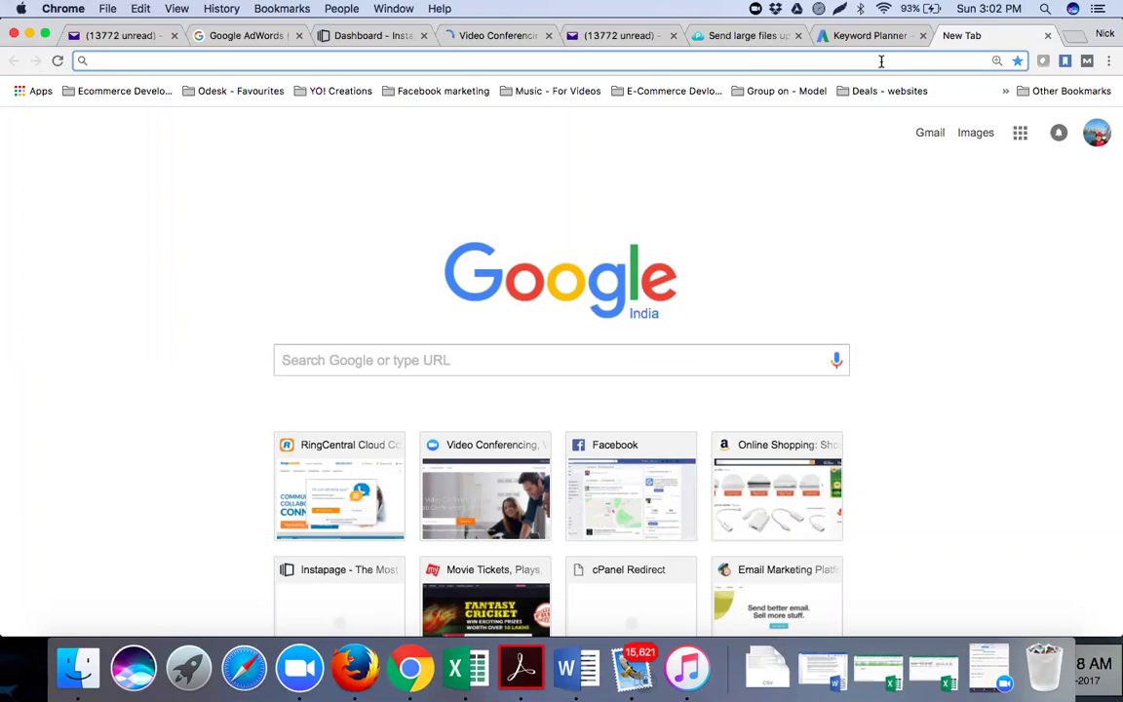
# Load the WHM login page at panoz.websitewelcome.com:2087 from the 'pan' address suggestion
pyautogui.write('p')
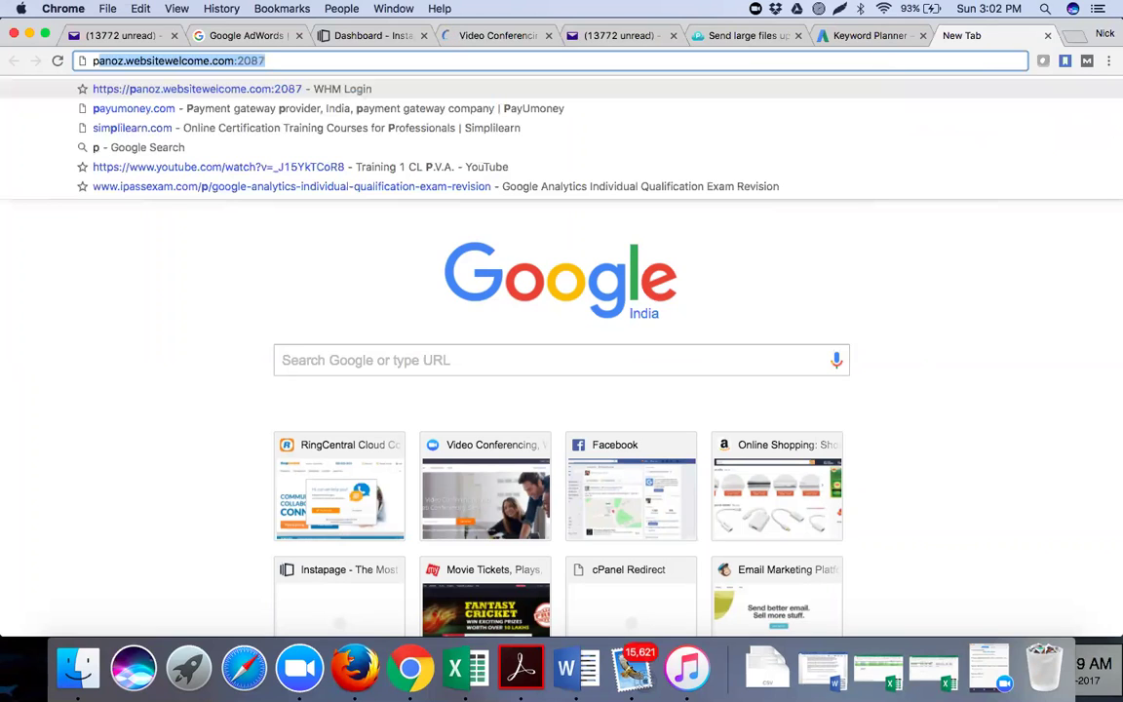
pyautogui.write('an')
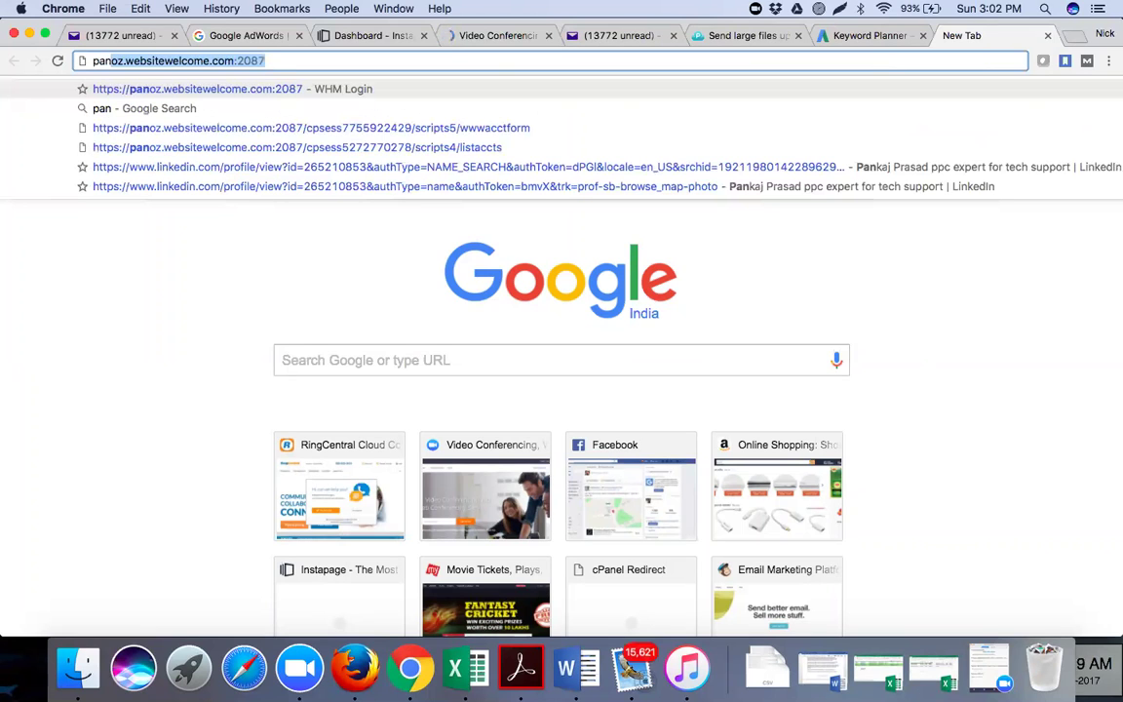
pyautogui.press('Return')
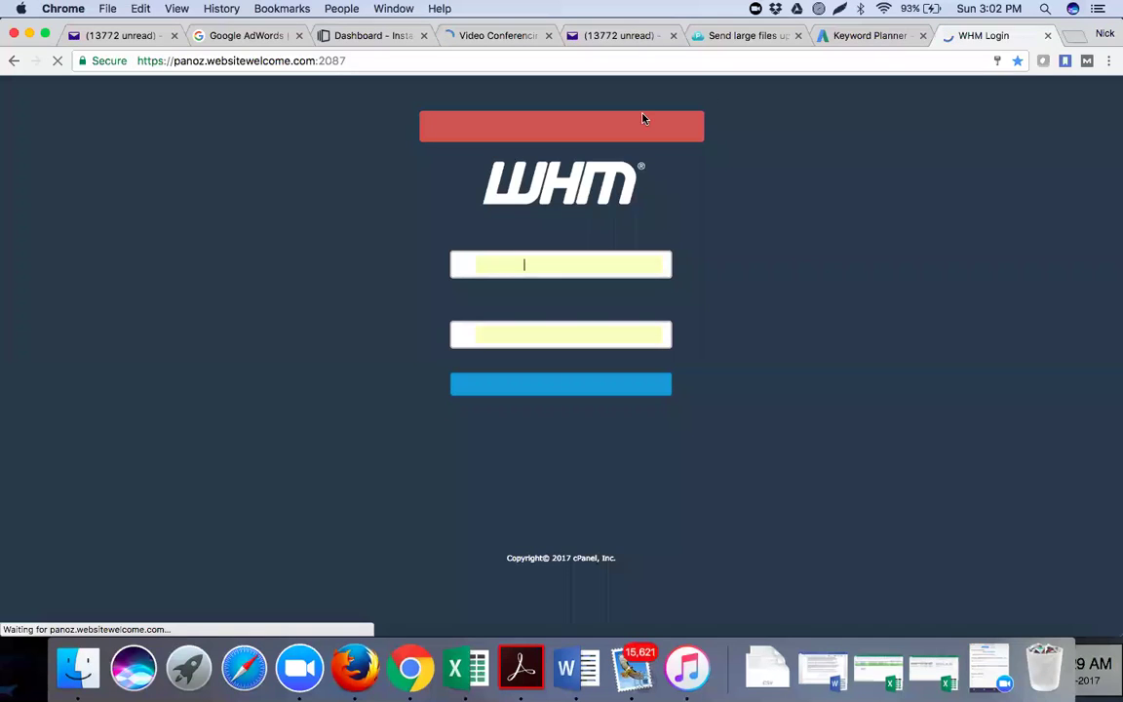
# Log in to WHM and show the List Accounts page of hosting accounts
pyautogui.click(543, 394)
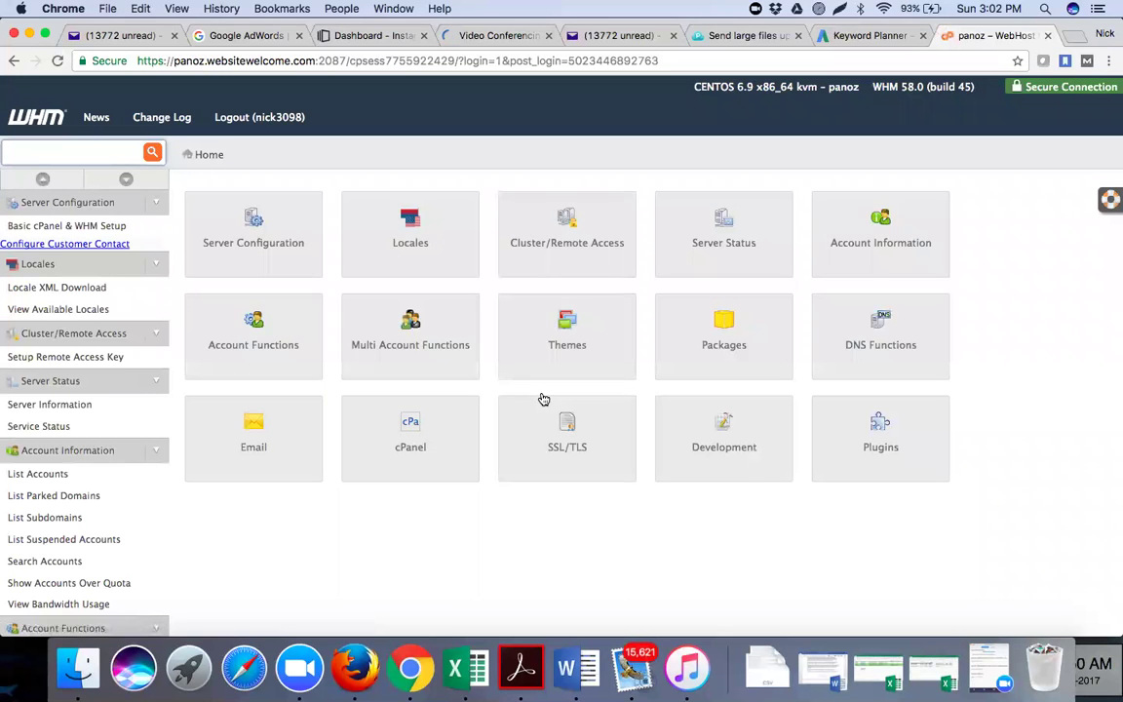
pyautogui.click(41, 479)
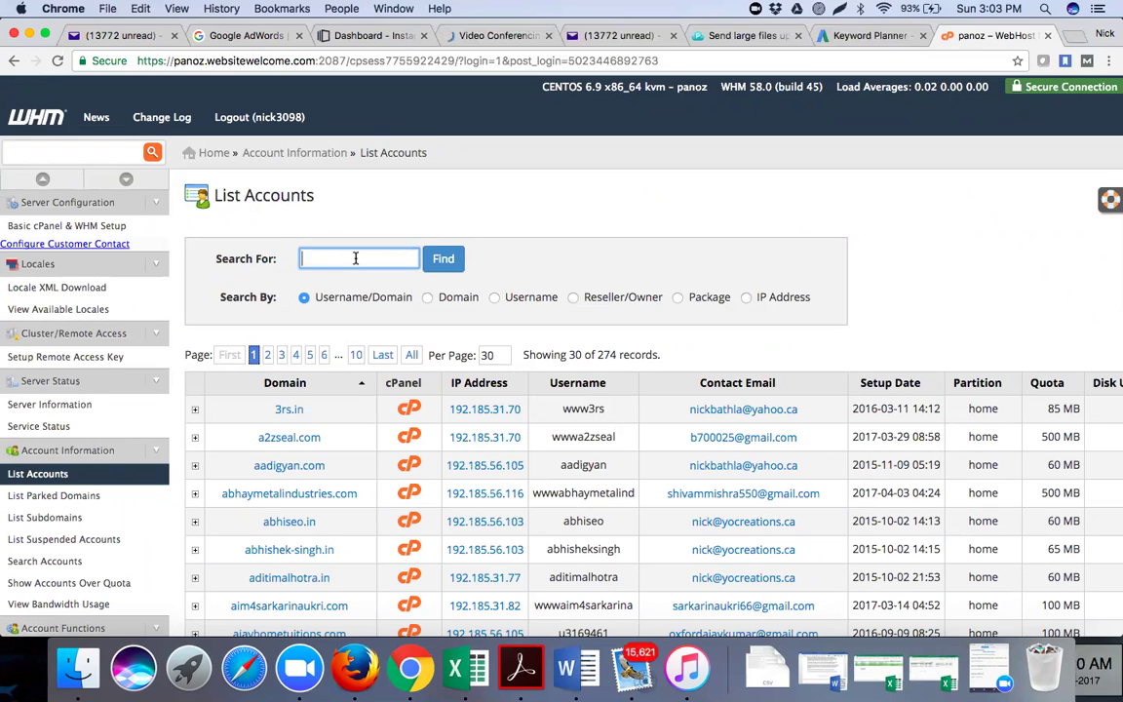
# Search accounts for 'natu', expand natusolutions.com and launch its cPanel in a new tab
pyautogui.write('natu')
pyautogui.press('Return')
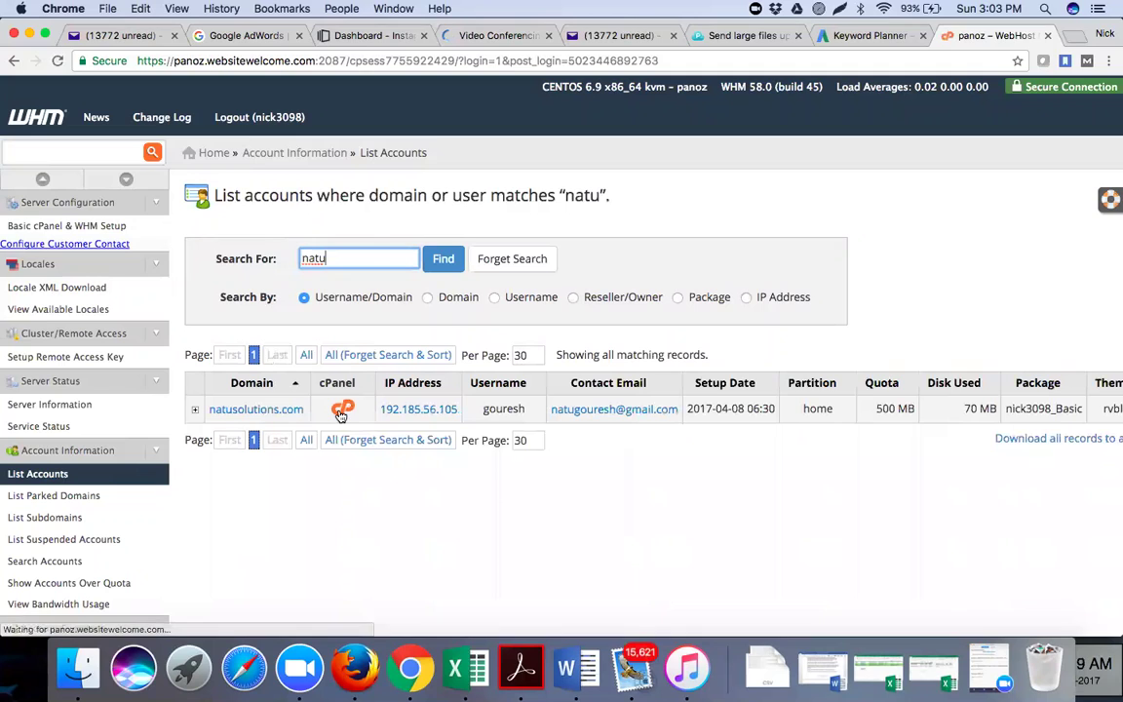
pyautogui.click(195, 410)
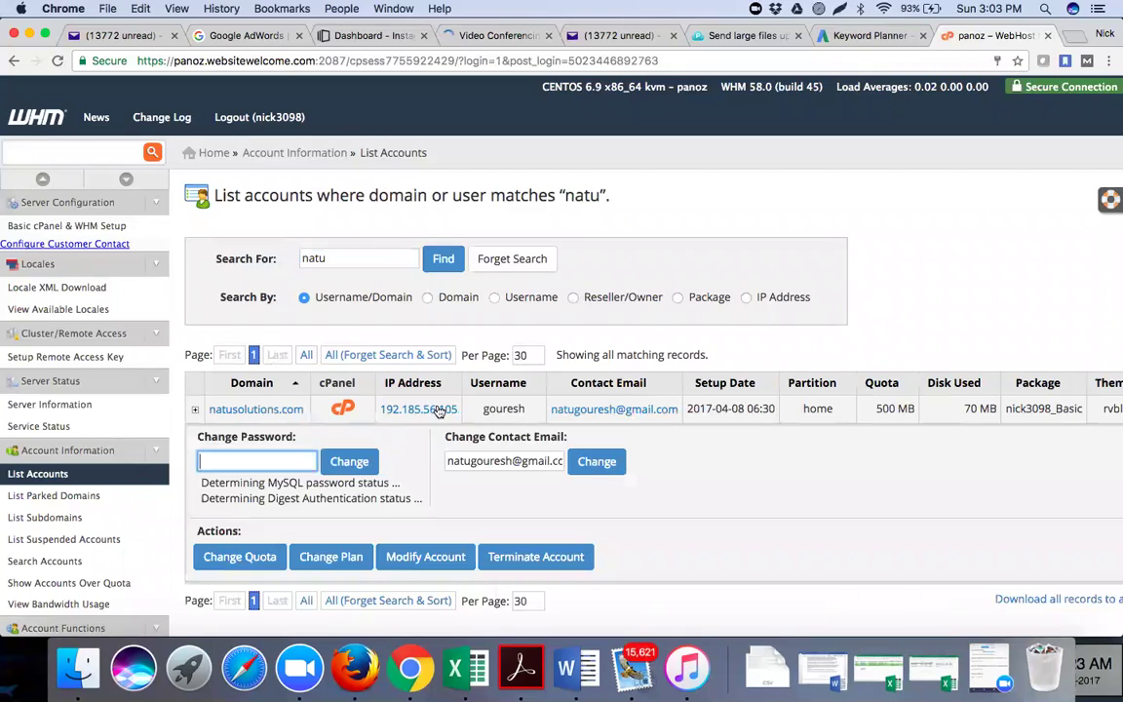
pyautogui.click(342, 408)
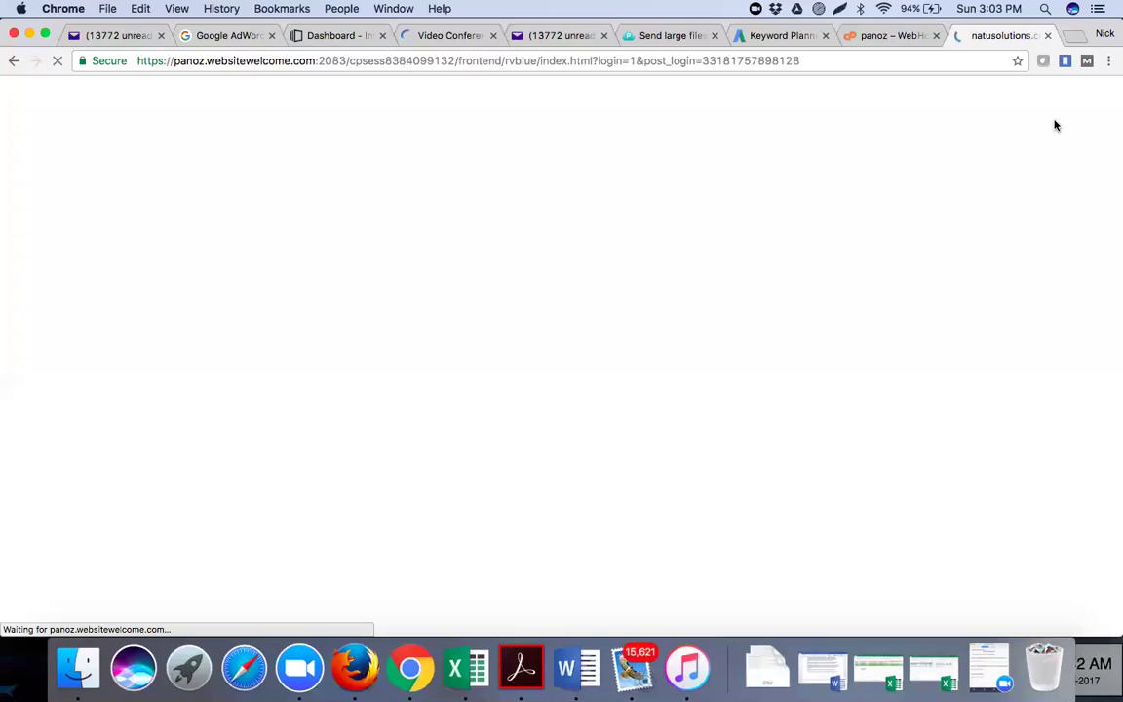
# Return from the Zoom page to the natusolutions.com cPanel, which shows a fatal error
pyautogui.click(416, 38)
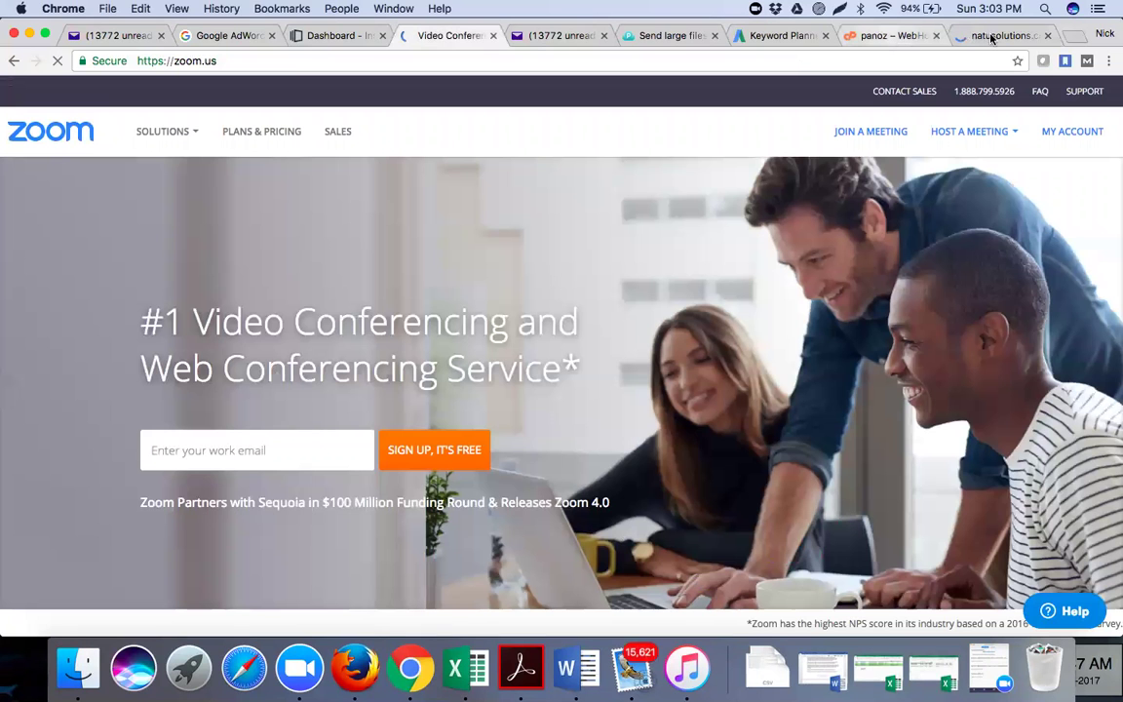
pyautogui.click(993, 39)
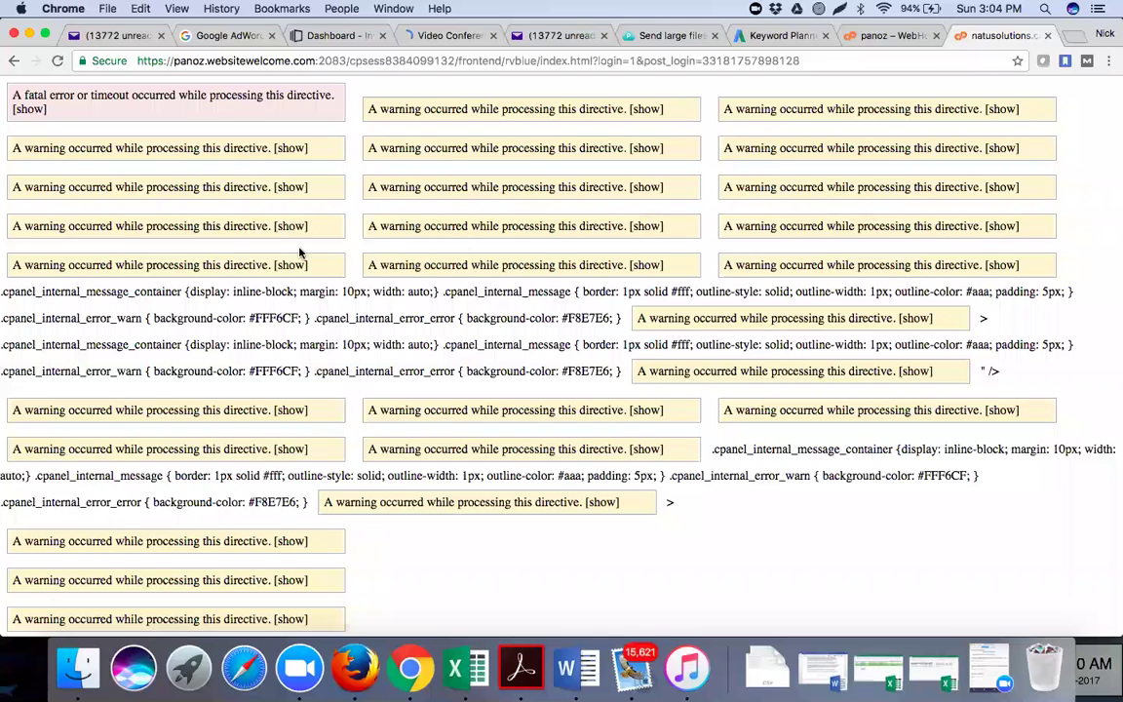
# Go back to WHM and open the Modify an Account page
pyautogui.hotkey('ctrl', 'shift', 'Tab')
pyautogui.scroll(-3, 69, 390)
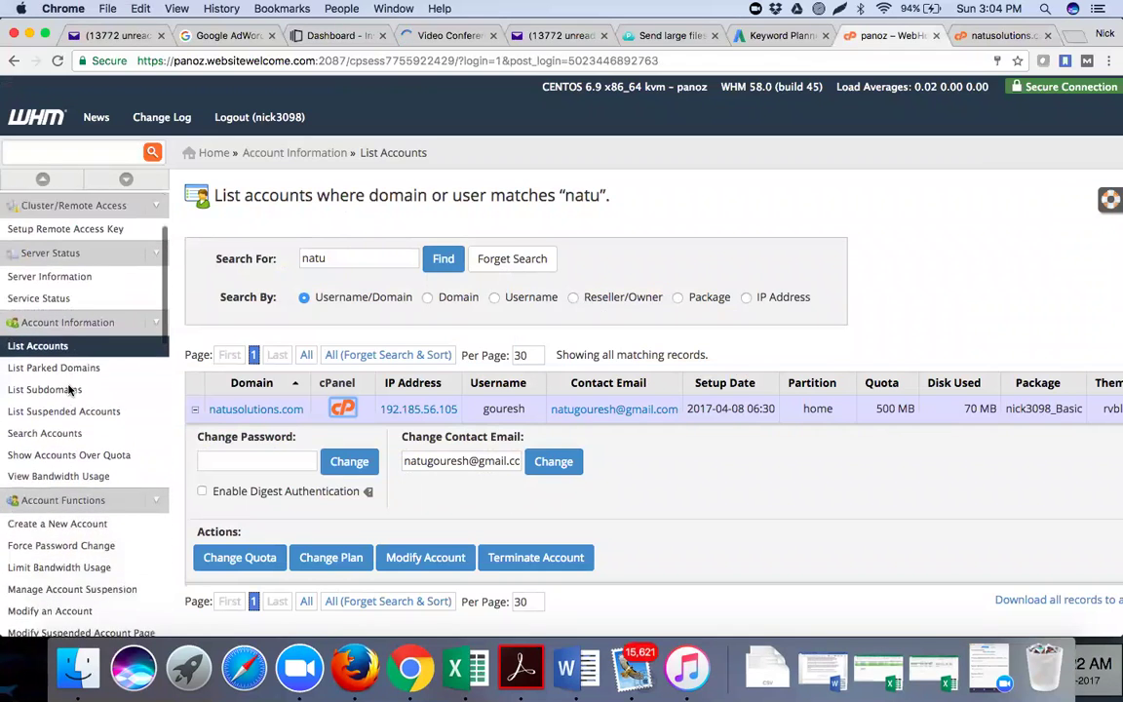
pyautogui.scroll(-2, 63, 432)
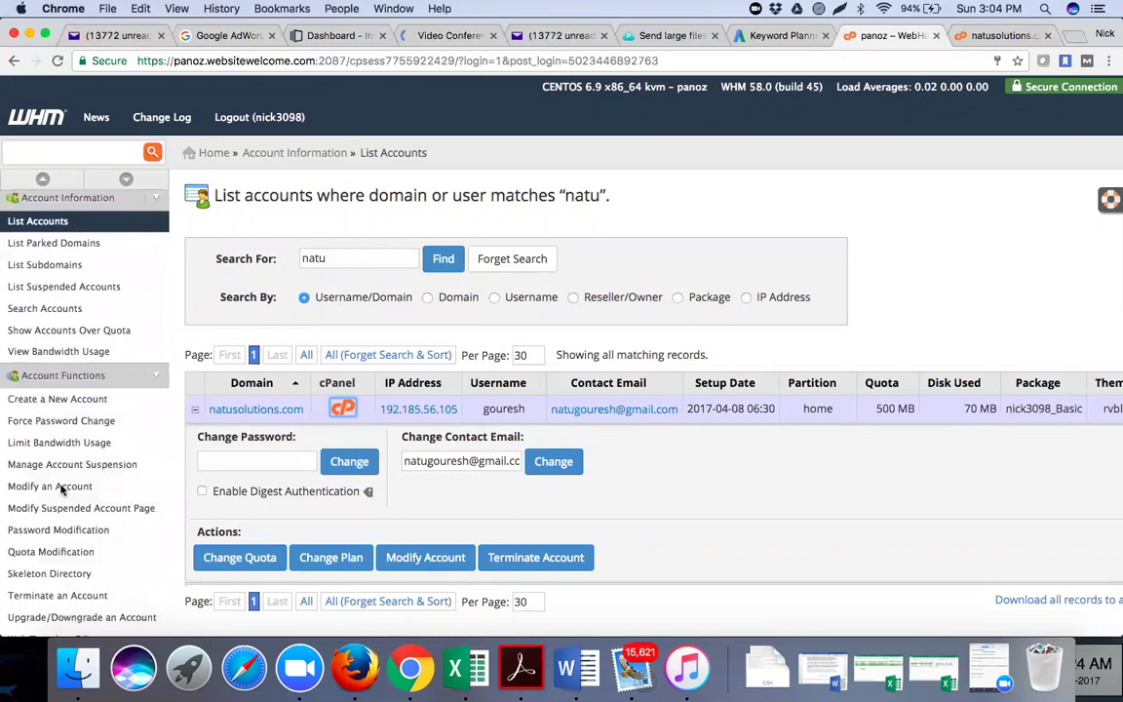
pyautogui.click(60, 487)
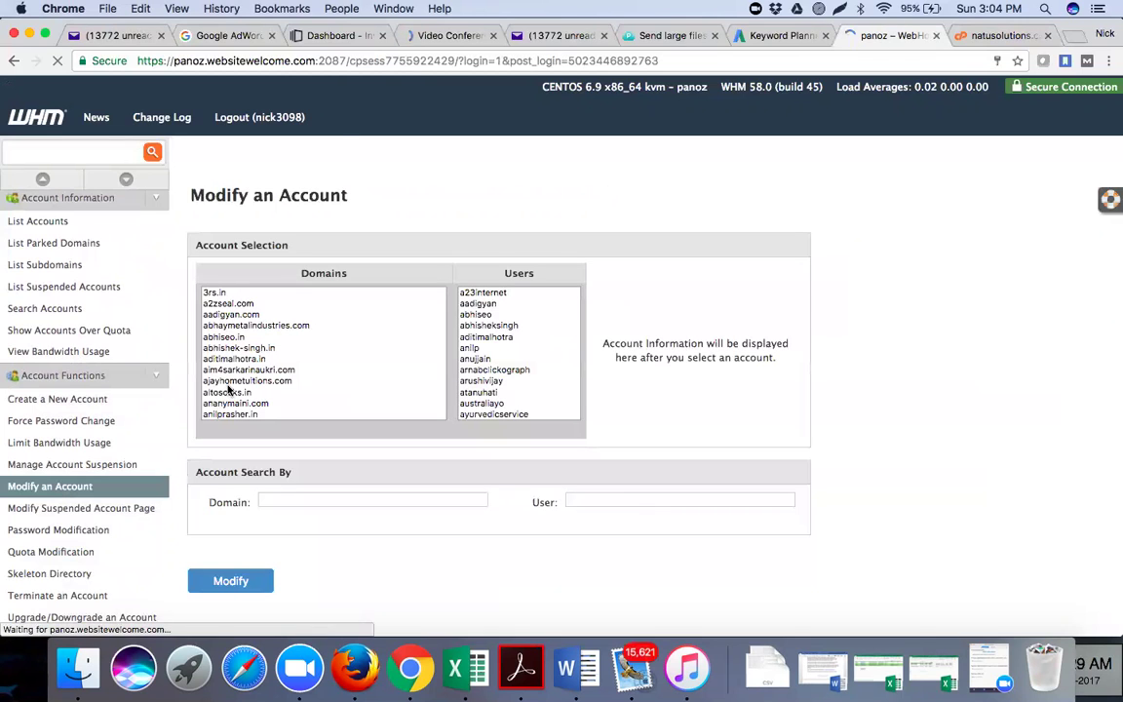
# Select natusolutions.com in the Domains list and load its account editing form
pyautogui.scroll(-10, 229, 390)
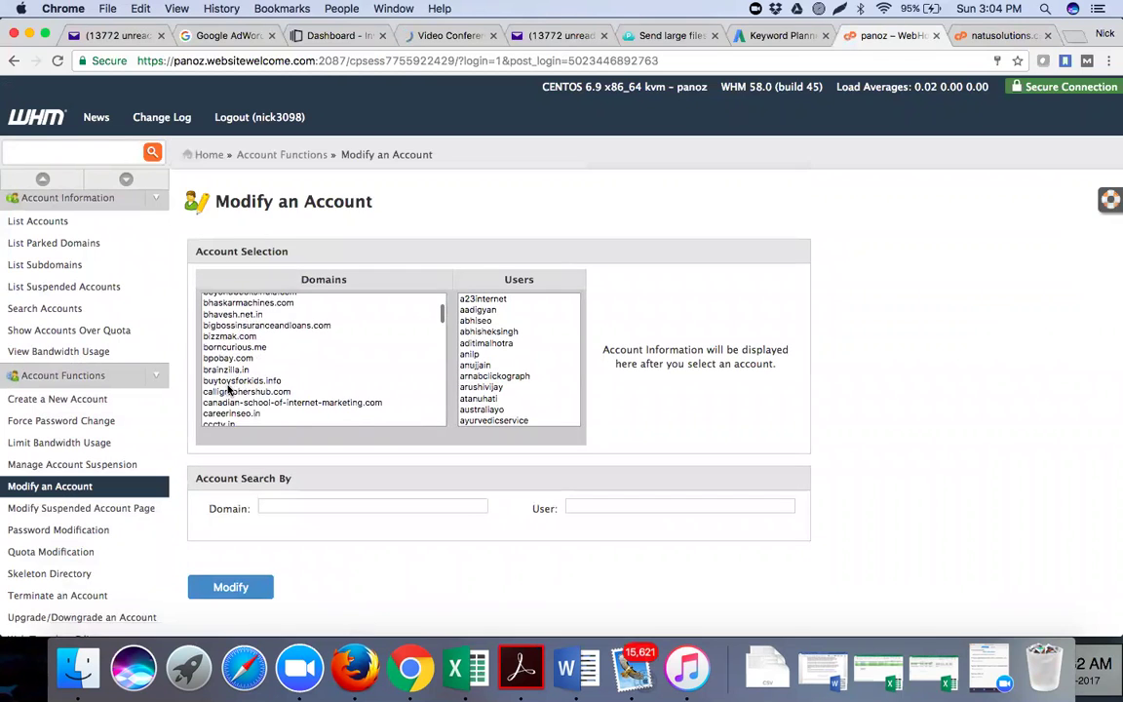
pyautogui.scroll(-10, 230, 390)
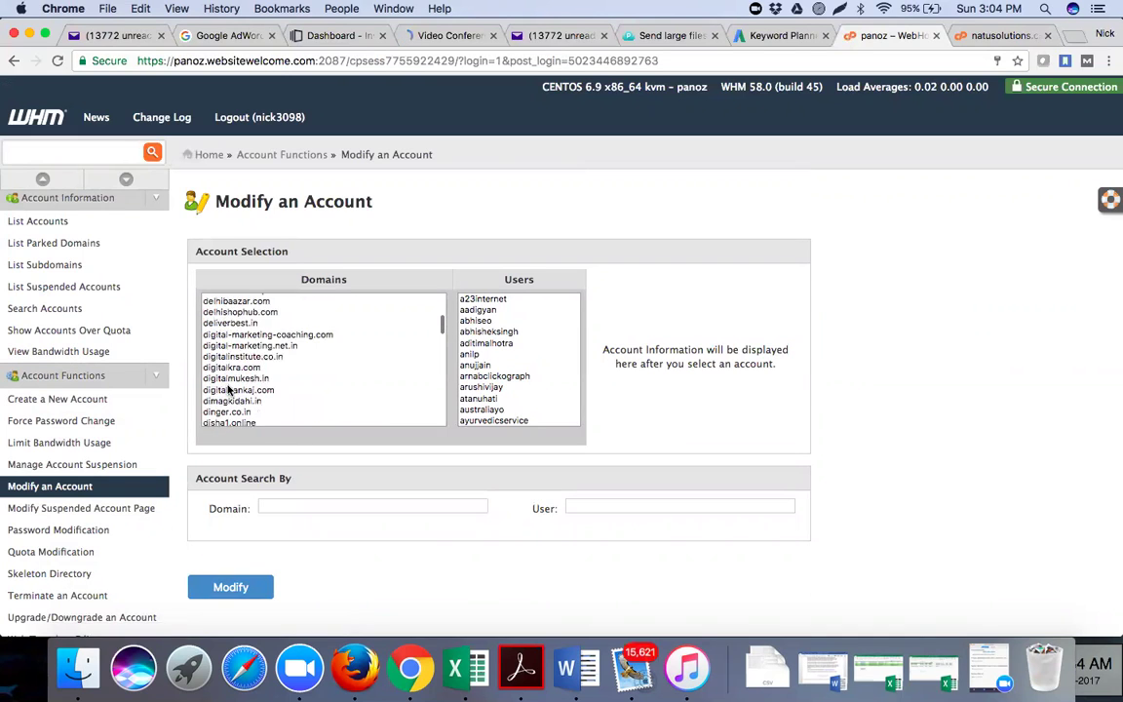
pyautogui.scroll(-8, 229, 389)
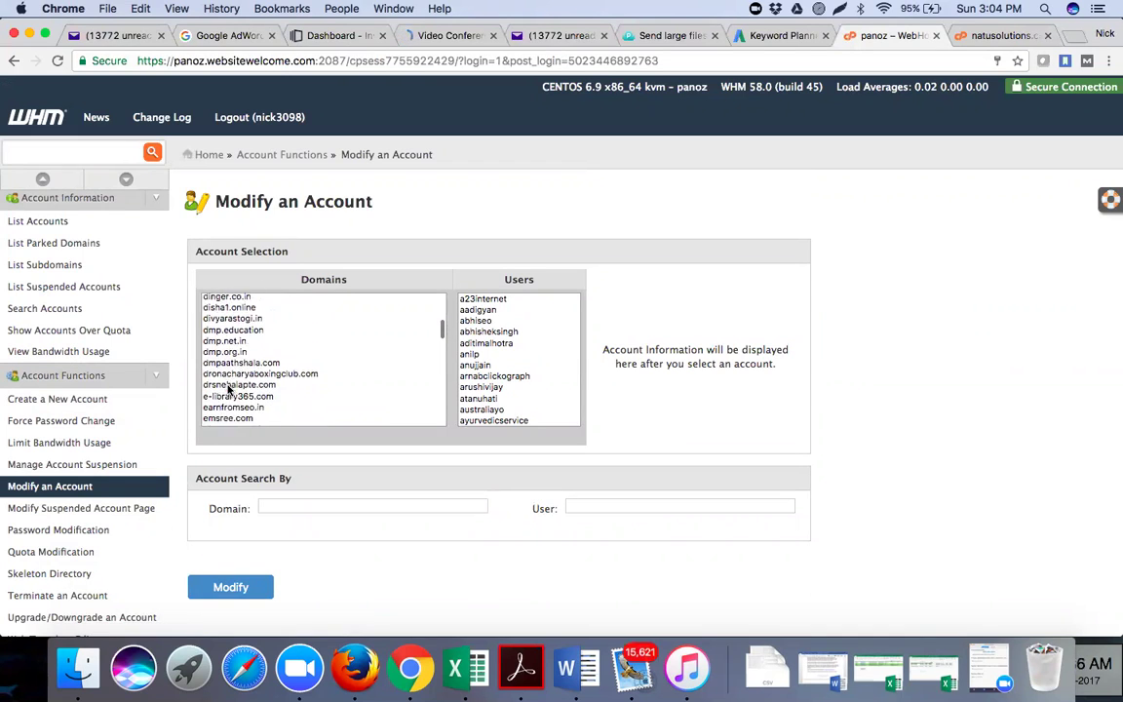
pyautogui.scroll(-8, 229, 390)
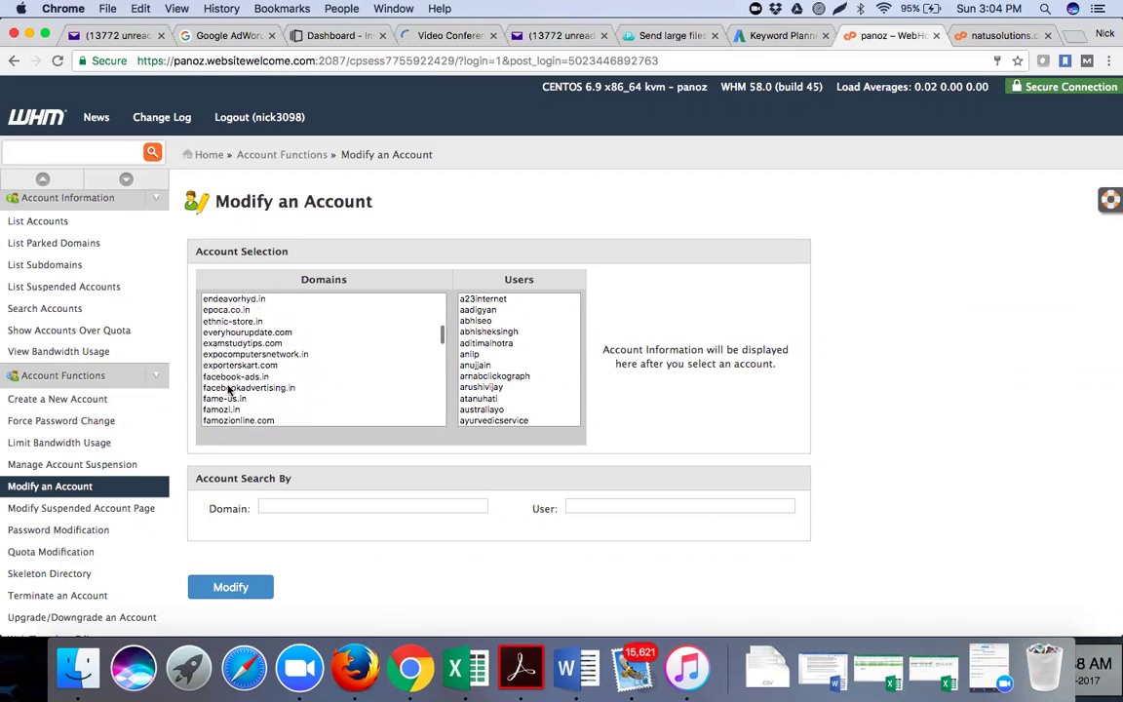
pyautogui.scroll(-6, 229, 390)
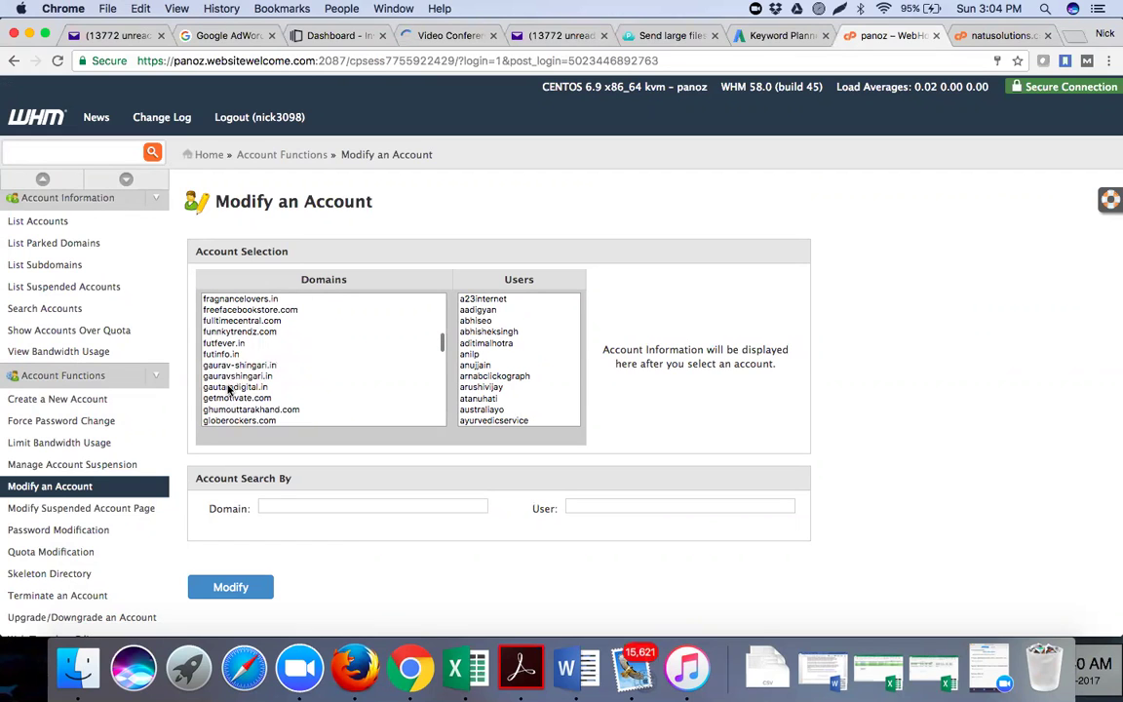
pyautogui.scroll(-5, 230, 390)
pyautogui.scroll(-10, 229, 390)
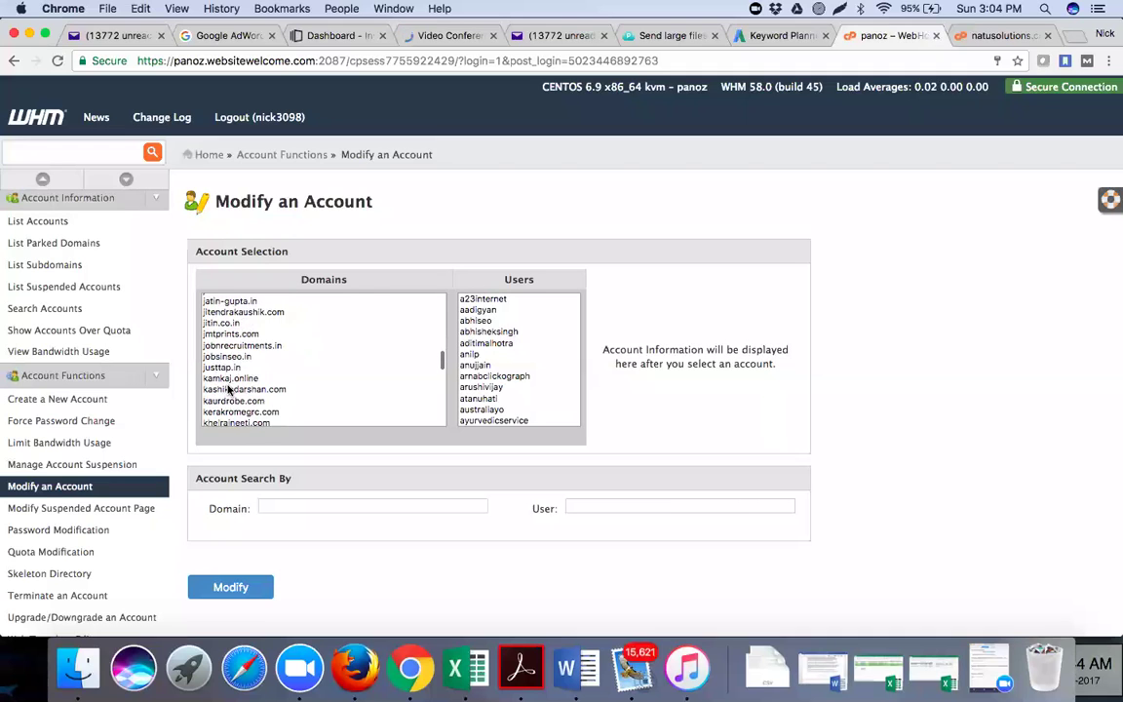
pyautogui.scroll(-3, 229, 390)
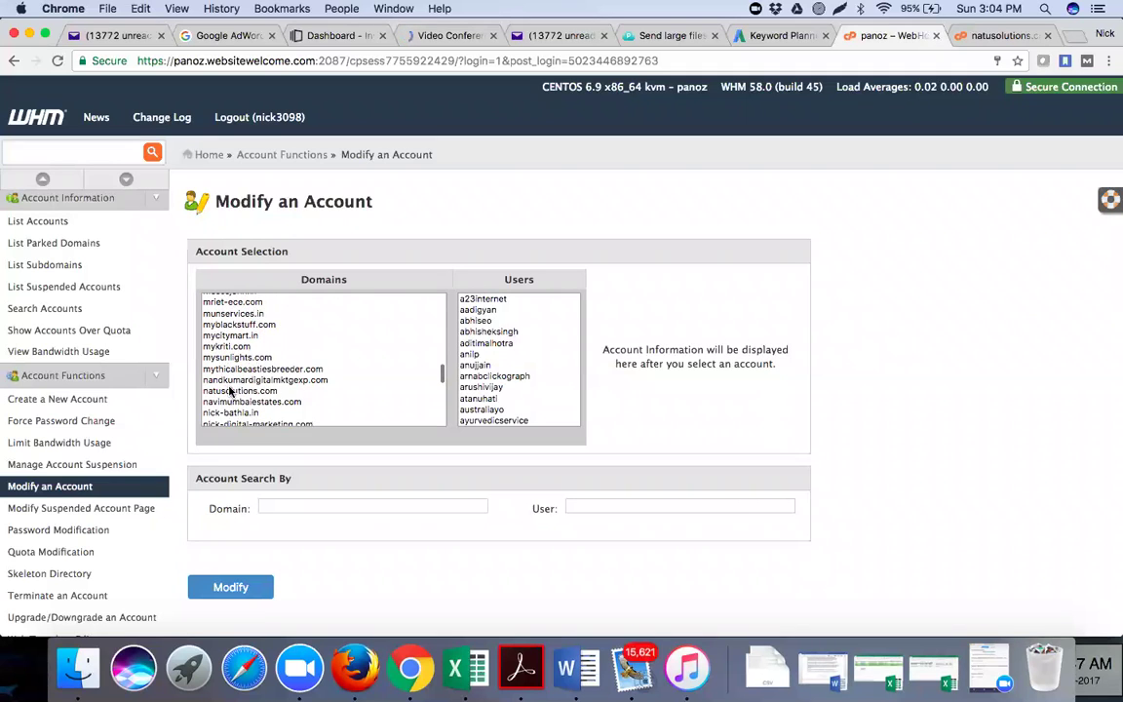
pyautogui.click(231, 391)
pyautogui.click(248, 590)
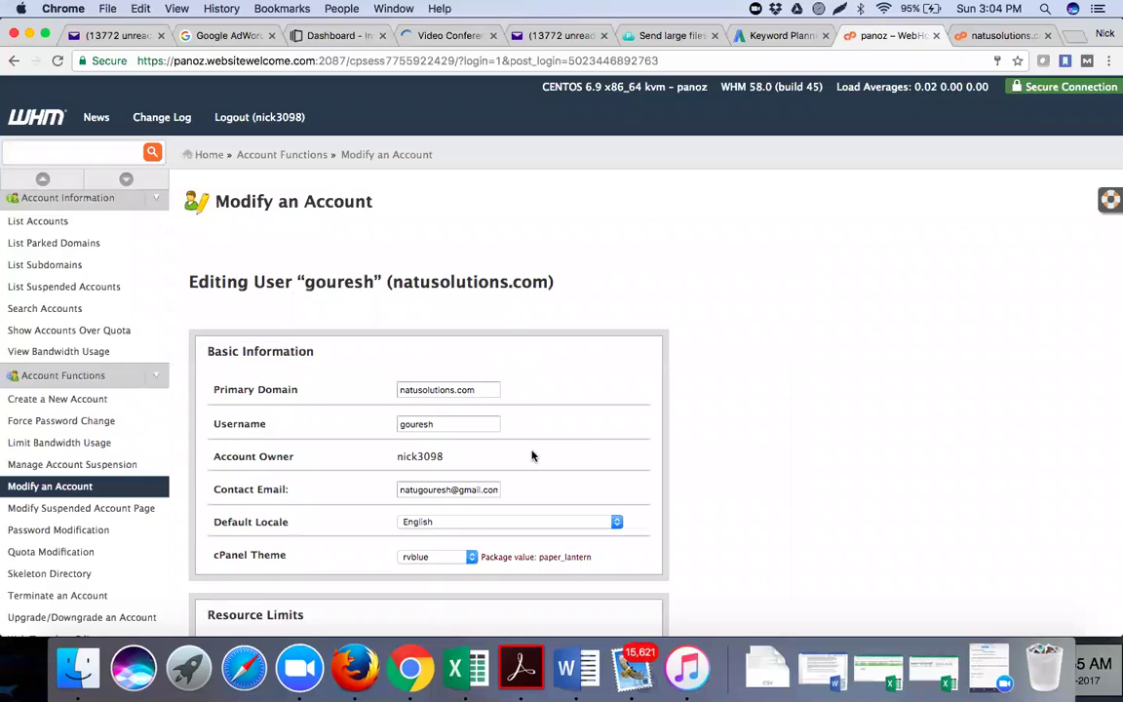
# Change the account's cPanel theme from rvblue to paper_lantern and save
pyautogui.scroll(-2, 531, 451)
pyautogui.scroll(-1, 531, 451)
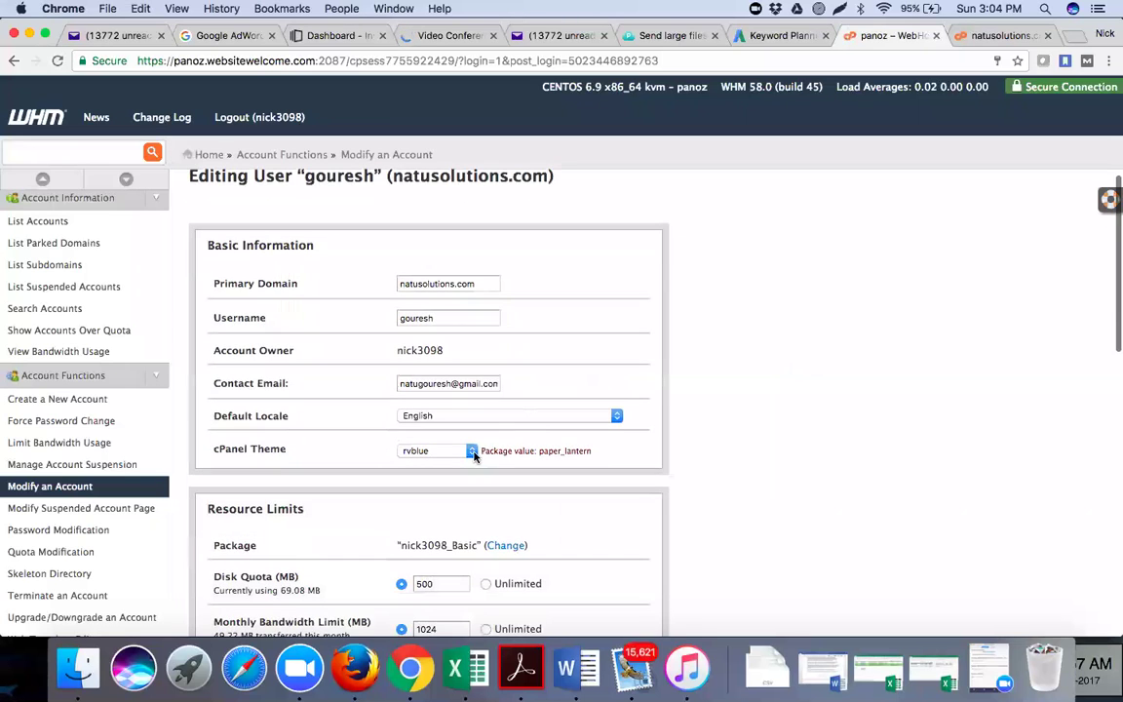
pyautogui.click(472, 451)
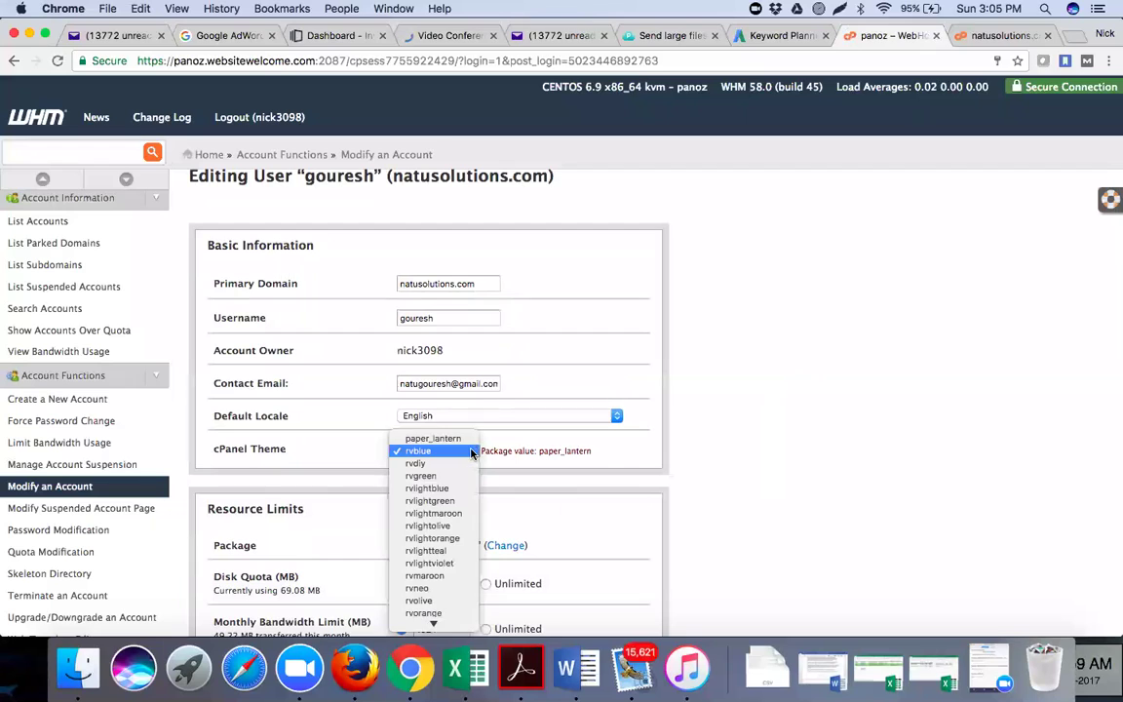
pyautogui.scroll(-2, 451, 497)
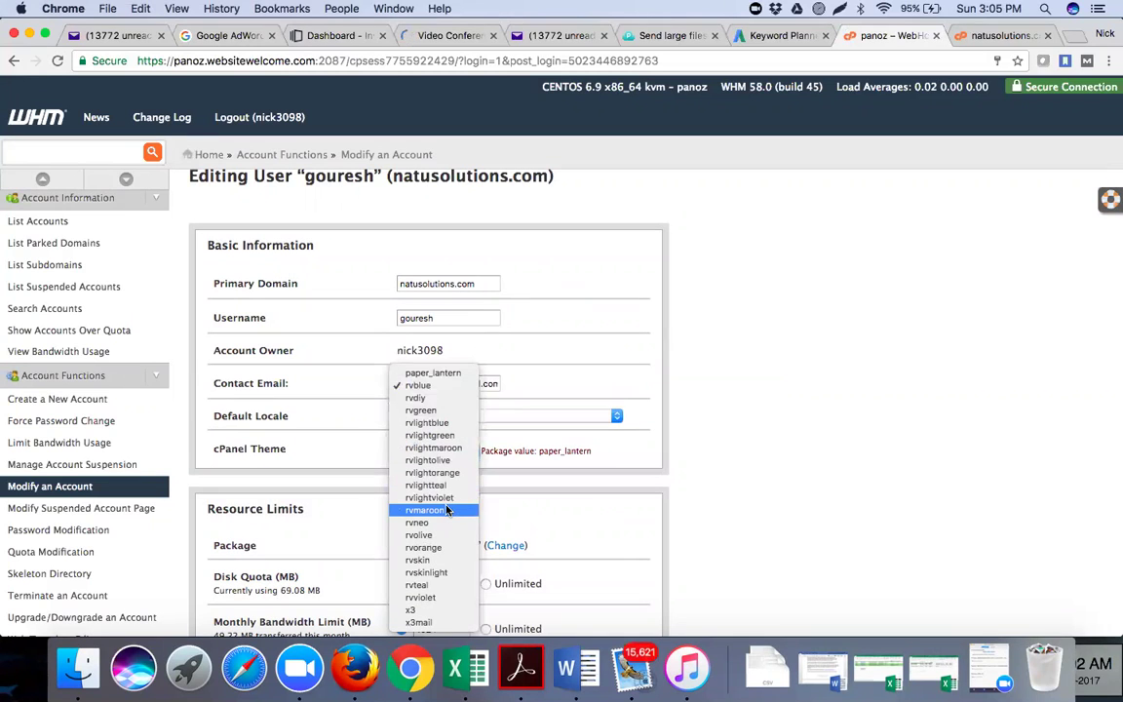
pyautogui.click(442, 375)
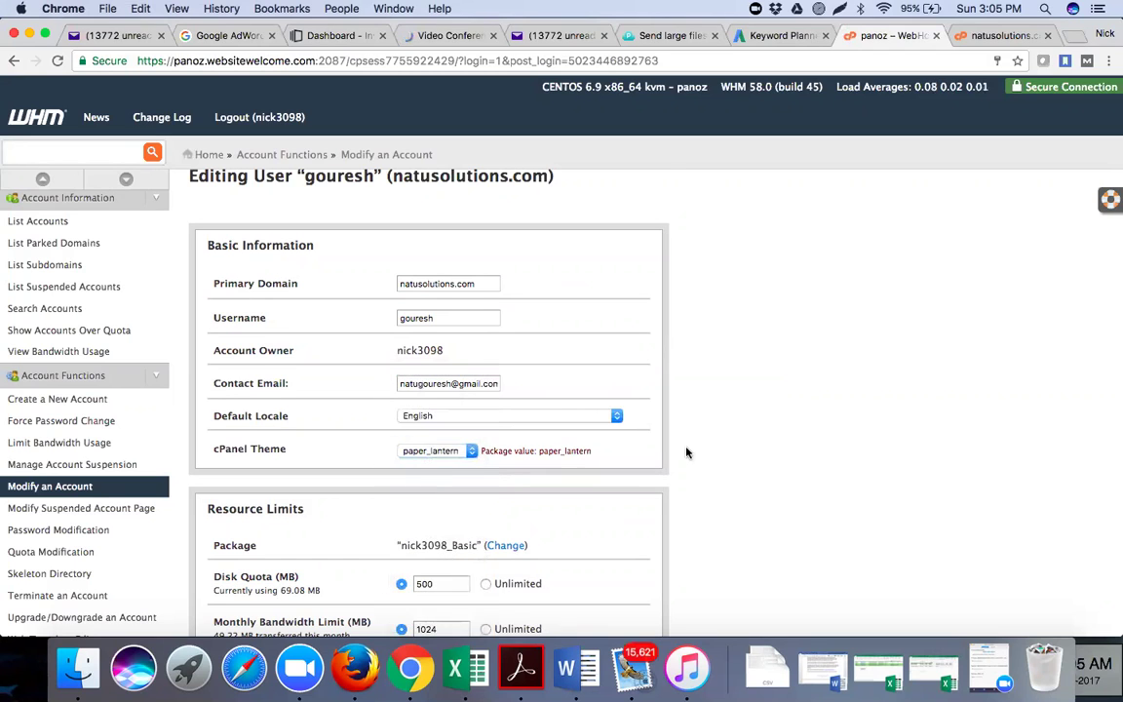
pyautogui.scroll(-1, 686, 453)
pyautogui.scroll(-4, 686, 452)
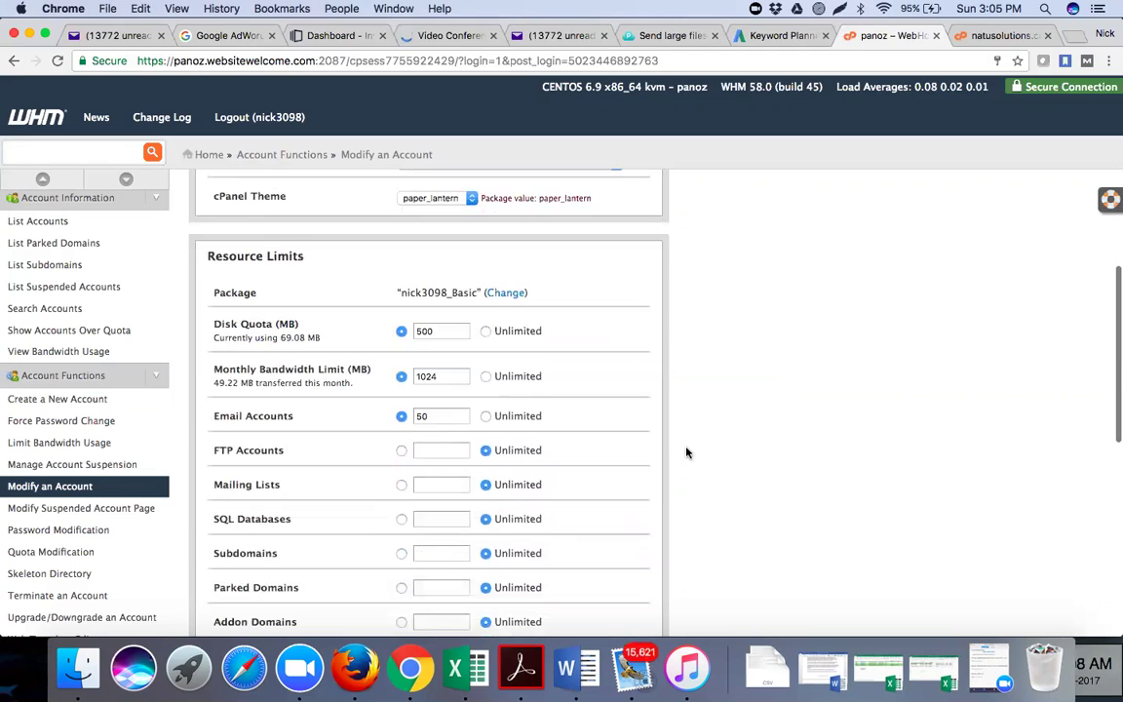
pyautogui.scroll(-9, 686, 453)
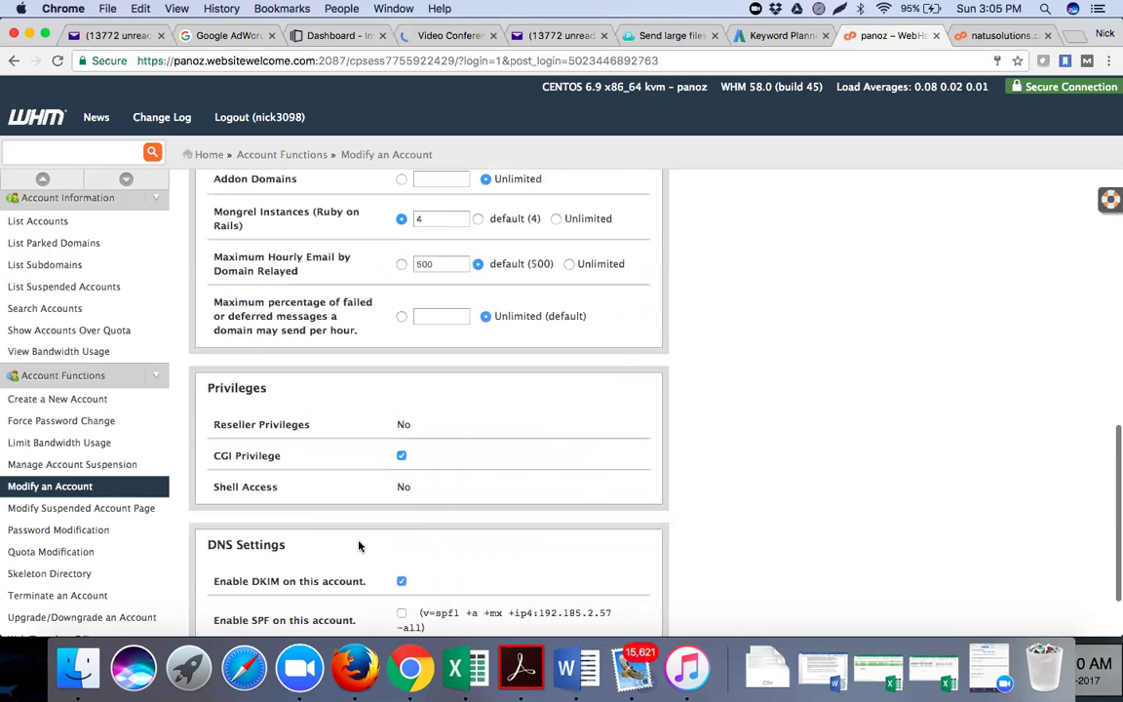
pyautogui.scroll(-2, 265, 585)
pyautogui.click(266, 585)
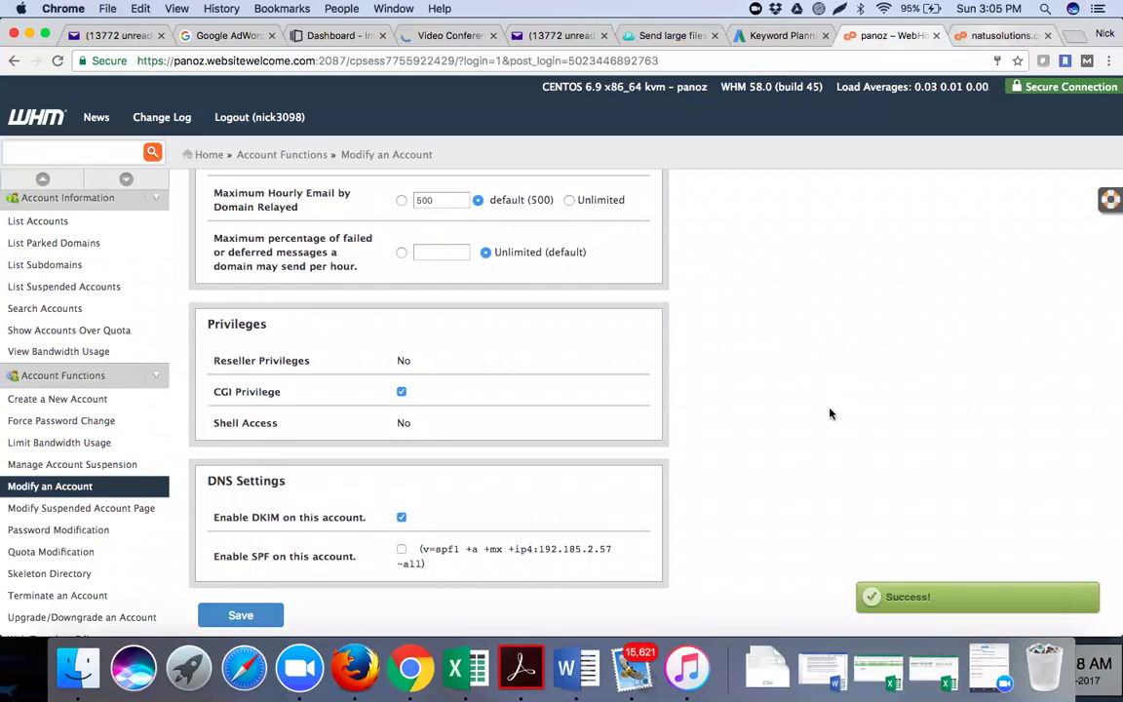
# Load natusolutions.com in a new browser tab
pyautogui.press('super+t')
pyautogui.write('natusolutions.com')
pyautogui.press('Return')
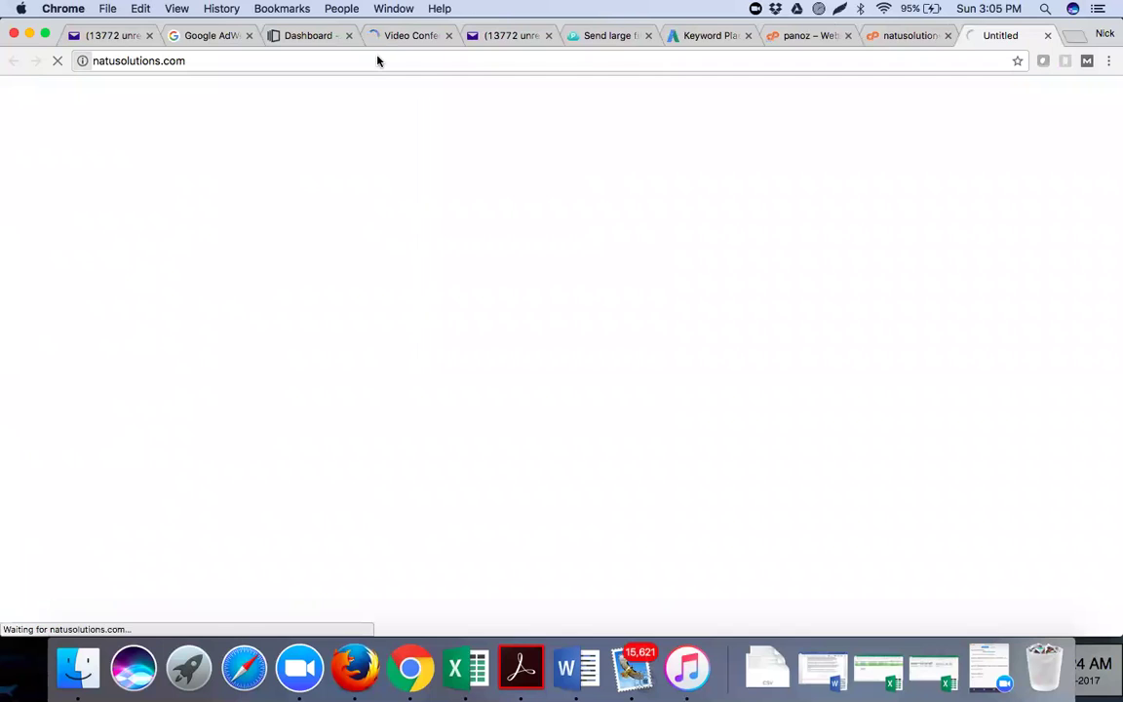
# Append /cpanel to natusolutions.com to reach the cPanel login page on port 2082
pyautogui.click(378, 60)
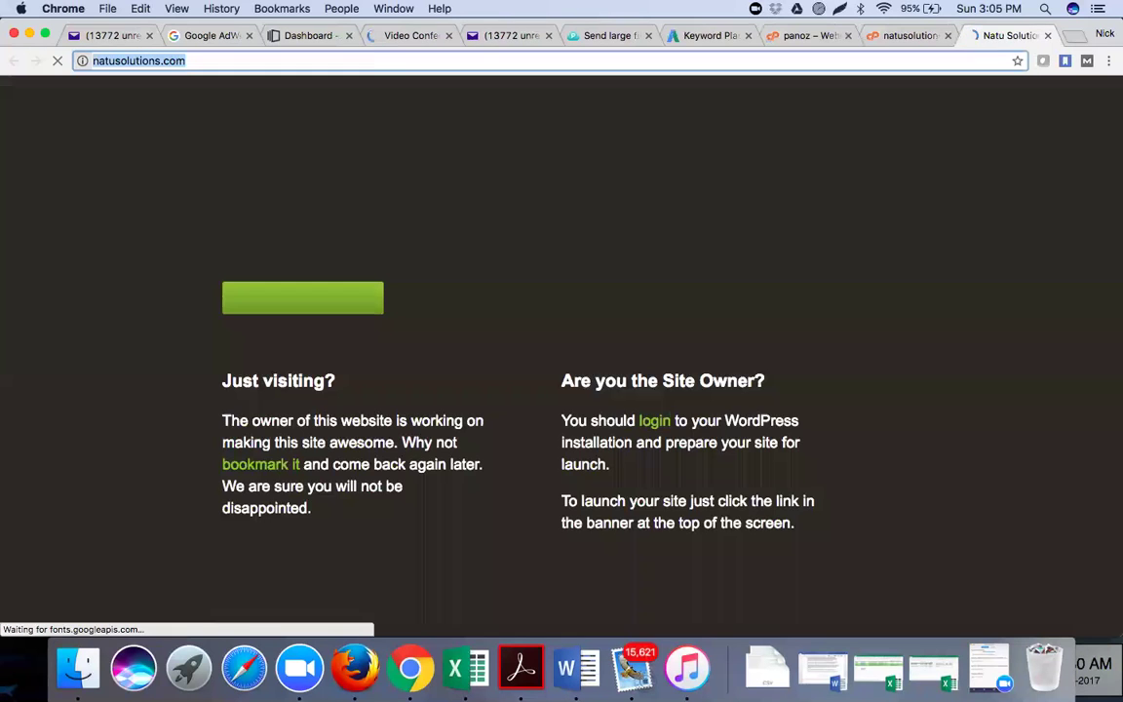
pyautogui.press('Right')
pyautogui.write('/cpa')
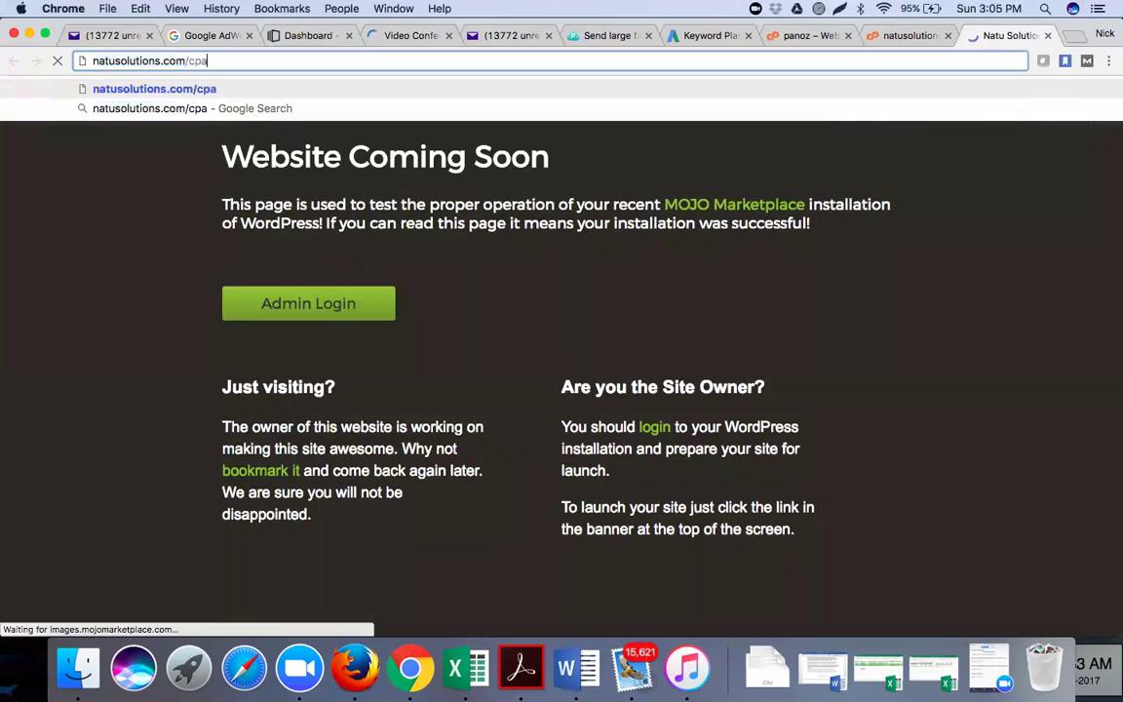
pyautogui.write('nel')
pyautogui.press('Return')
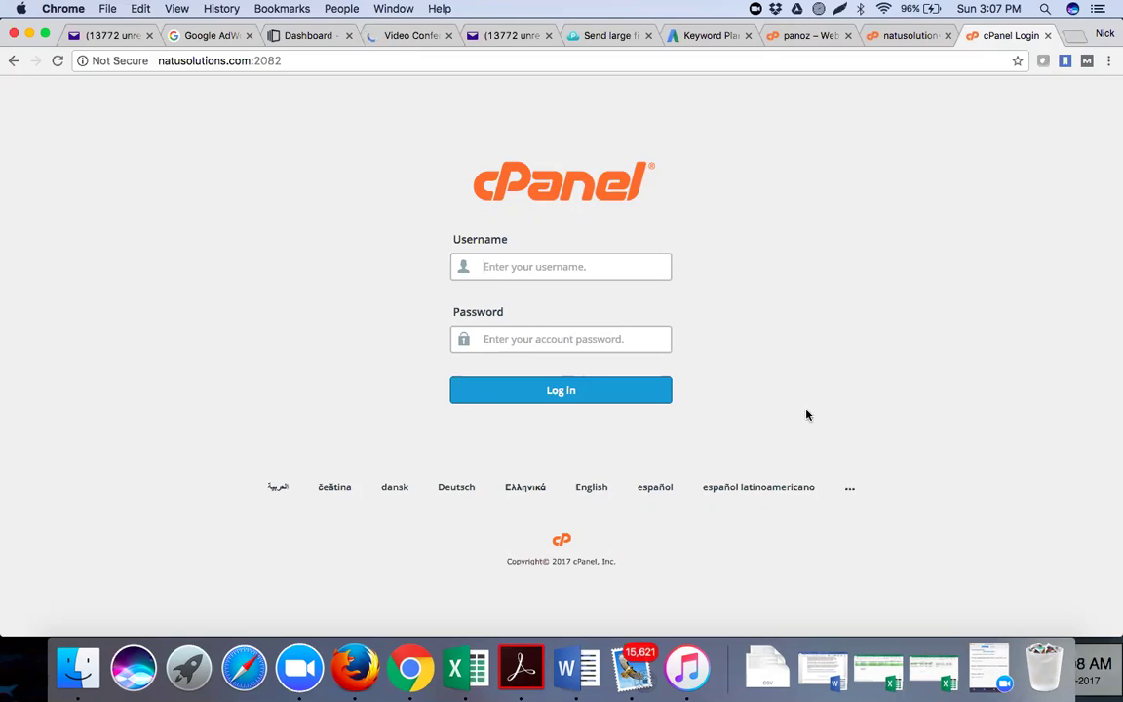
# Open chintamaniassociates.com and scroll through its homepage, lowering and muting system sound
pyautogui.press('super+alt+Left')
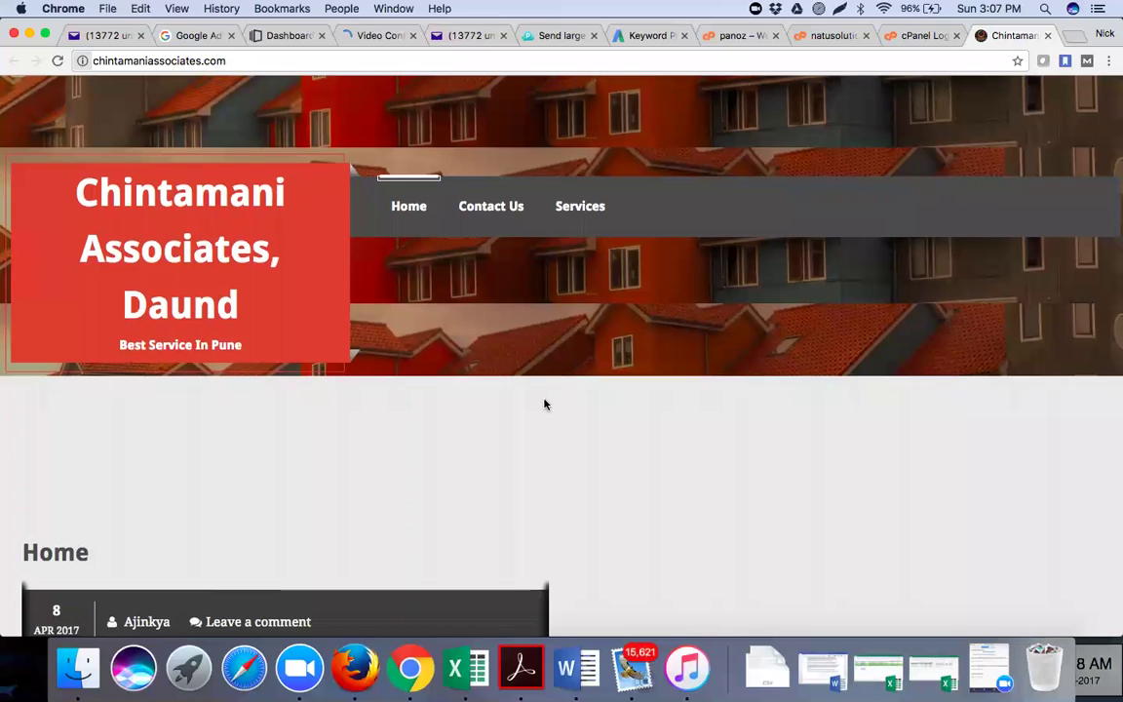
pyautogui.scroll(-3, 544, 401)
pyautogui.scroll(-4, 544, 403)
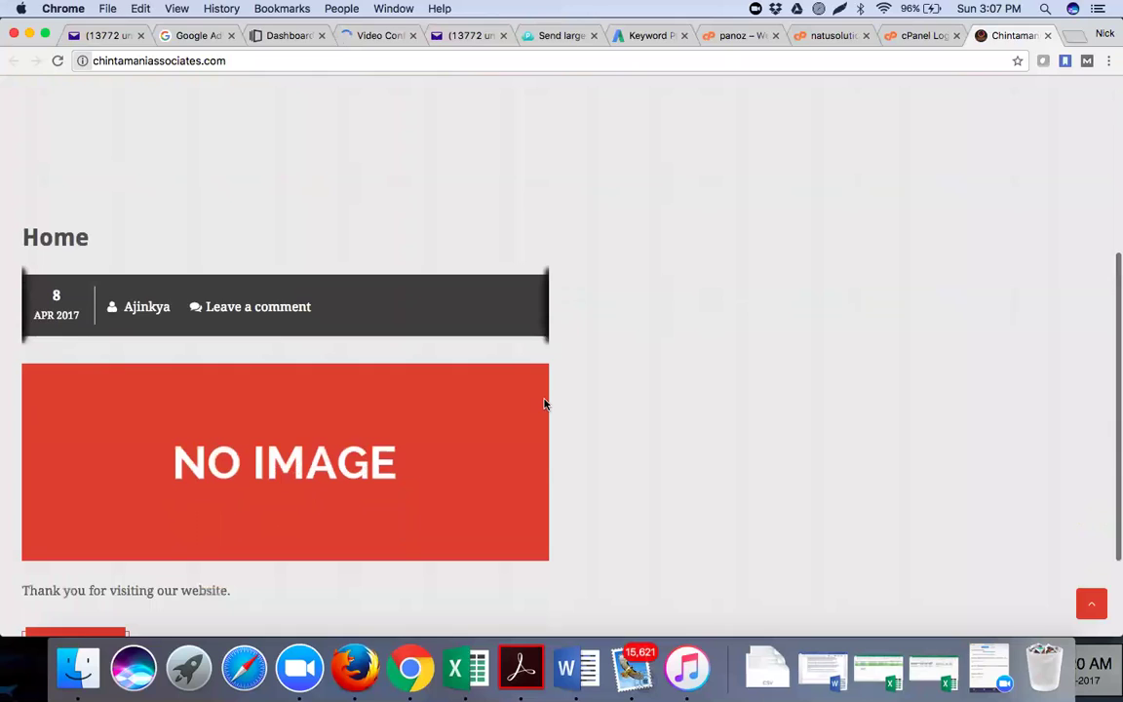
pyautogui.scroll(-1, 544, 404)
pyautogui.scroll(-2, 292, 561)
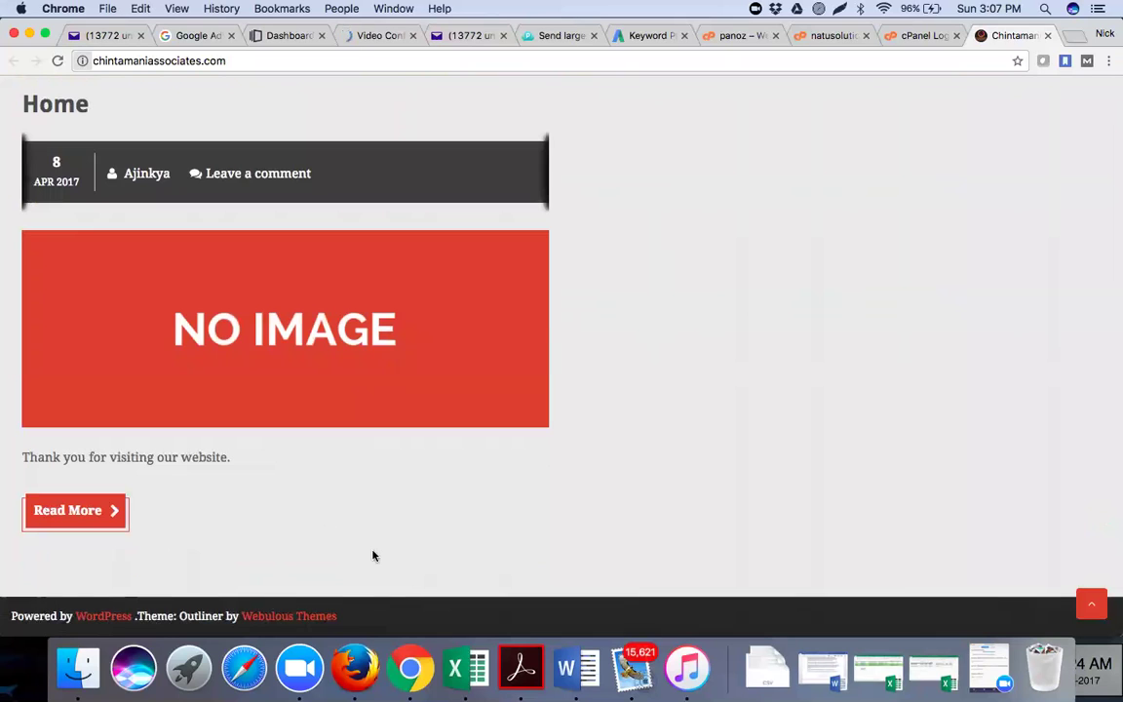
pyautogui.scroll(4, 373, 556)
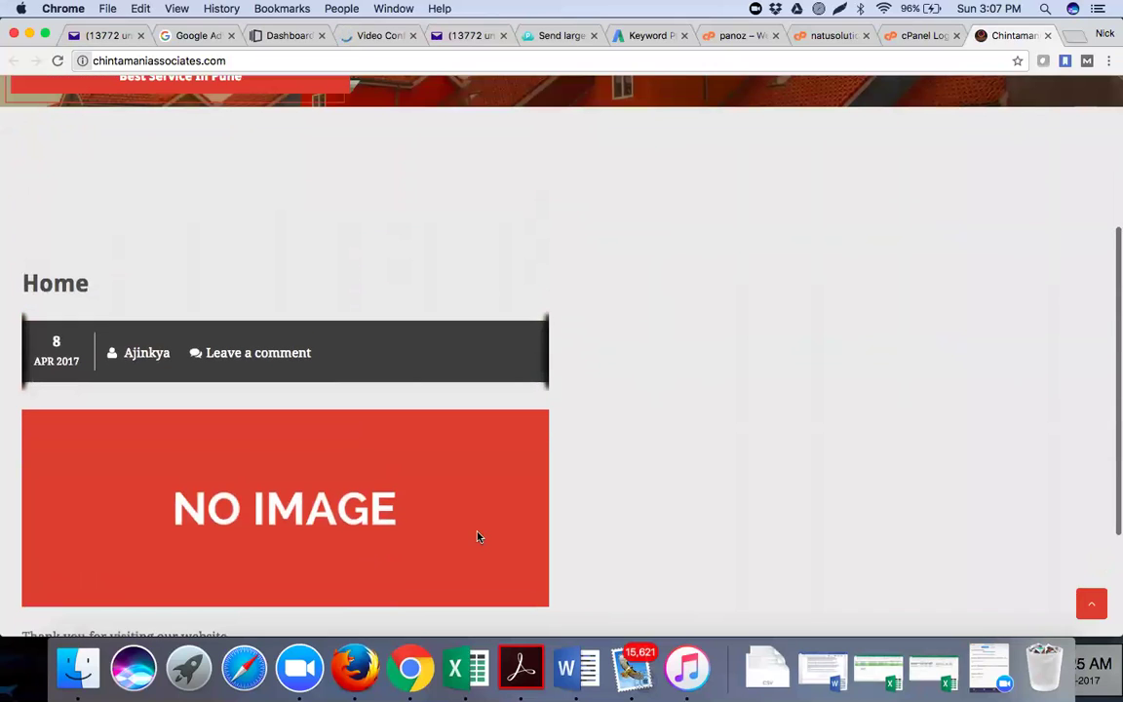
pyautogui.scroll(3, 409, 156)
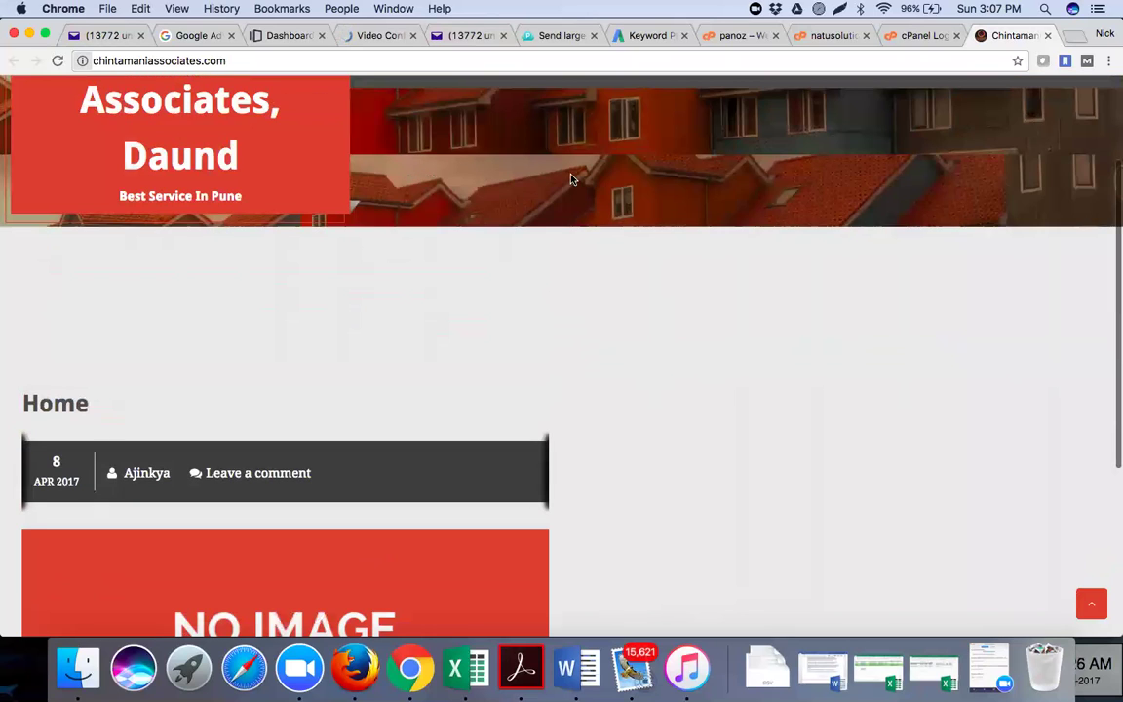
pyautogui.scroll(3, 426, 322)
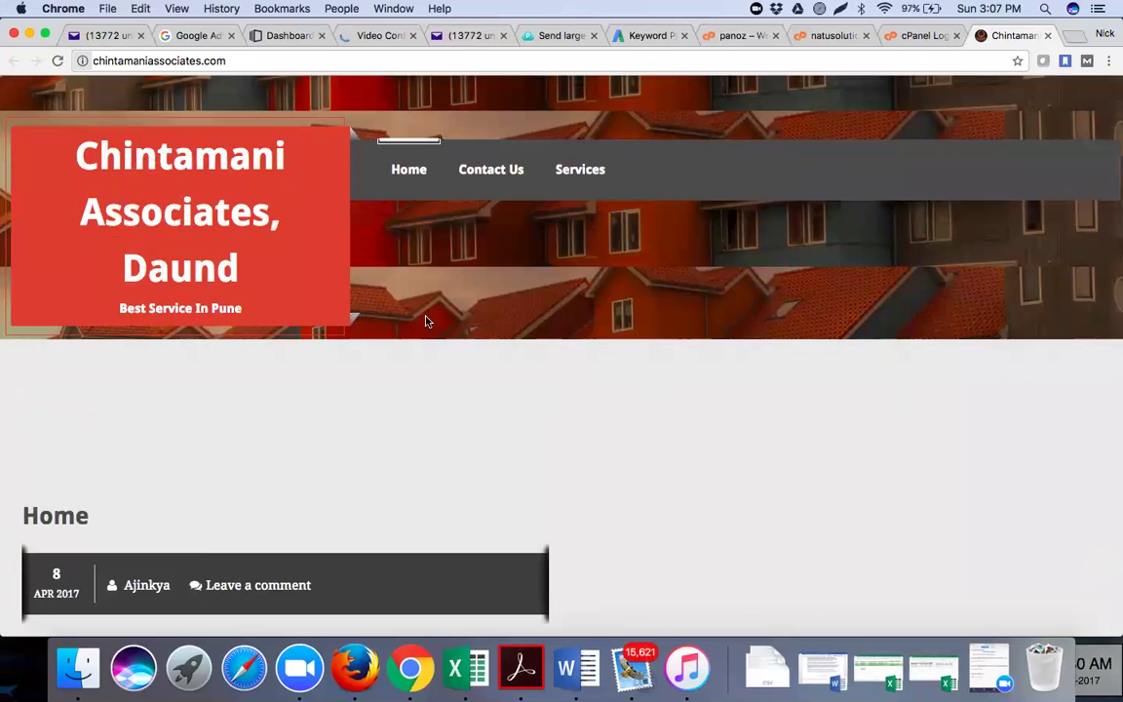
pyautogui.scroll(-1, 426, 322)
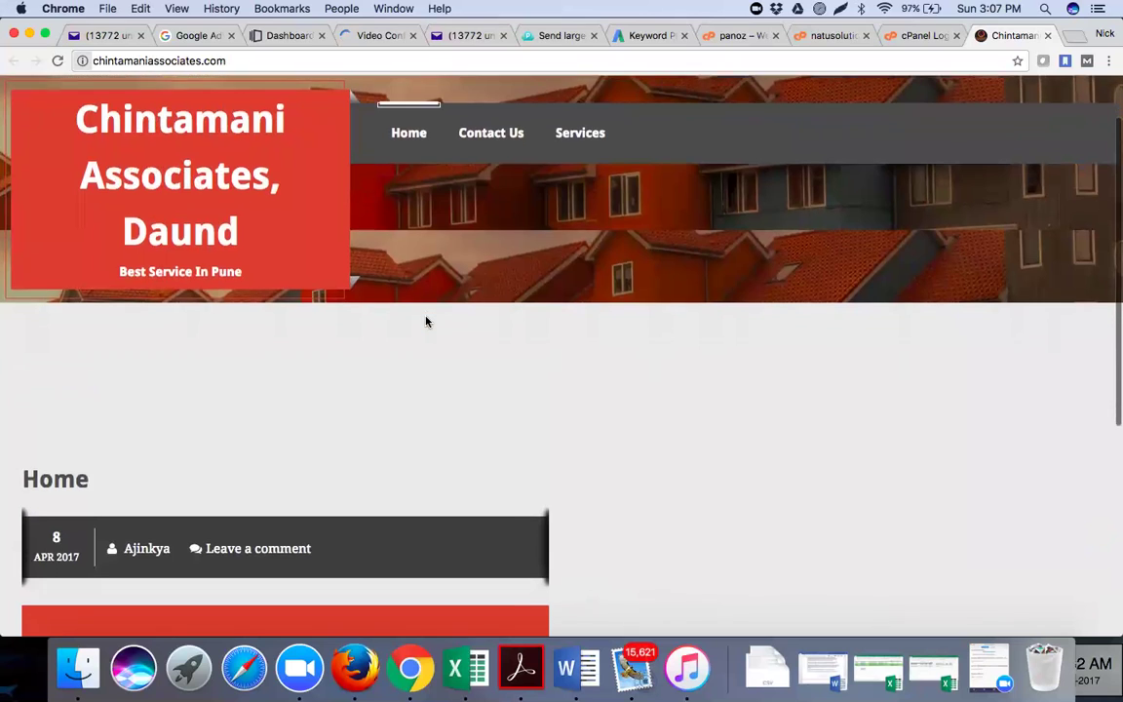
pyautogui.scroll(2, 426, 322)
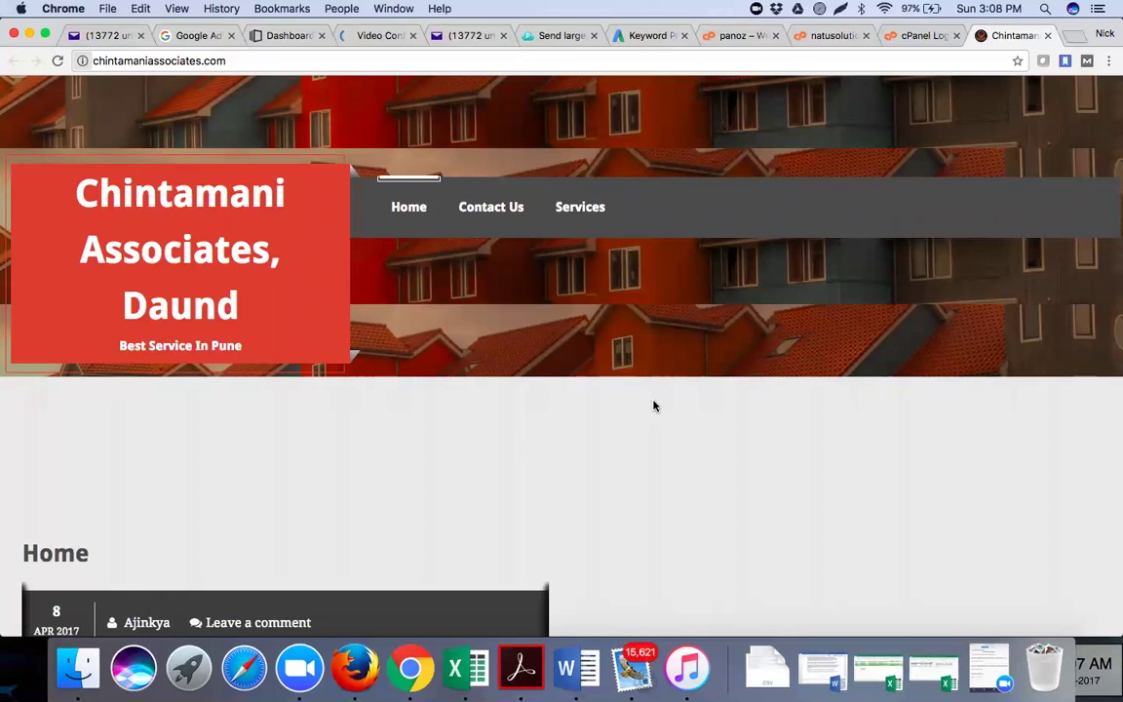
pyautogui.press('XF86AudioLowerVolume')
pyautogui.press('XF86AudioMute')
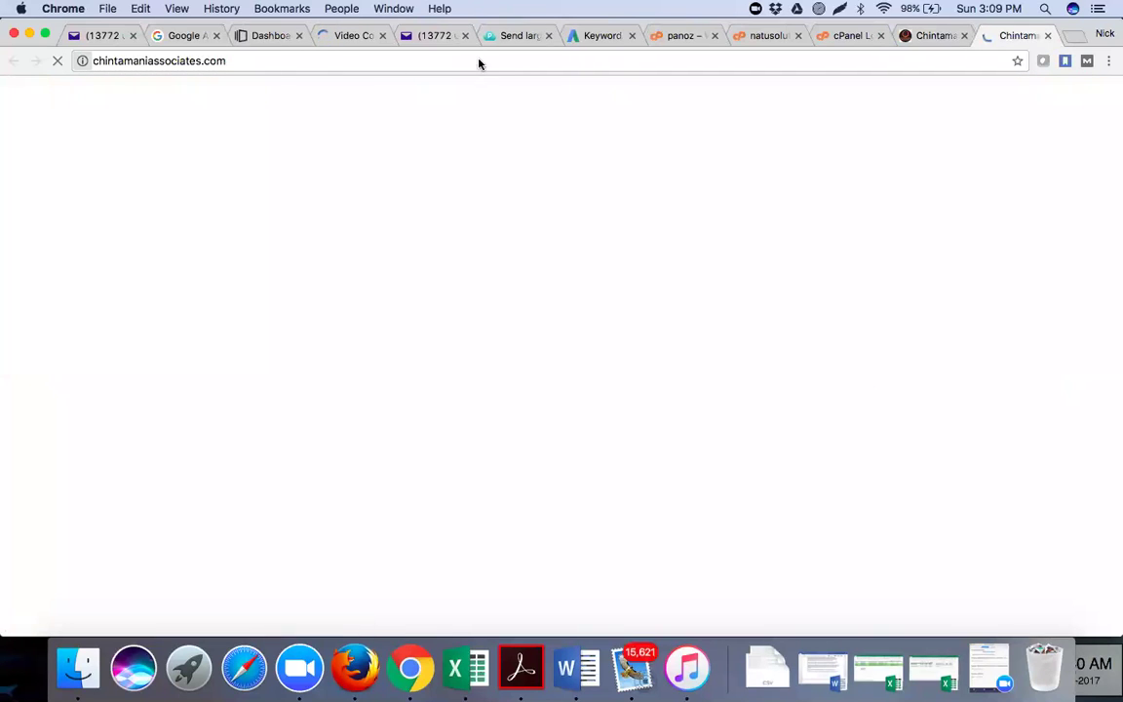
# Add /wp-admin to the end of the chintamaniassociates.com address
pyautogui.click(430, 60)
pyautogui.press('Right')
pyautogui.write('/wp-a')
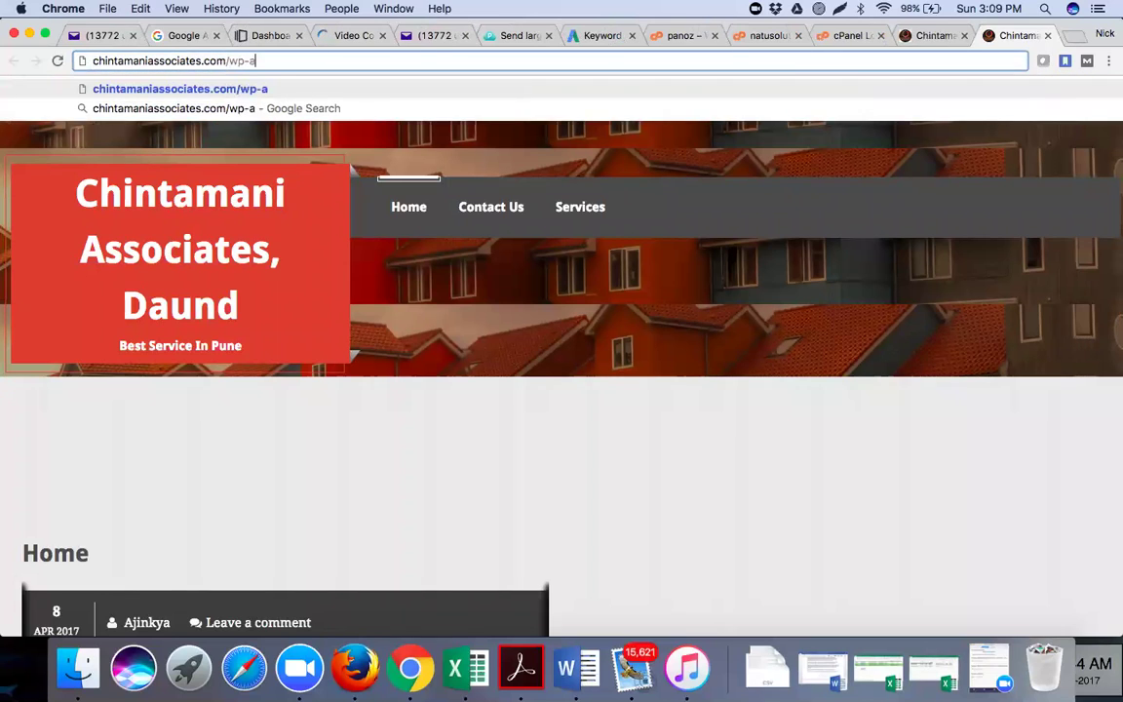
pyautogui.write('dmin')
# Sign in to WordPress admin with the admin username and pasted password, declining password saving
pyautogui.press('Return')
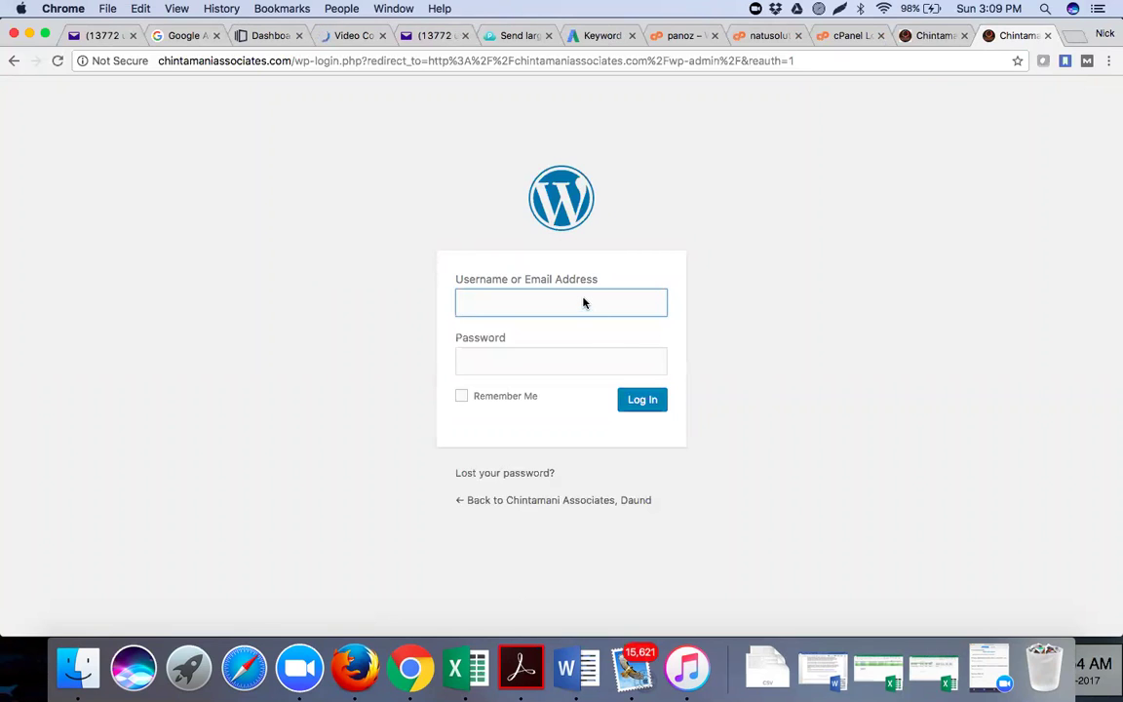
pyautogui.write('a')
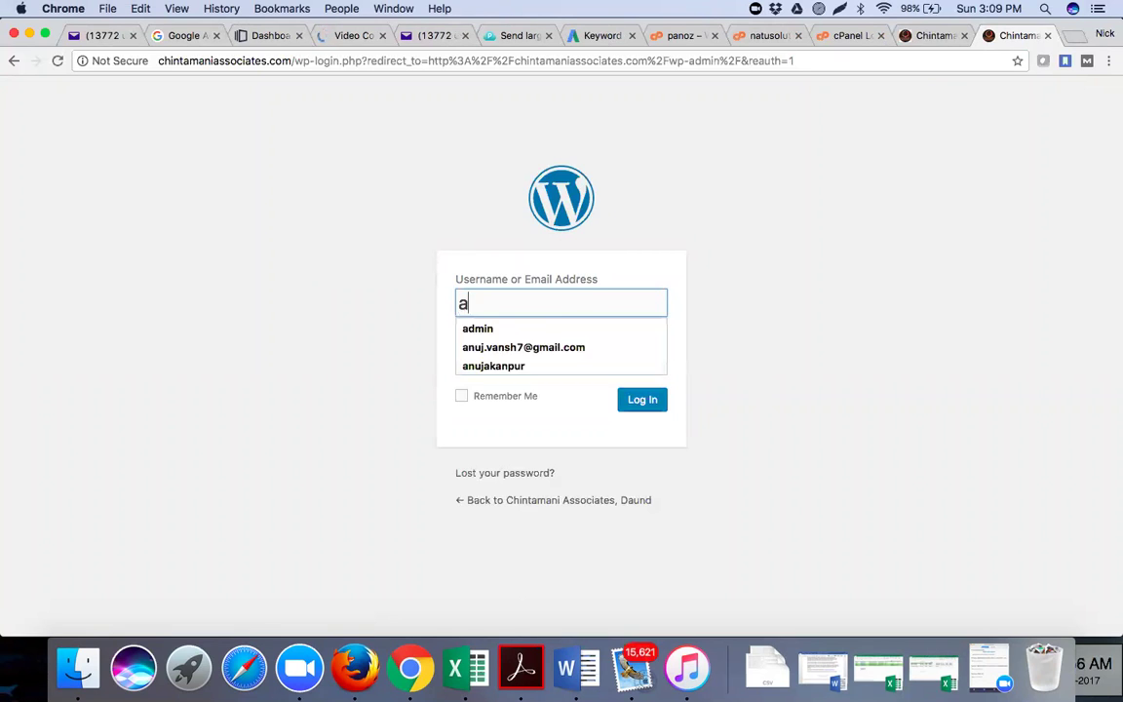
pyautogui.write('jinkya')
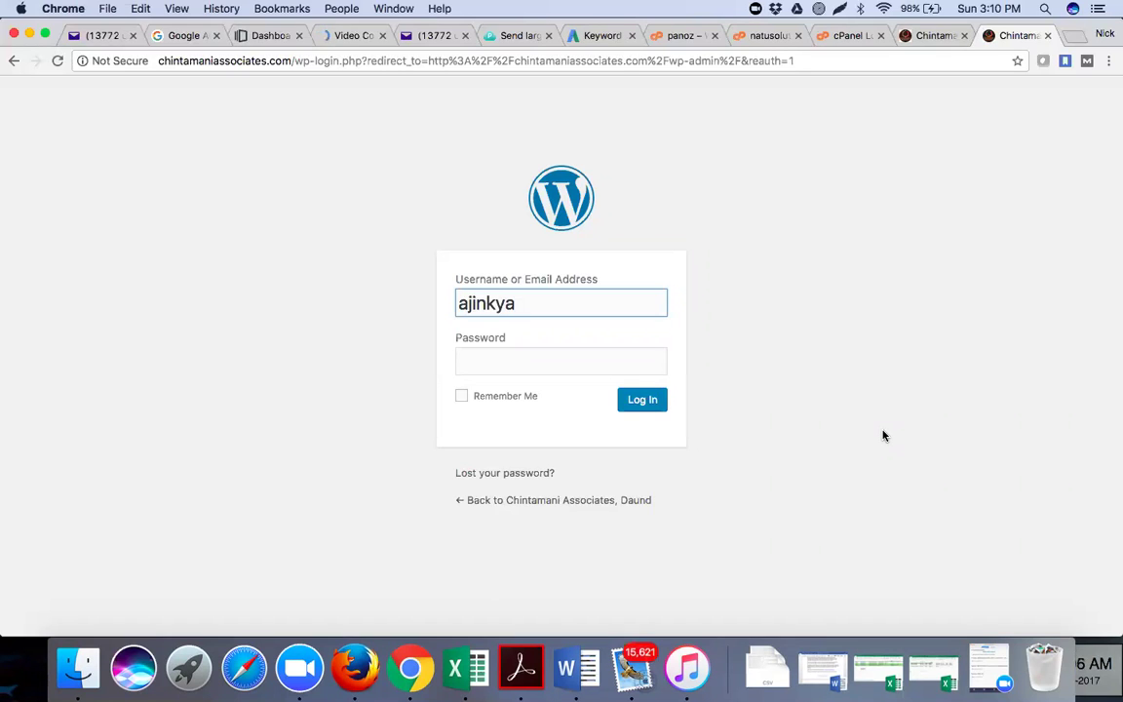
pyautogui.click(584, 357)
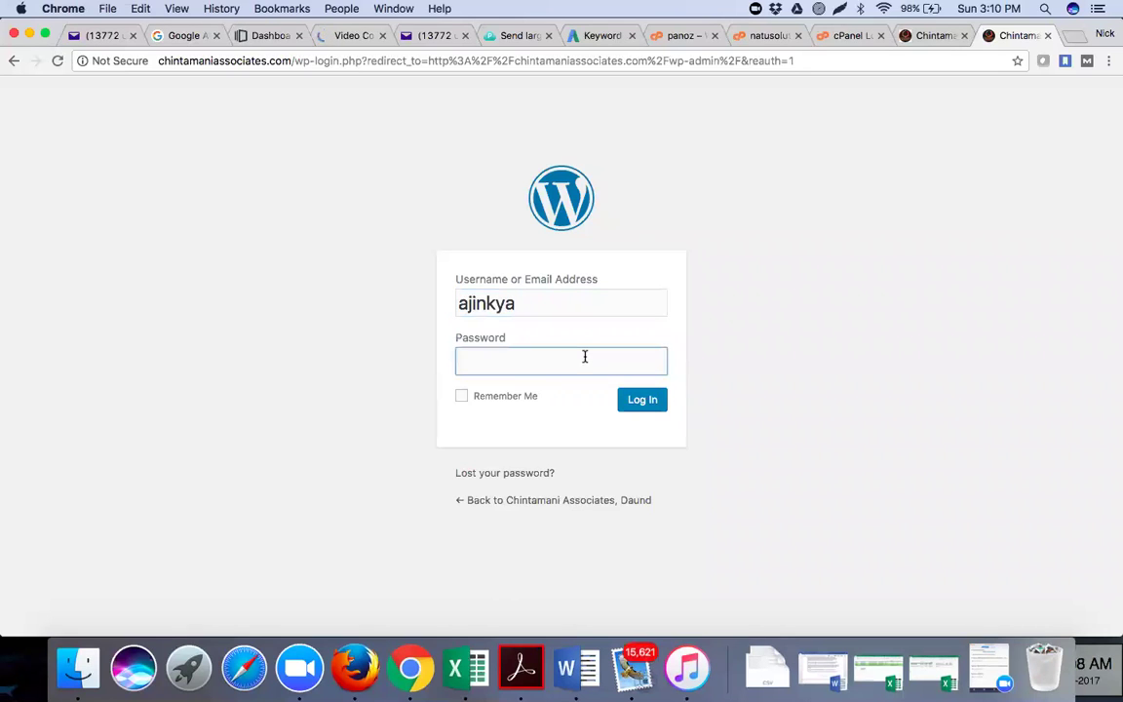
pyautogui.press('super+v')
pyautogui.click(632, 408)
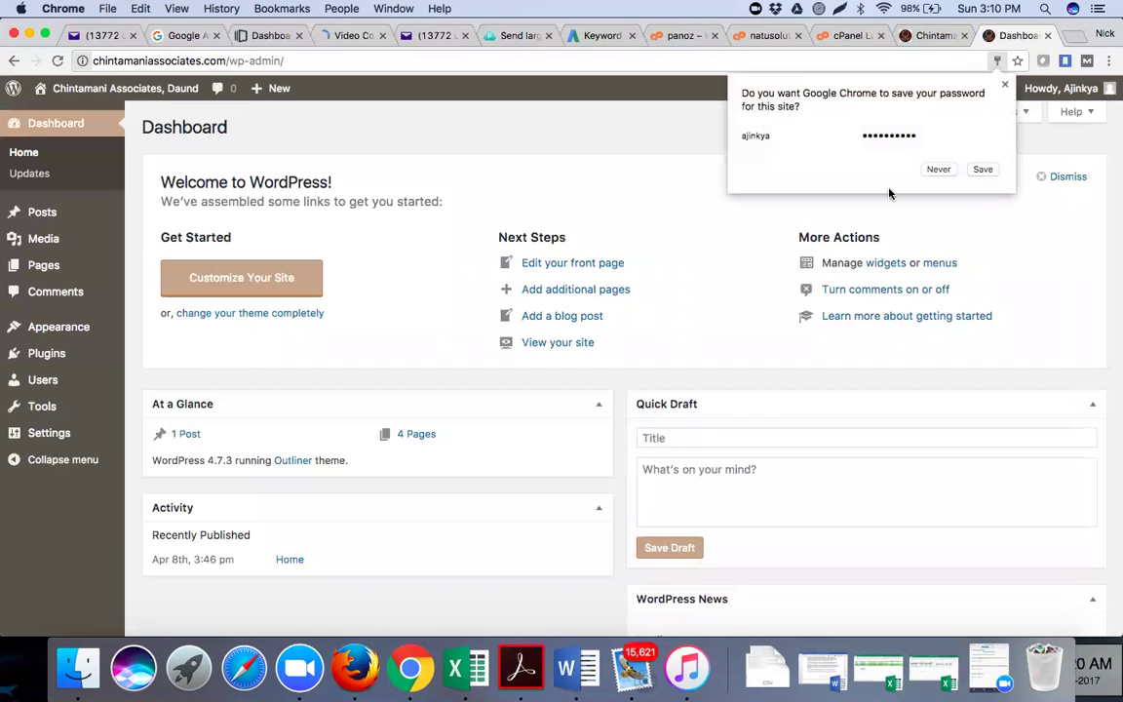
pyautogui.click(936, 170)
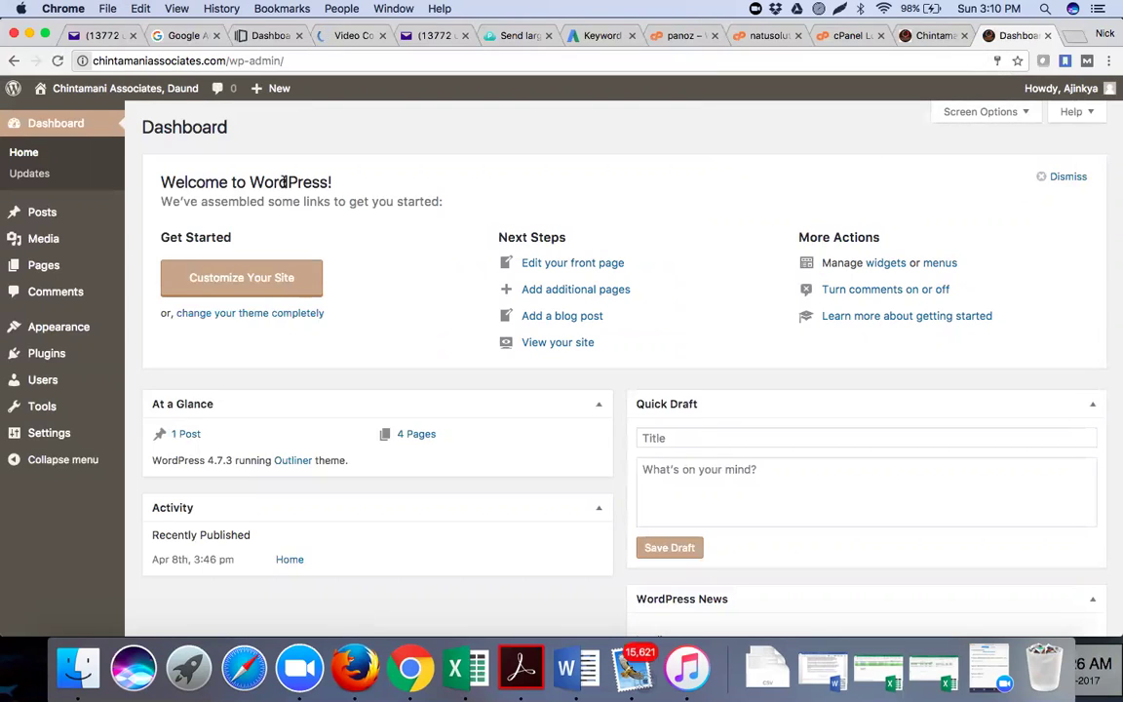
# View Menu 1 under Appearance > Menus, then compare with the live site's navigation
pyautogui.moveTo(98, 326)
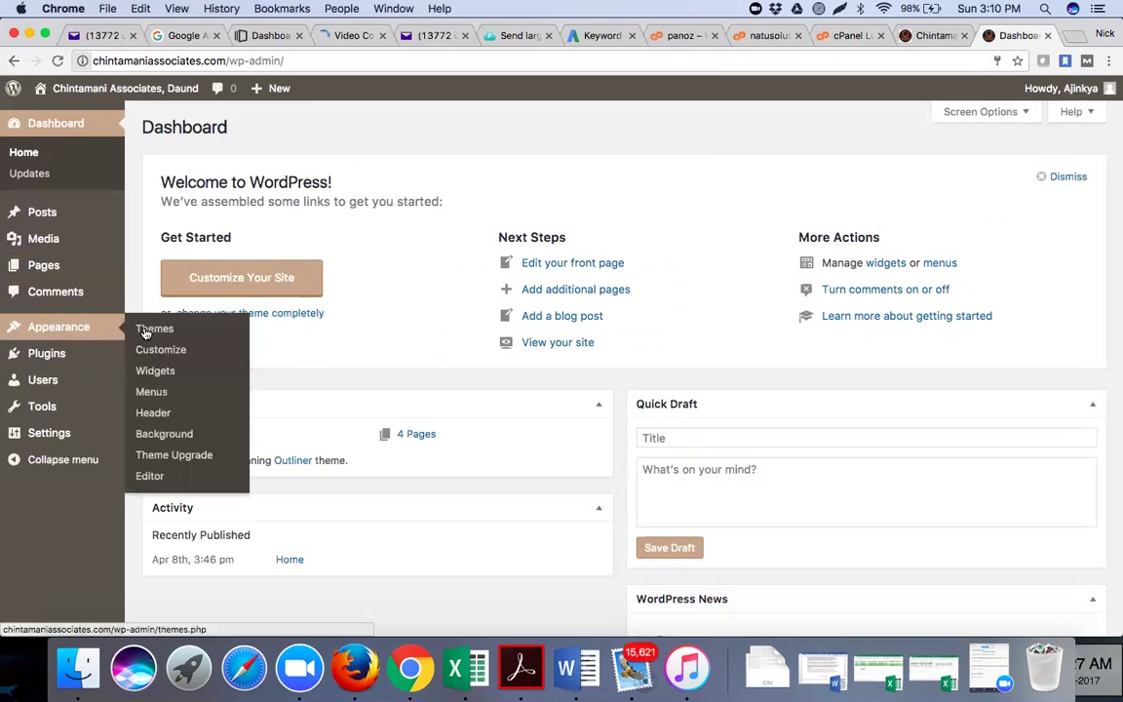
pyautogui.click(154, 392)
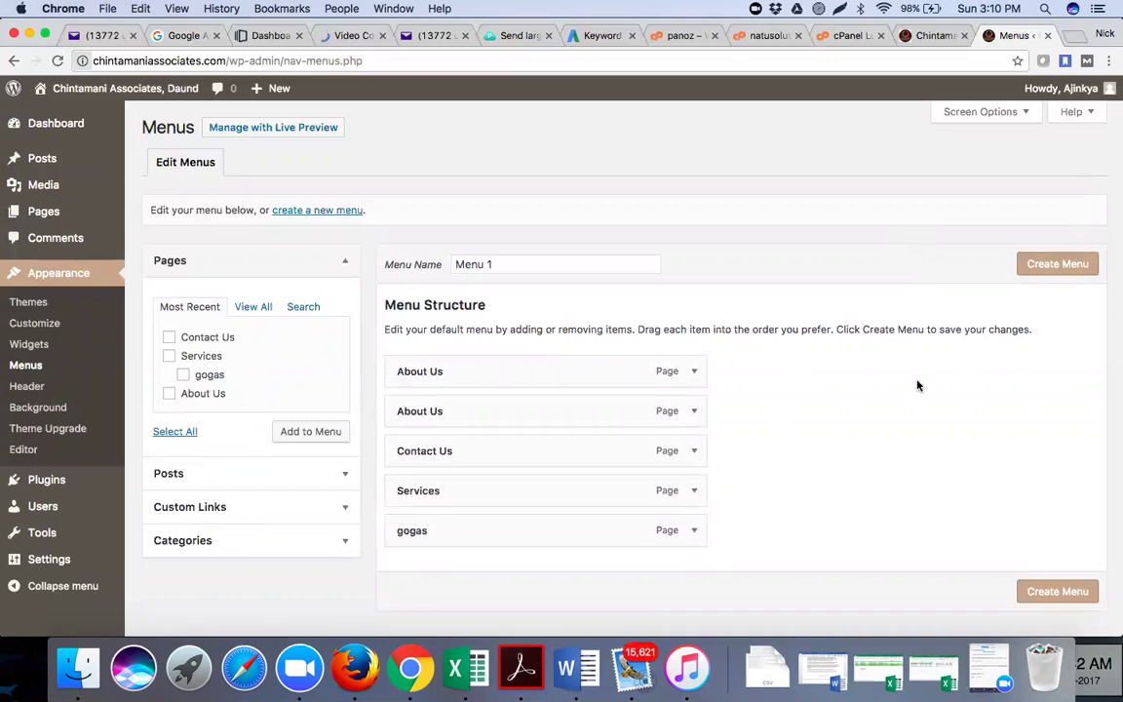
pyautogui.scroll(-2, 732, 353)
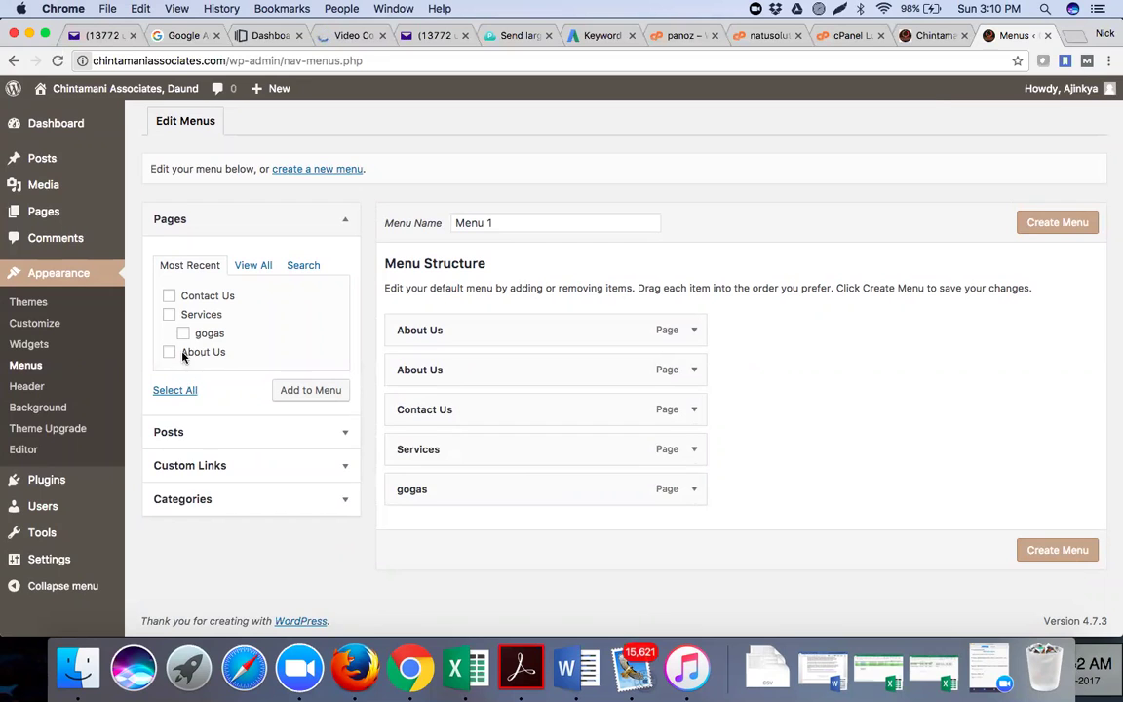
pyautogui.click(925, 36)
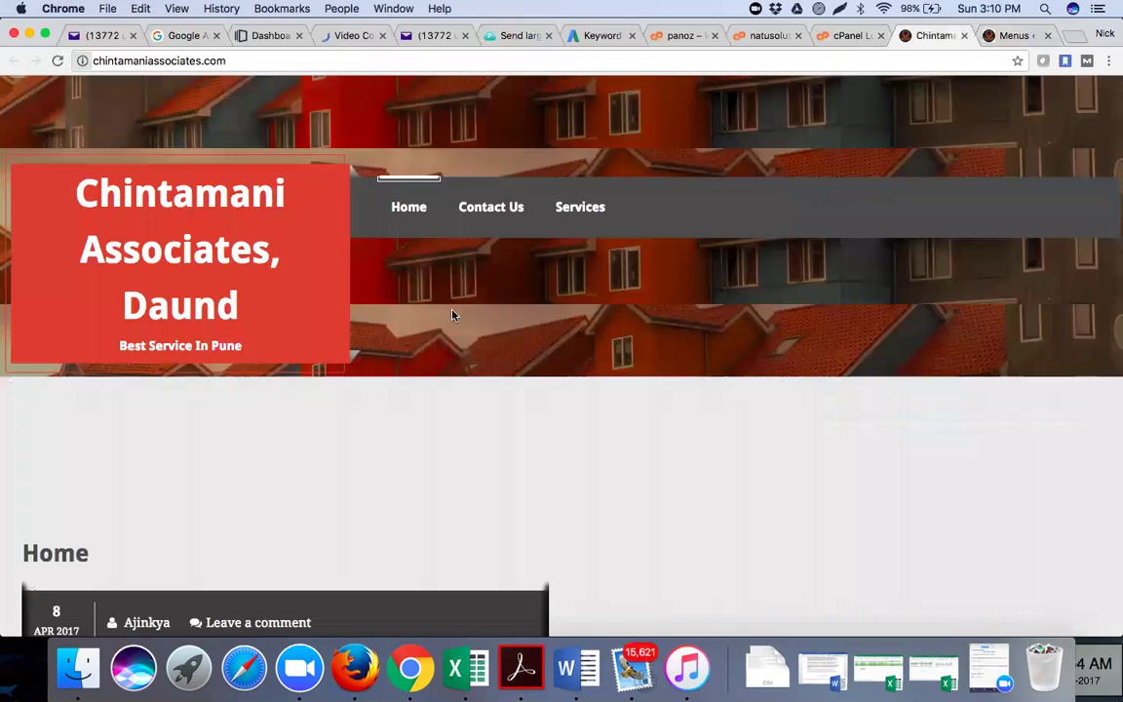
# Reload and review the live site, then open the About Us page in the page editor from the admin bar
pyautogui.scroll(-1, 451, 314)
pyautogui.scroll(-5, 441, 354)
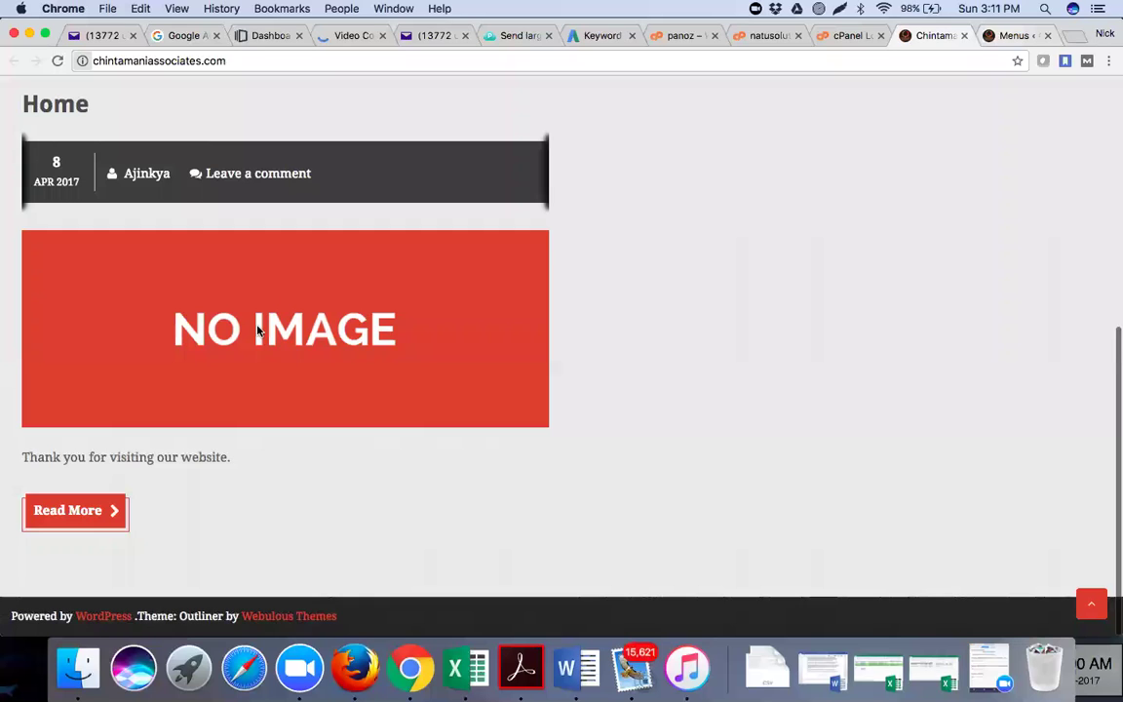
pyautogui.hotkey('ctrl', 'Tab')
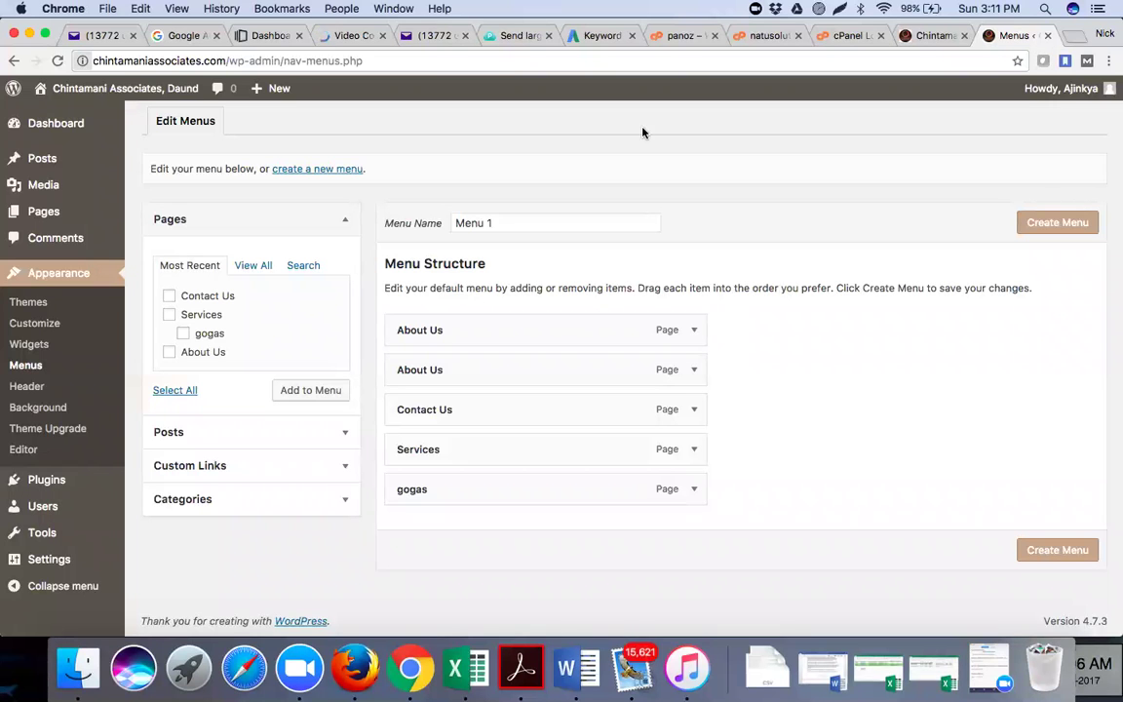
pyautogui.click(923, 36)
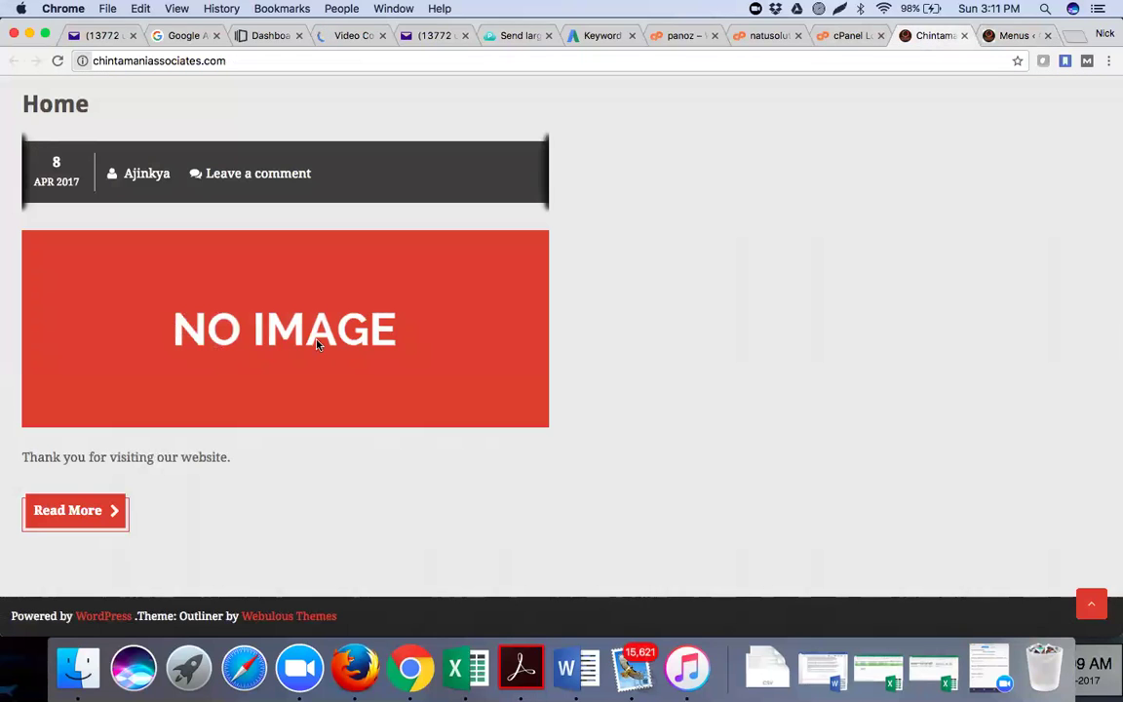
pyautogui.scroll(2, 86, 393)
pyautogui.scroll(1, 224, 394)
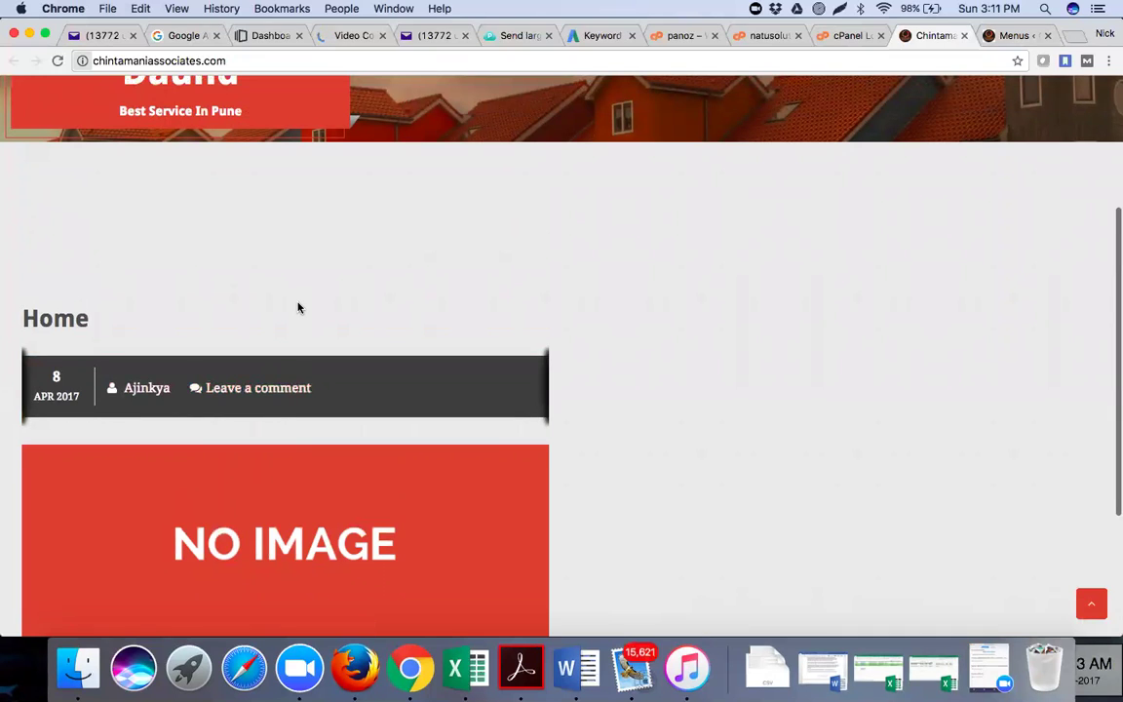
pyautogui.scroll(1, 298, 308)
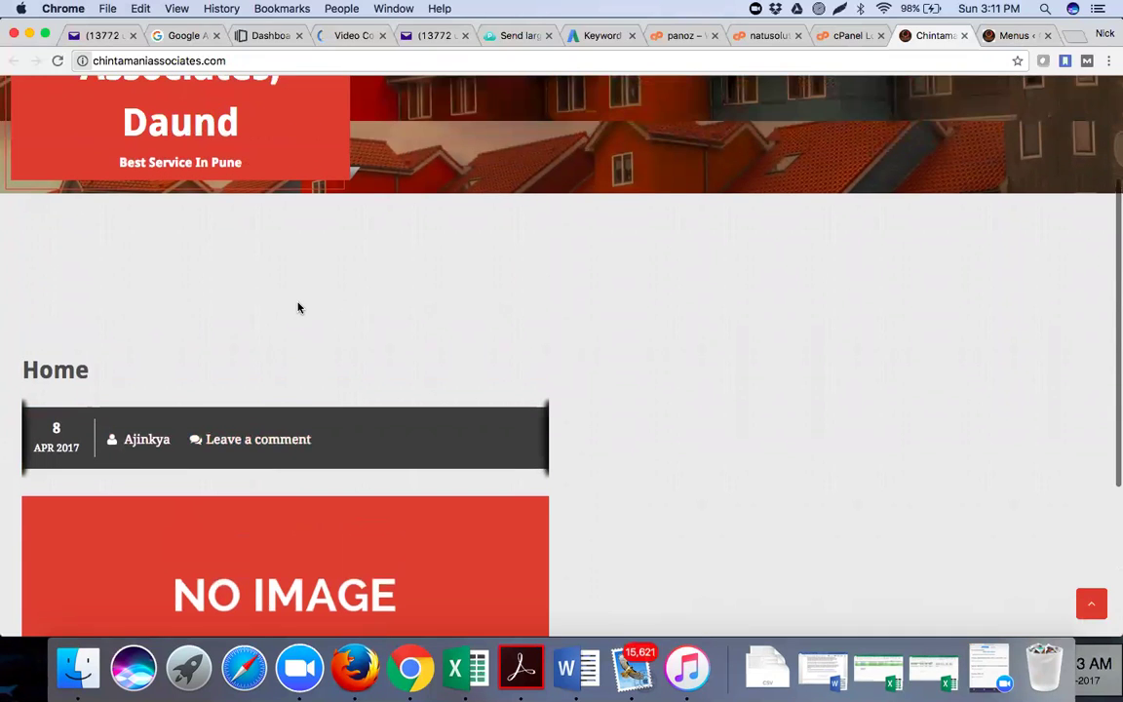
pyautogui.scroll(3, 39, 380)
pyautogui.scroll(-4, 39, 408)
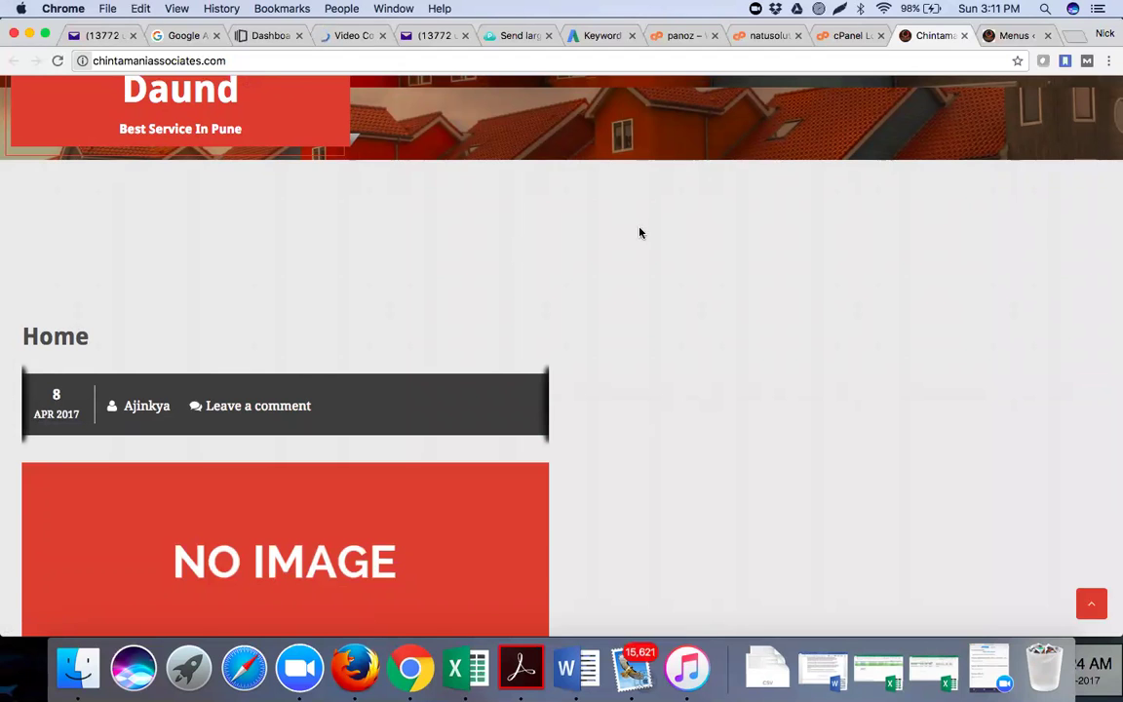
pyautogui.scroll(5, 640, 231)
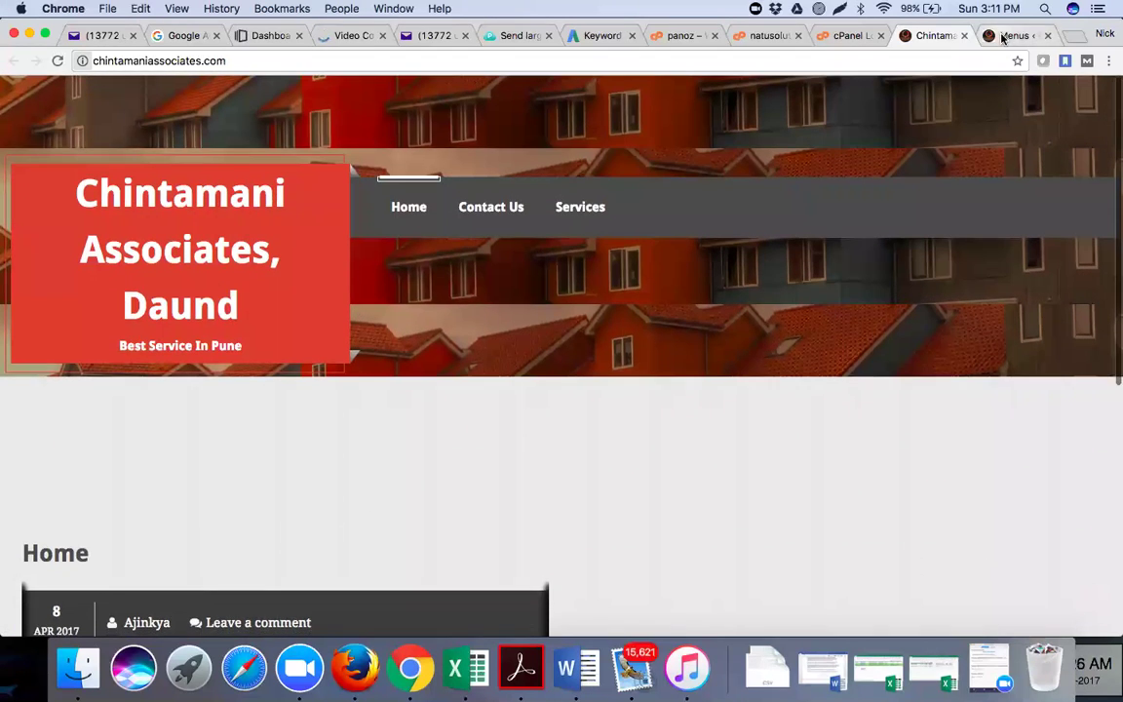
pyautogui.click(59, 61)
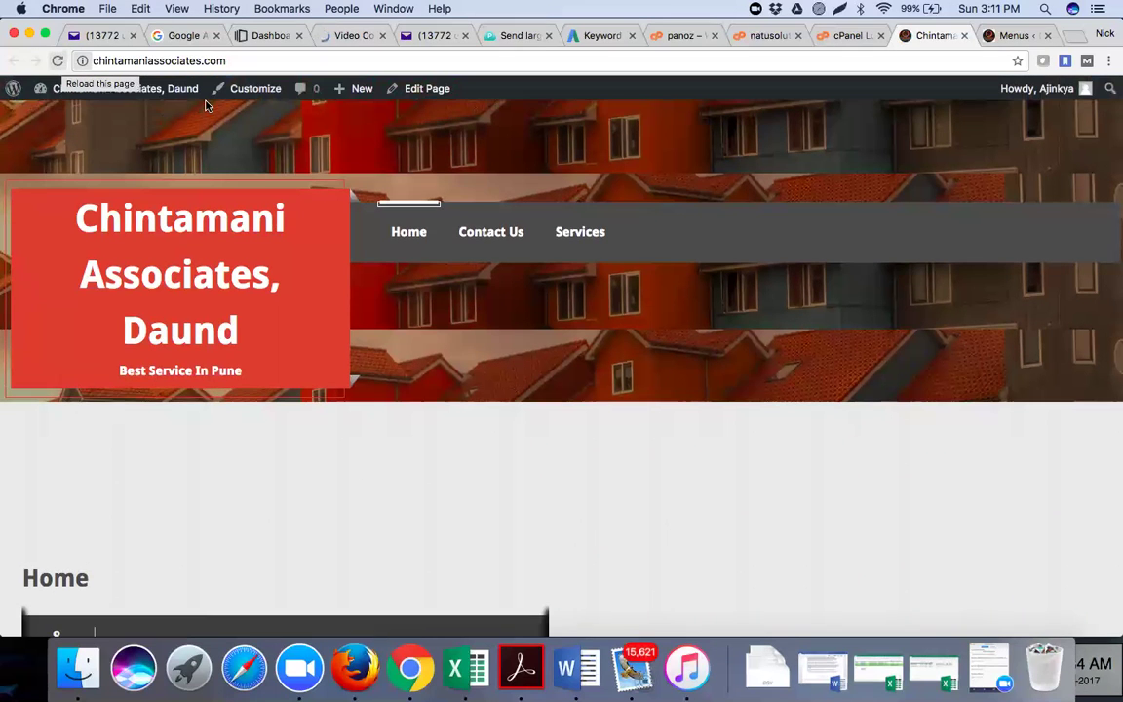
pyautogui.click(419, 90)
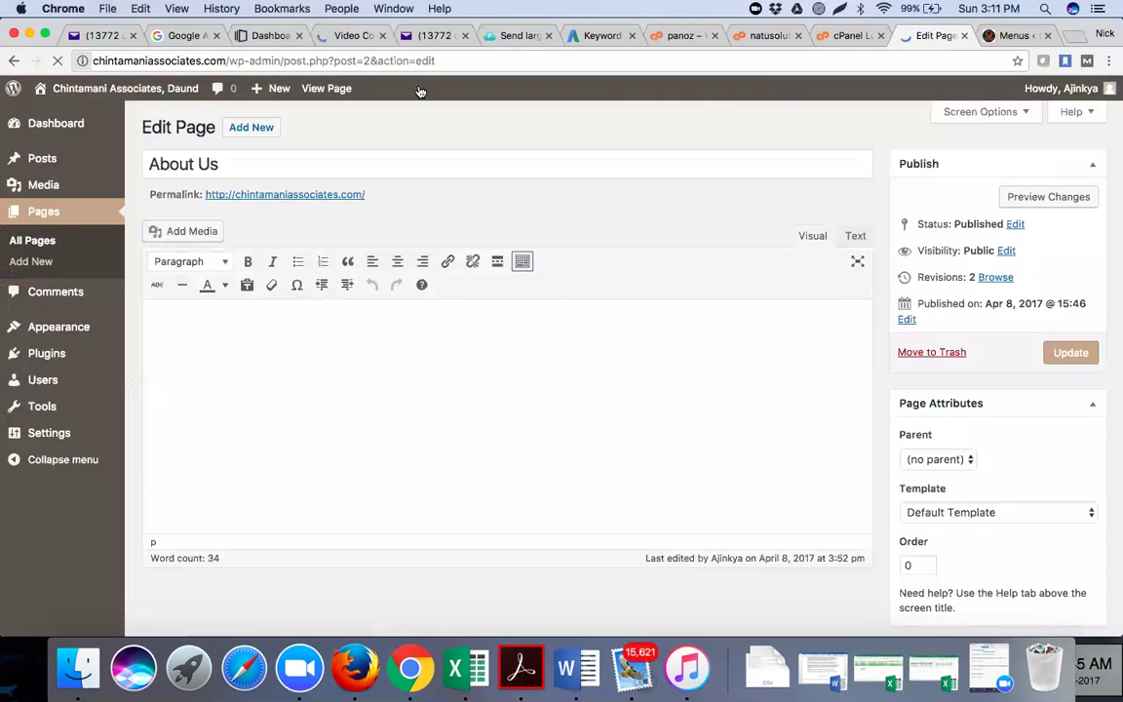
pyautogui.scroll(-1, 325, 447)
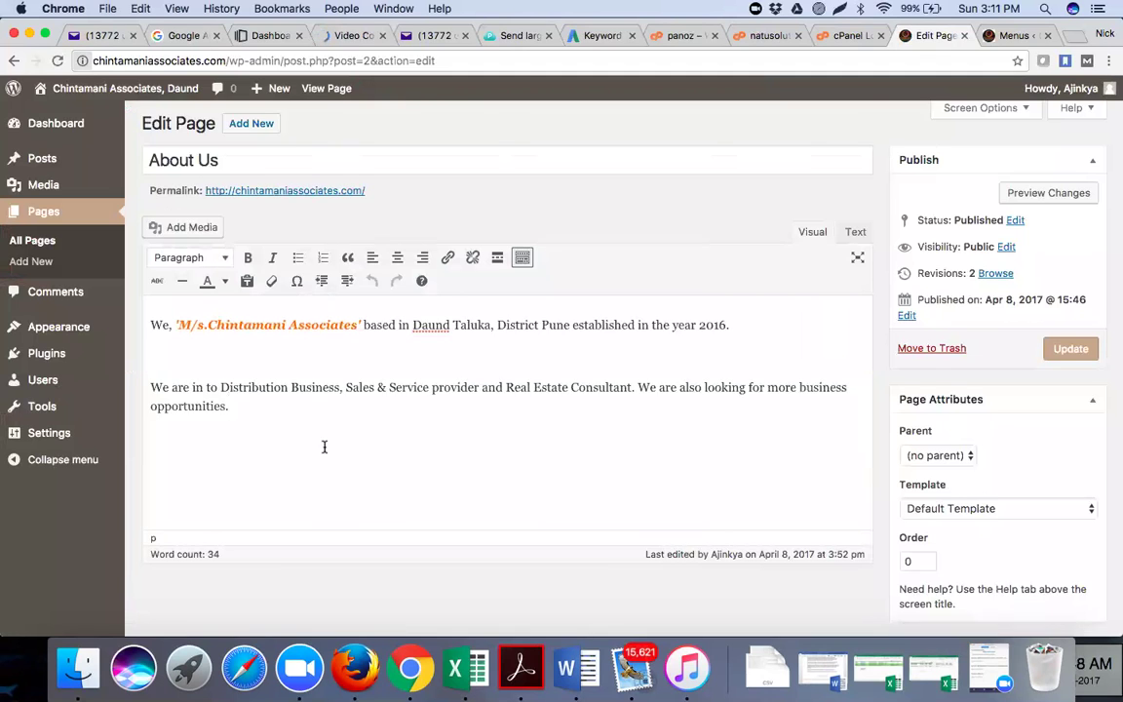
pyautogui.scroll(-2, 324, 446)
pyautogui.scroll(-1, 325, 451)
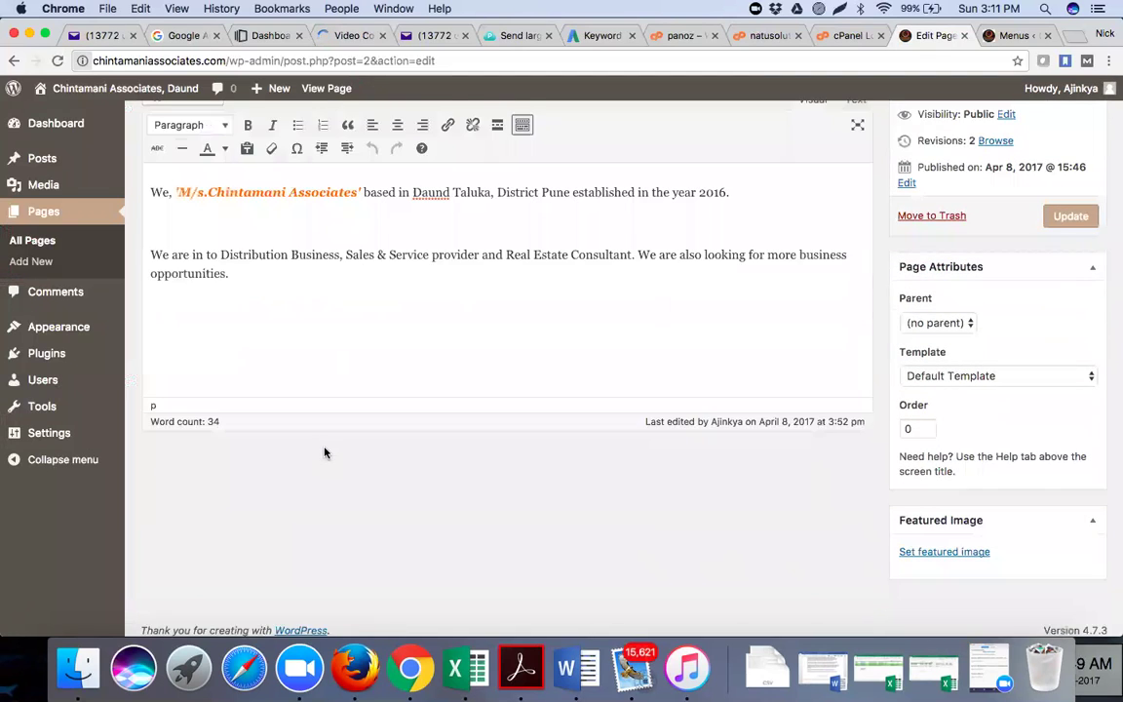
pyautogui.scroll(3, 325, 451)
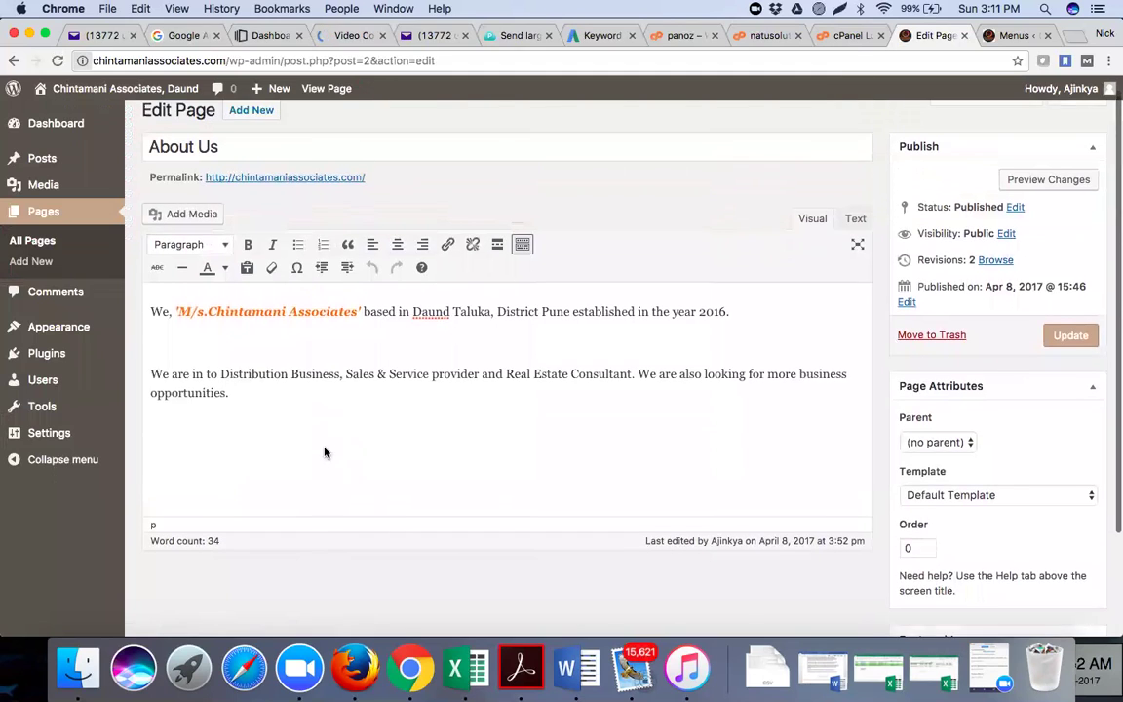
pyautogui.click(996, 35)
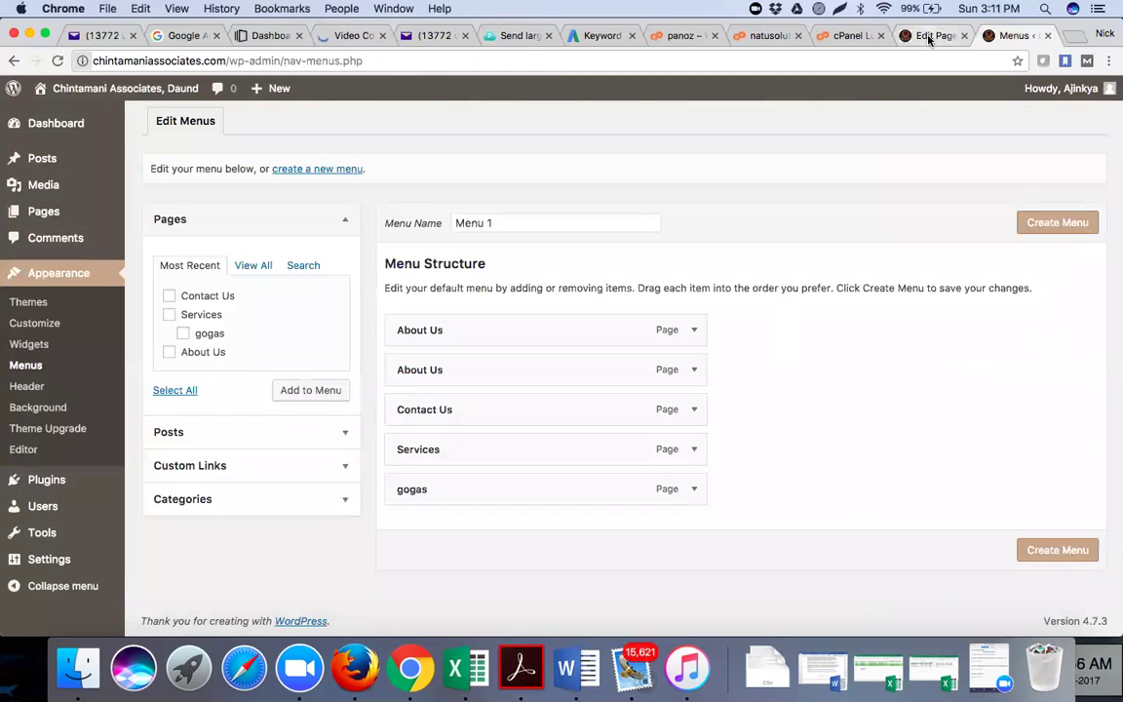
pyautogui.click(929, 37)
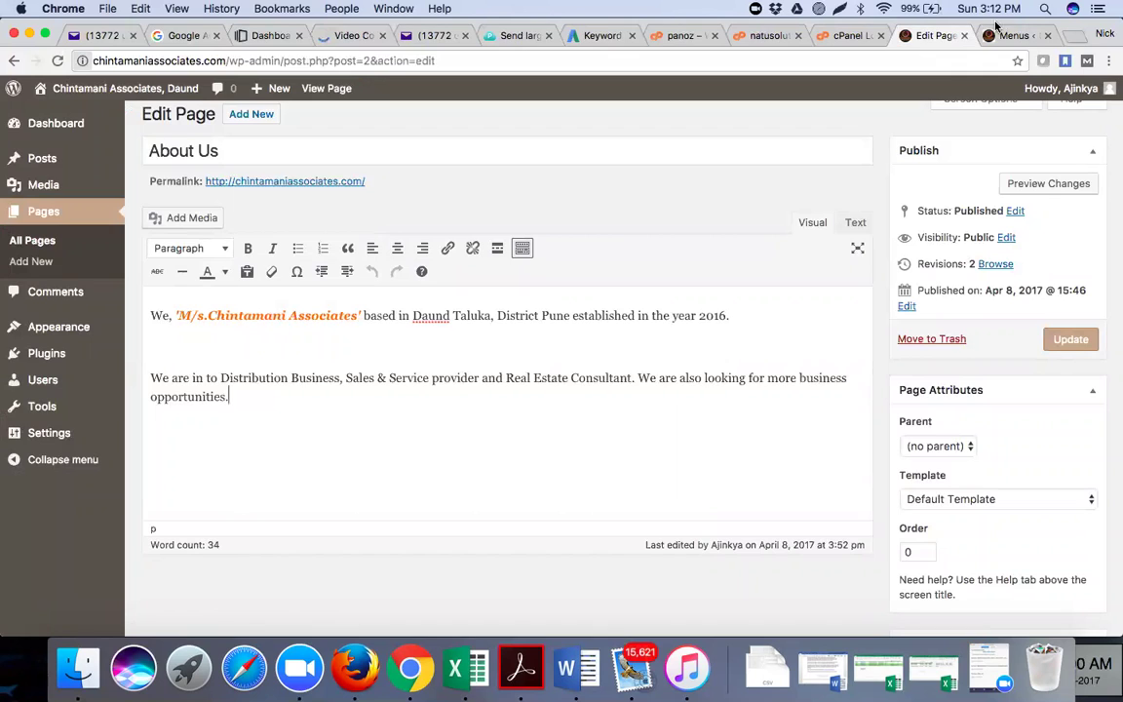
pyautogui.click(336, 181)
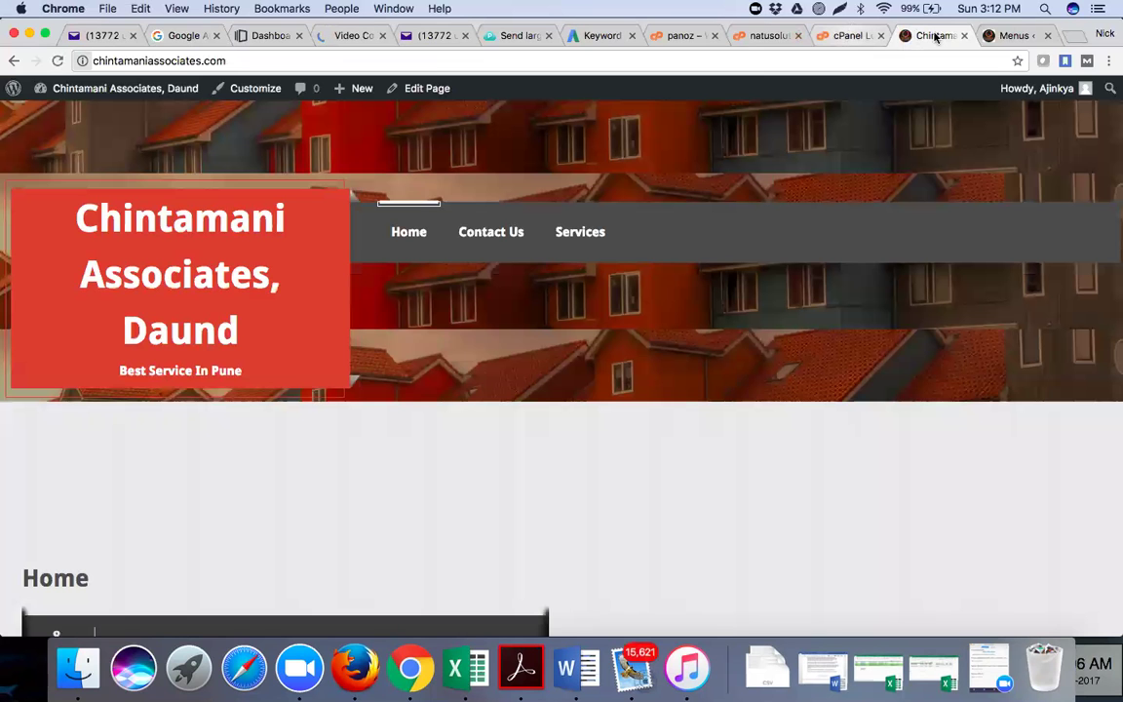
pyautogui.click(846, 35)
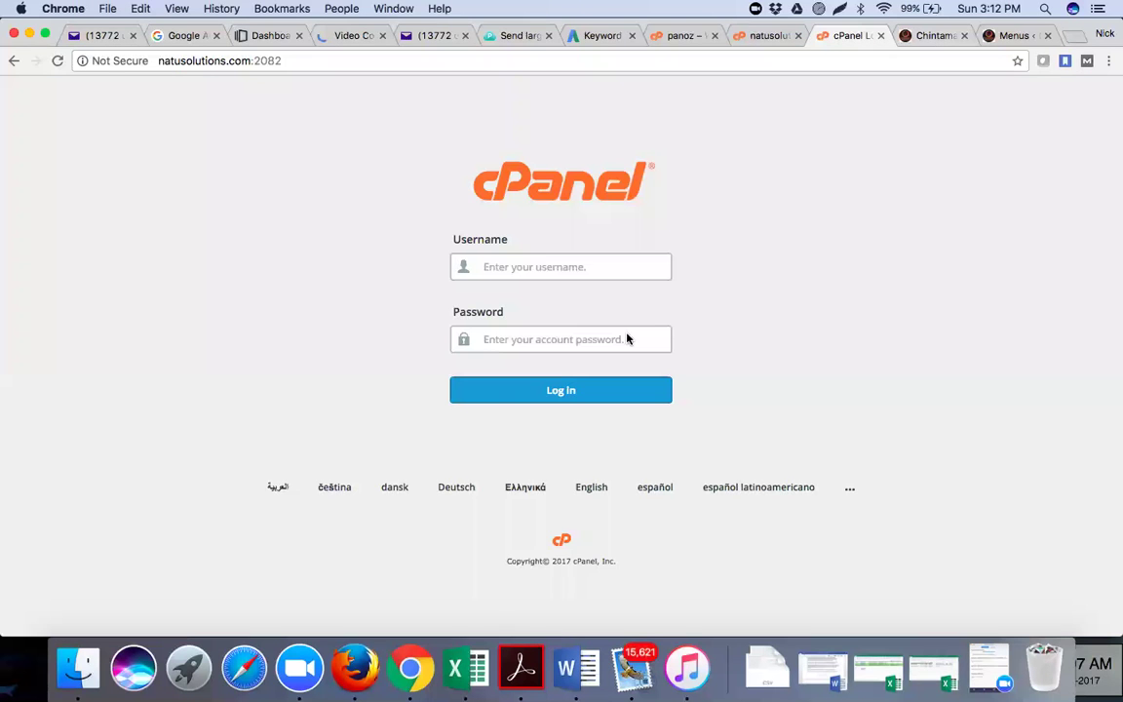
# Reload the live Chintamani site to check its current navigation, then return to the menu editor
pyautogui.hotkey('ctrl', 'Tab')
pyautogui.scroll(-5, 627, 336)
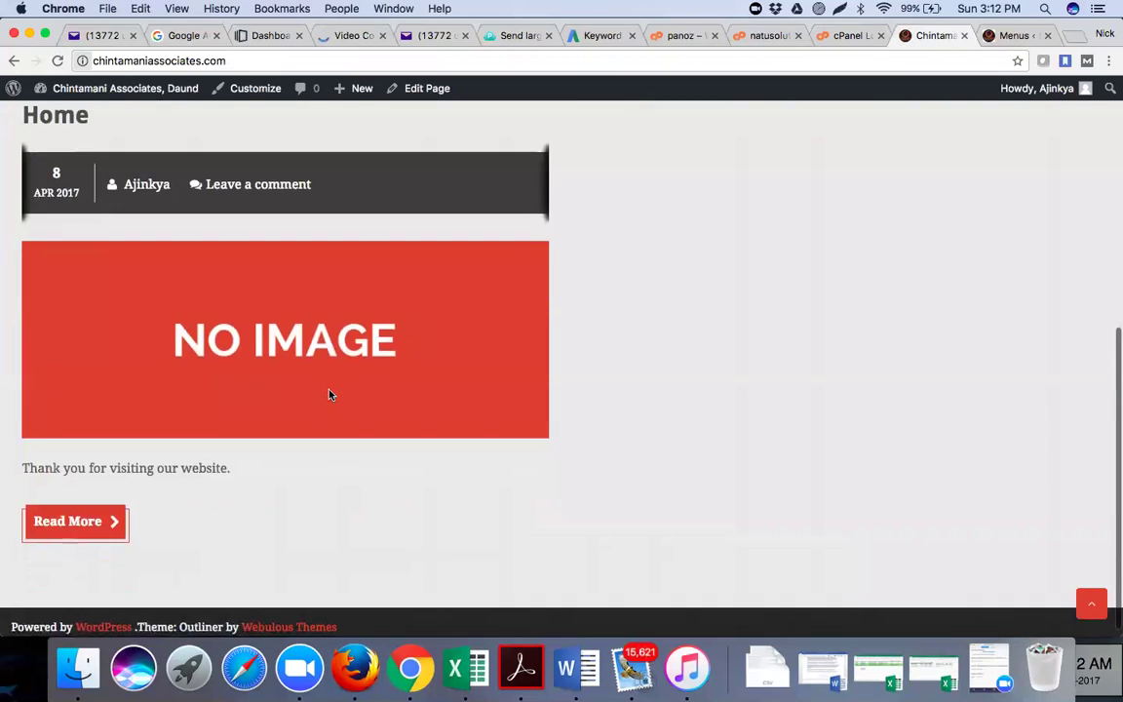
pyautogui.scroll(5, 329, 395)
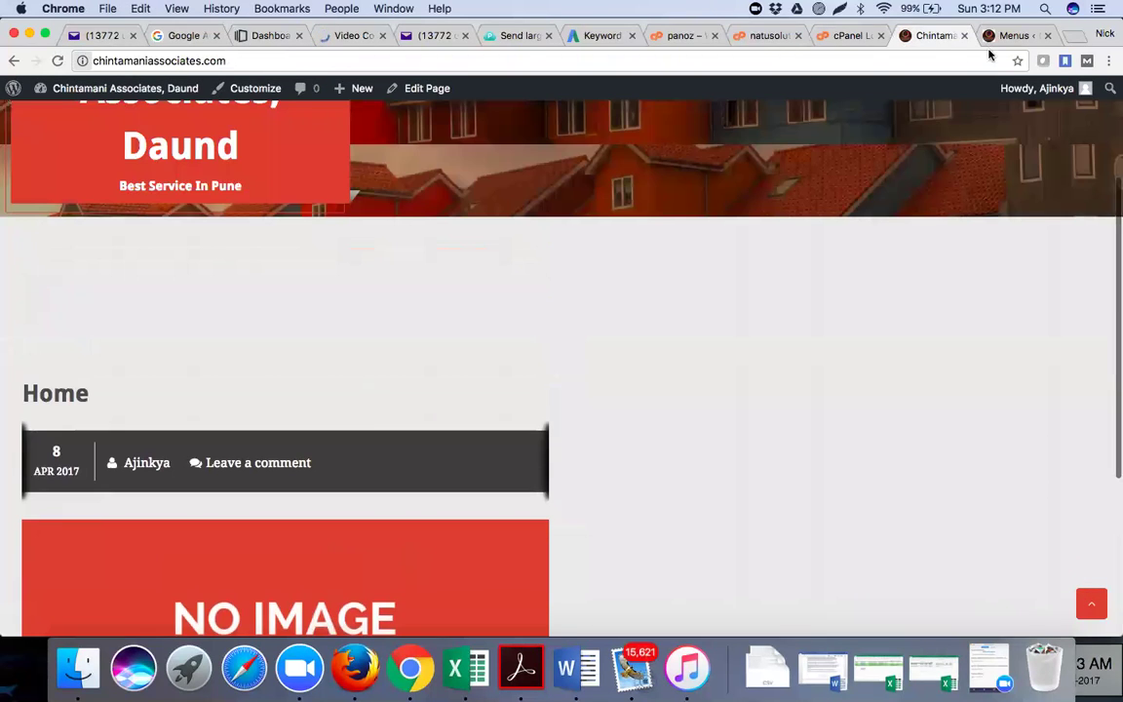
pyautogui.press('super+r')
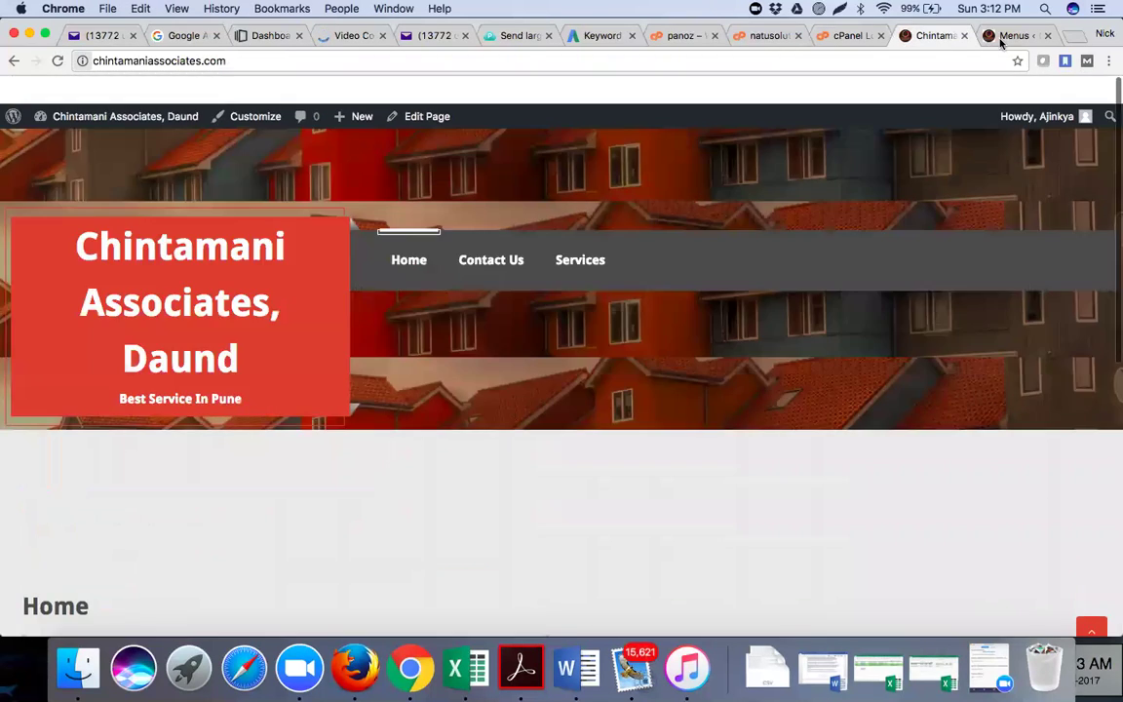
pyautogui.hotkey('ctrl', 'Tab')
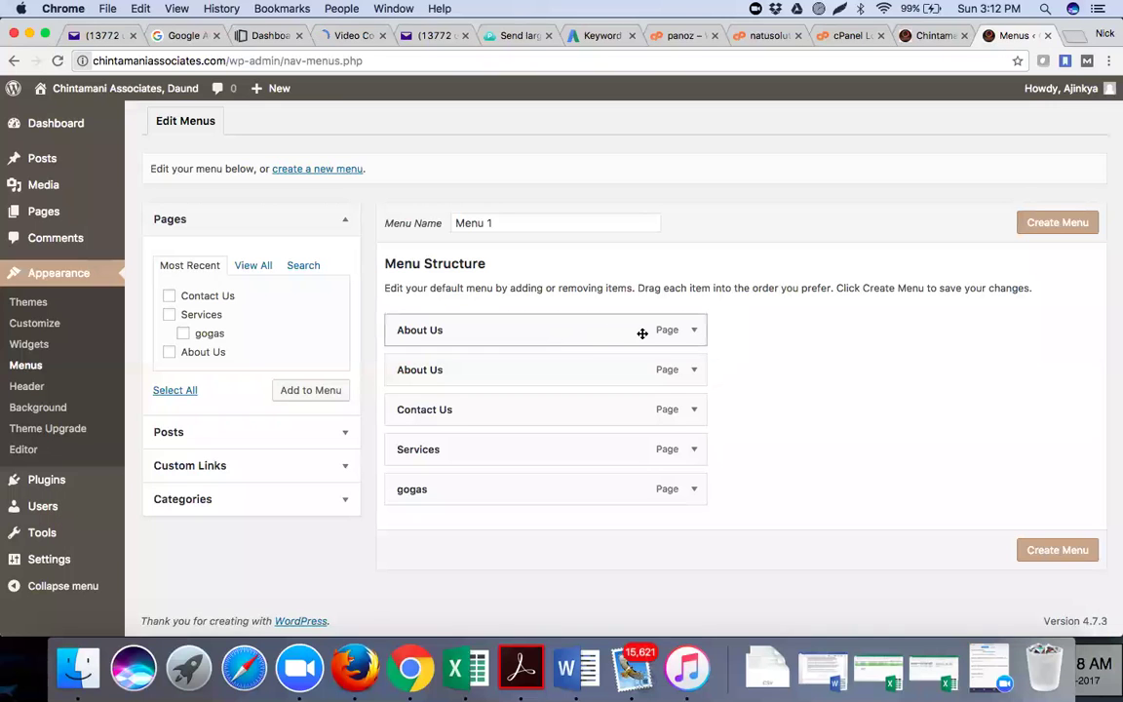
pyautogui.click(934, 36)
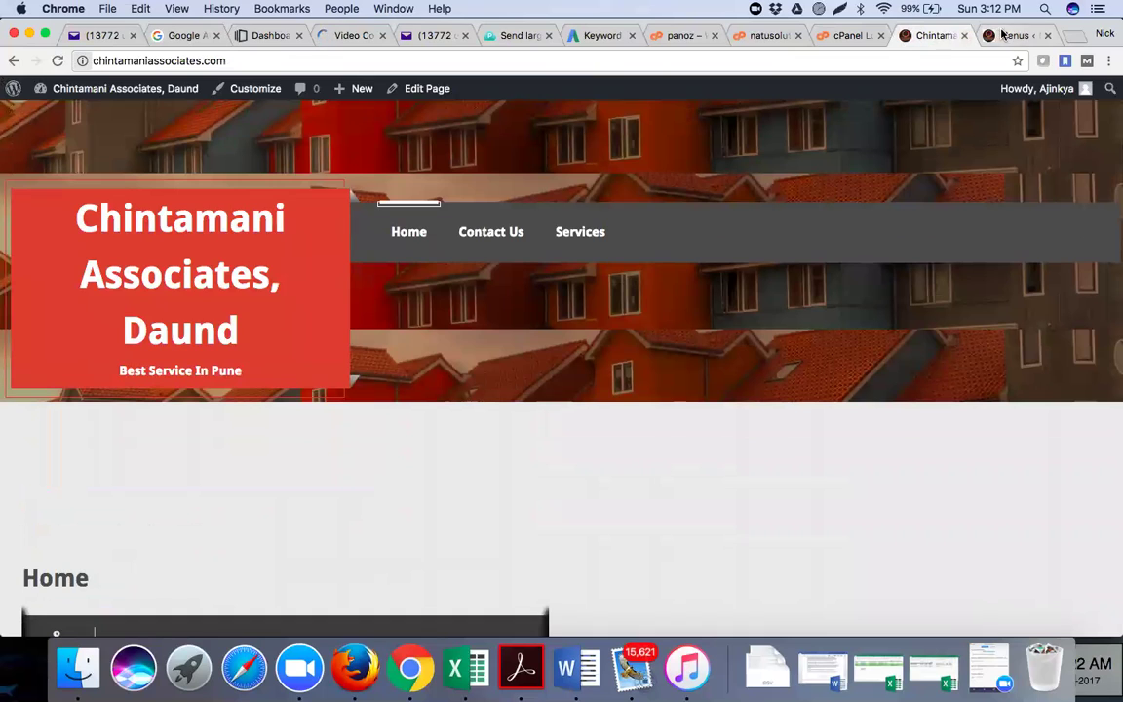
pyautogui.hotkey('ctrl', 'Tab')
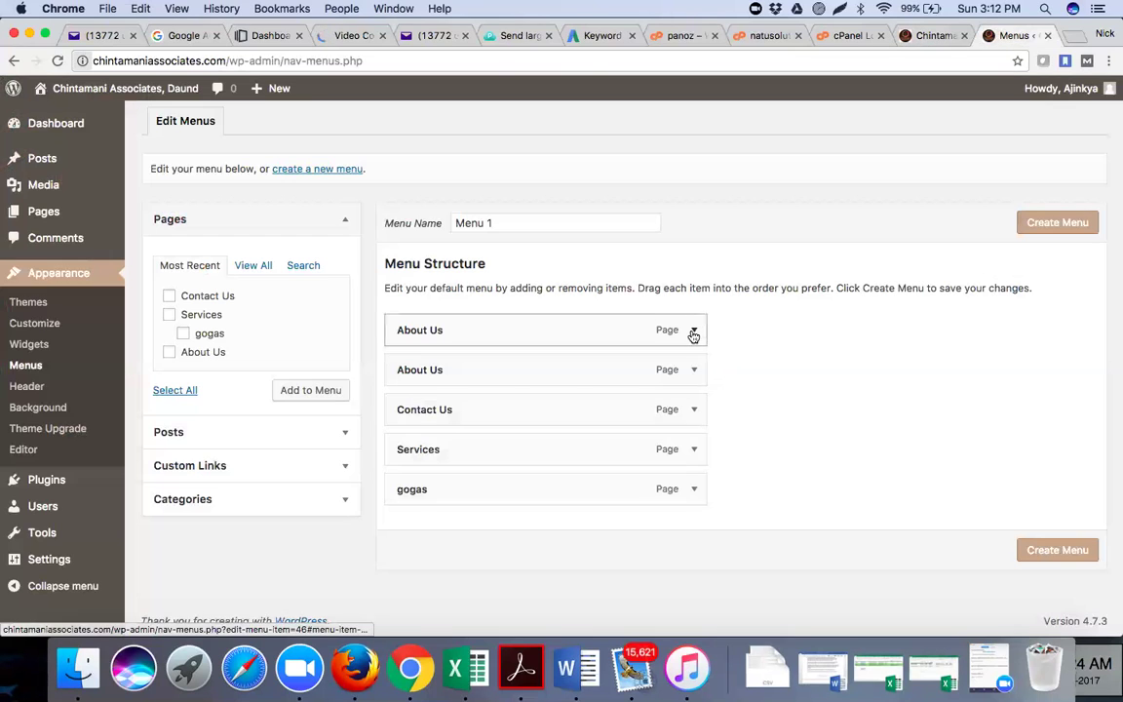
# Drag the Services item above Contact Us in Menu 1's structure
pyautogui.click(693, 330)
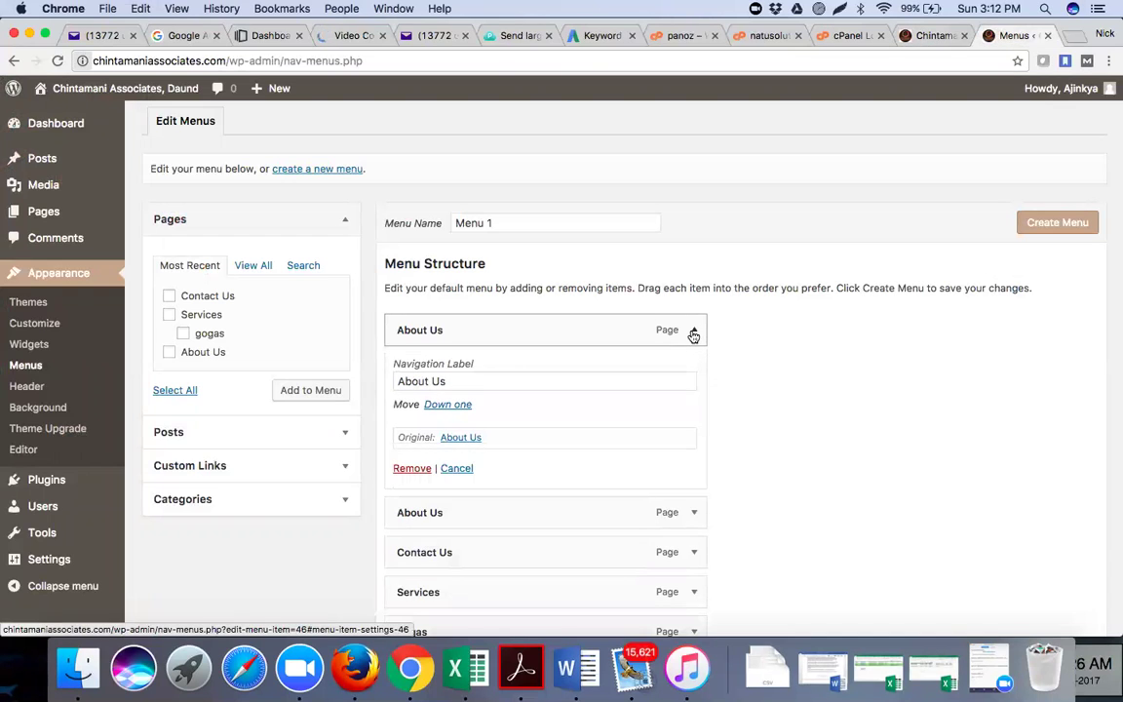
pyautogui.click(693, 331)
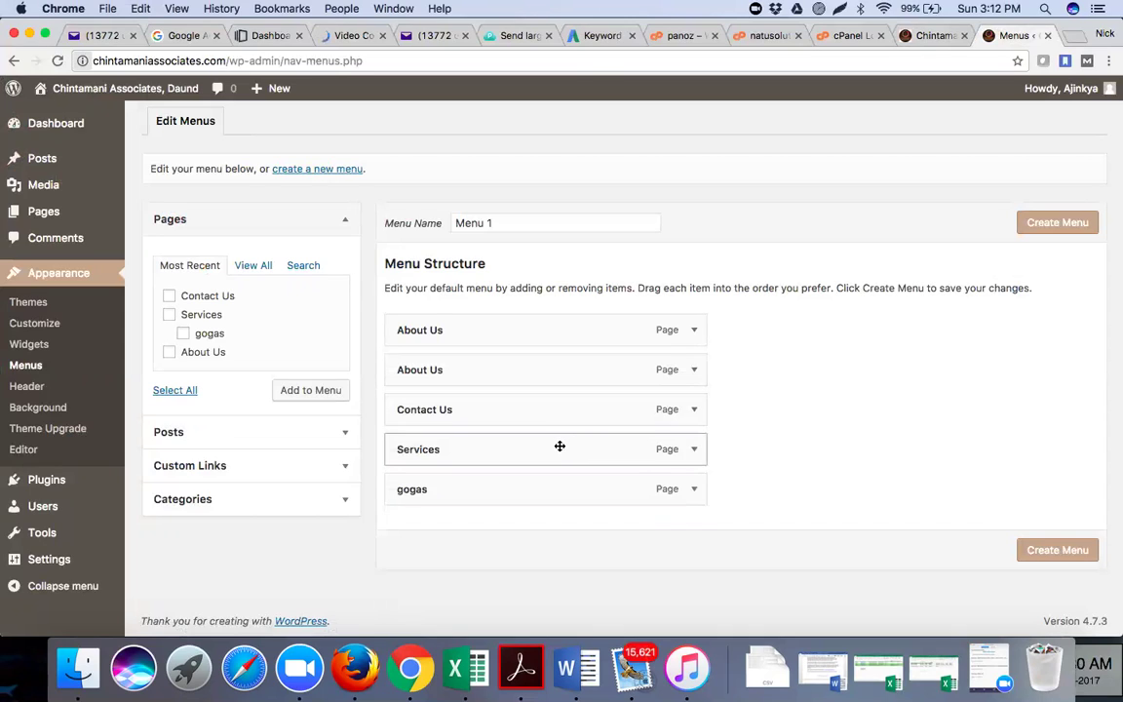
pyautogui.moveTo(560, 446); pyautogui.dragTo(558, 446)
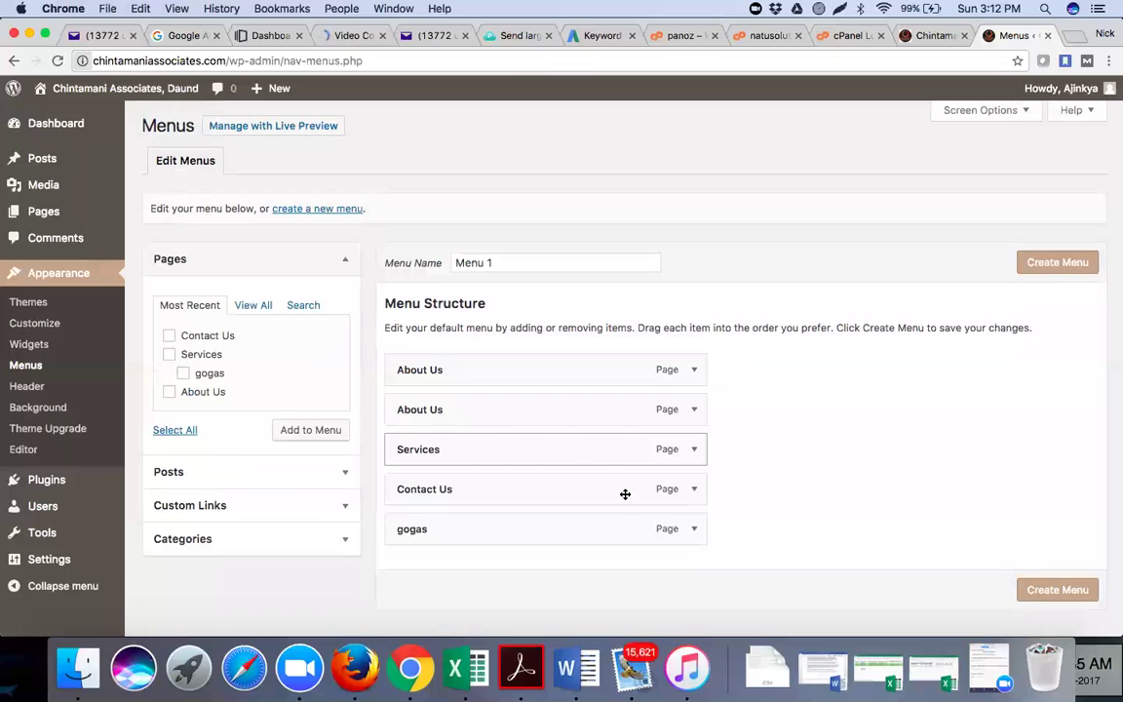
# Remove the gogas item and both About Us items from Menu 1
pyautogui.click(694, 528)
pyautogui.scroll(-3, 402, 524)
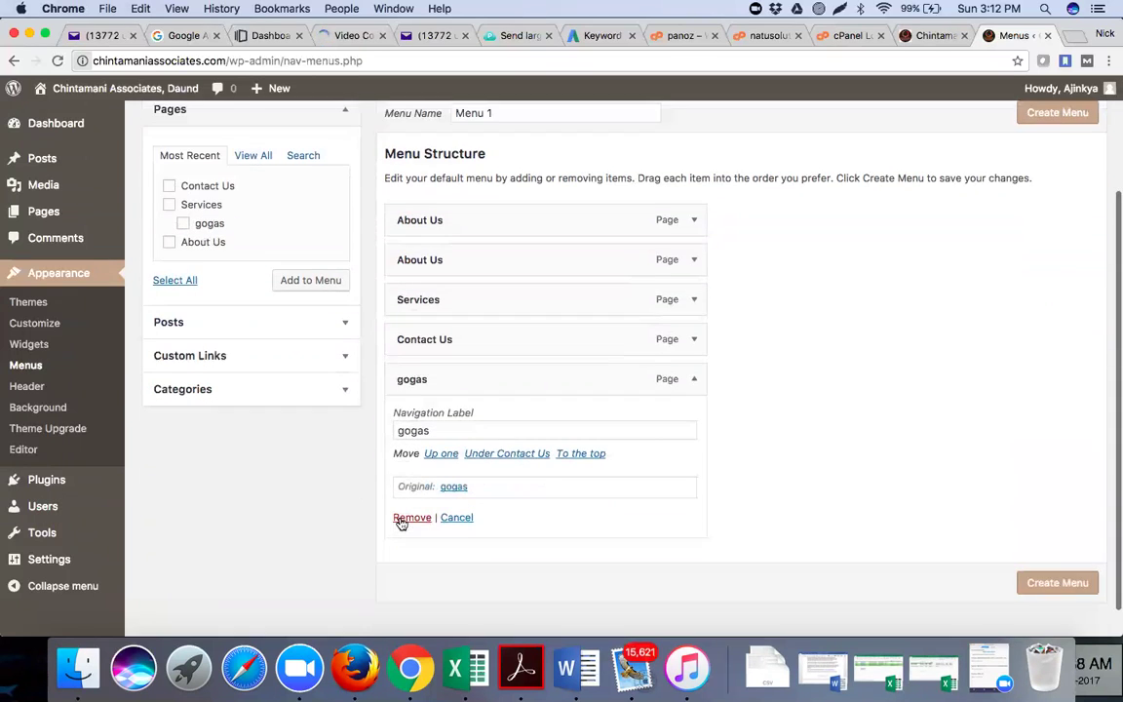
pyautogui.click(401, 520)
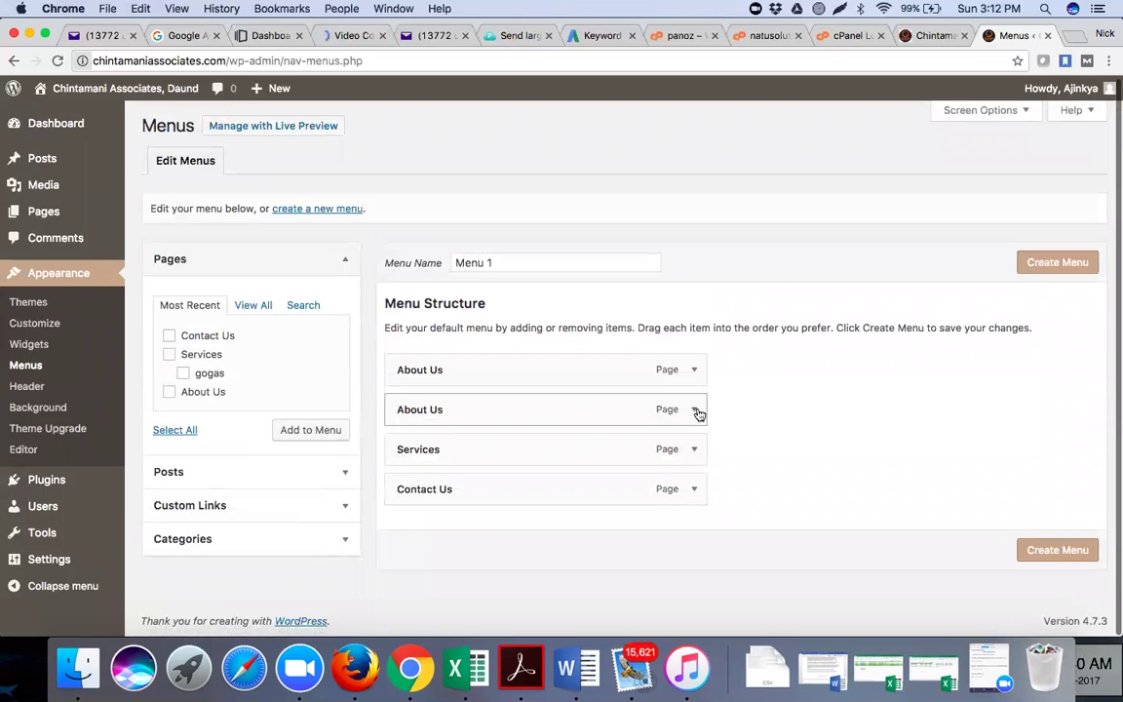
pyautogui.click(694, 410)
pyautogui.scroll(-3, 420, 413)
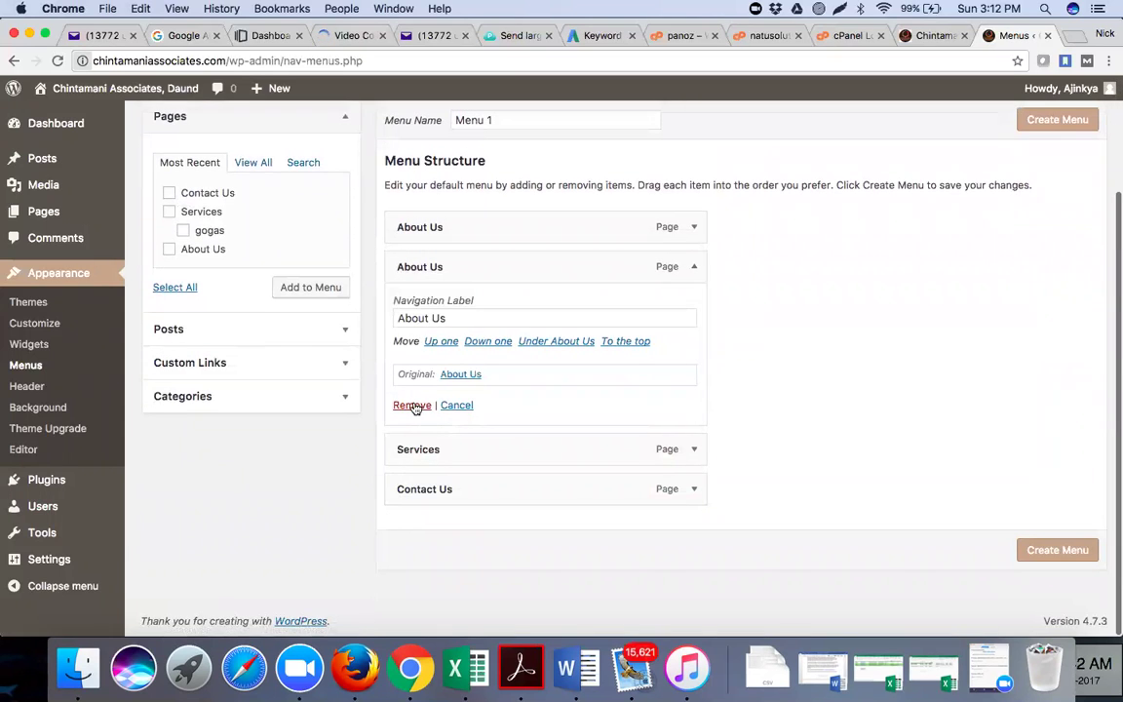
pyautogui.click(412, 405)
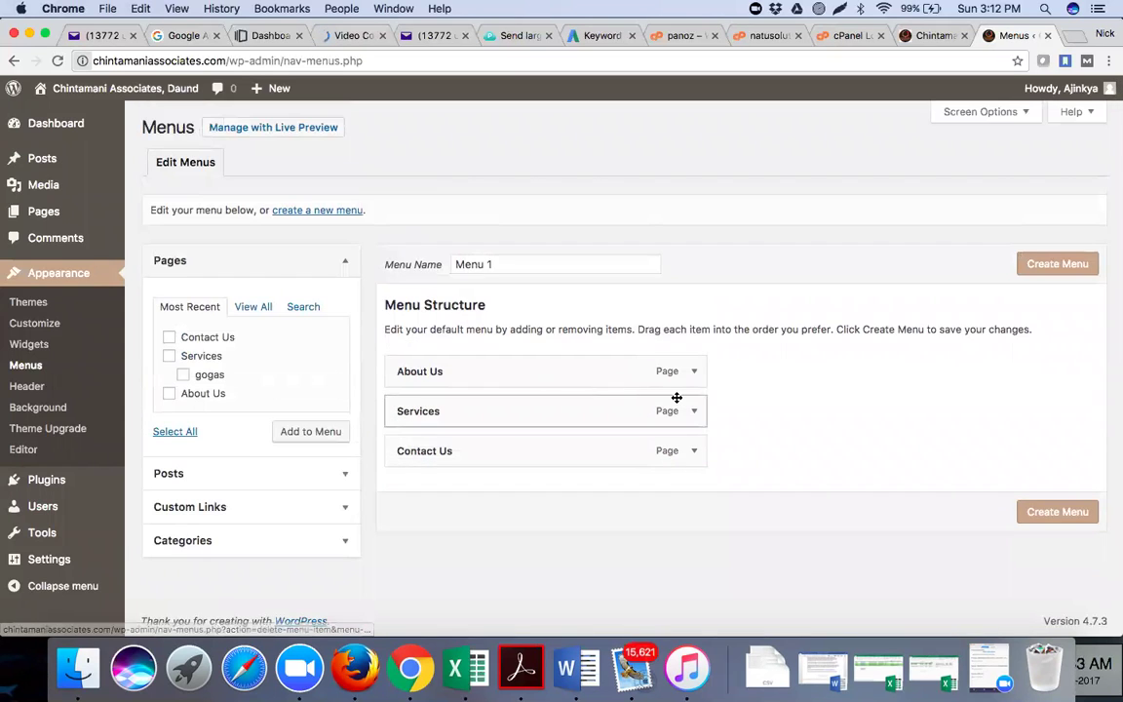
pyautogui.click(693, 372)
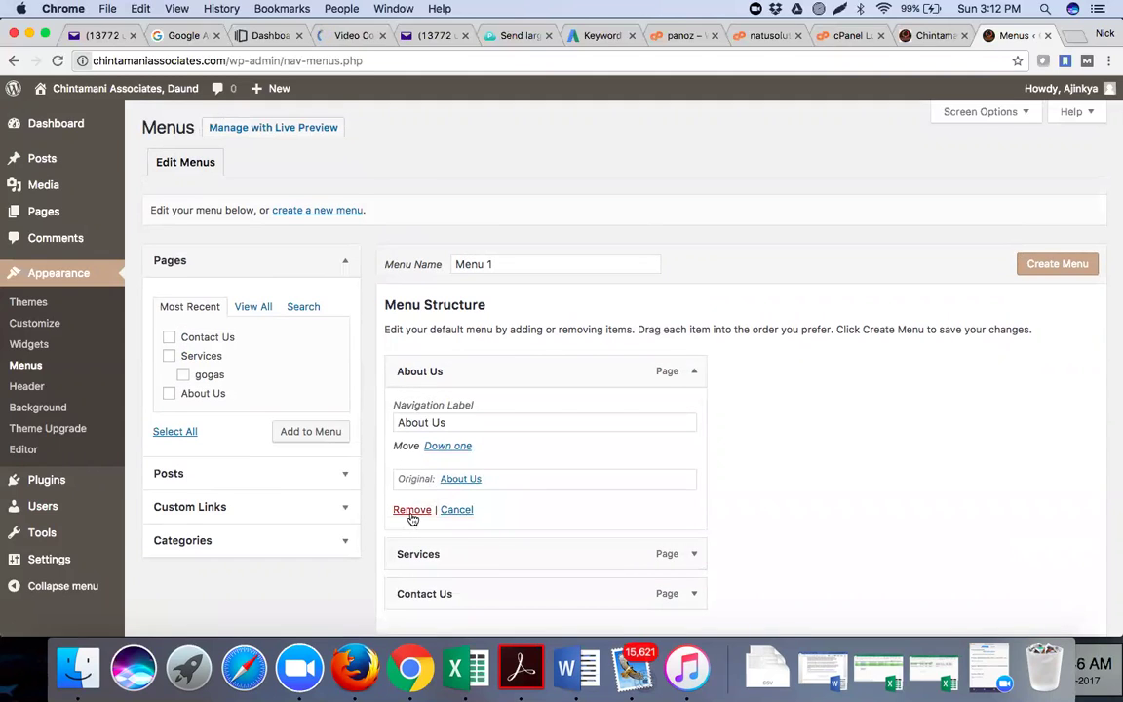
pyautogui.click(409, 511)
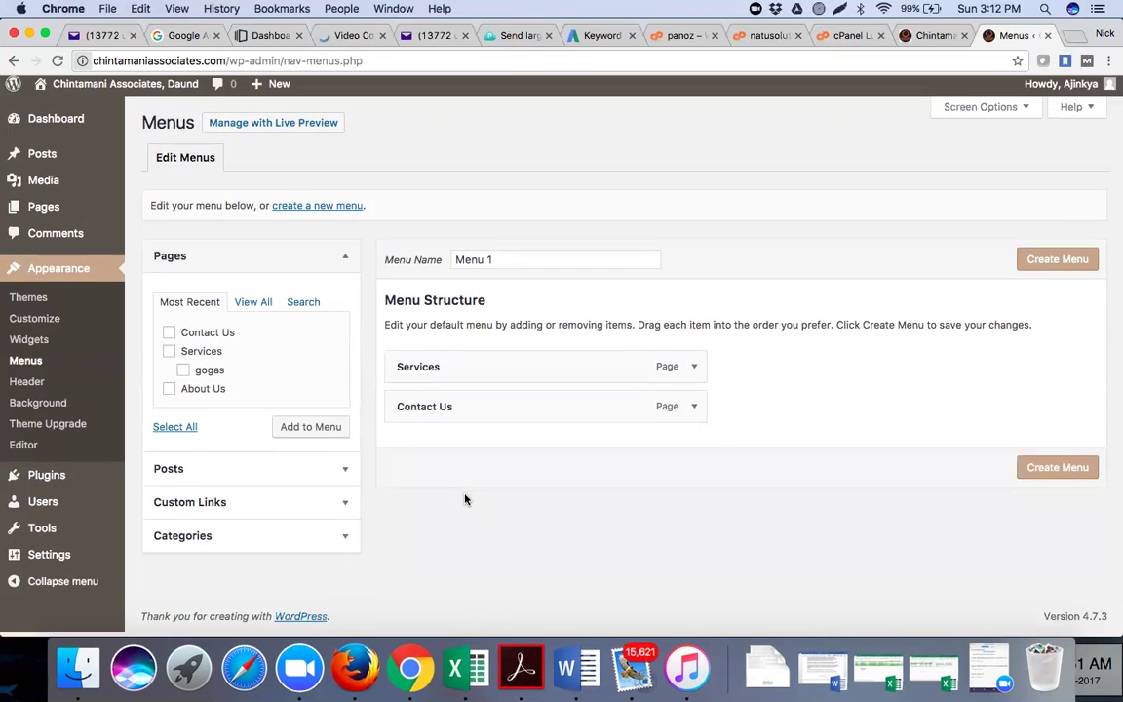
# Add the Home post to the menu and move it to the top, above Services
pyautogui.click(345, 474)
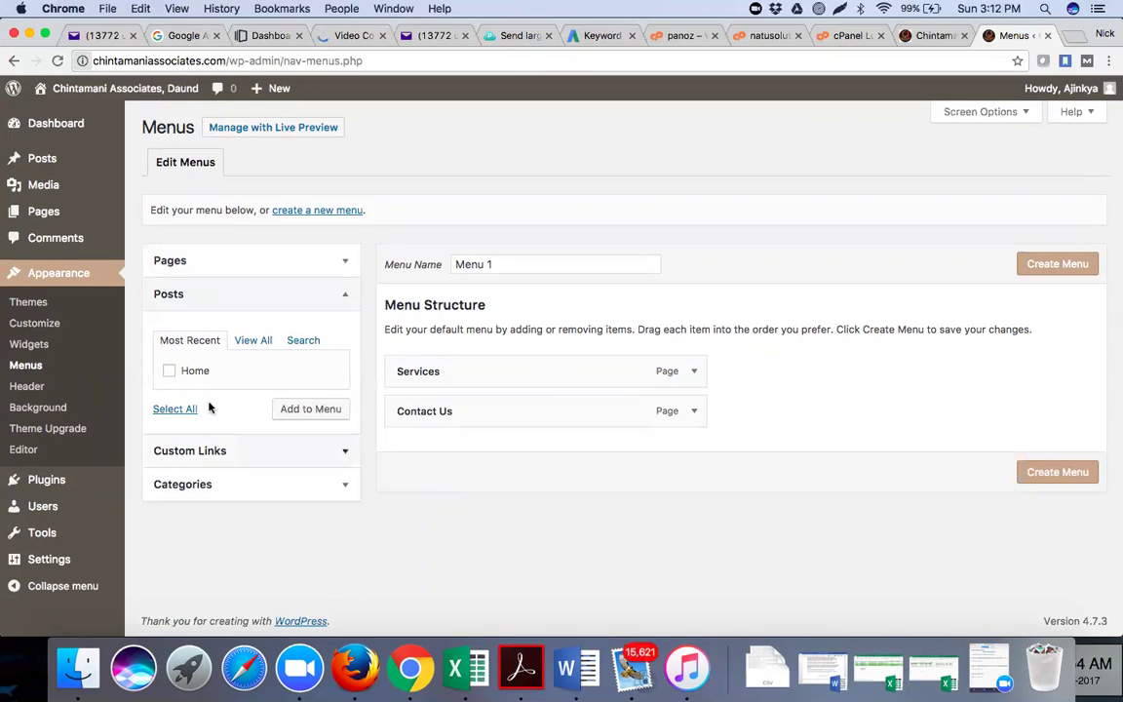
pyautogui.click(170, 373)
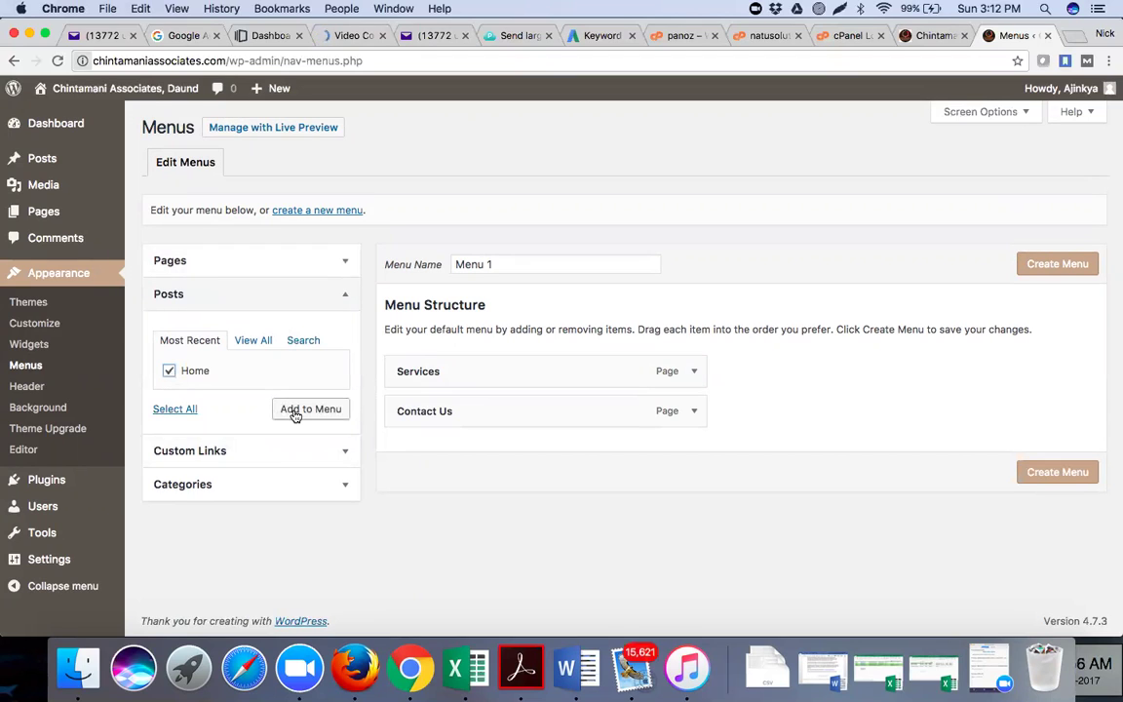
pyautogui.click(293, 413)
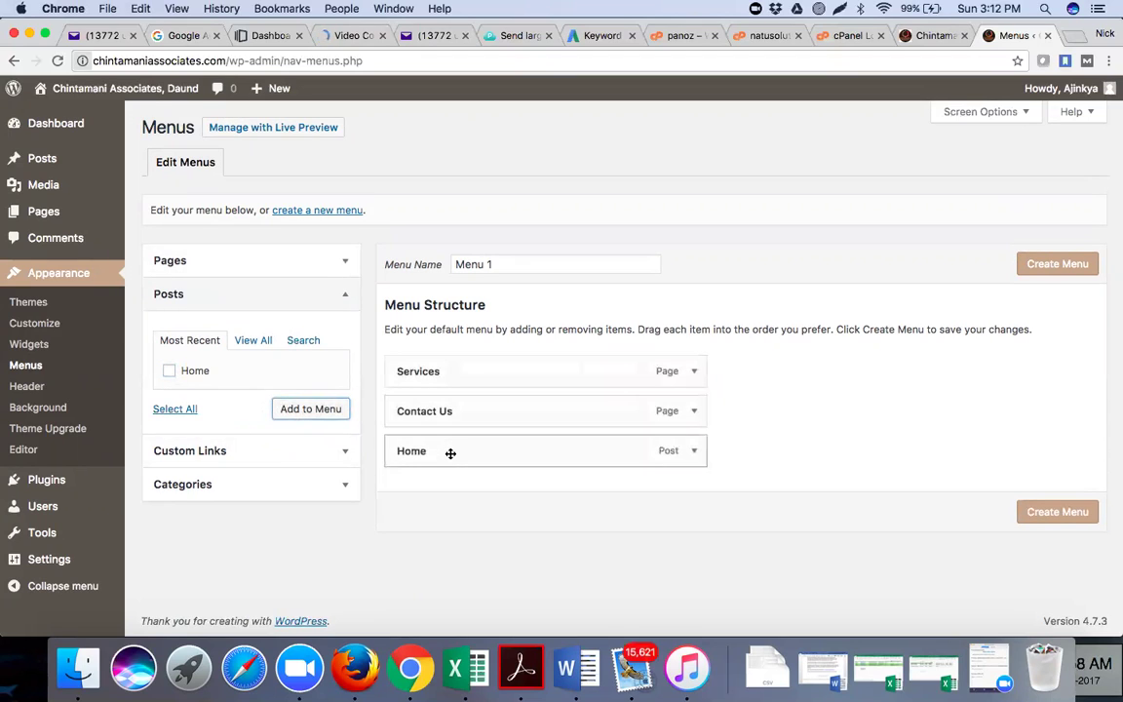
pyautogui.moveTo(451, 453); pyautogui.dragTo(451, 377)
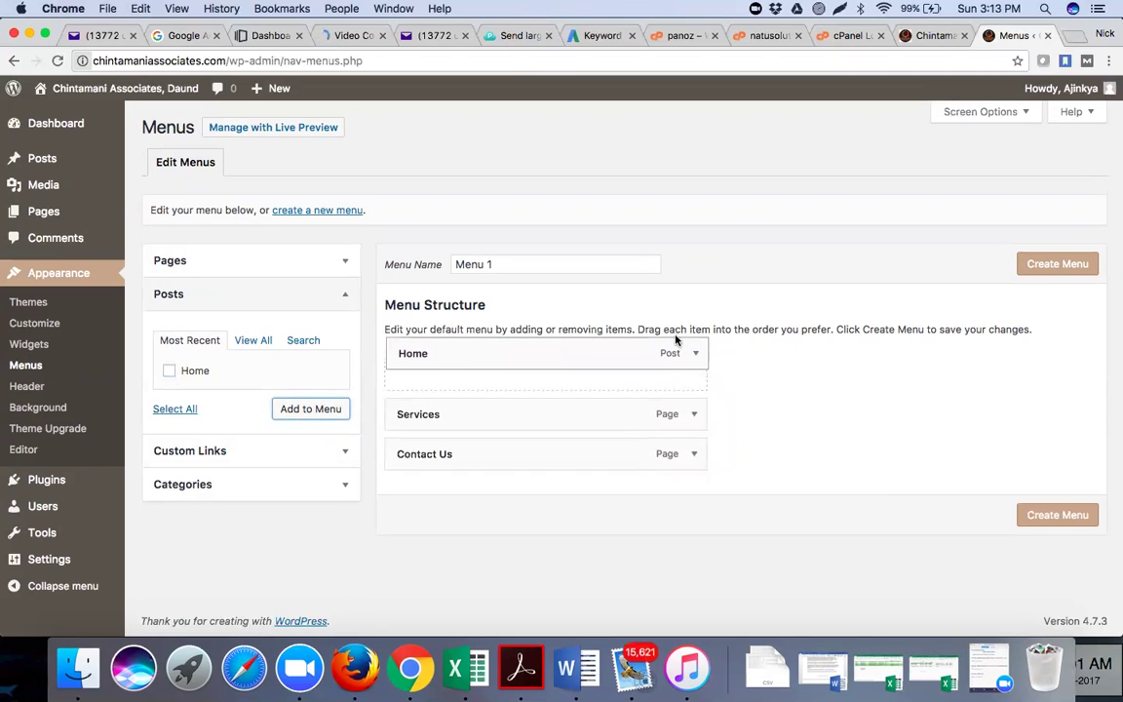
pyautogui.moveTo(676, 339); pyautogui.dragTo(675, 337)
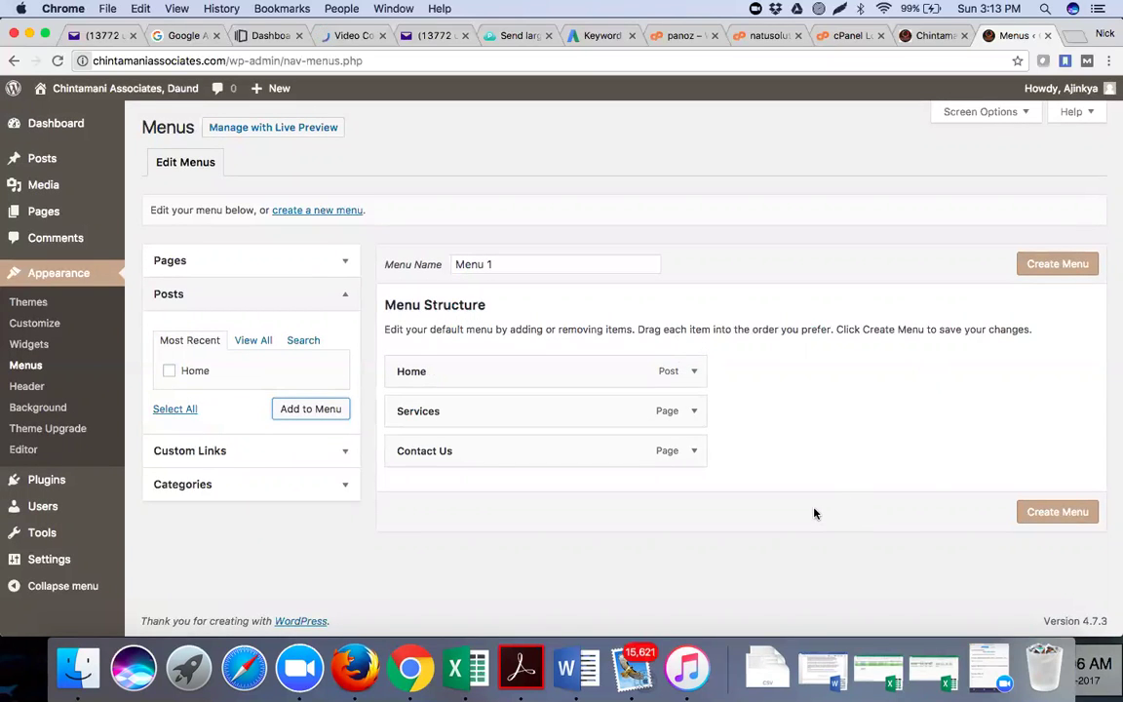
# Rename the menu from 'Menu 1' to 'Menu Main' and save it
pyautogui.click(579, 261)
pyautogui.press('BackSpace')
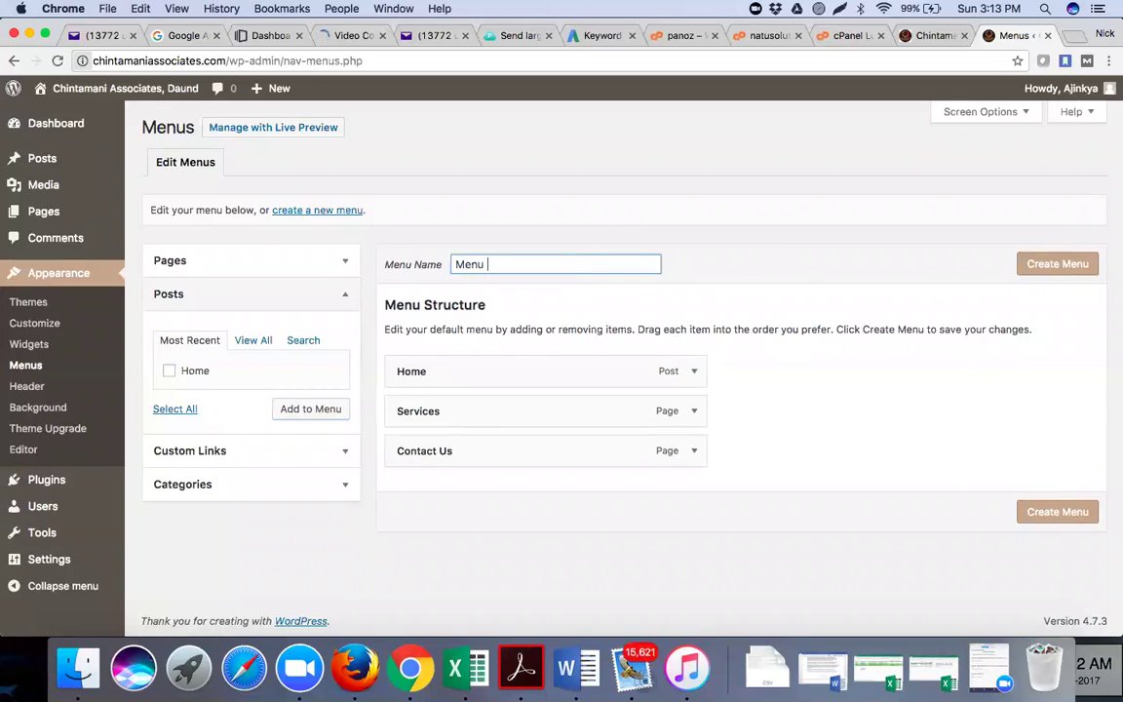
pyautogui.write('Main')
pyautogui.click(1047, 272)
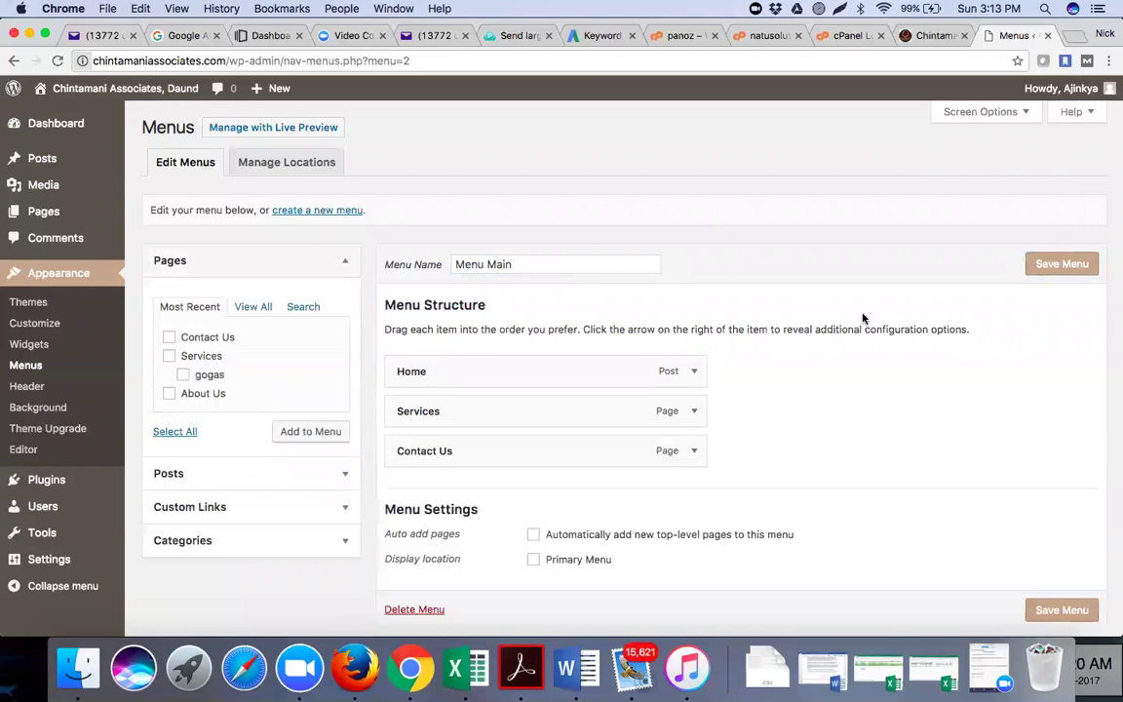
# Save the menu with Primary Menu as its display location and switch to the live site
pyautogui.scroll(-2, 807, 357)
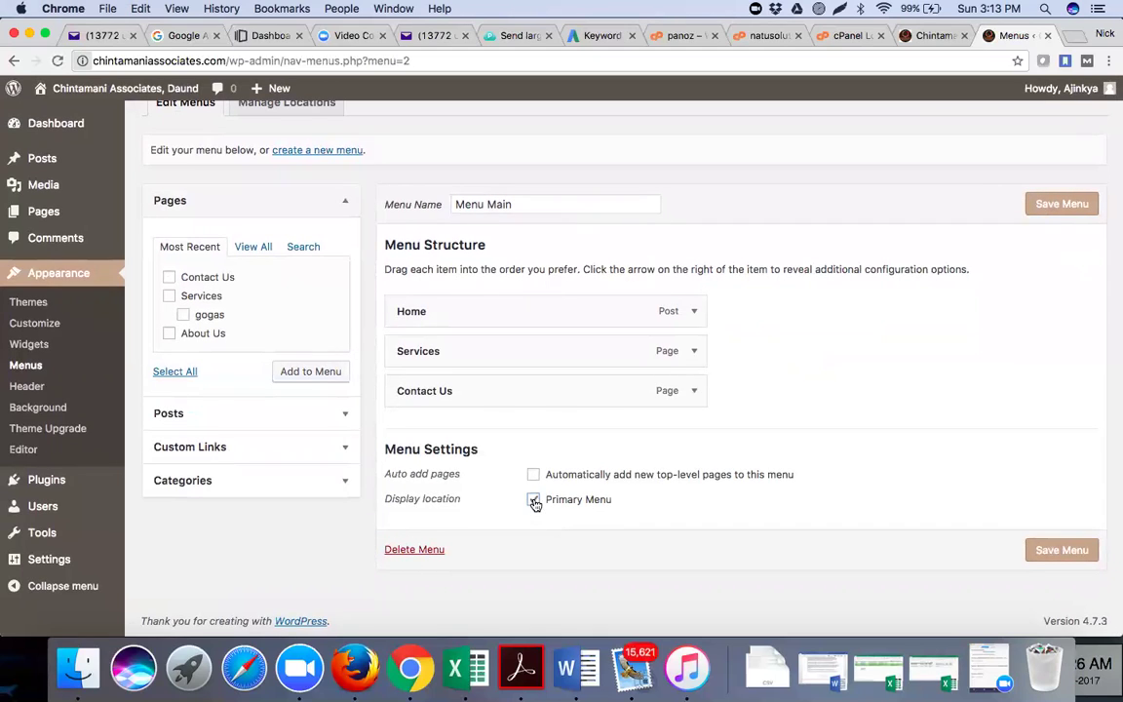
pyautogui.click(1061, 550)
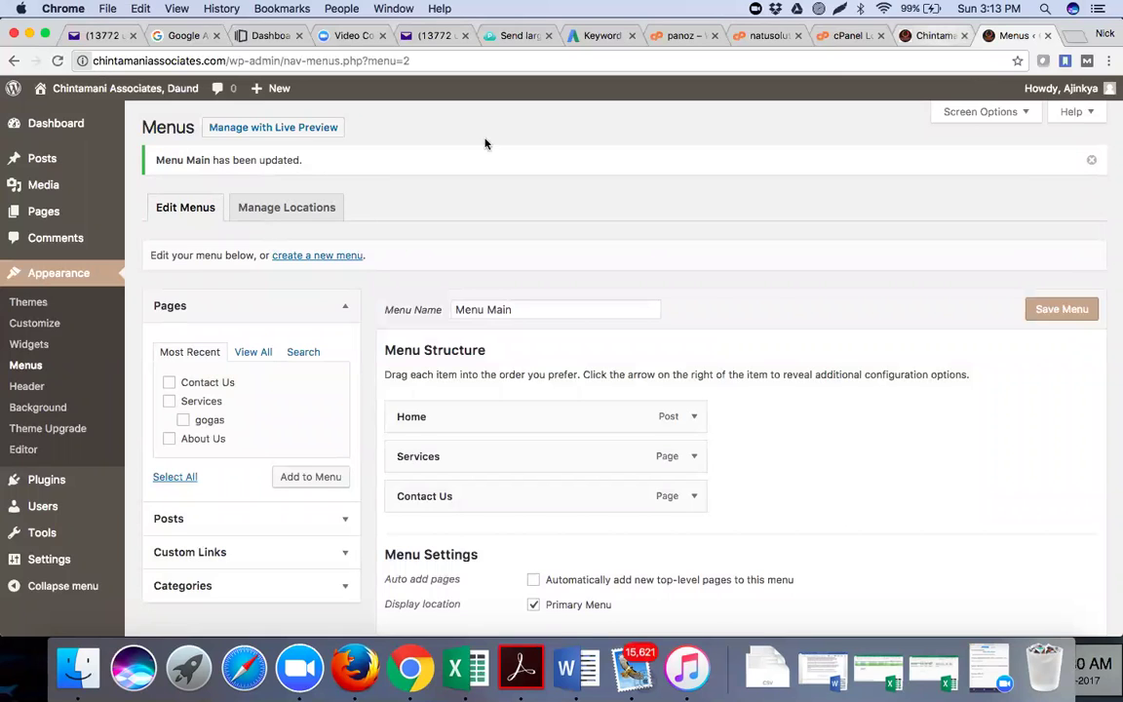
pyautogui.press('super+alt+Left')
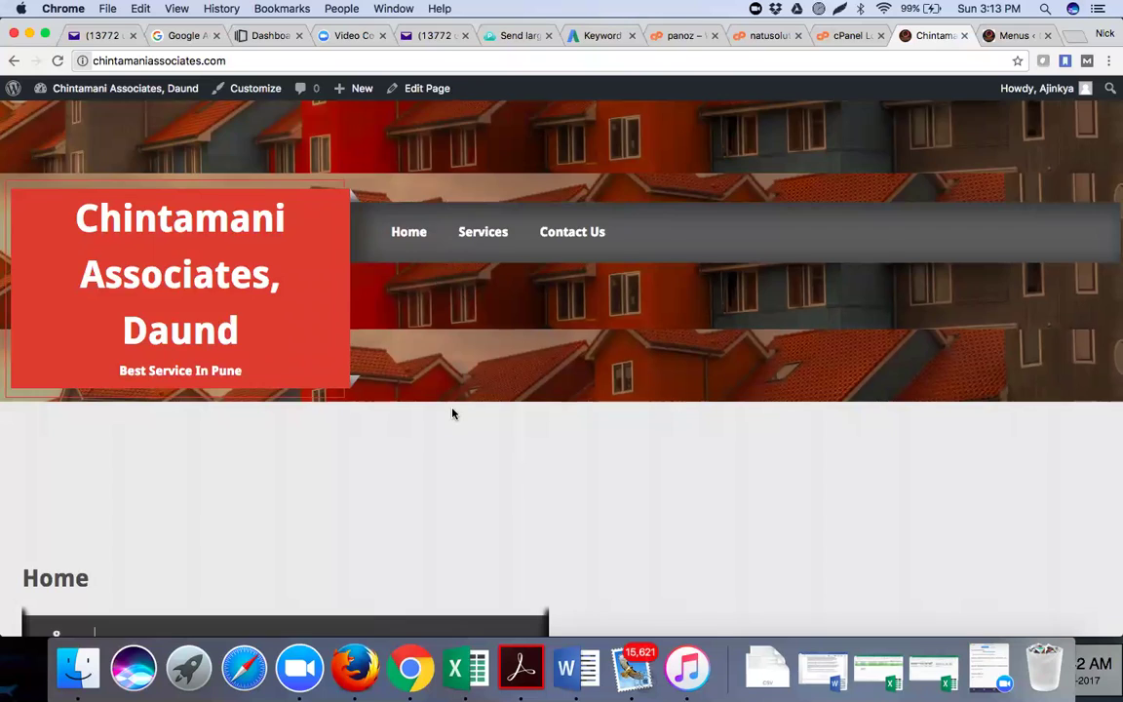
# Scroll through the live homepage to check the Home, Services, Contact Us navigation, comparing it with the Menus screen
pyautogui.scroll(-5, 452, 414)
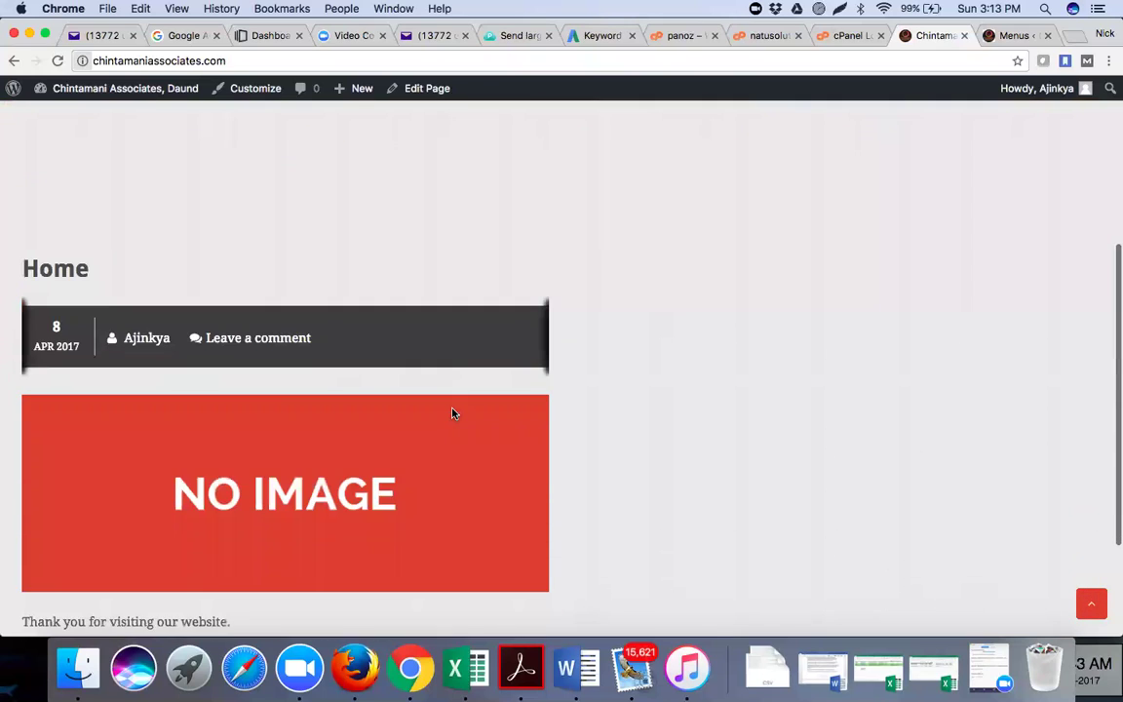
pyautogui.scroll(-3, 452, 413)
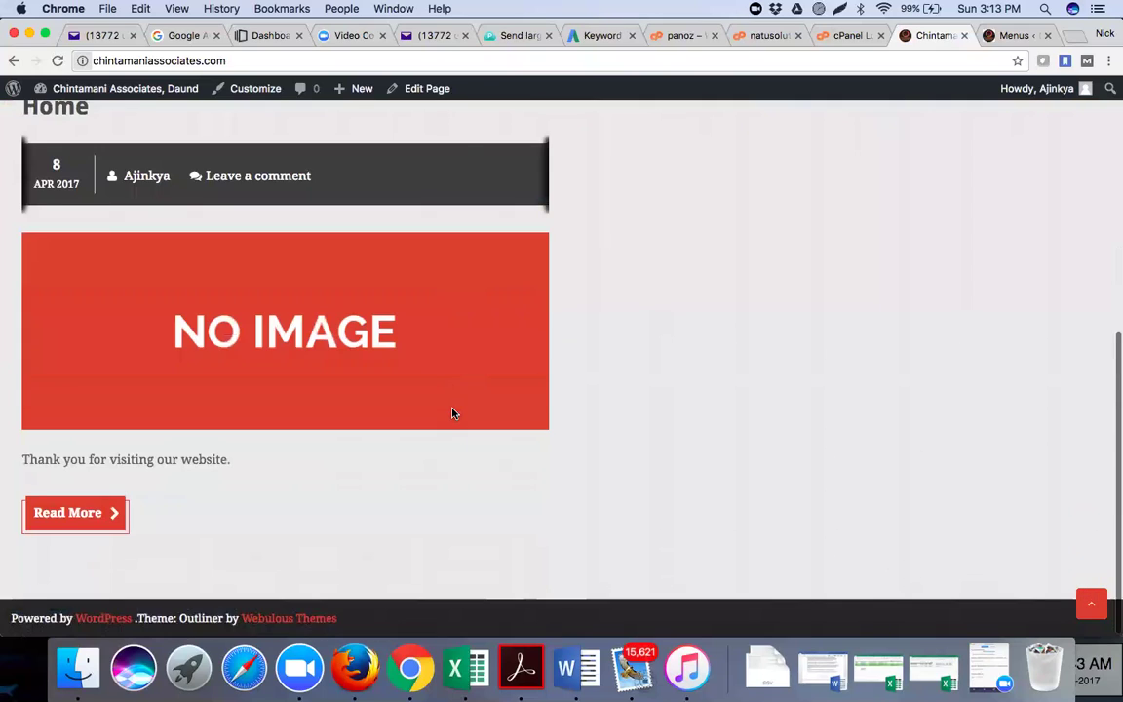
pyautogui.scroll(4, 452, 413)
pyautogui.scroll(3, 453, 413)
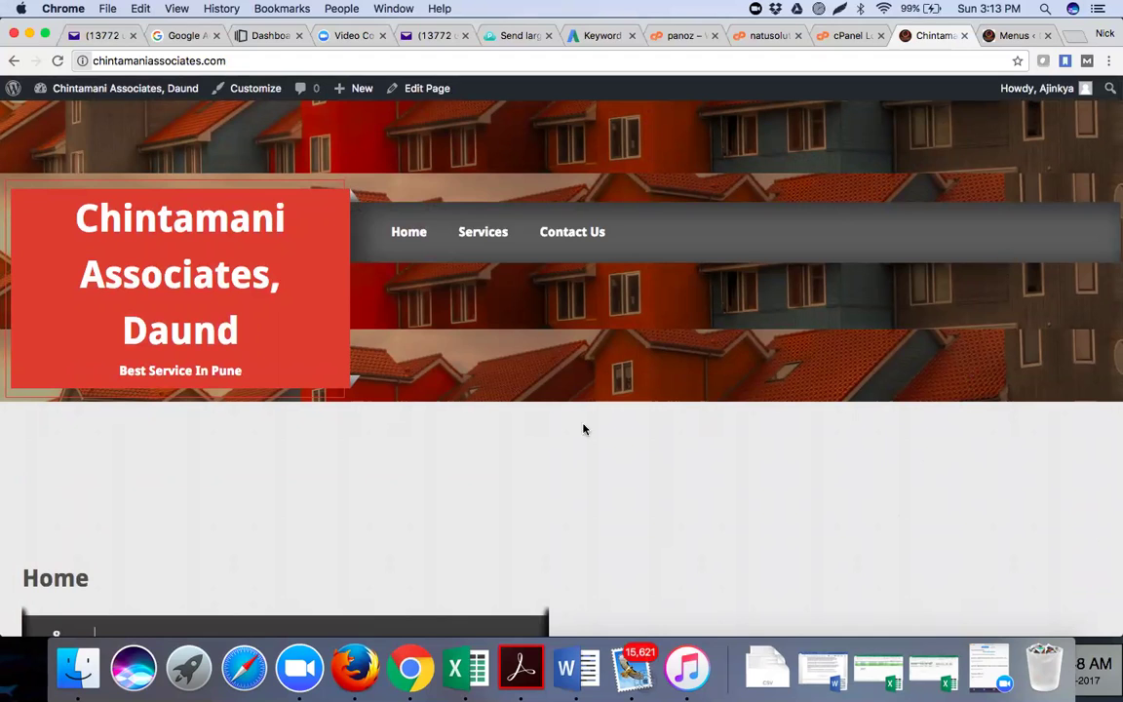
pyautogui.scroll(-1, 571, 434)
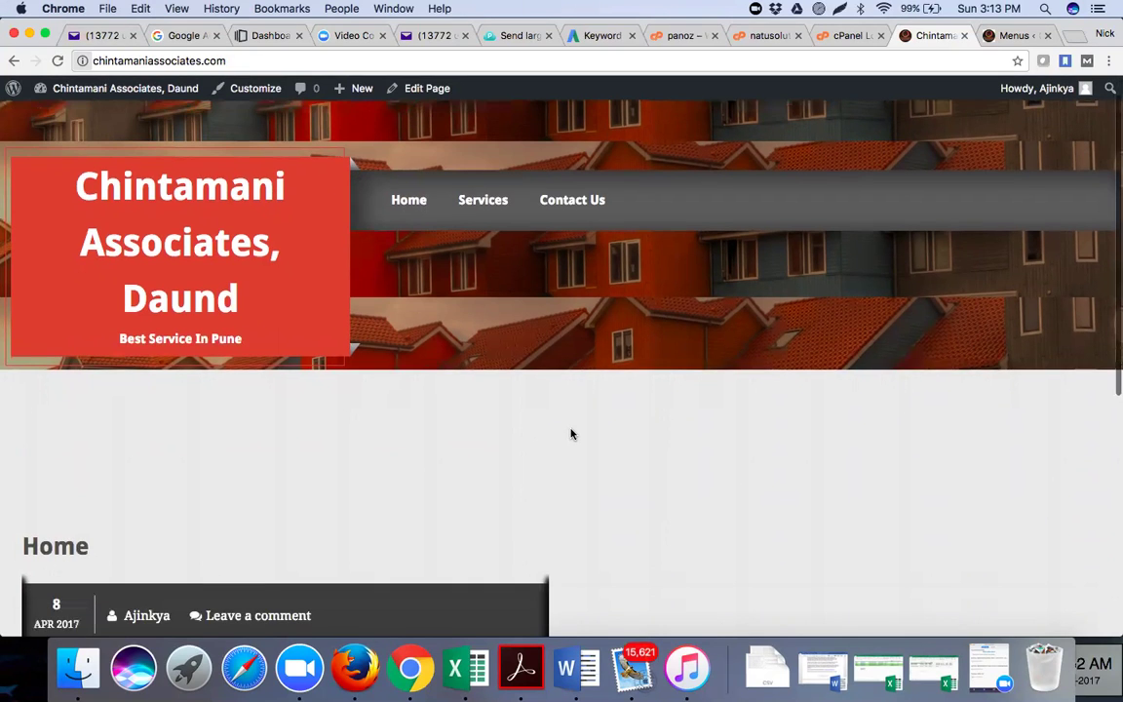
pyautogui.scroll(-6, 572, 434)
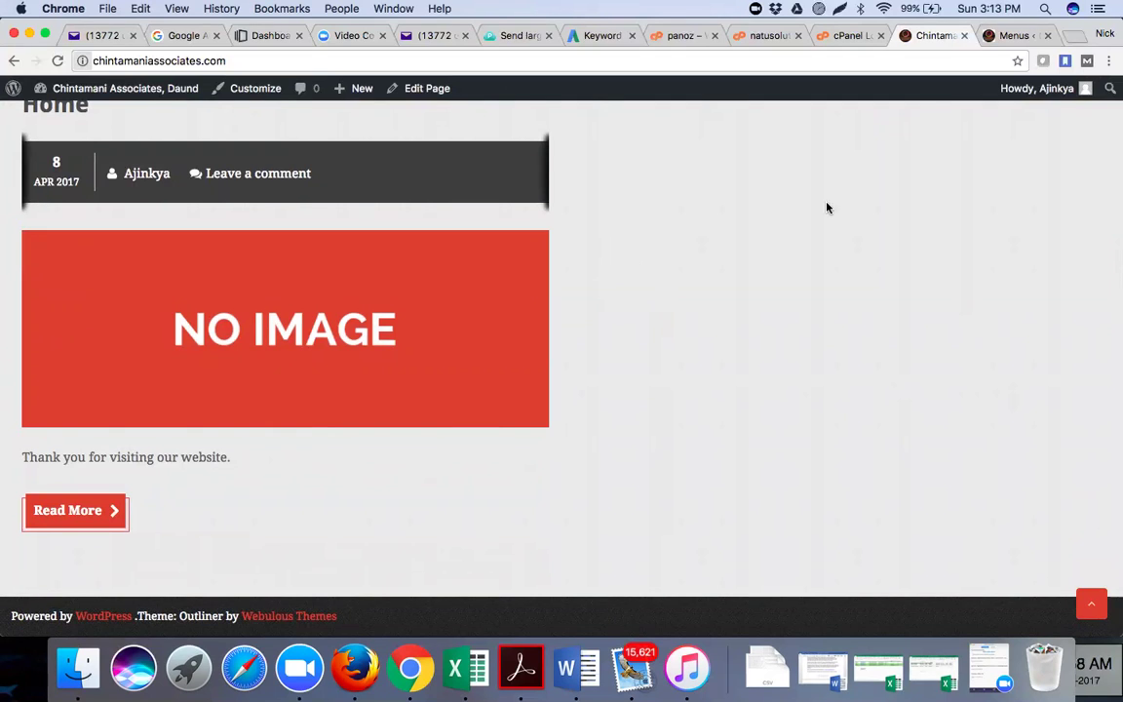
pyautogui.scroll(7, 584, 262)
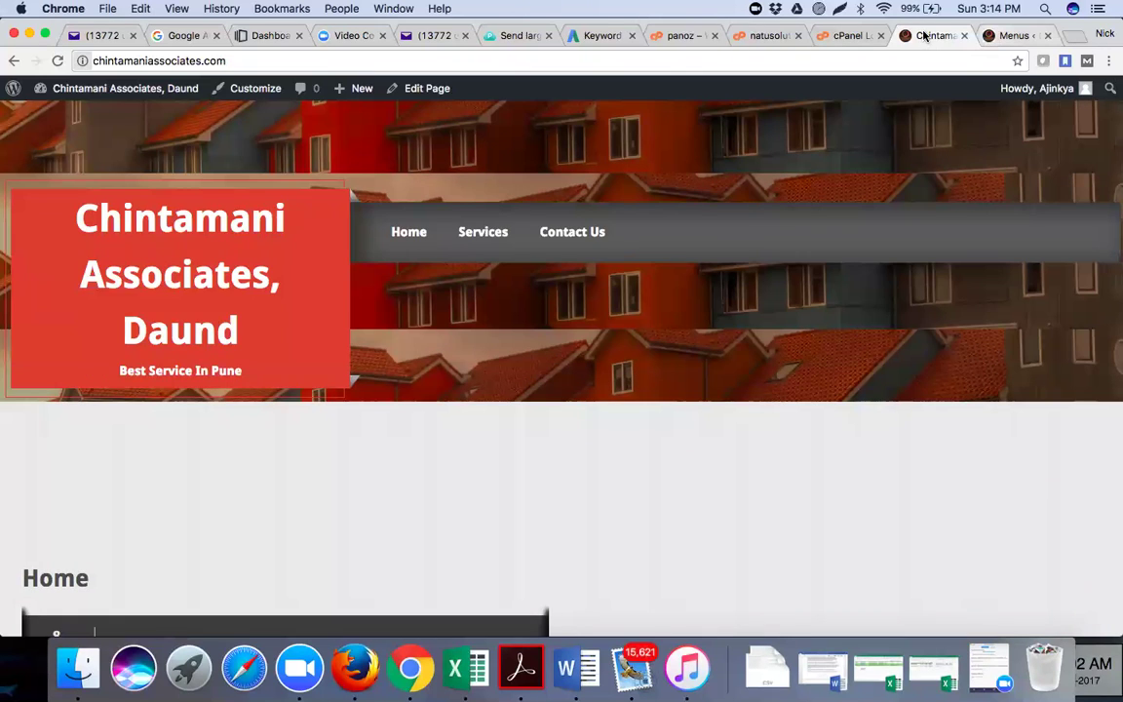
pyautogui.hotkey('ctrl', 'Tab')
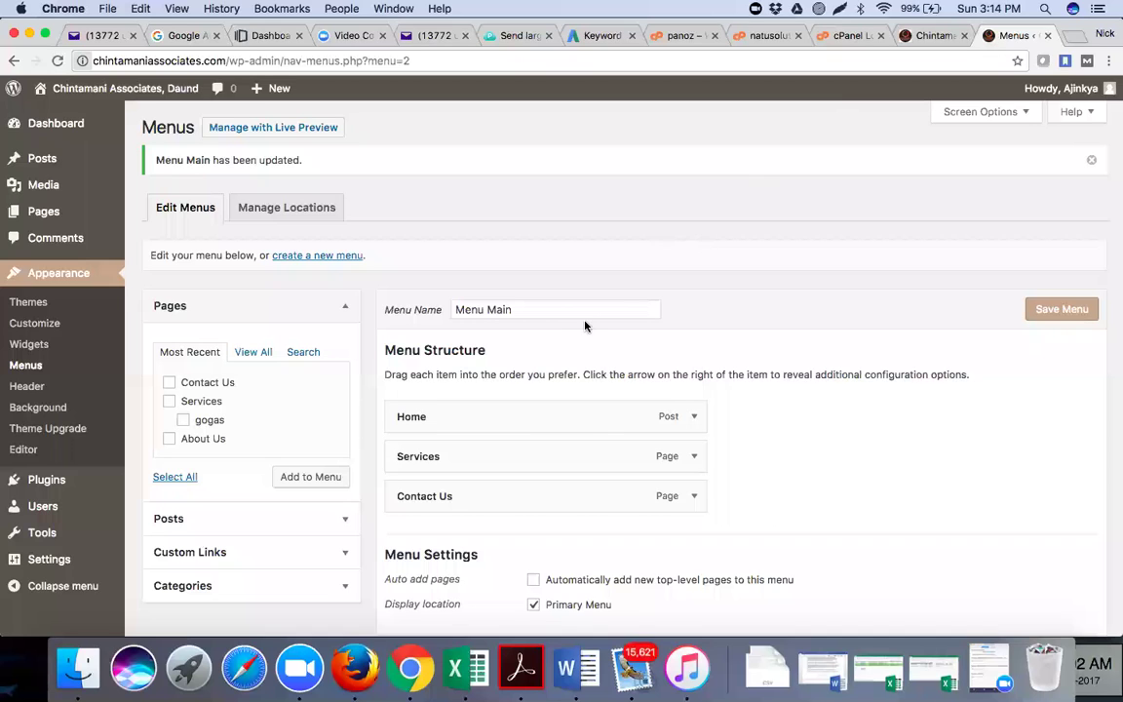
pyautogui.hotkey('ctrl', 'shift', 'Tab')
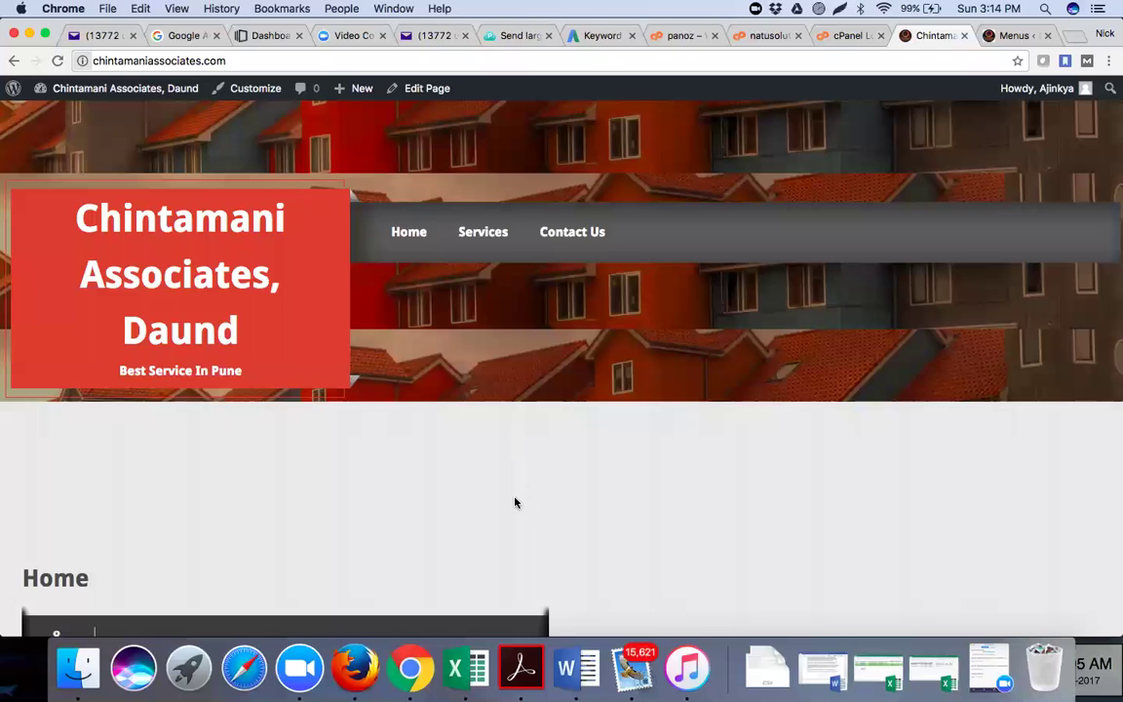
pyautogui.hotkey('ctrl', 'Tab')
pyautogui.scroll(-2, 514, 501)
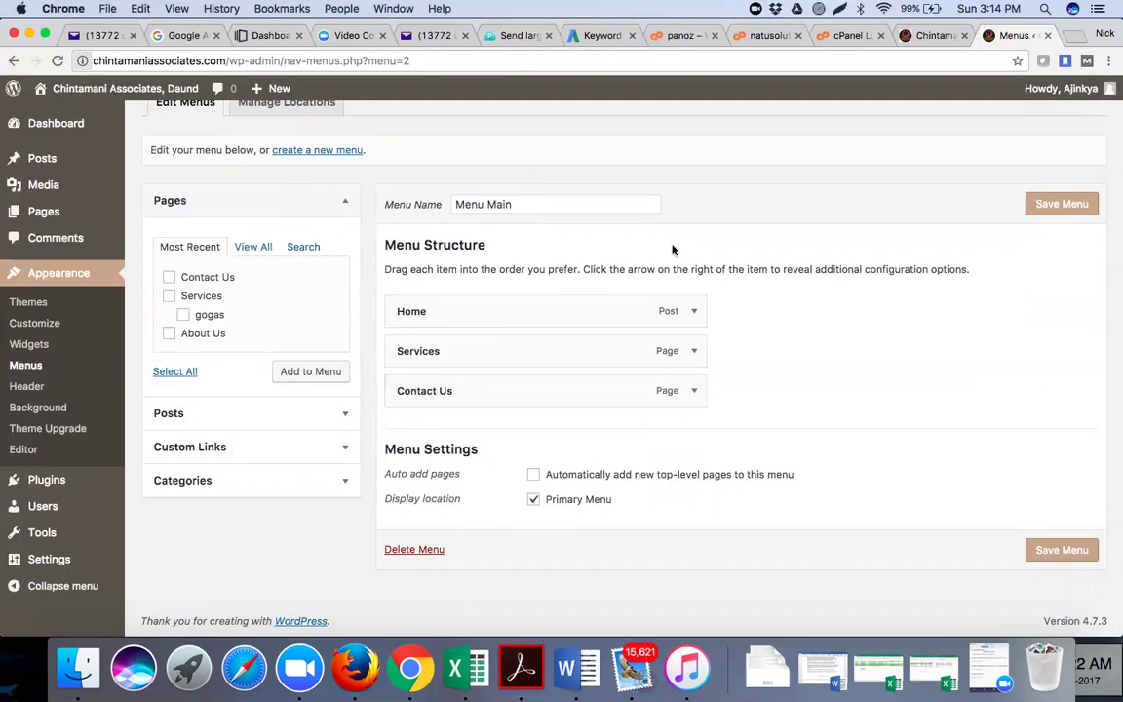
pyautogui.hotkey('ctrl', 'shift', 'Tab')
# Open the Services and Contact Us pages from the live header menu, then return to the Menus admin tab
pyautogui.click(483, 232)
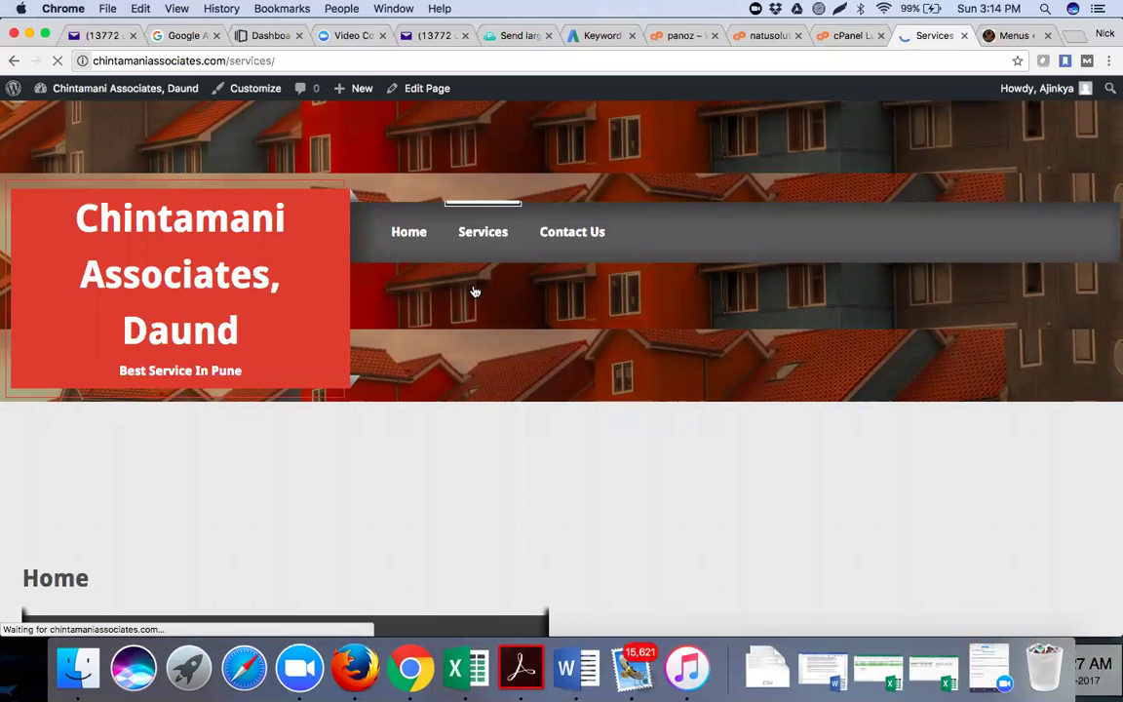
pyautogui.scroll(-5, 430, 393)
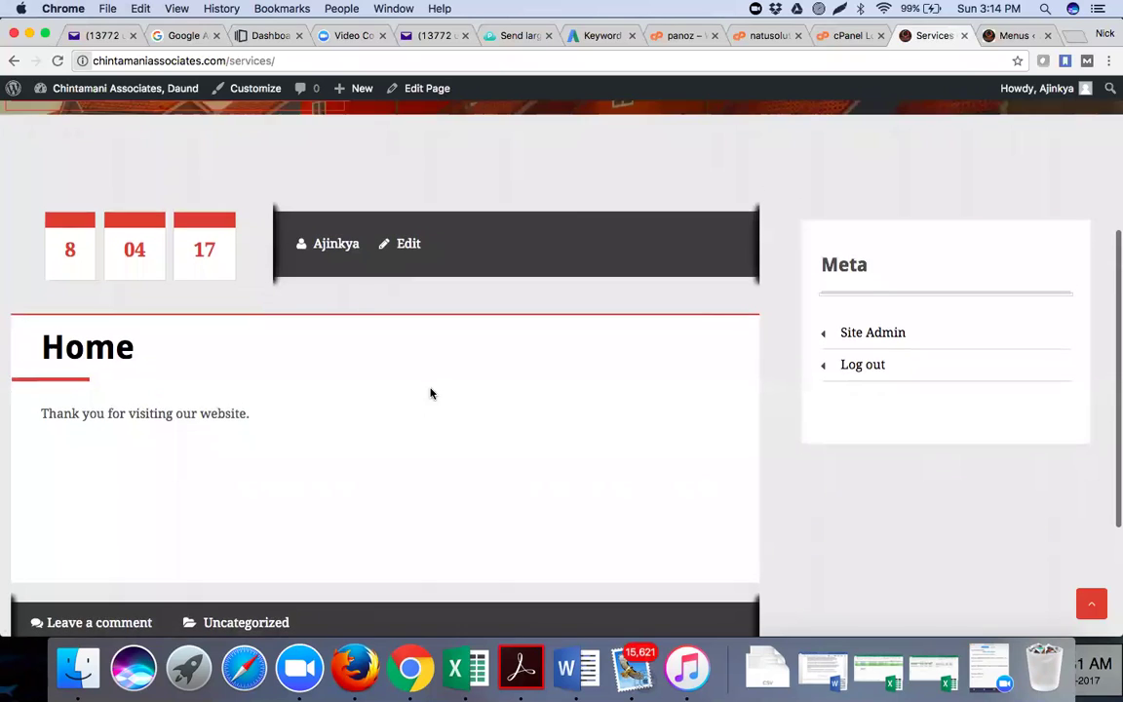
pyautogui.scroll(1, 574, 234)
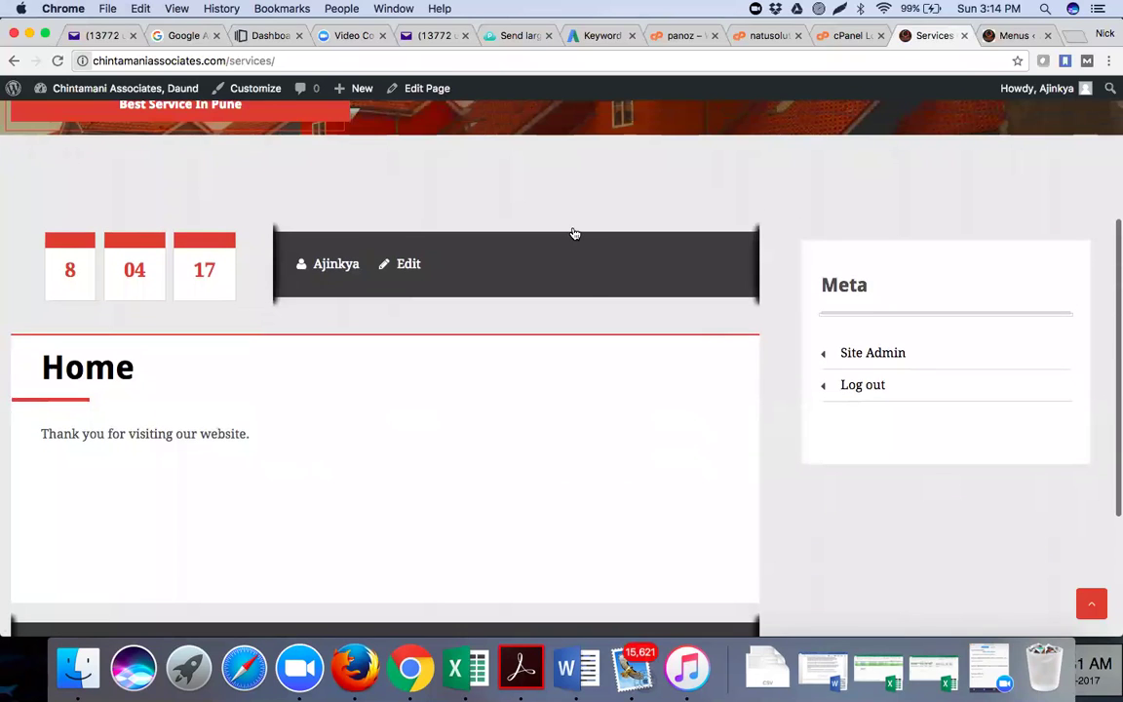
pyautogui.scroll(5, 574, 234)
pyautogui.click(574, 232)
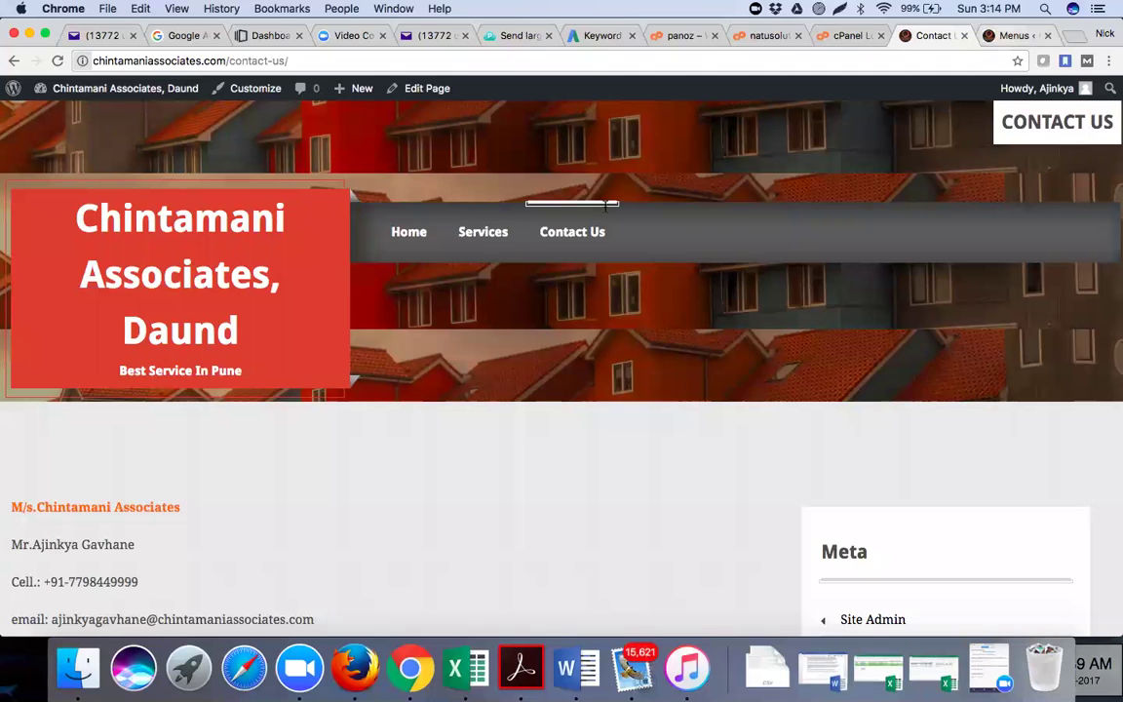
pyautogui.hotkey('ctrl', 'Tab')
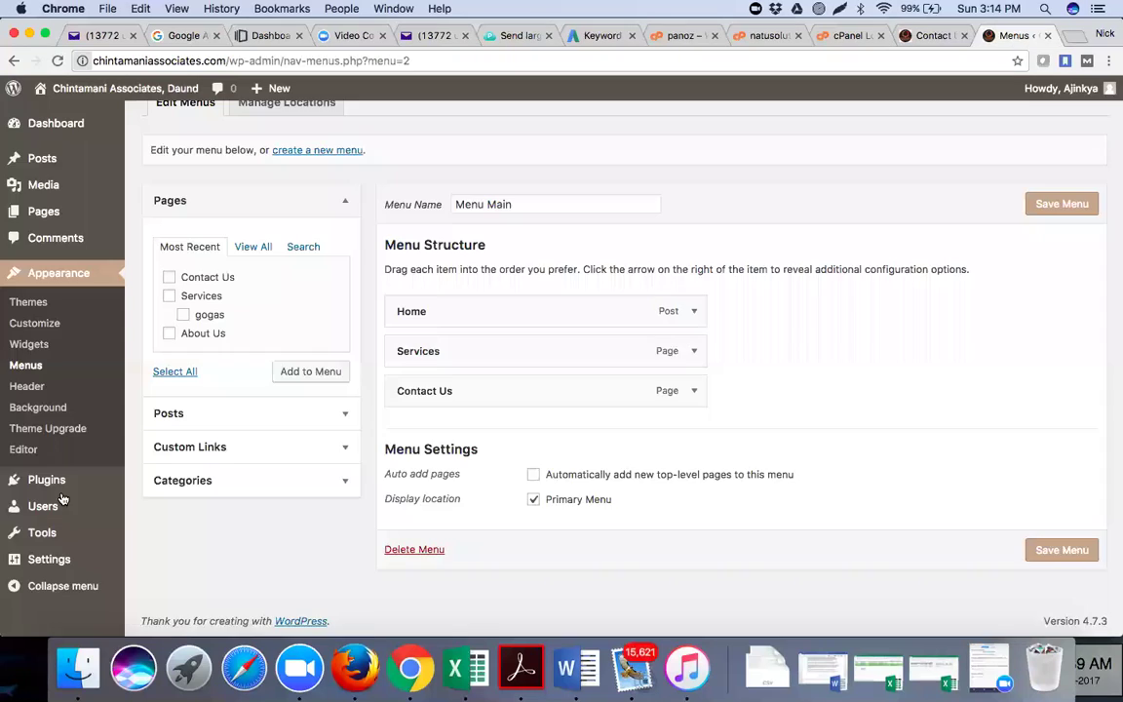
pyautogui.moveTo(70, 485)
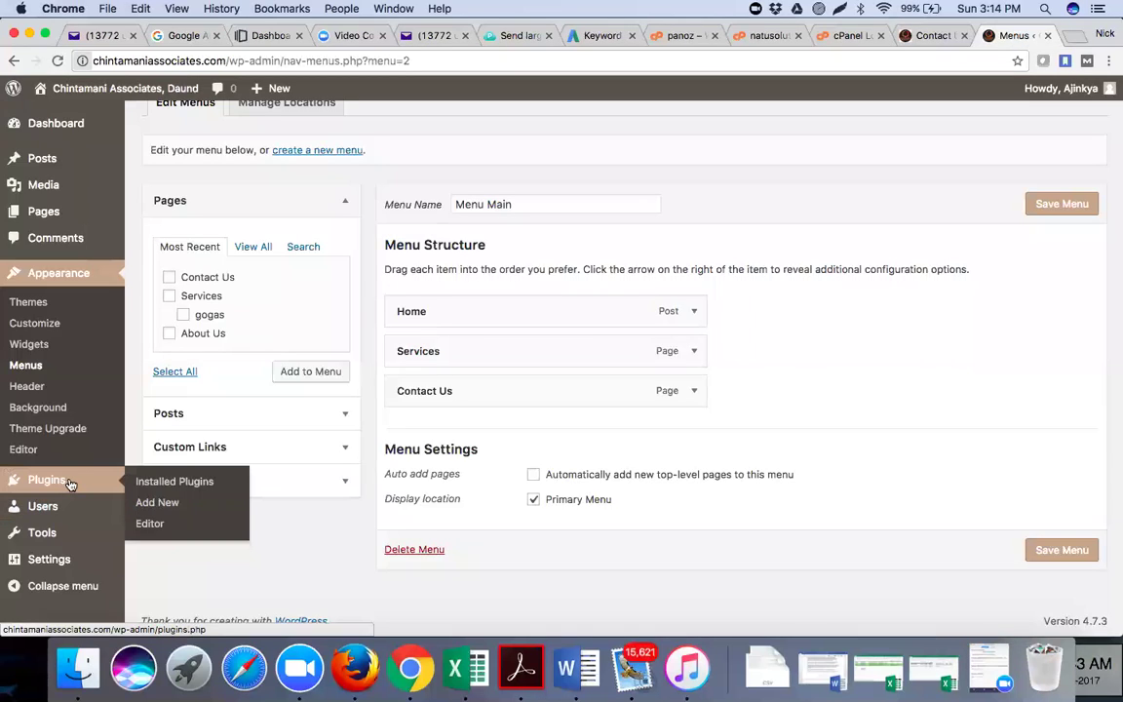
# Search Plugins > Add New for 'sumo', then install and activate the Sumo plugin
pyautogui.click(168, 504)
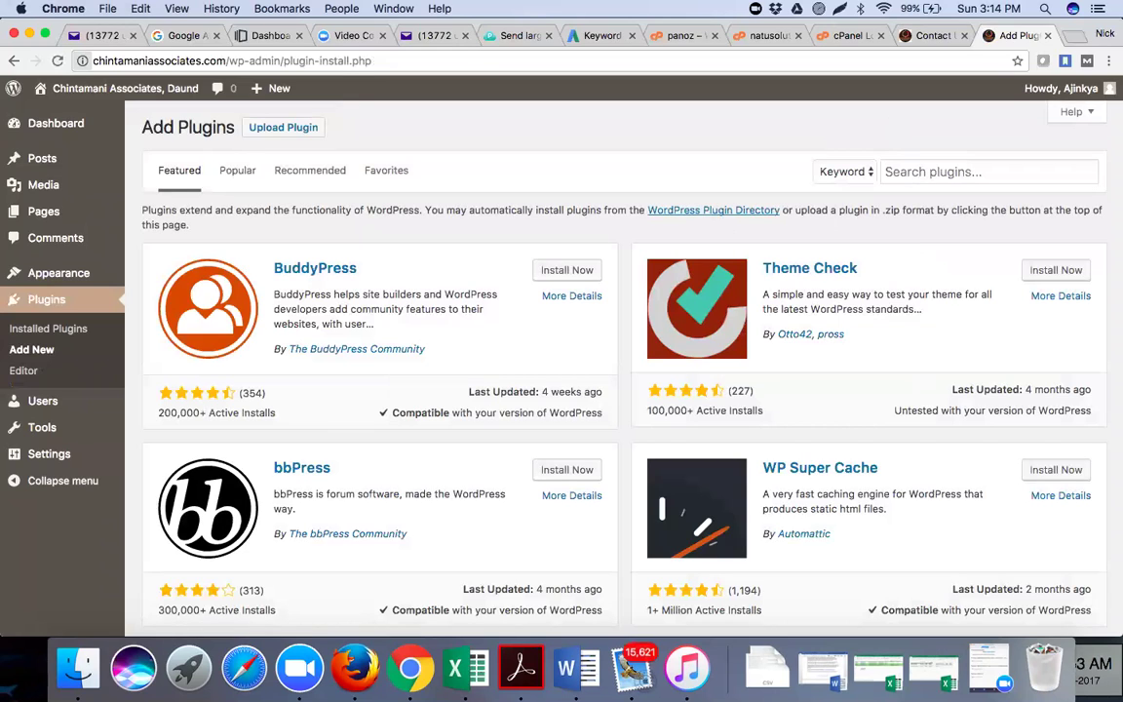
pyautogui.click(887, 171)
pyautogui.write('sumo.me')
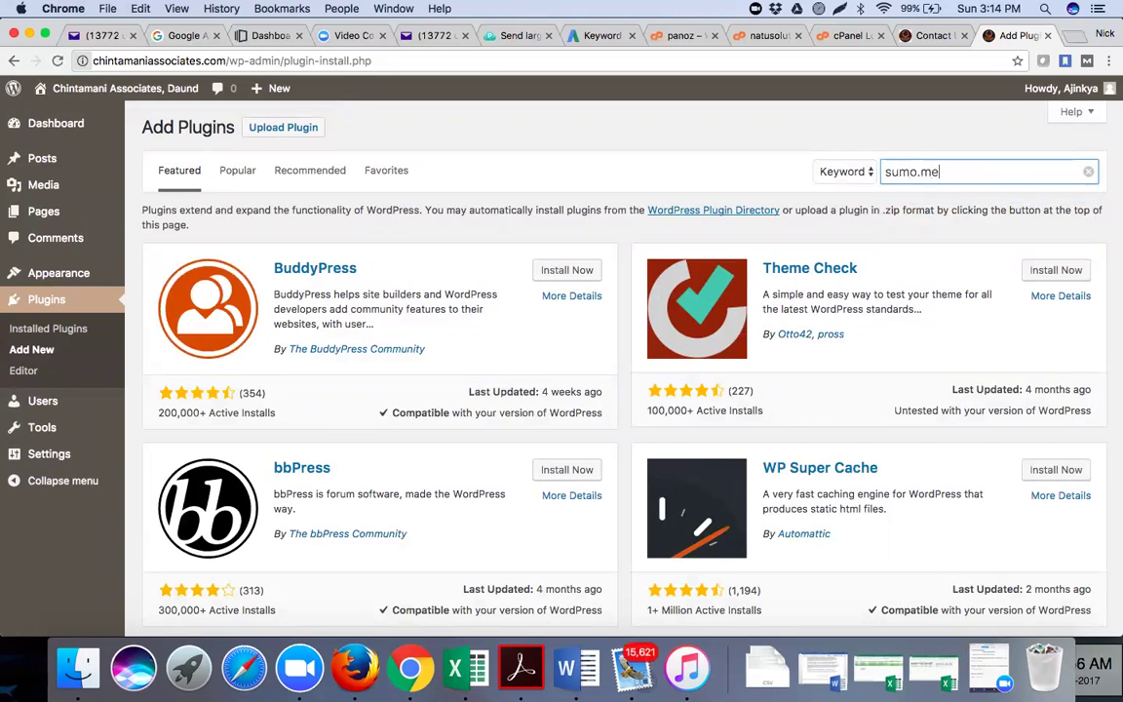
pyautogui.press('Return')
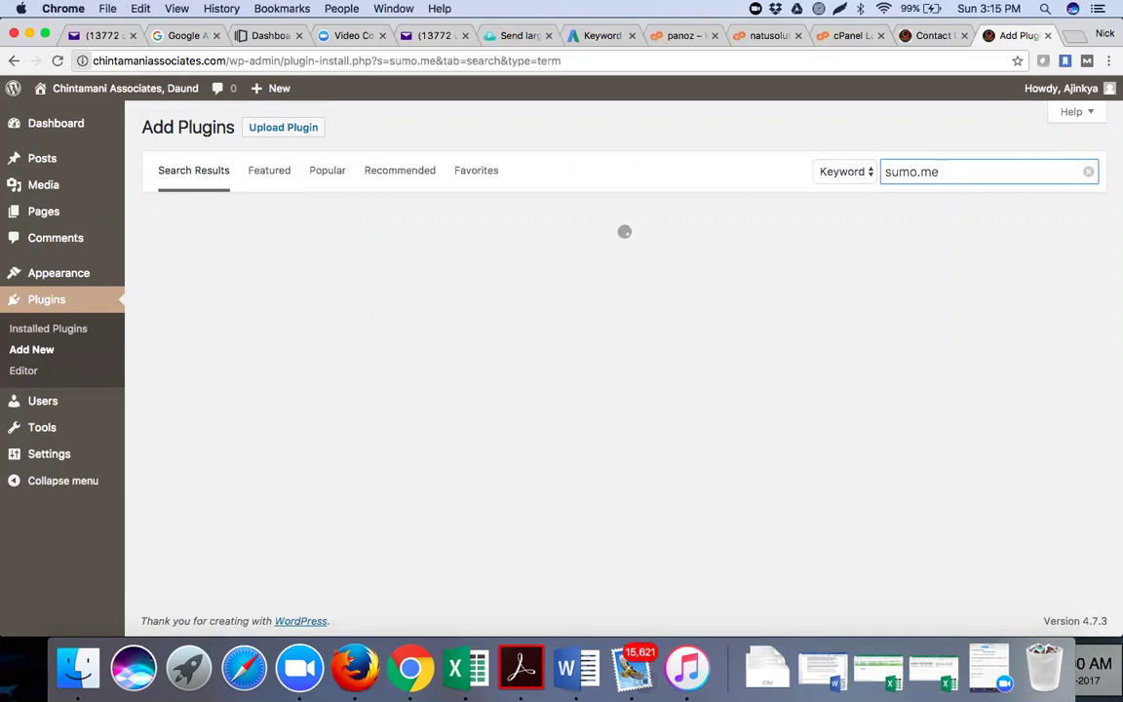
pyautogui.click(977, 171)
pyautogui.press('BackSpace')
pyautogui.press('BackSpace')
pyautogui.press('BackSpace')
pyautogui.press('Return')
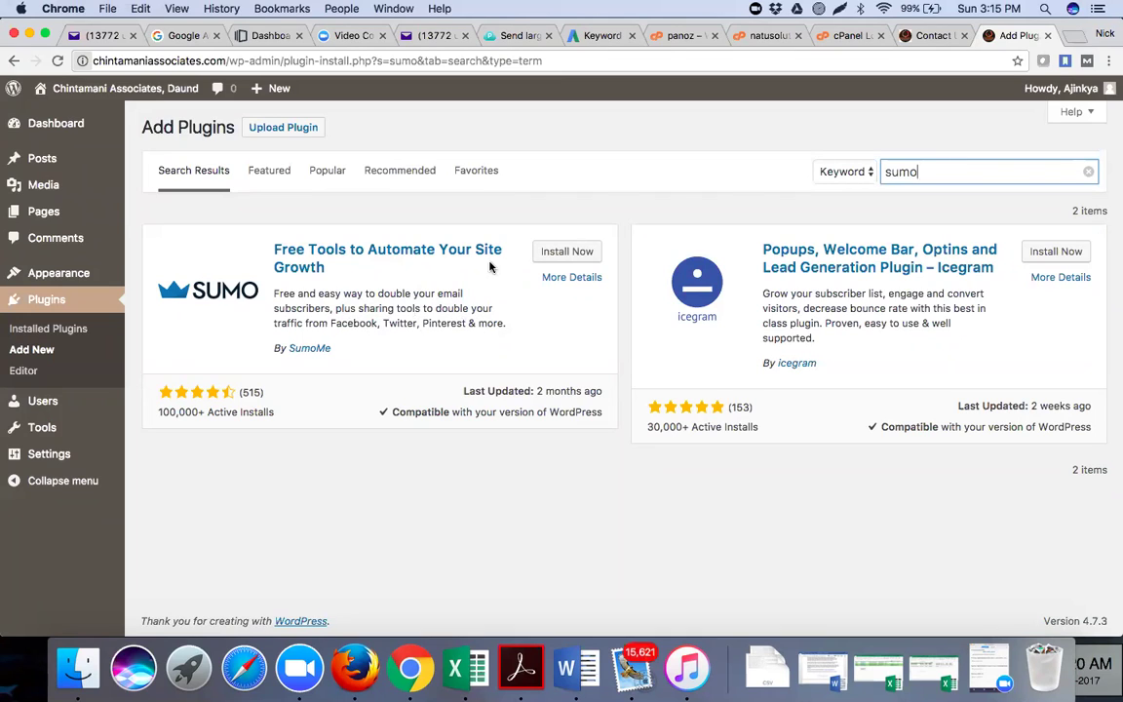
pyautogui.click(571, 253)
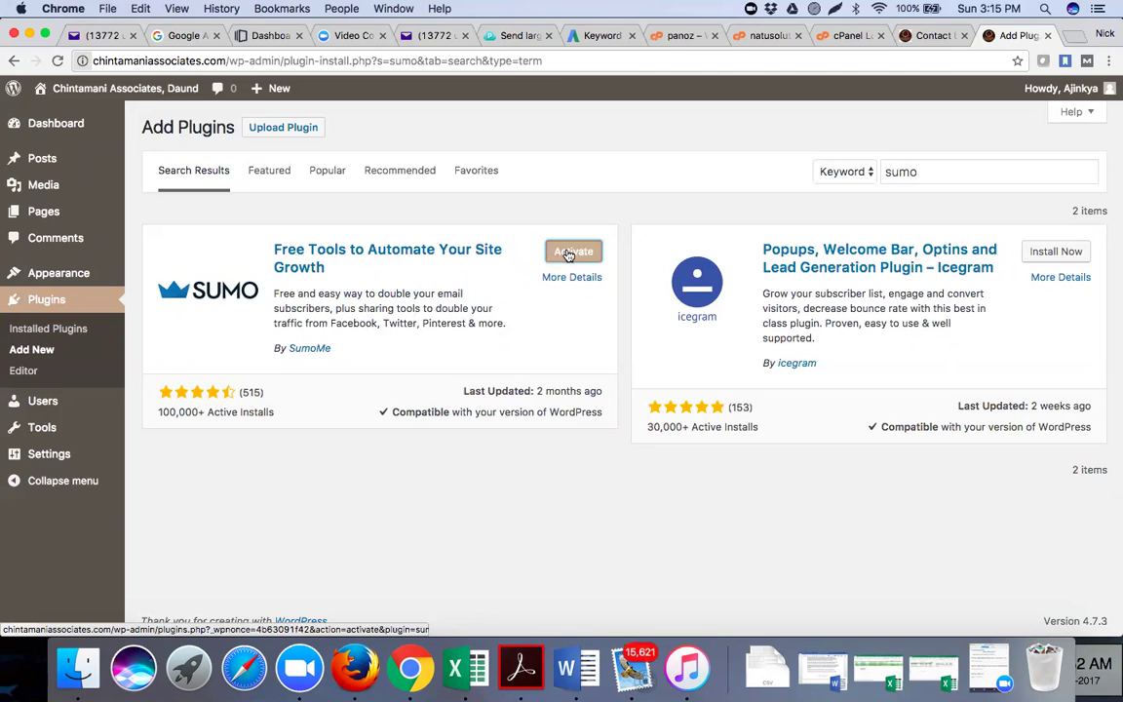
pyautogui.click(570, 253)
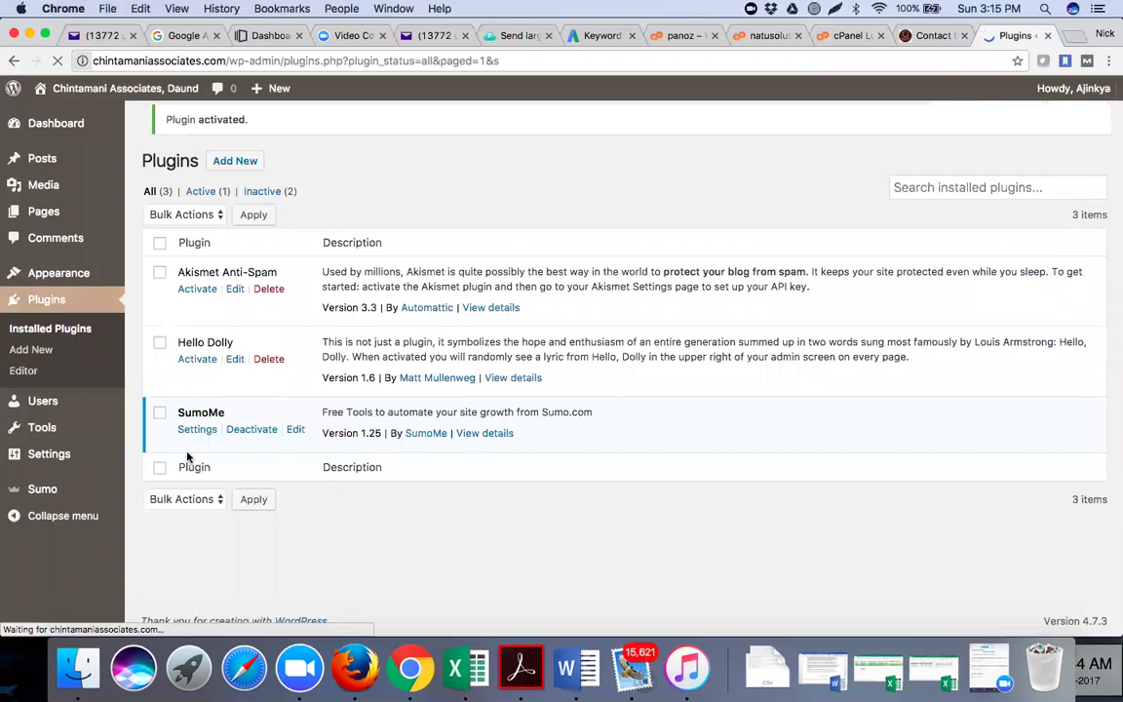
# Open the SumoMe settings page and use Connect Sumo to show the Create An Account form
pyautogui.click(198, 442)
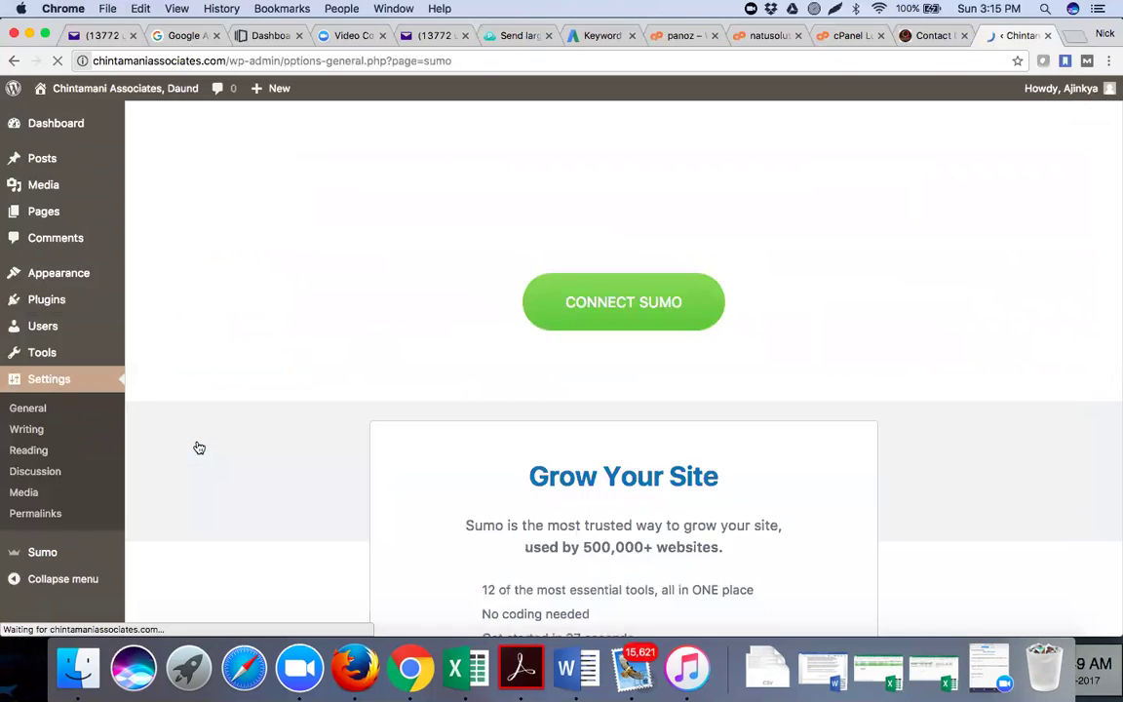
pyautogui.scroll(-5, 439, 353)
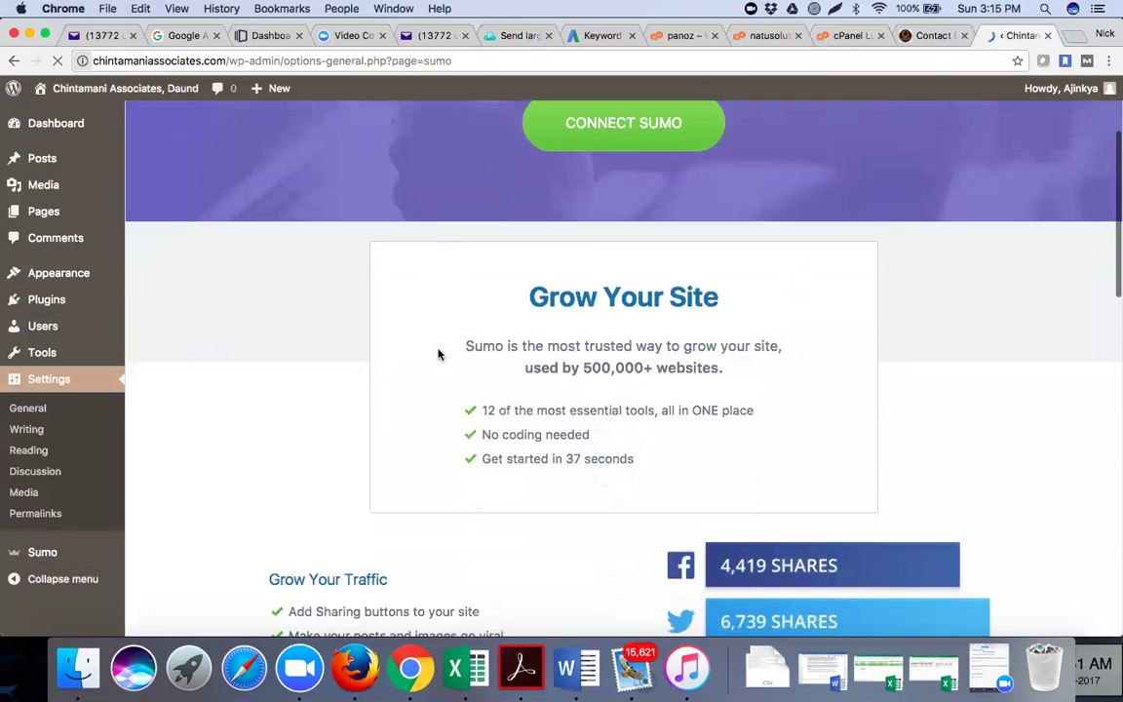
pyautogui.scroll(-3, 439, 353)
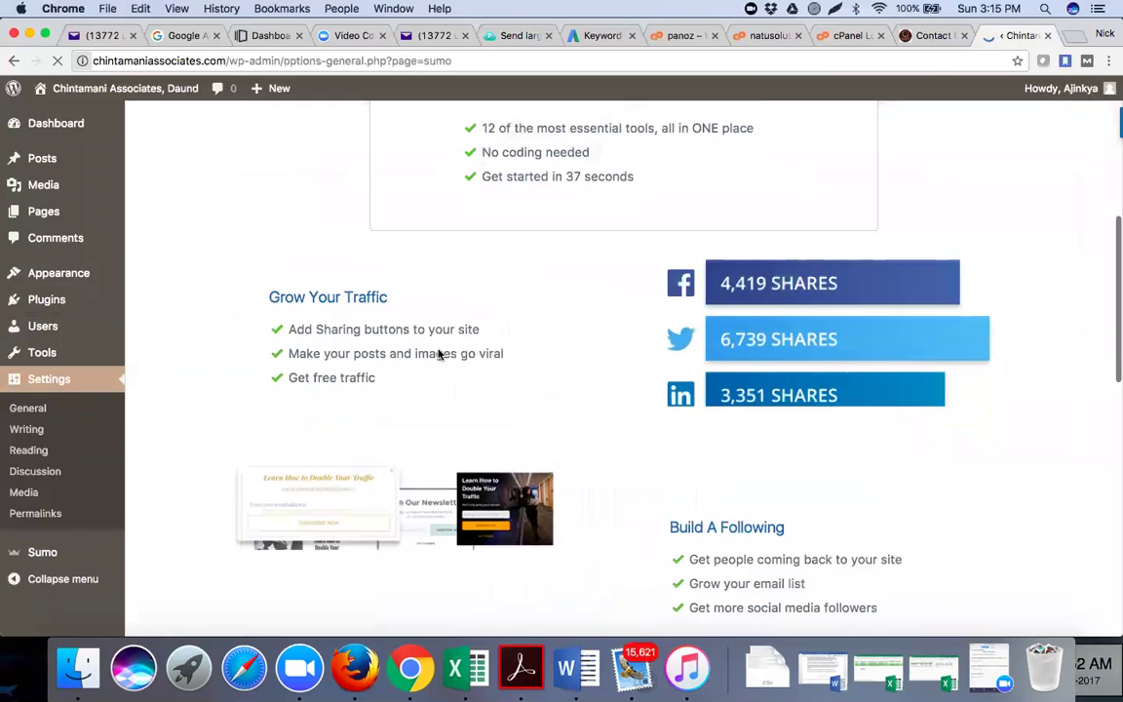
pyautogui.scroll(-7, 439, 353)
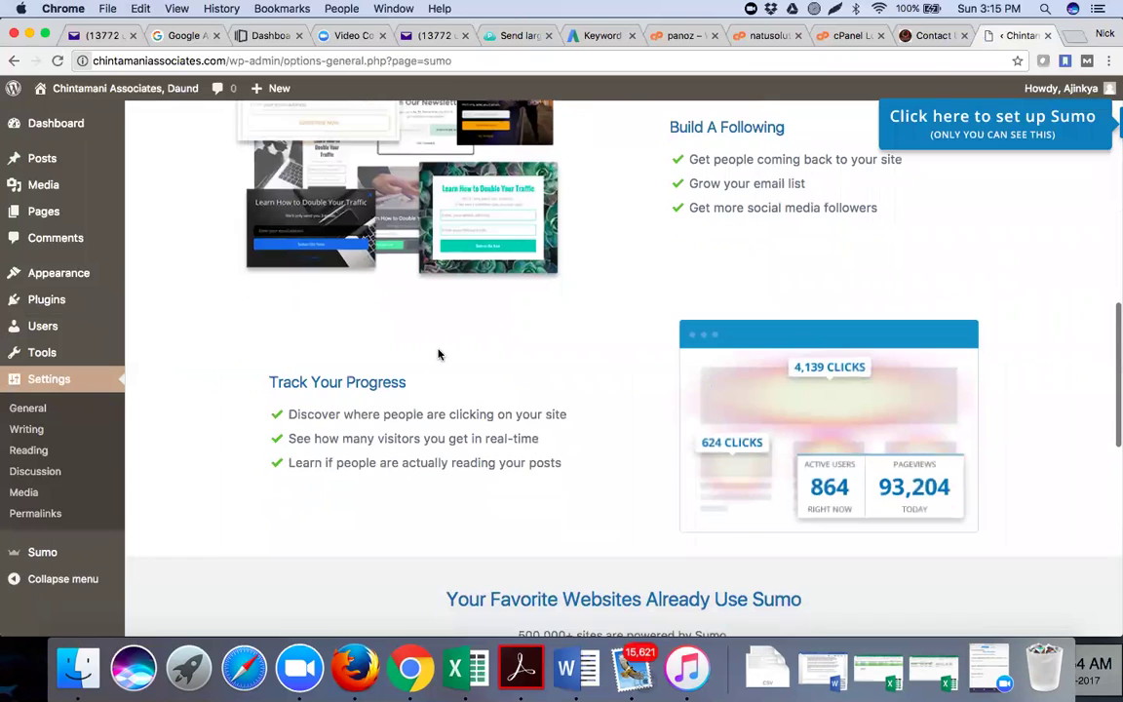
pyautogui.scroll(-8, 590, 455)
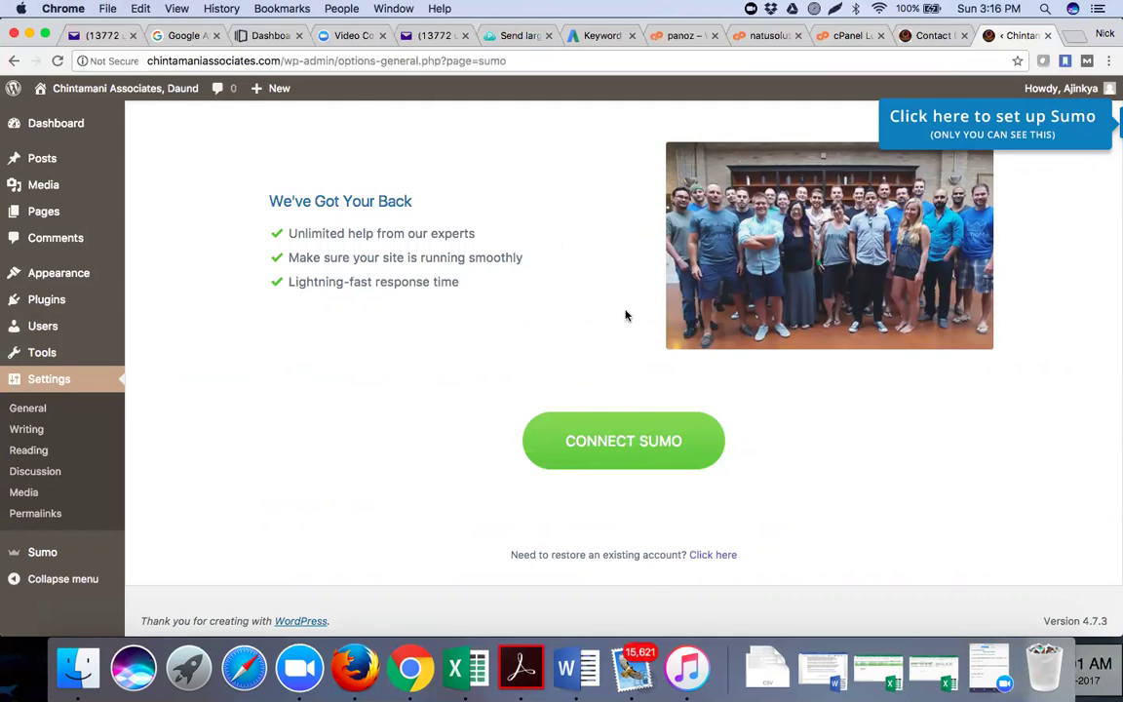
pyautogui.click(624, 440)
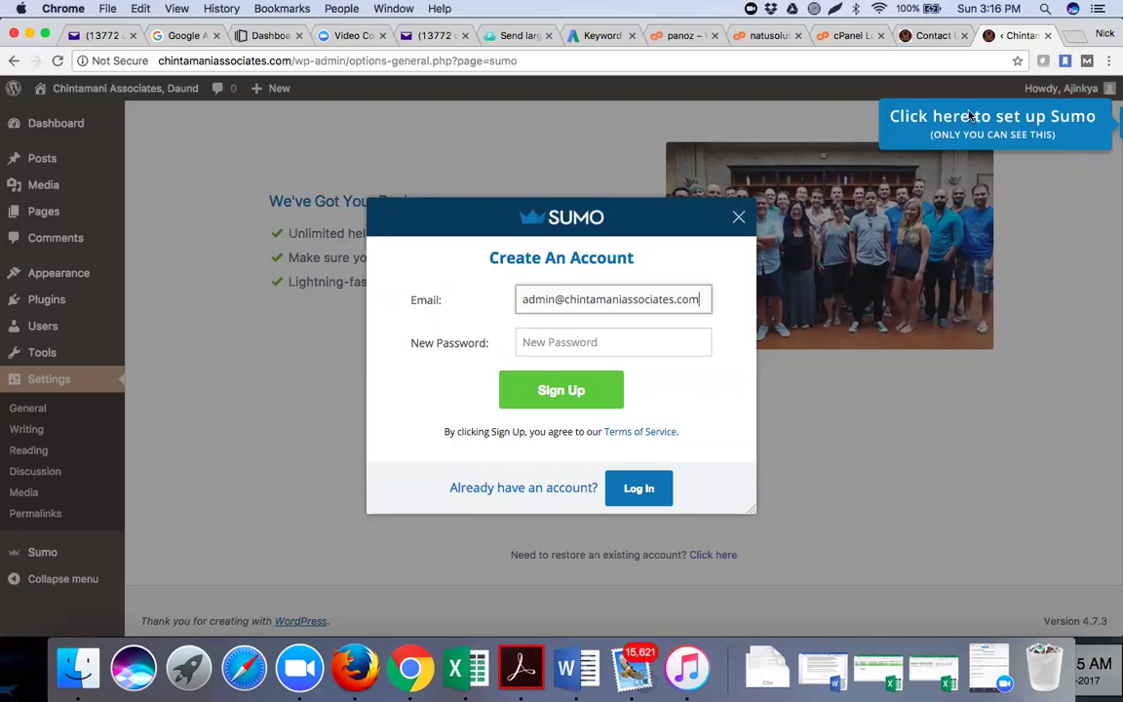
pyautogui.click(1014, 120)
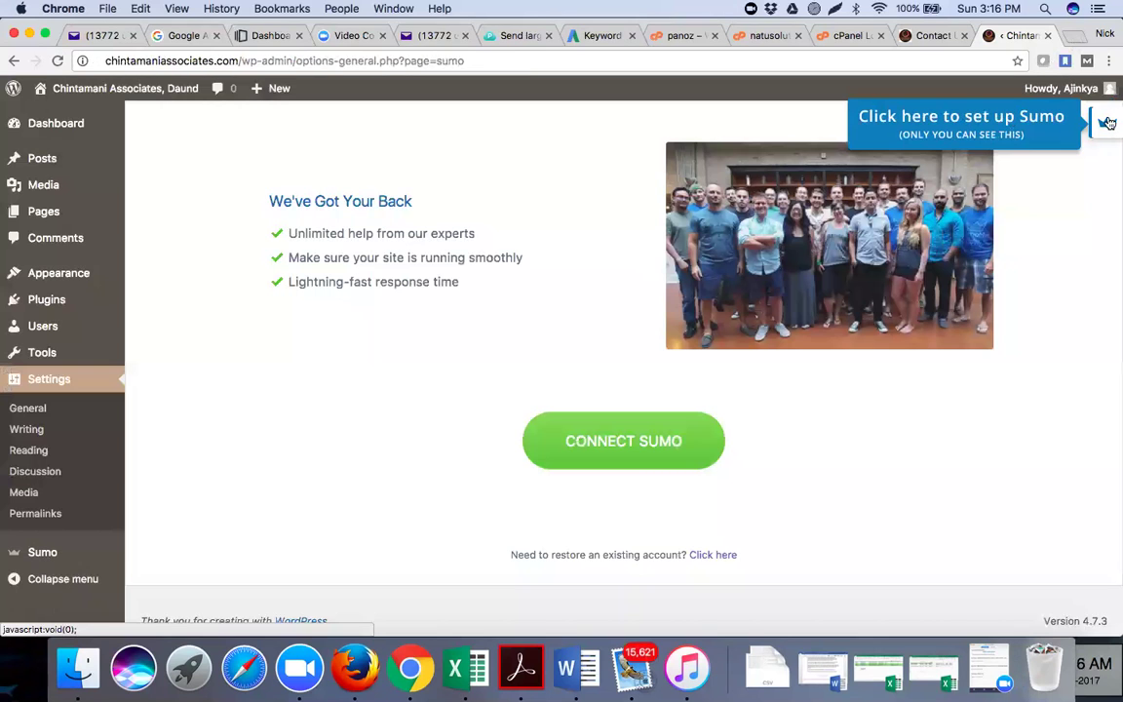
pyautogui.click(1108, 122)
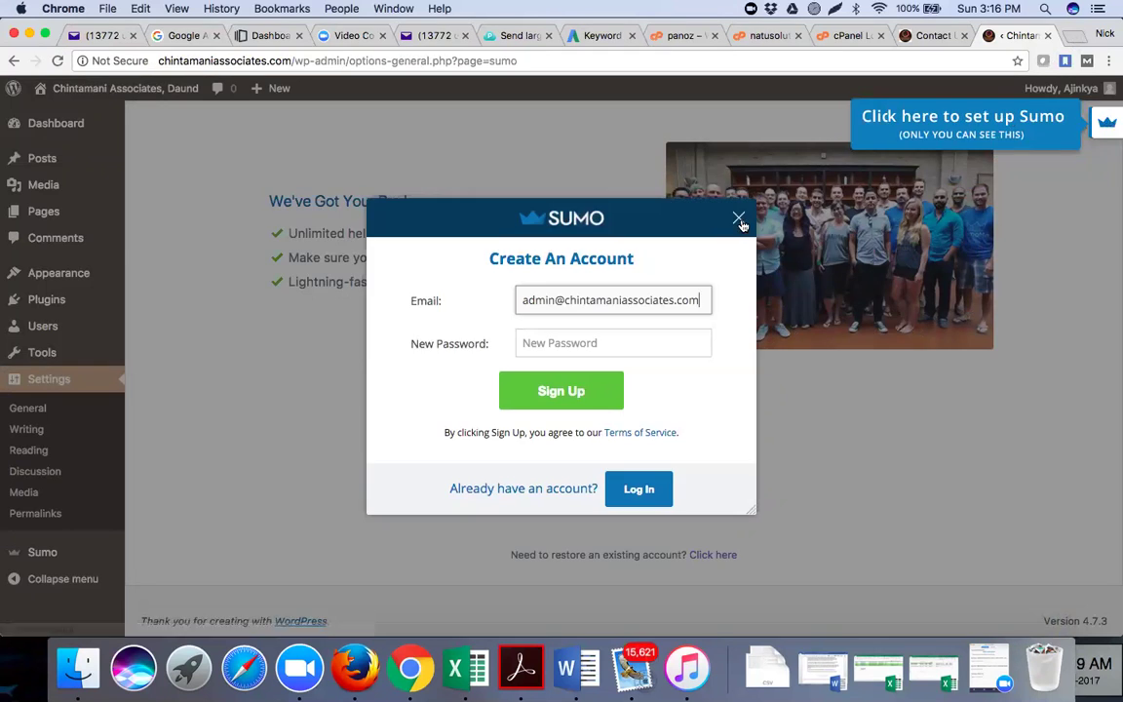
pyautogui.click(973, 142)
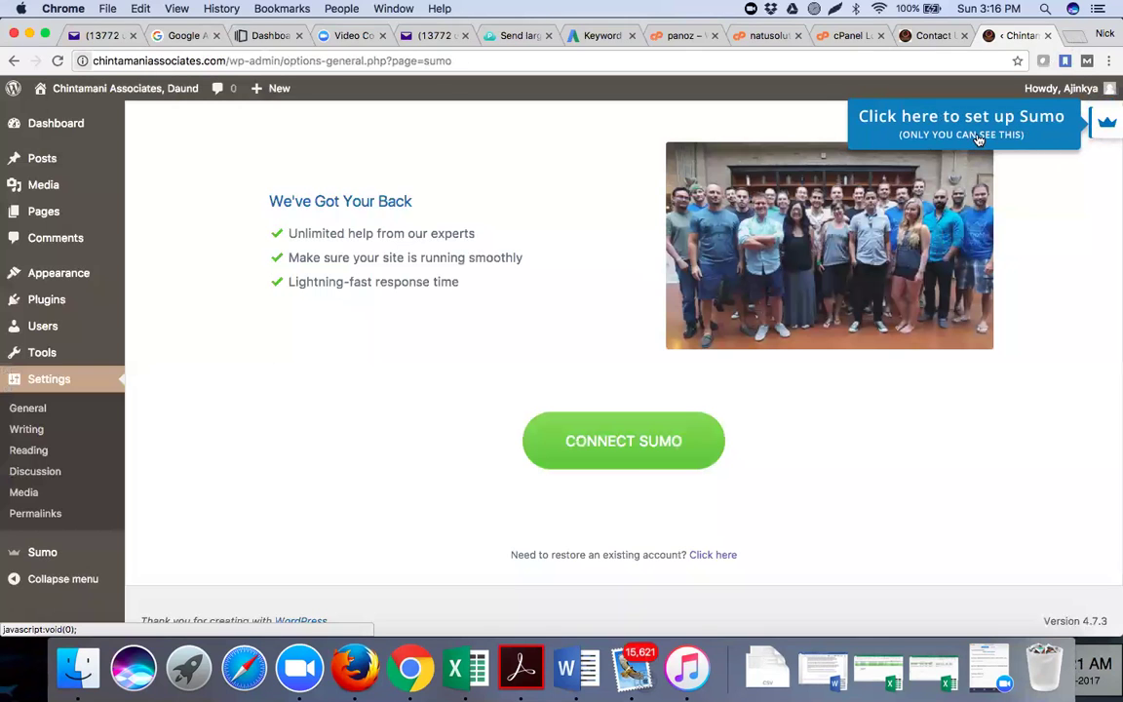
pyautogui.click(577, 460)
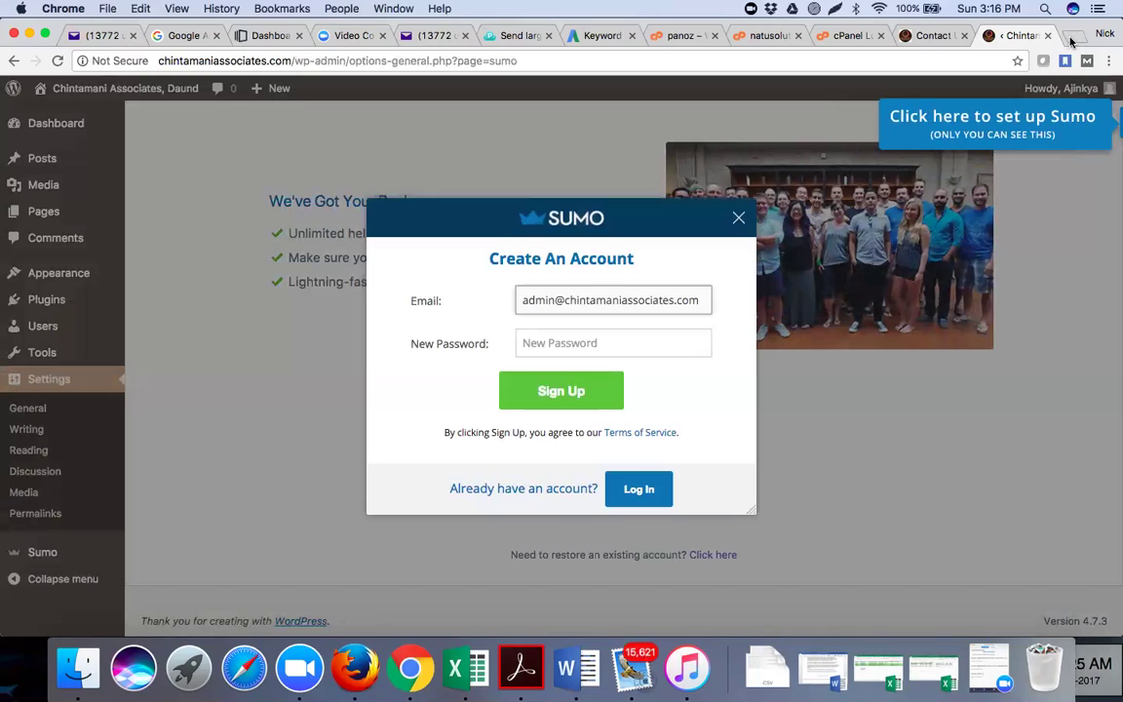
# Go to YouTube in a new tab and search for 'wordpress plugin sumo'
pyautogui.click(1072, 36)
pyautogui.write('y')
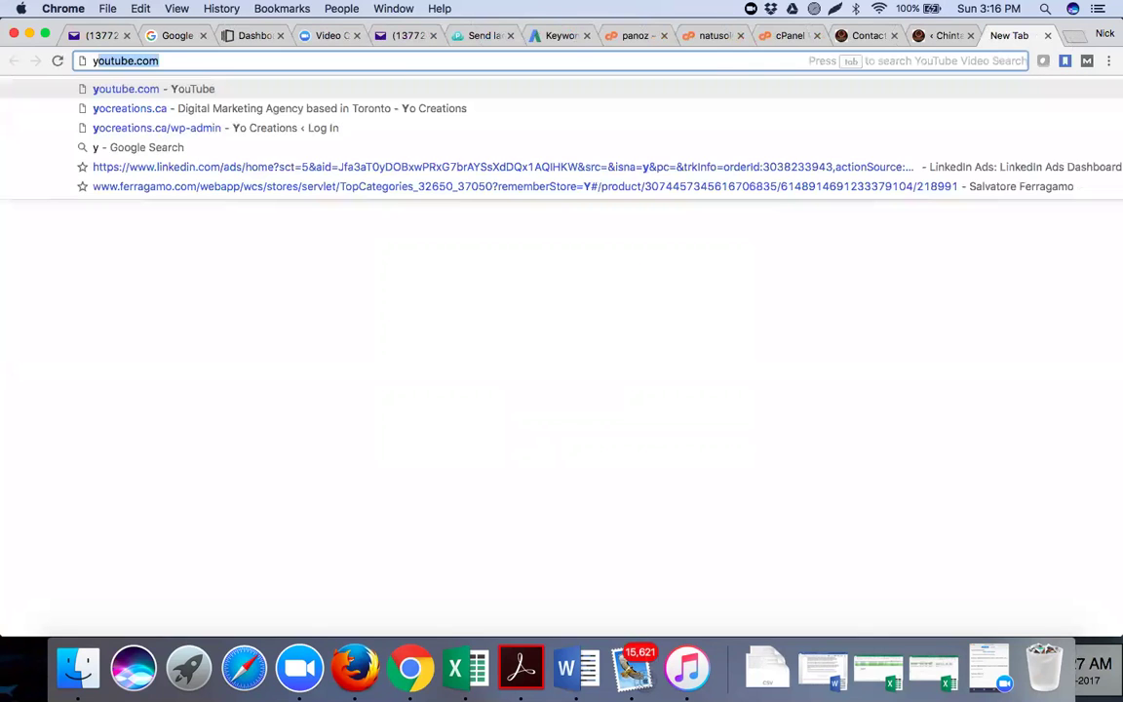
pyautogui.write('ou')
pyautogui.press('Return')
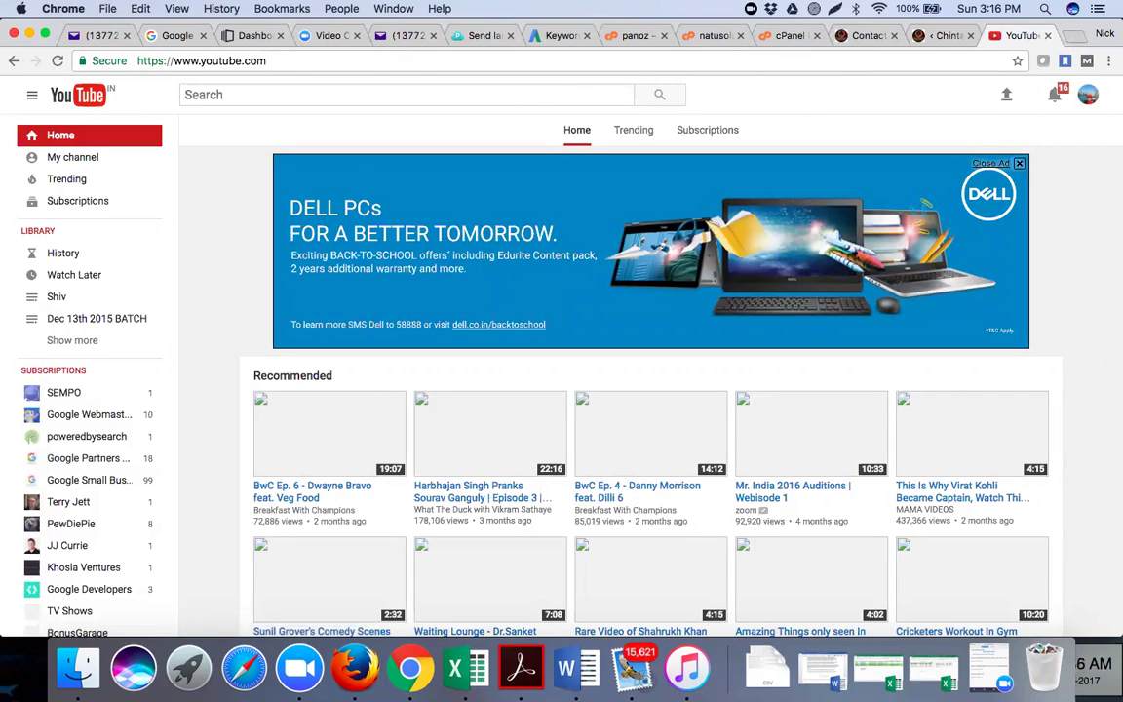
pyautogui.write('wordpress plugin ')
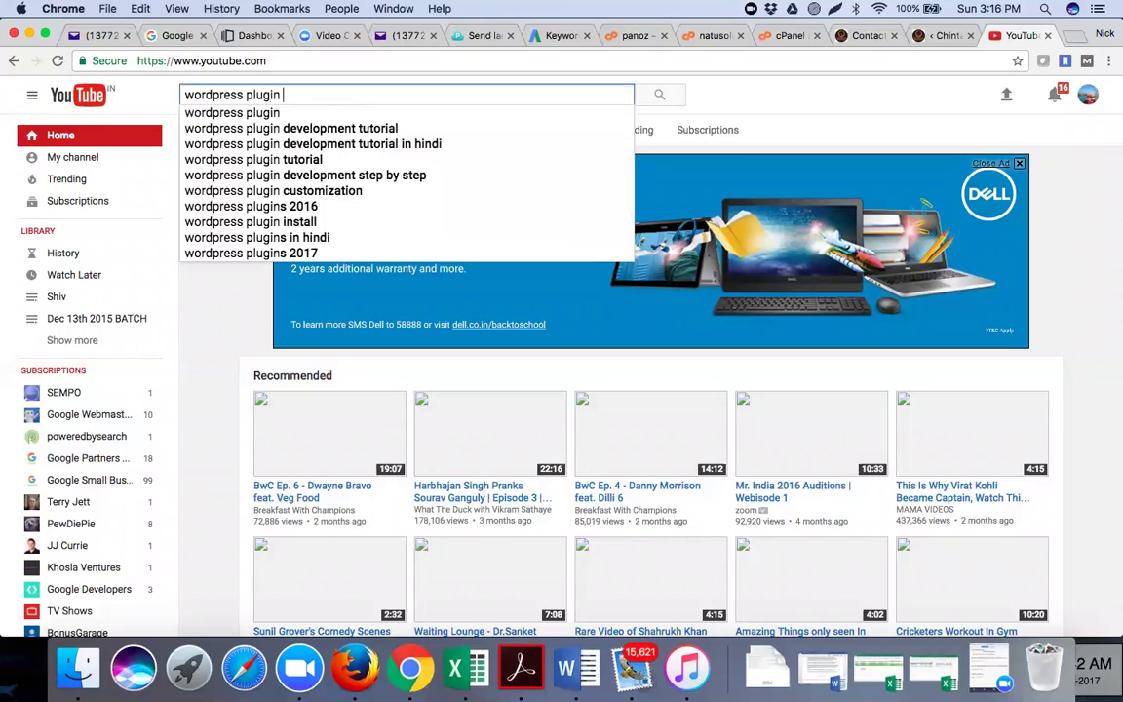
pyautogui.write('sumo')
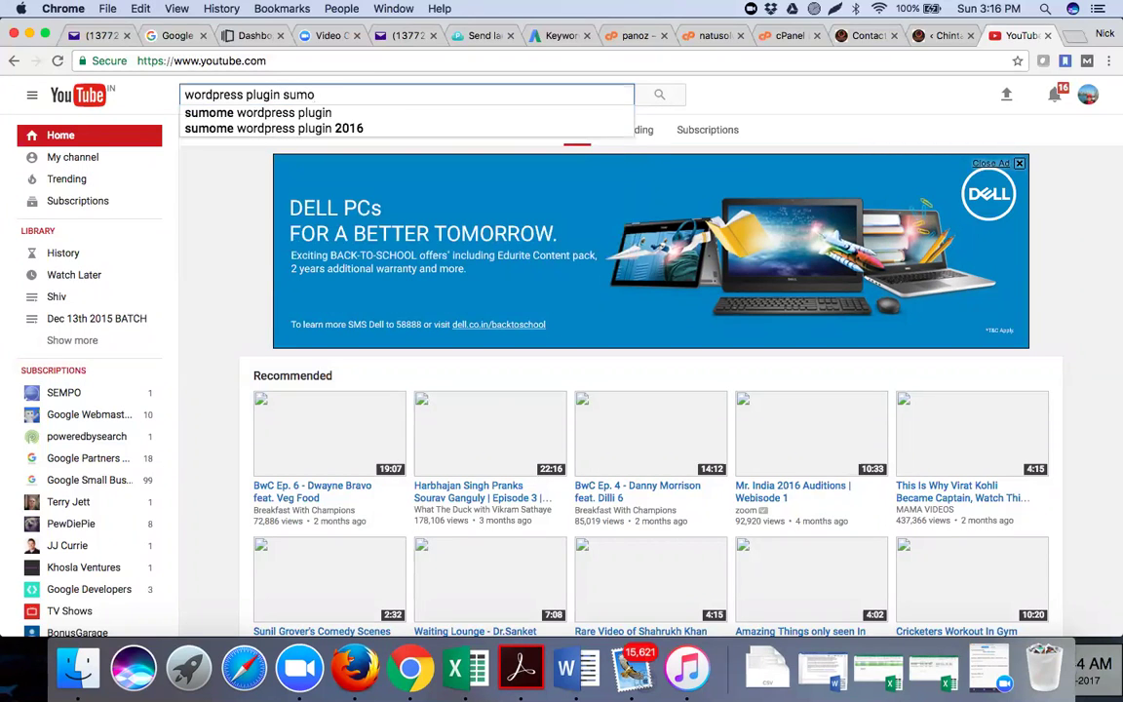
pyautogui.press('Return')
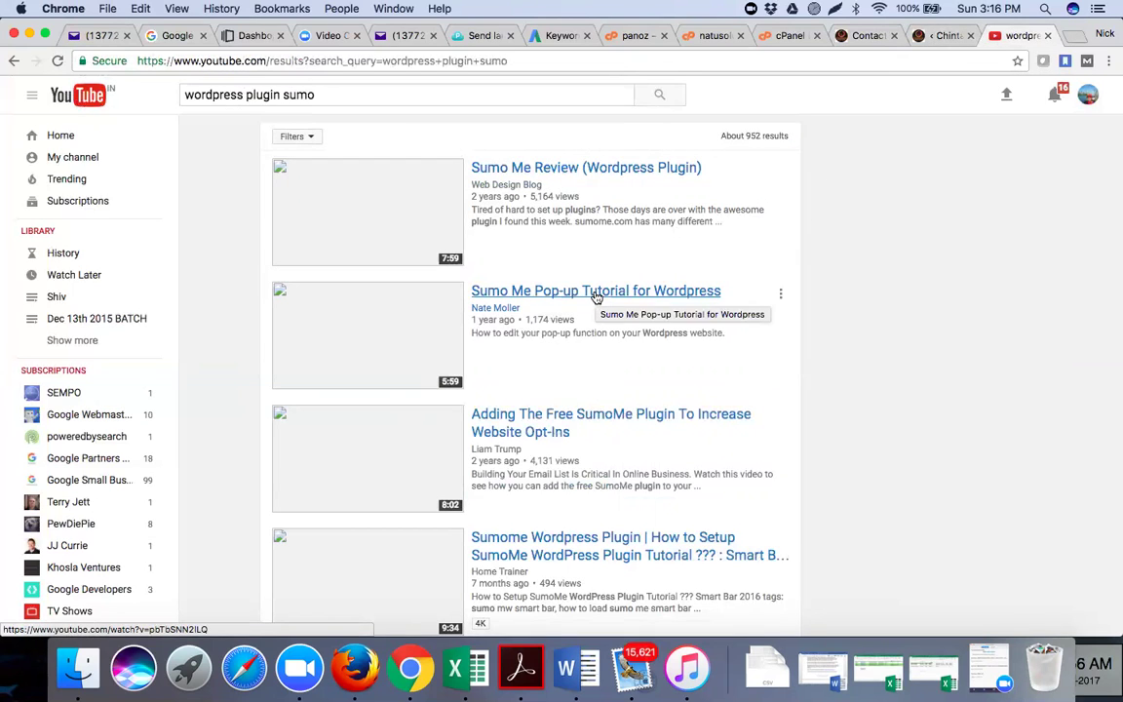
# Open the pop-up tutorial, opt-ins and SumoMe setup videos in new tabs, then view the pop-up tutorial
pyautogui.rightClick(569, 295)
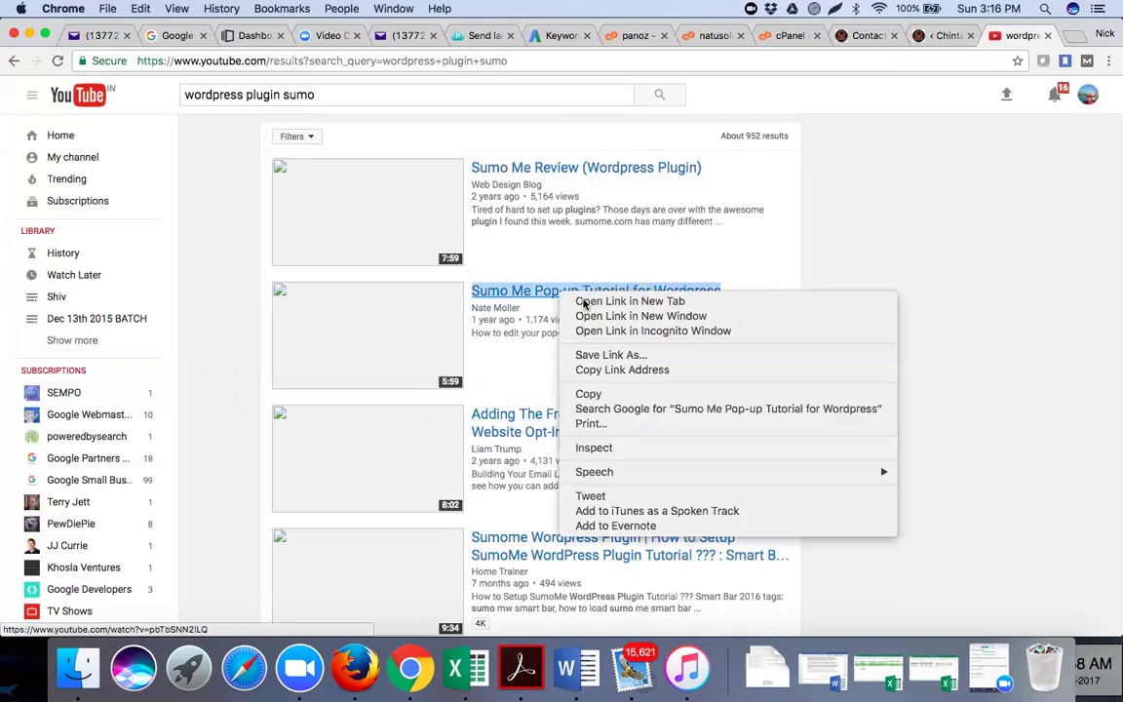
pyautogui.press('Return')
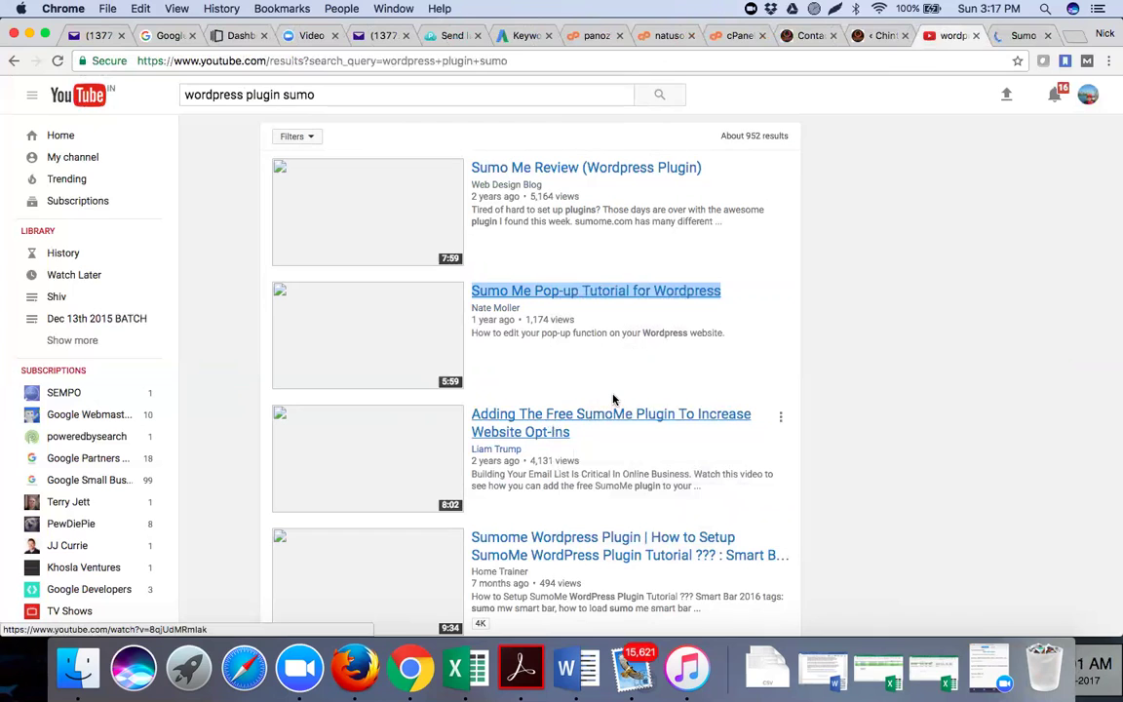
pyautogui.rightClick(565, 429)
pyautogui.press('Down')
pyautogui.press('Return')
pyautogui.scroll(-2, 622, 420)
pyautogui.rightClick(622, 419)
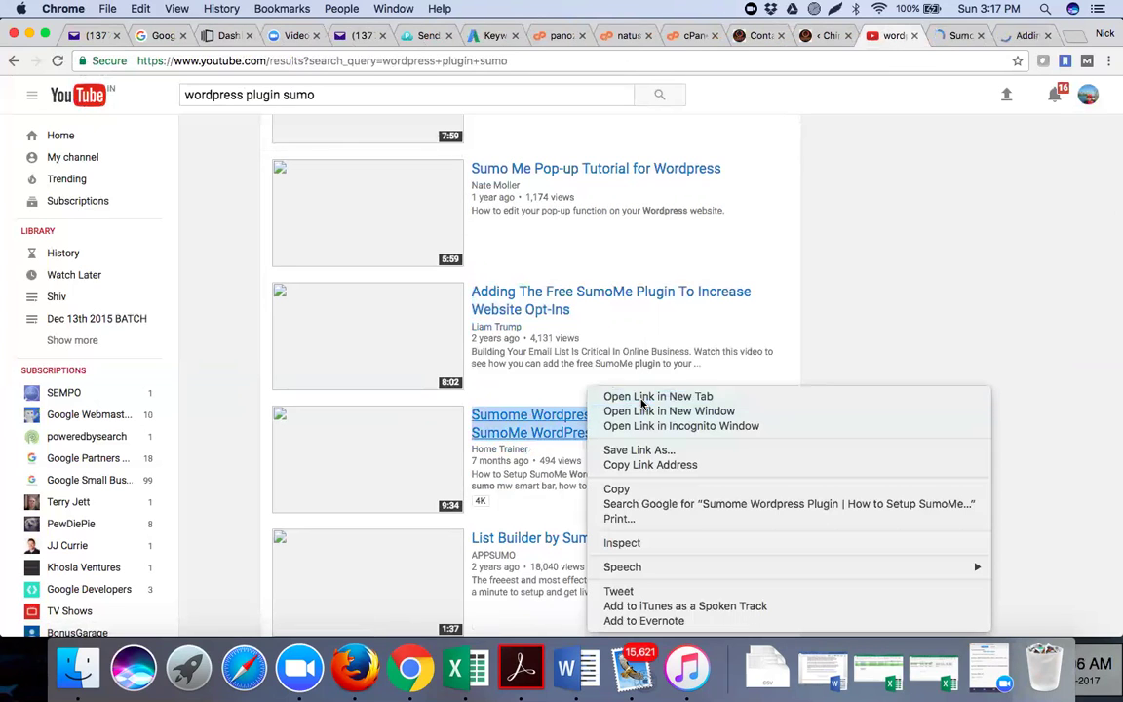
pyautogui.click(641, 400)
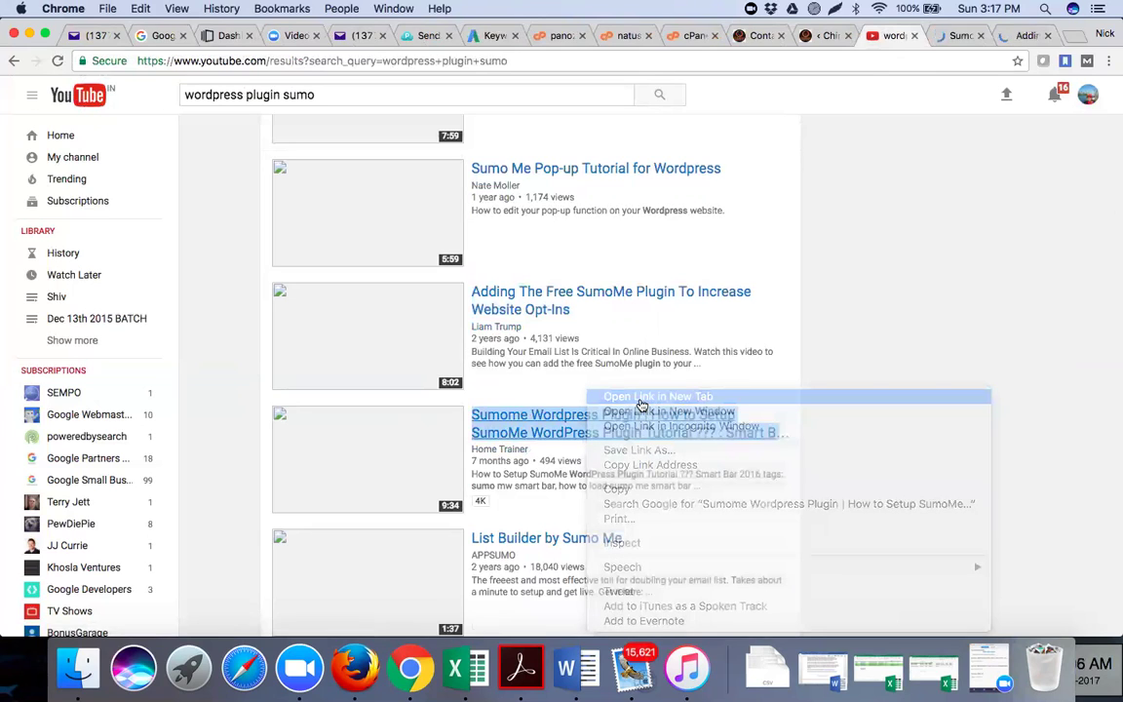
pyautogui.scroll(-2, 641, 402)
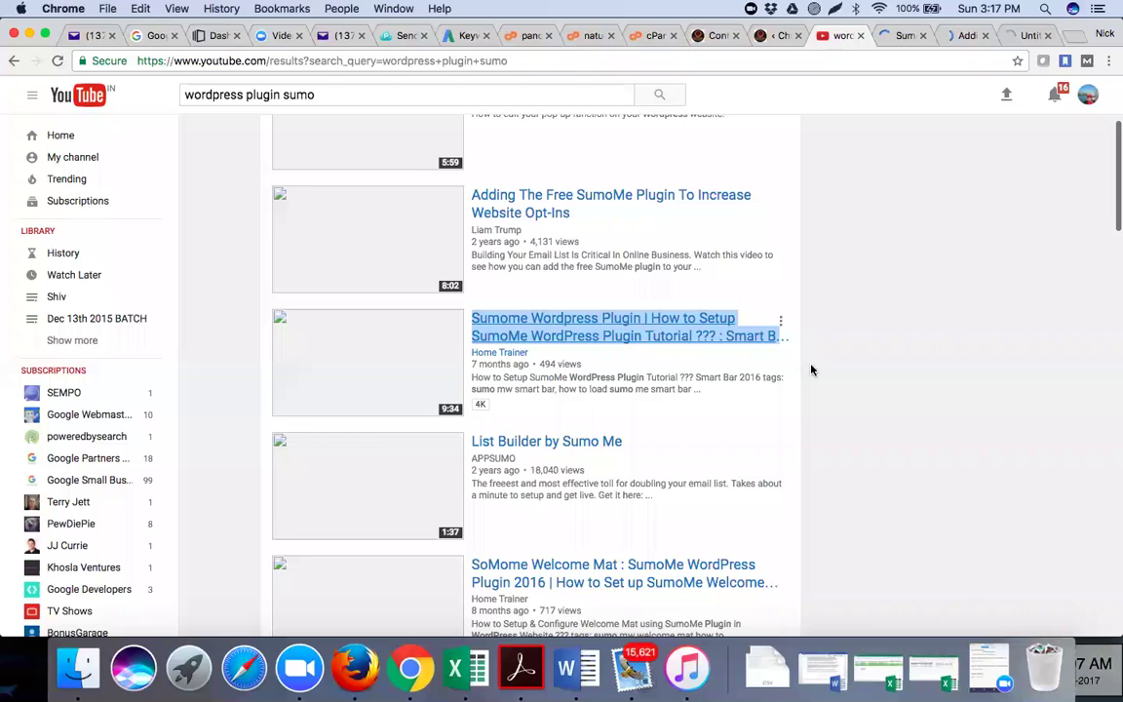
pyautogui.scroll(5, 780, 351)
pyautogui.press('super+l')
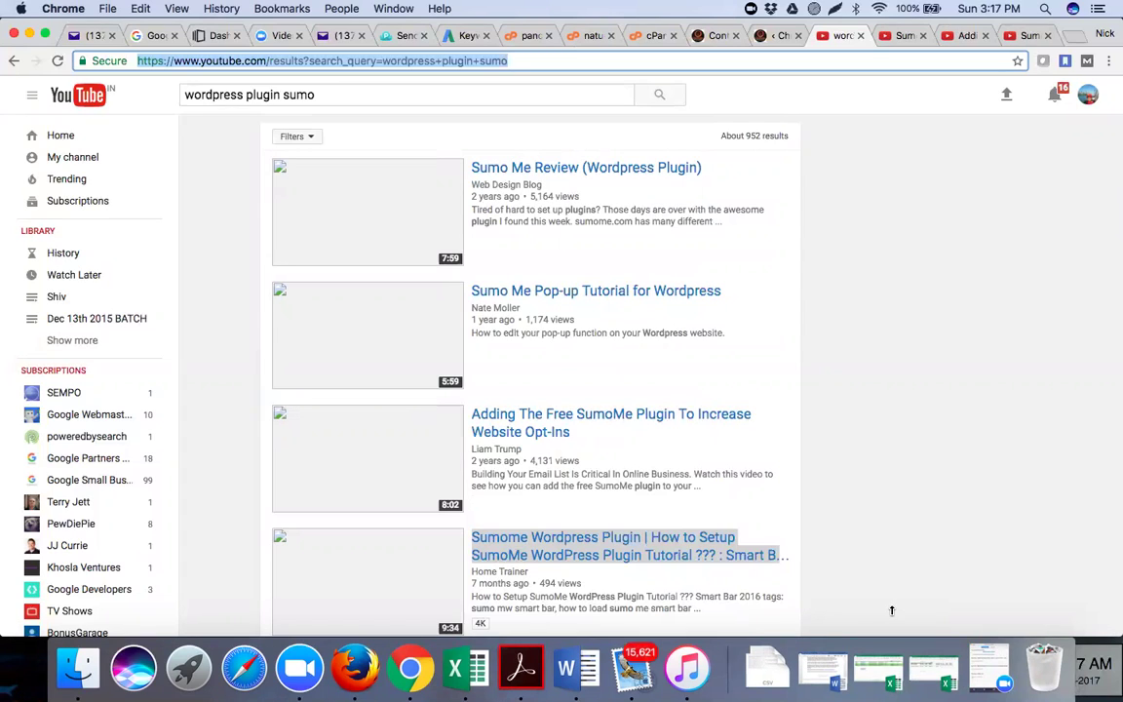
pyautogui.click(895, 39)
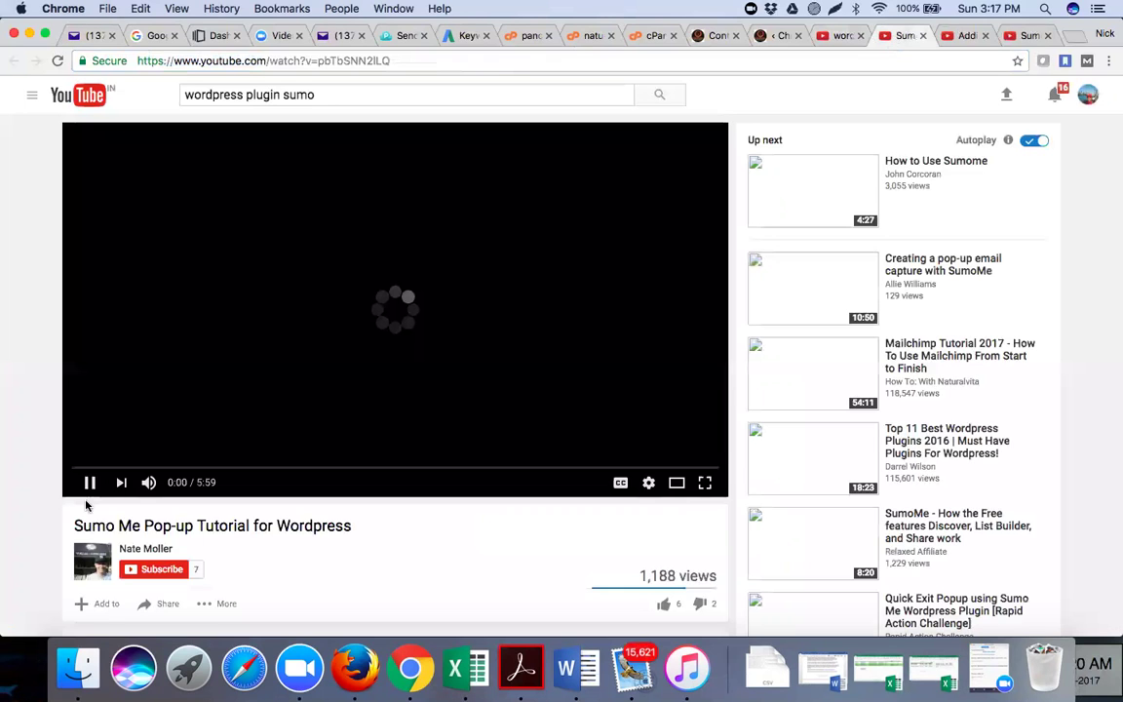
# Pause the pop-up tutorial video, then close all three SumoMe video tabs
pyautogui.click(89, 483)
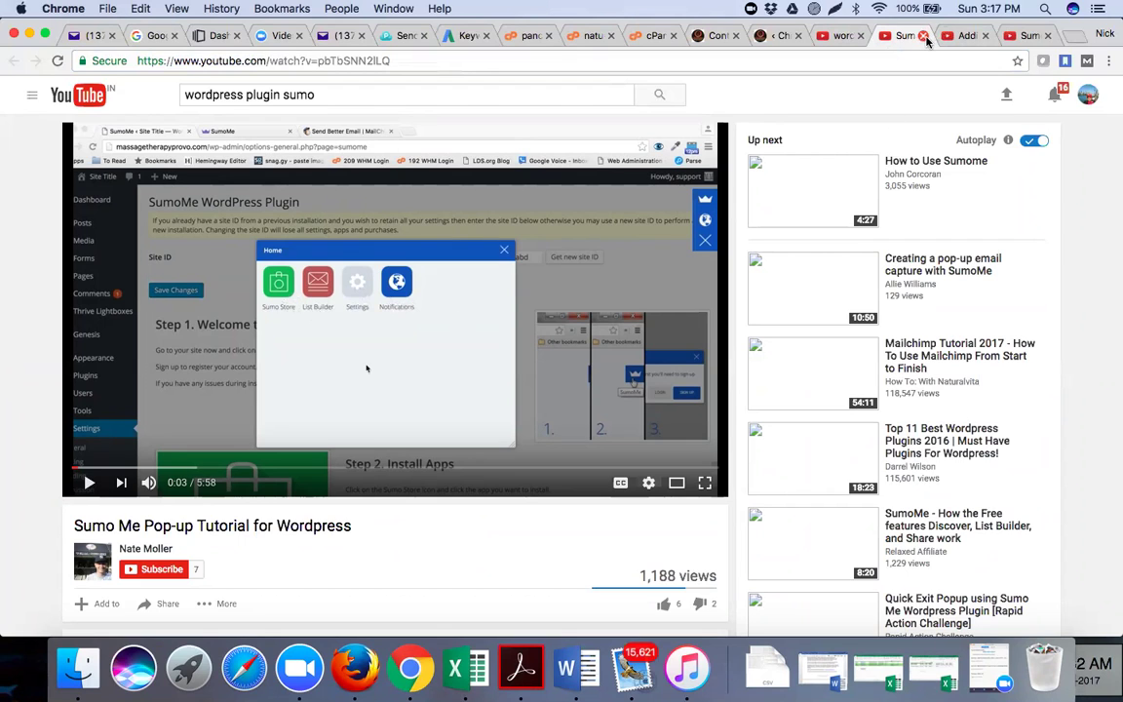
pyautogui.click(922, 36)
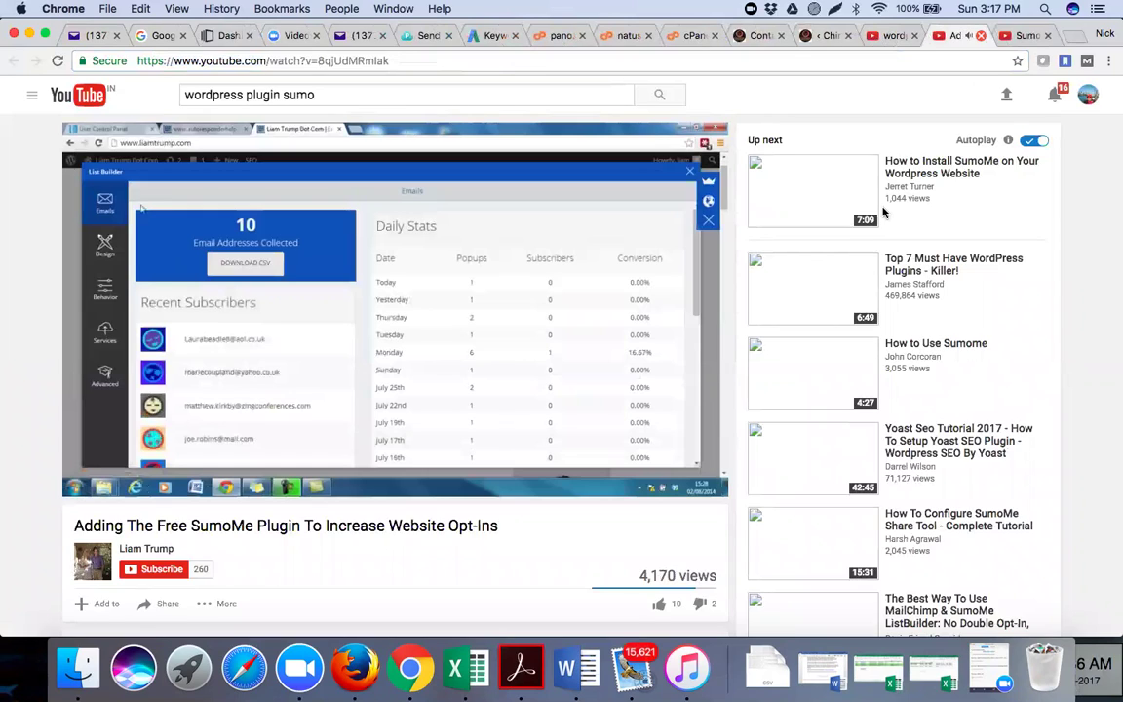
pyautogui.press('super+w')
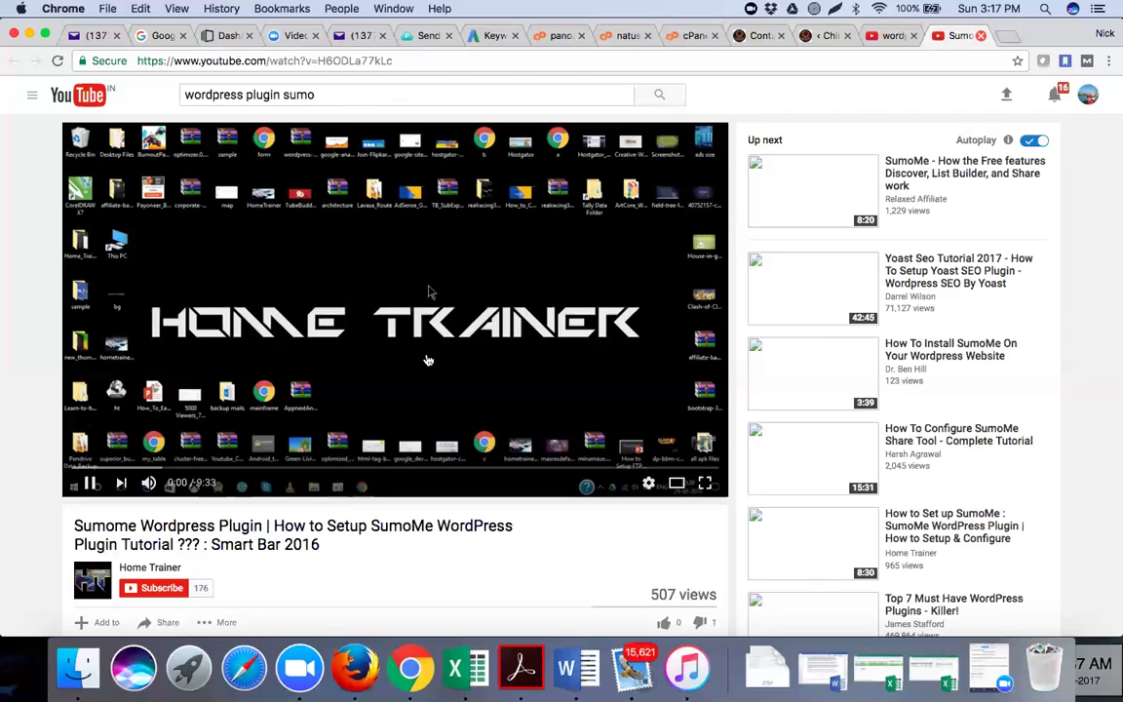
pyautogui.press('super+w')
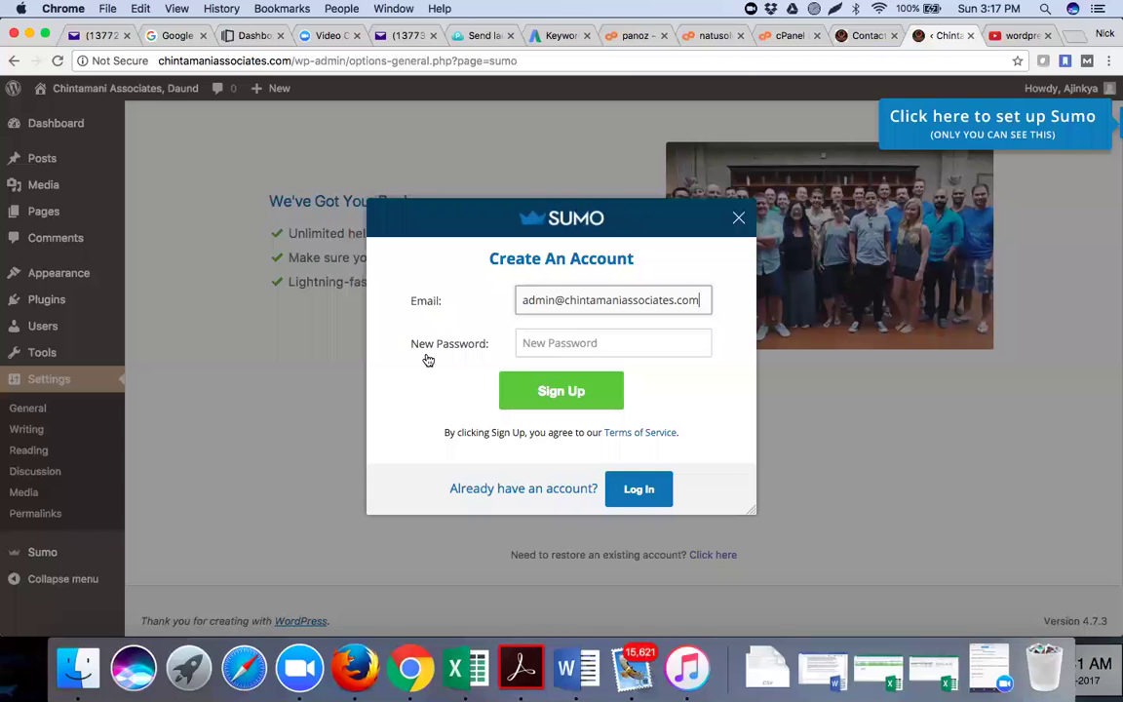
# Close the Sumo Create An Account form without signing up, then open a new Google tab
pyautogui.press('super+r')
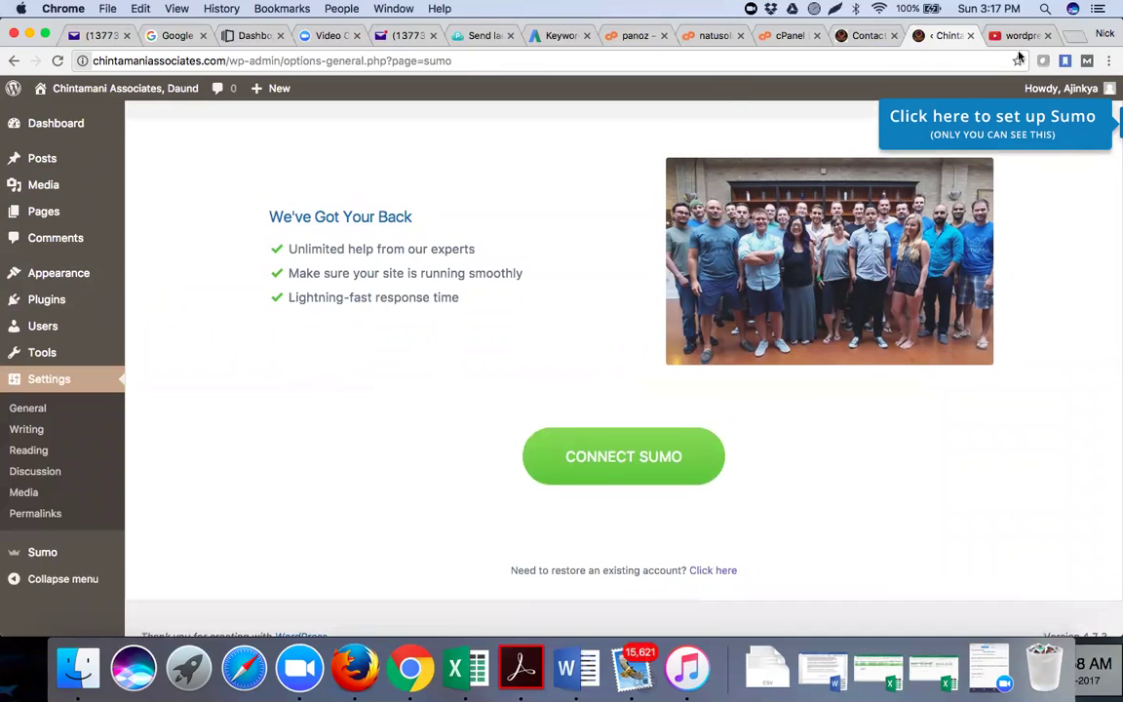
pyautogui.scroll(3, 1076, 40)
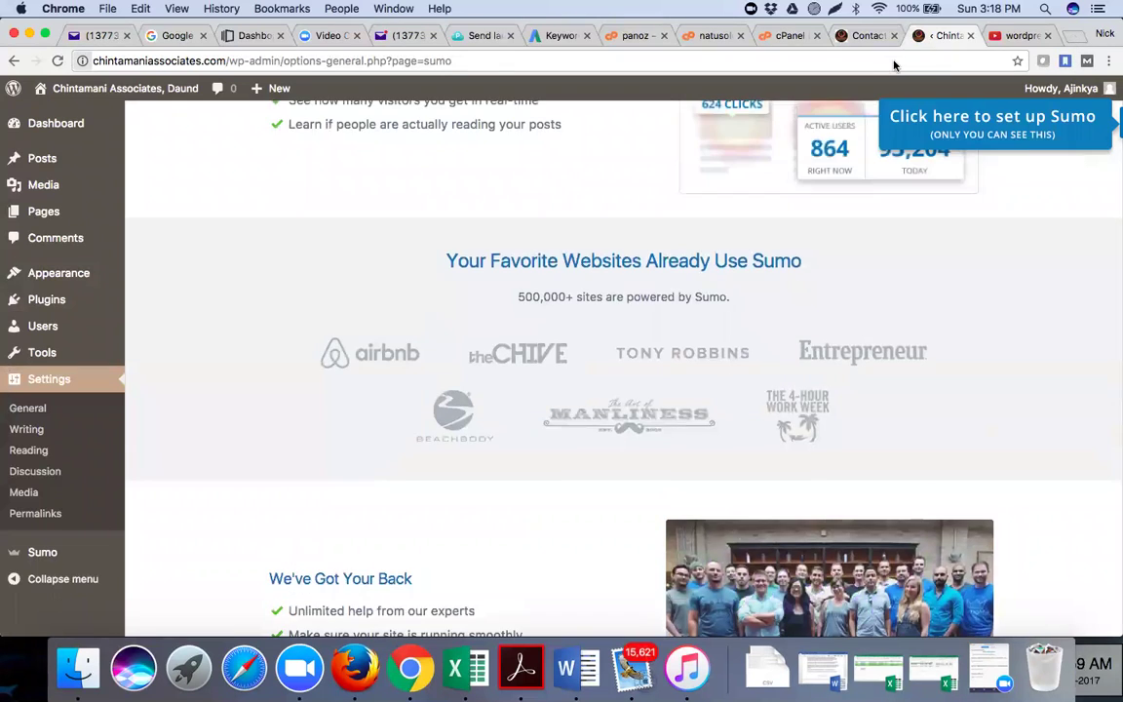
pyautogui.press('super+t')
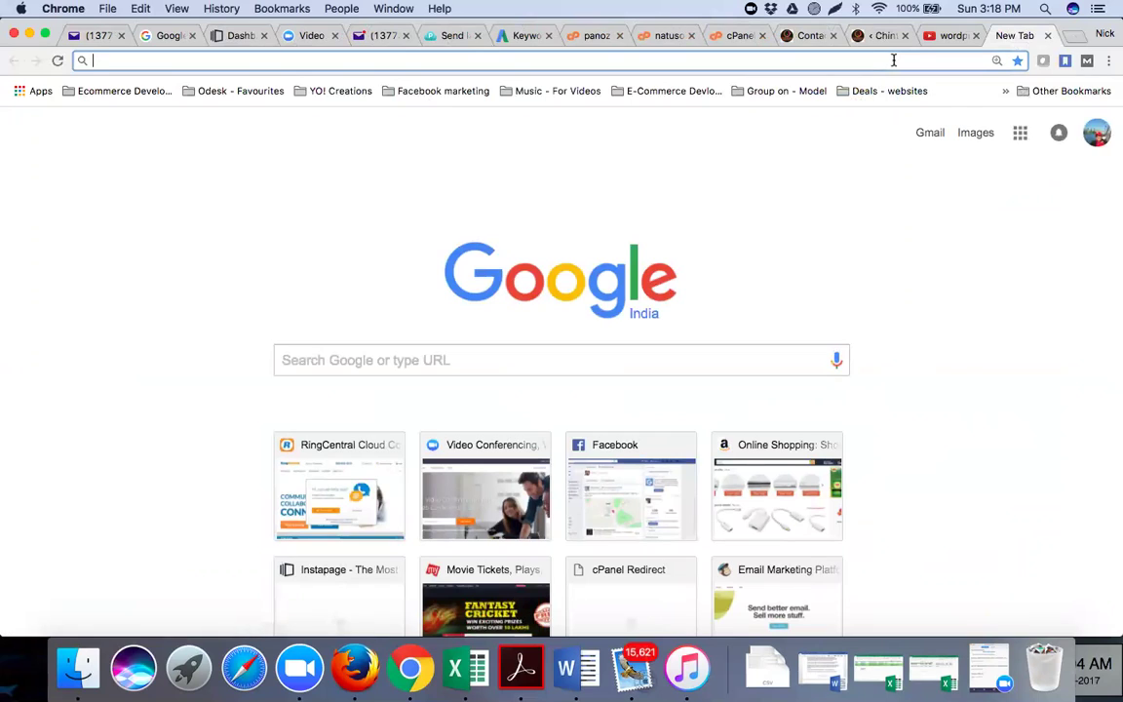
# Search Google for 'essential wordpress plugins'
pyautogui.click(607, 363)
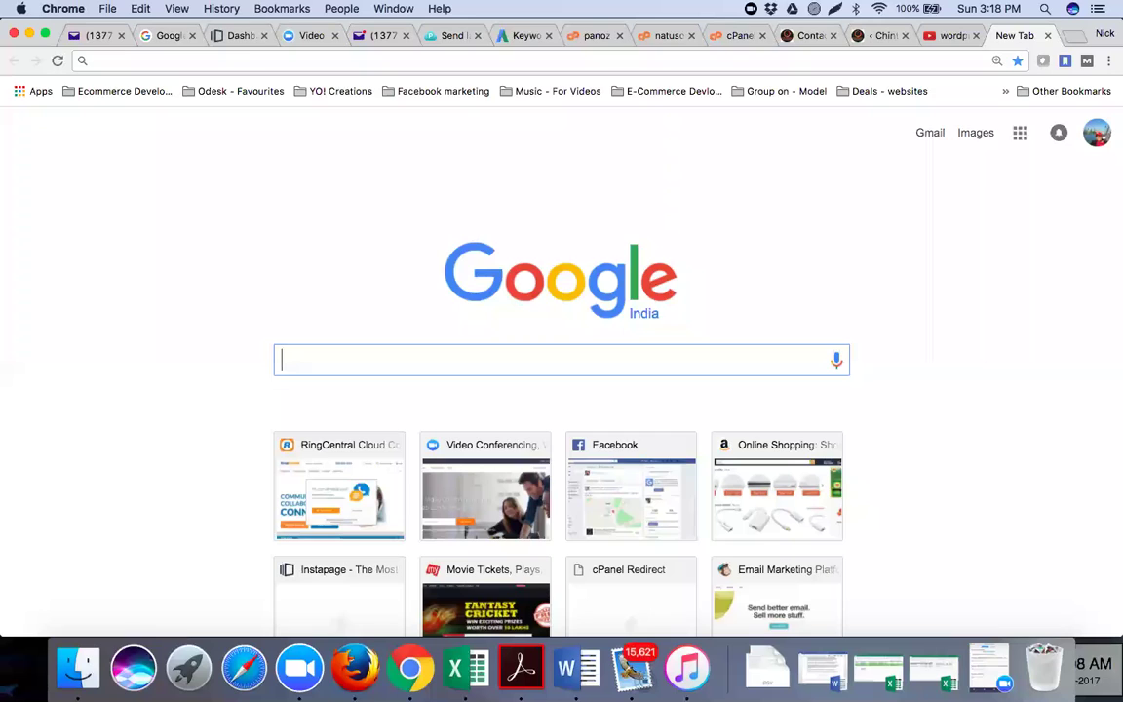
pyautogui.write('essential wordpress')
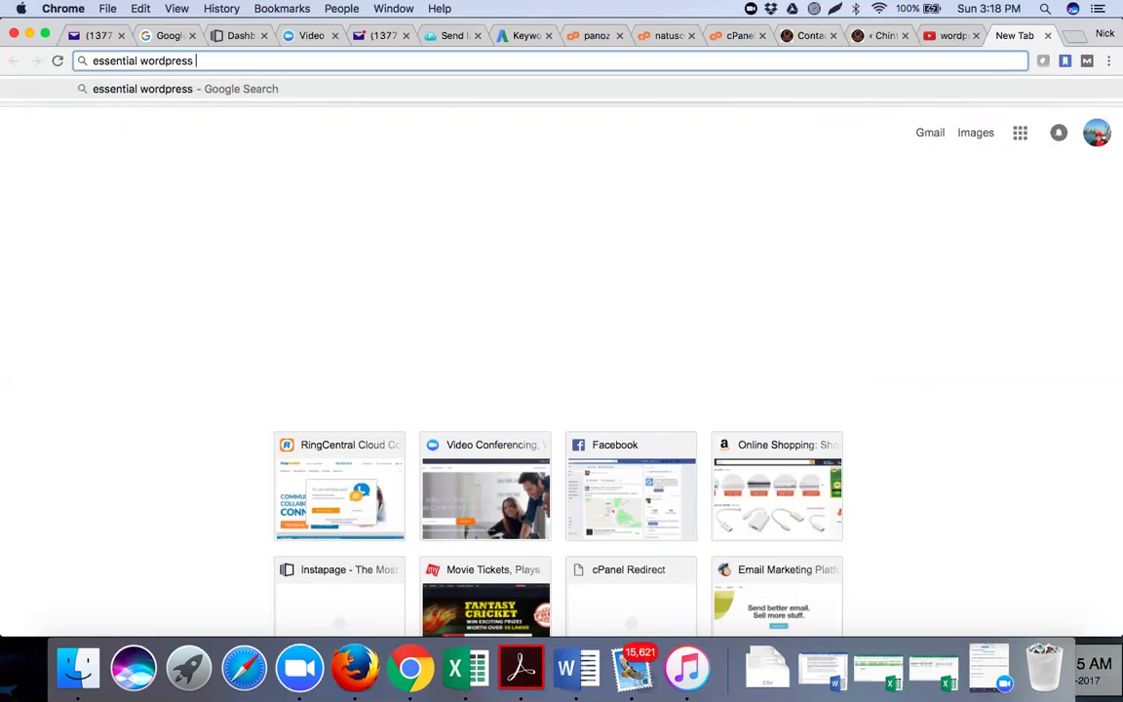
pyautogui.write(' plugins')
pyautogui.press('Return')
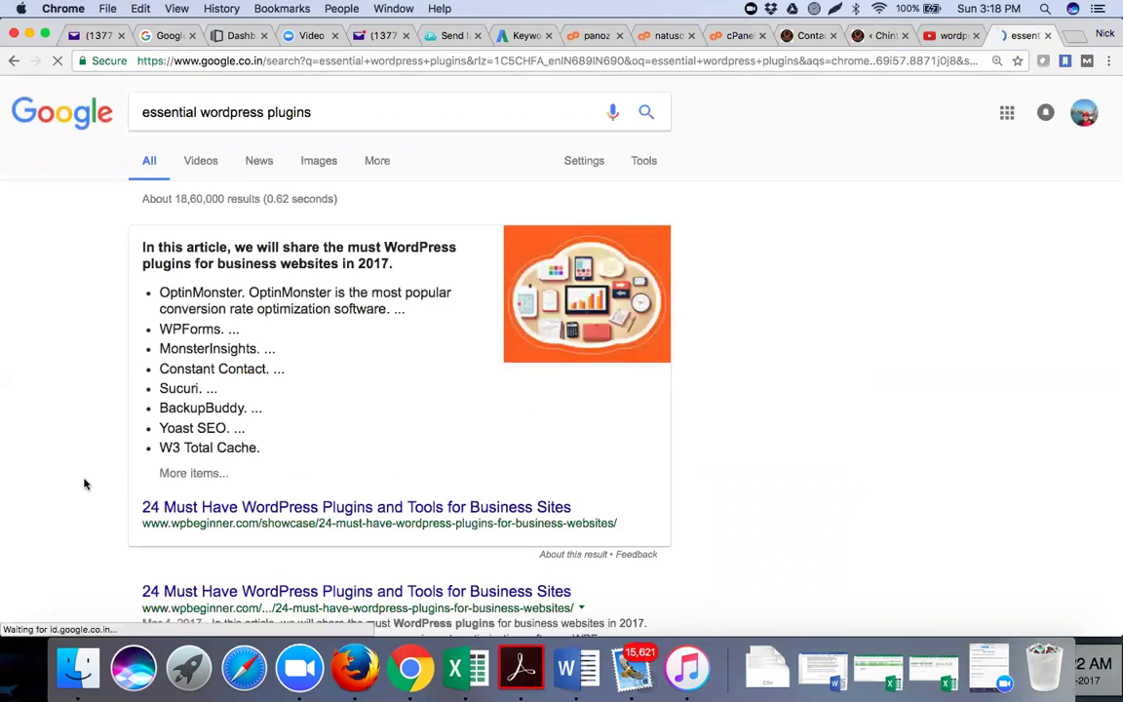
# Open the '24 Must Have' and '37 Essential WordPress Plugins' results in new tabs
pyautogui.scroll(-2, 225, 419)
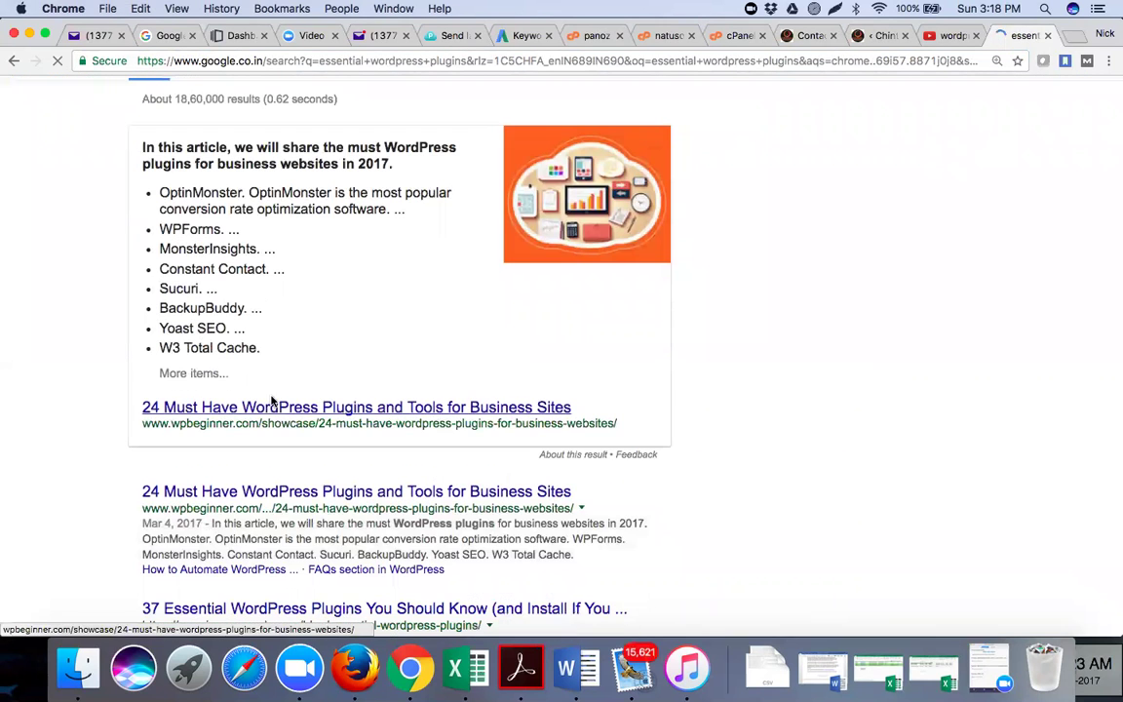
pyautogui.rightClick(226, 404)
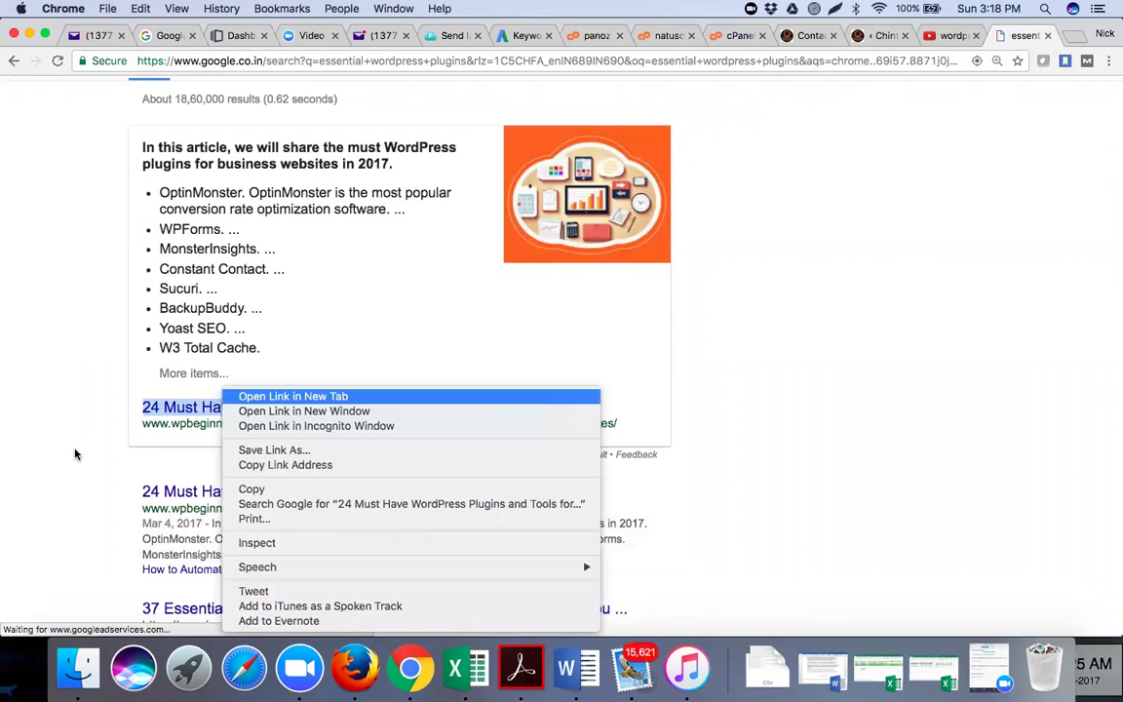
pyautogui.click(227, 399)
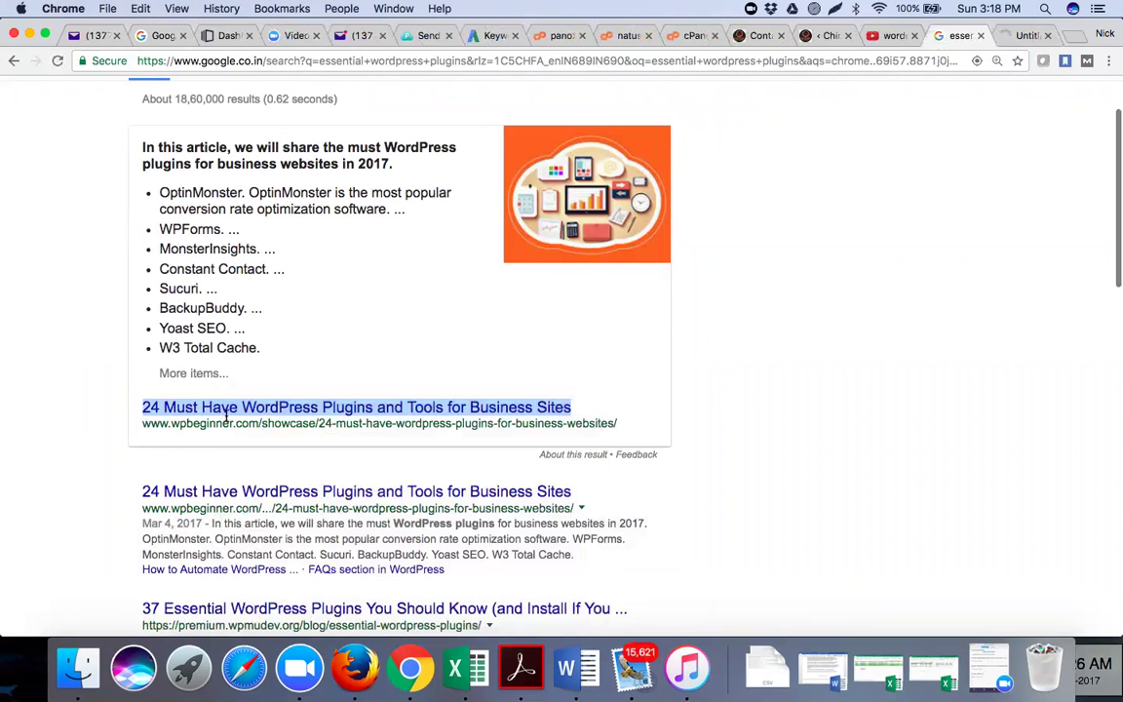
pyautogui.scroll(-3, 226, 416)
pyautogui.rightClick(231, 407)
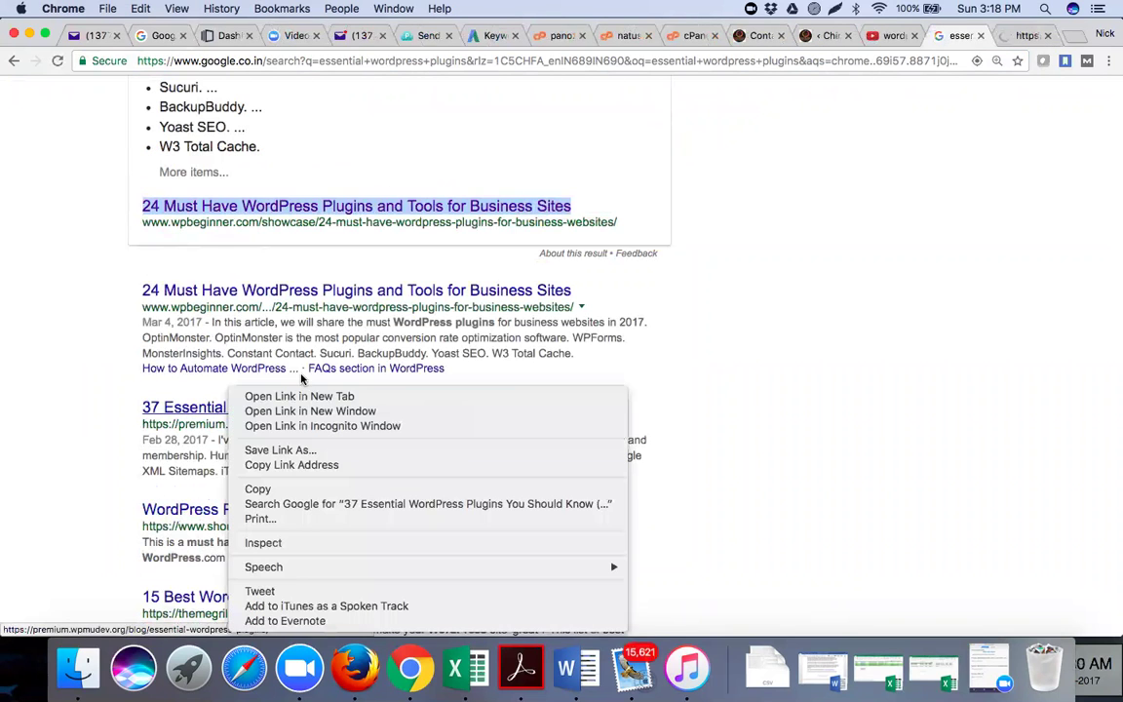
pyautogui.click(304, 395)
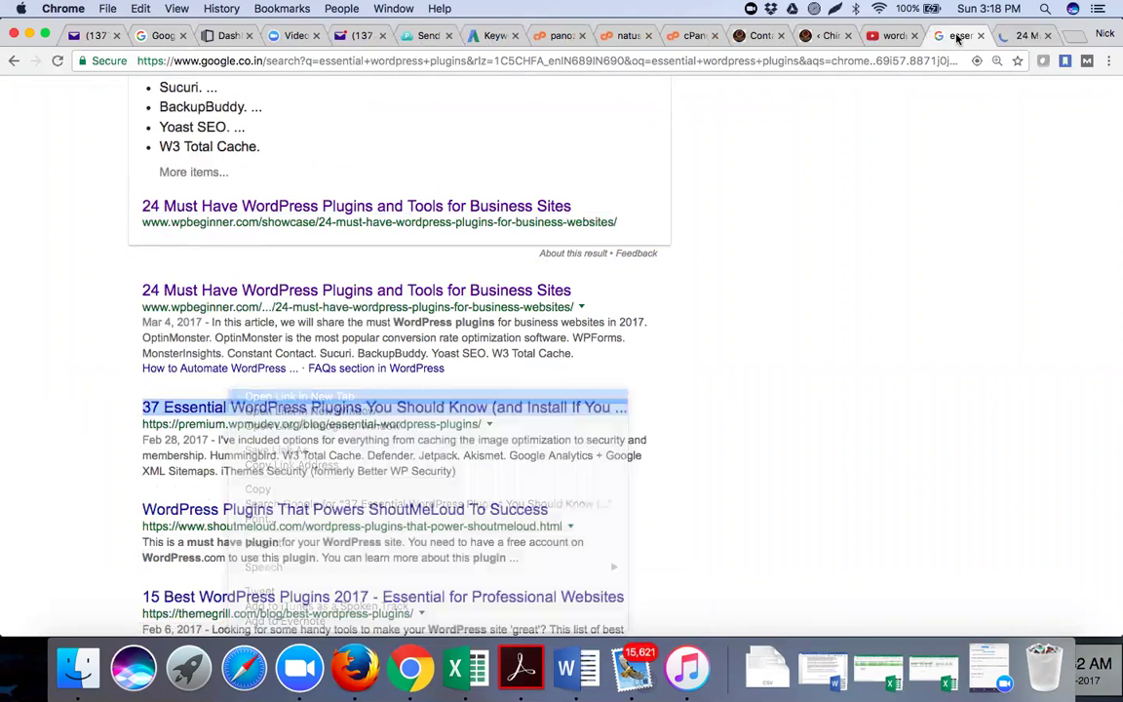
pyautogui.scroll(-4, 288, 321)
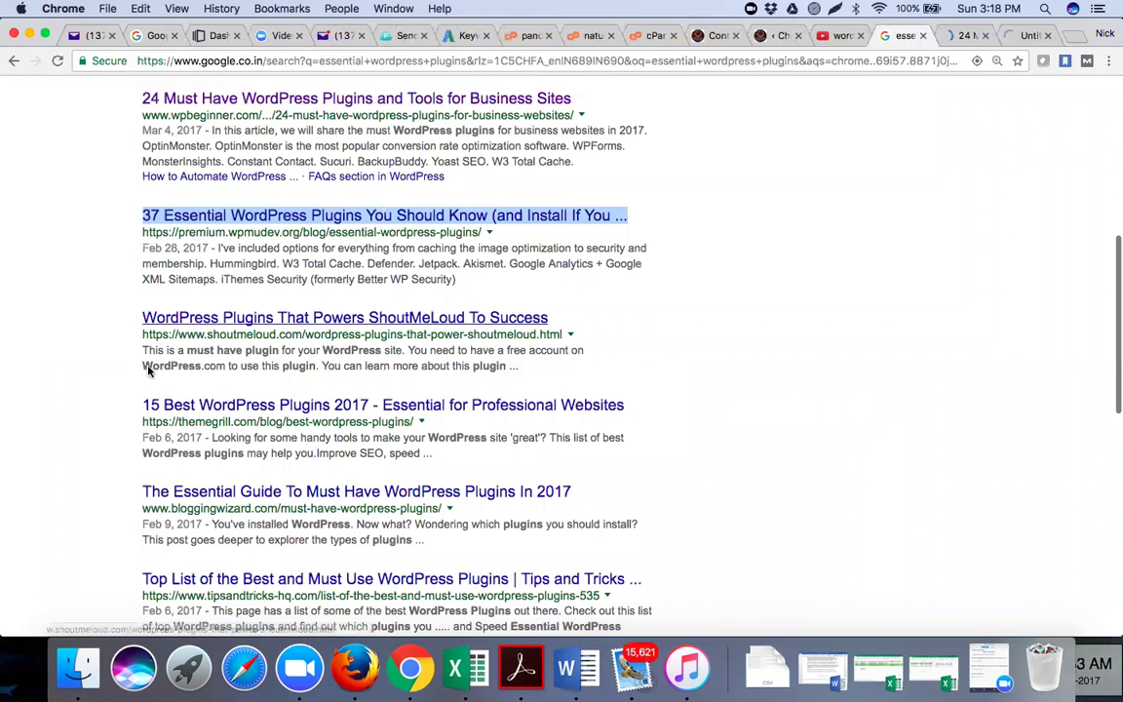
# Switch to the WPBeginner '24 Must Have WordPress Plugins' tab and scroll down through Sucuri to BackupBuddy
pyautogui.hotkey('ctrl', 'Tab')
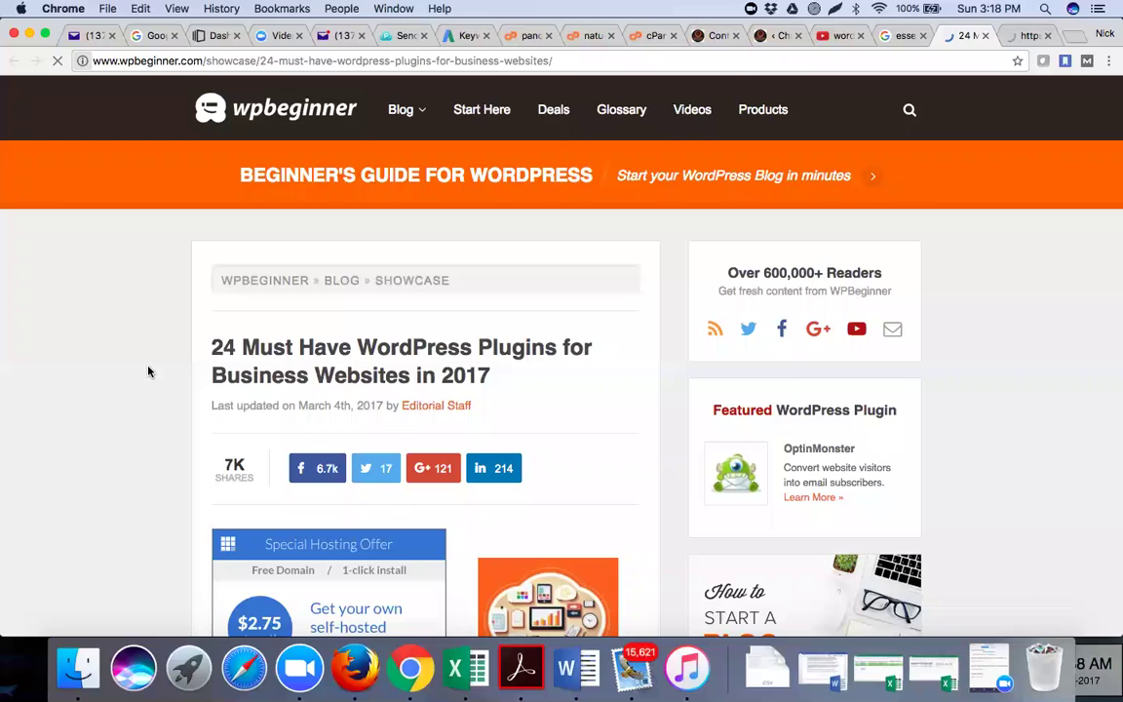
pyautogui.scroll(-10, 148, 371)
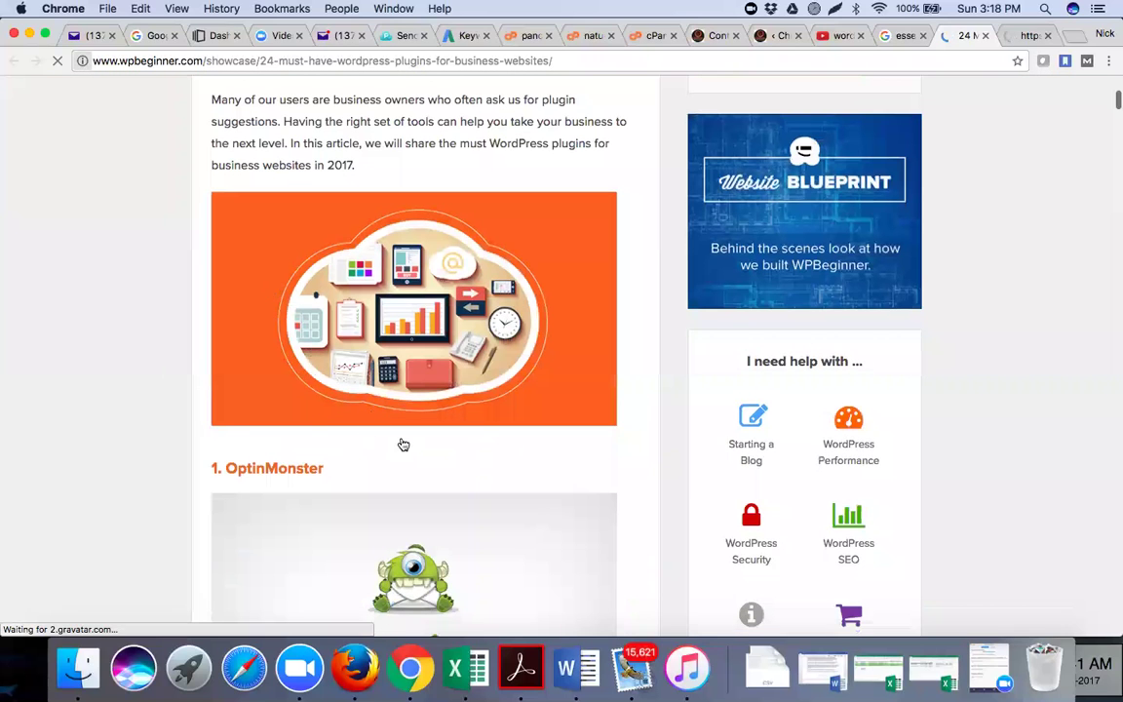
pyautogui.scroll(-8, 403, 444)
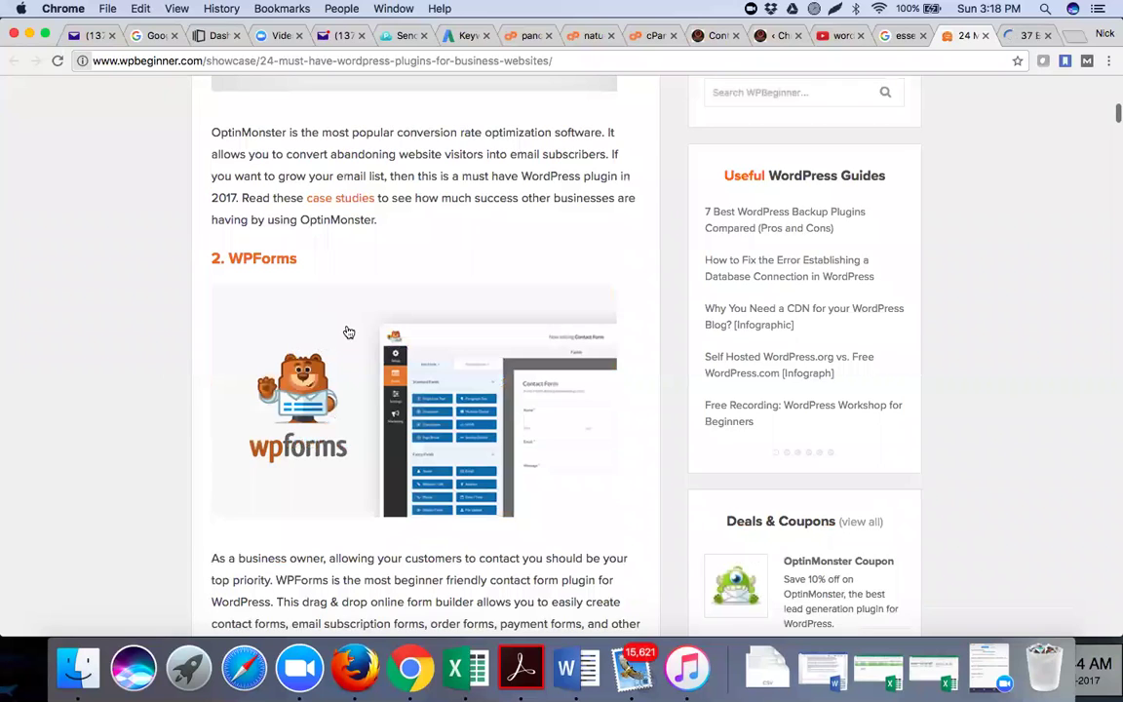
pyautogui.scroll(-4, 305, 336)
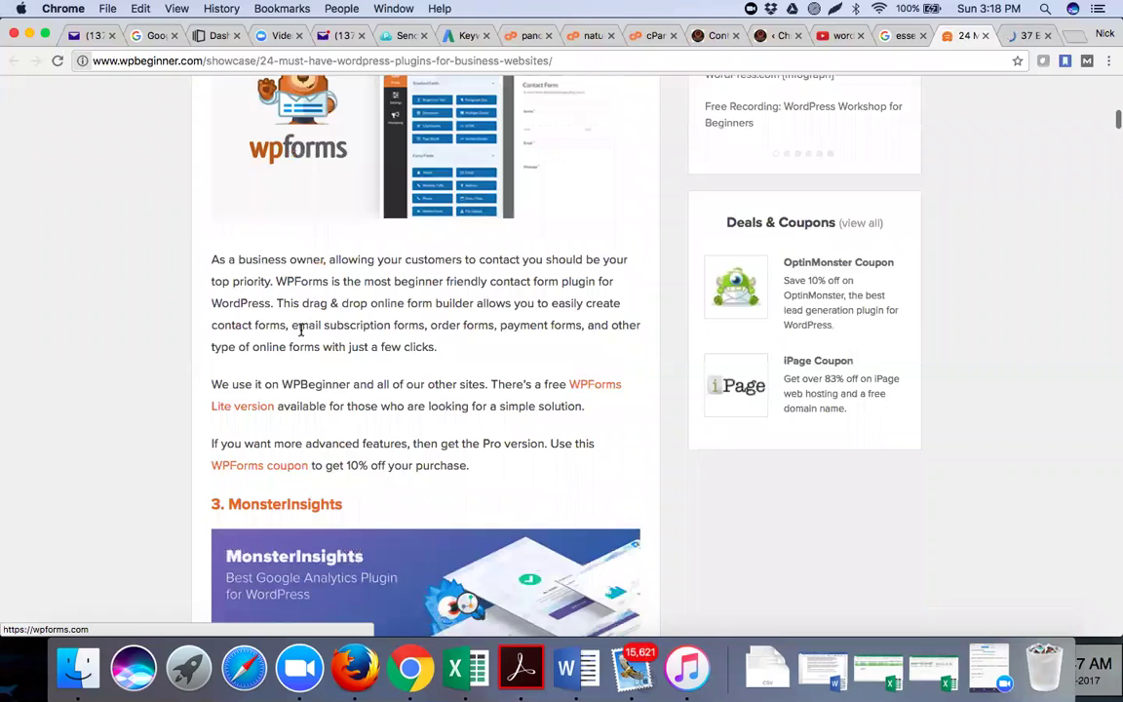
pyautogui.scroll(-10, 302, 329)
pyautogui.scroll(1, 421, 318)
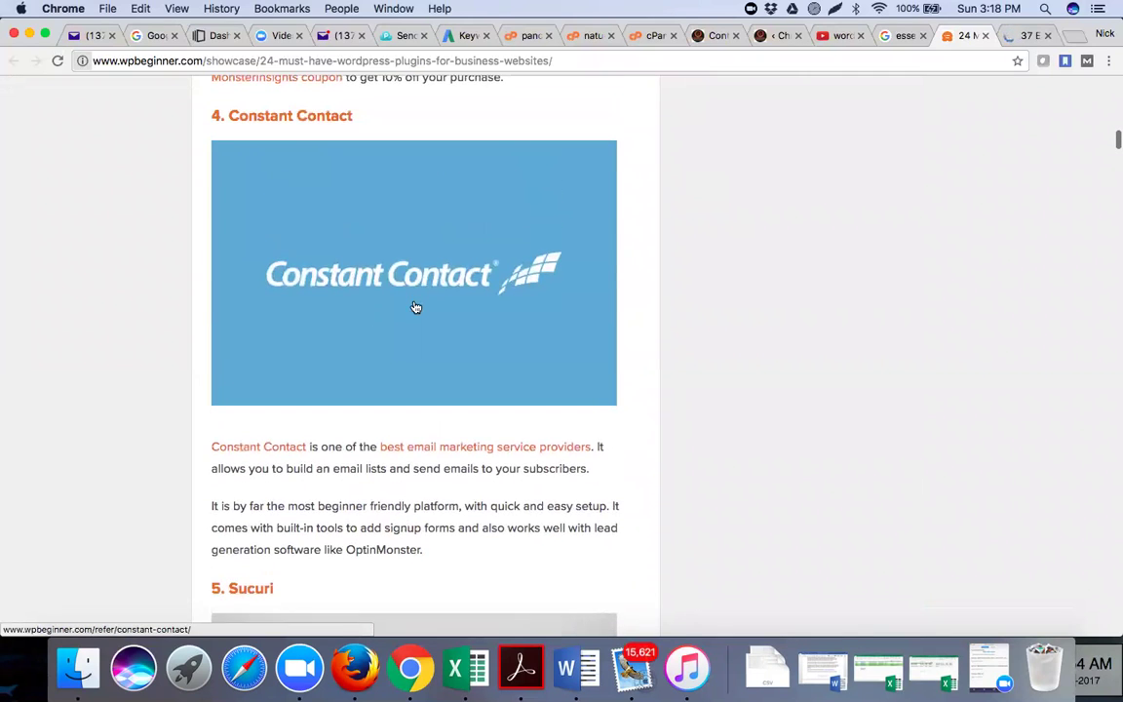
pyautogui.scroll(-3, 416, 307)
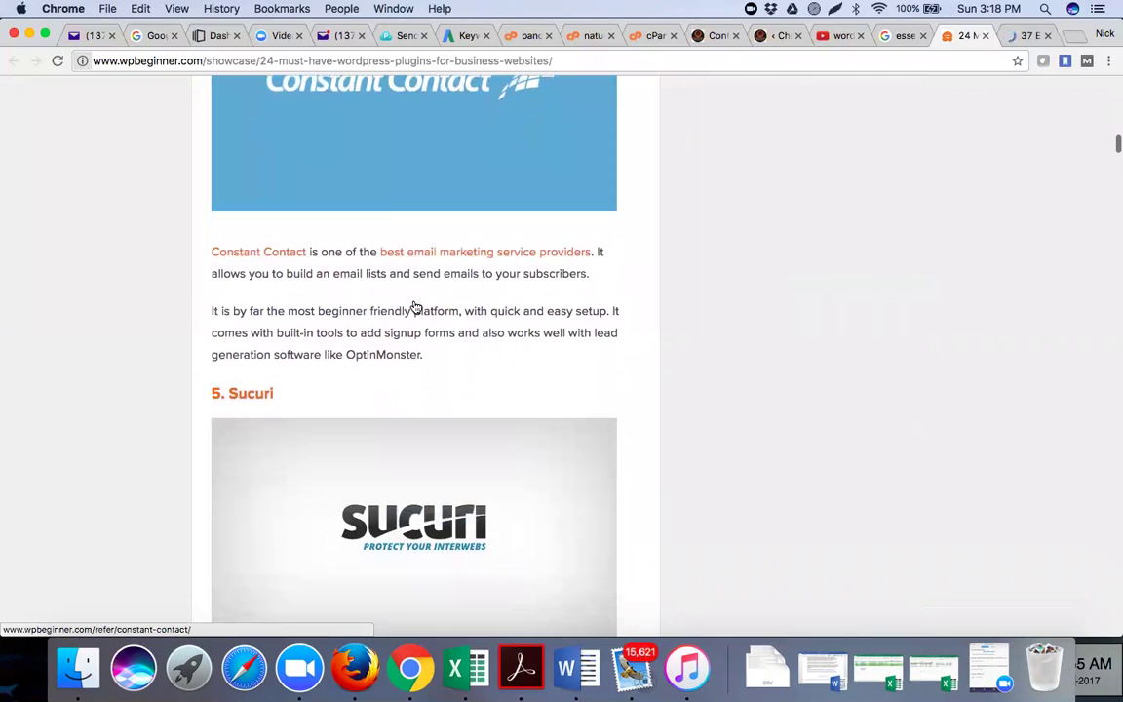
pyautogui.scroll(-3, 424, 304)
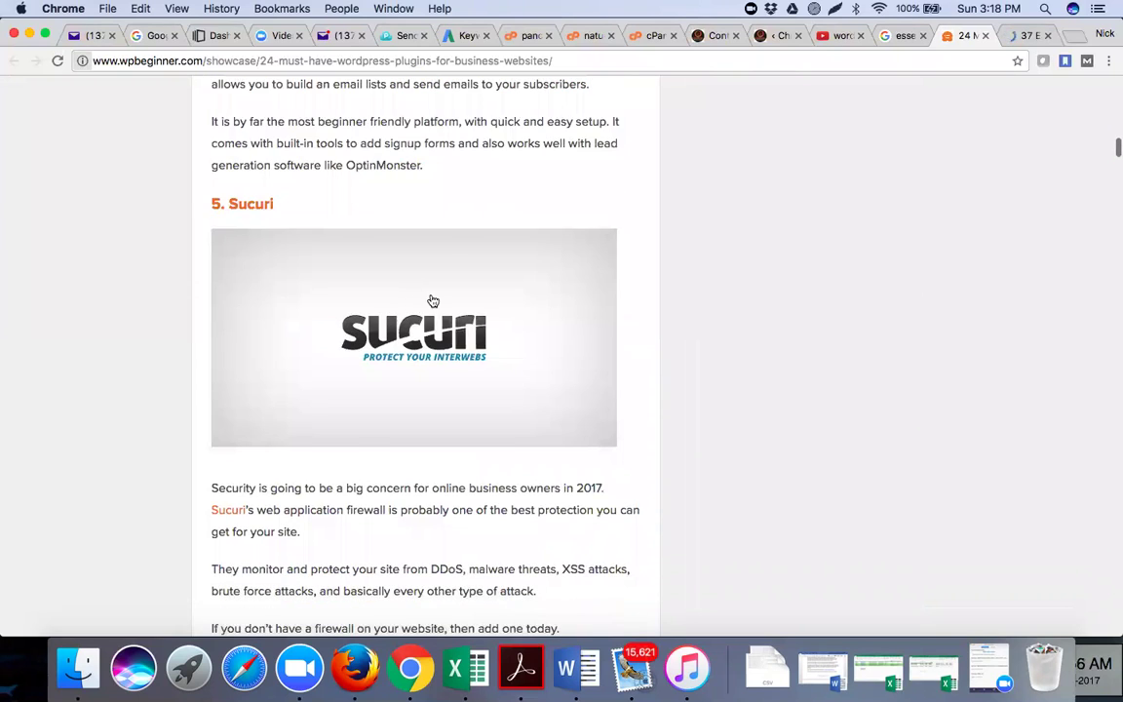
pyautogui.scroll(-3, 433, 301)
pyautogui.scroll(-5, 783, 123)
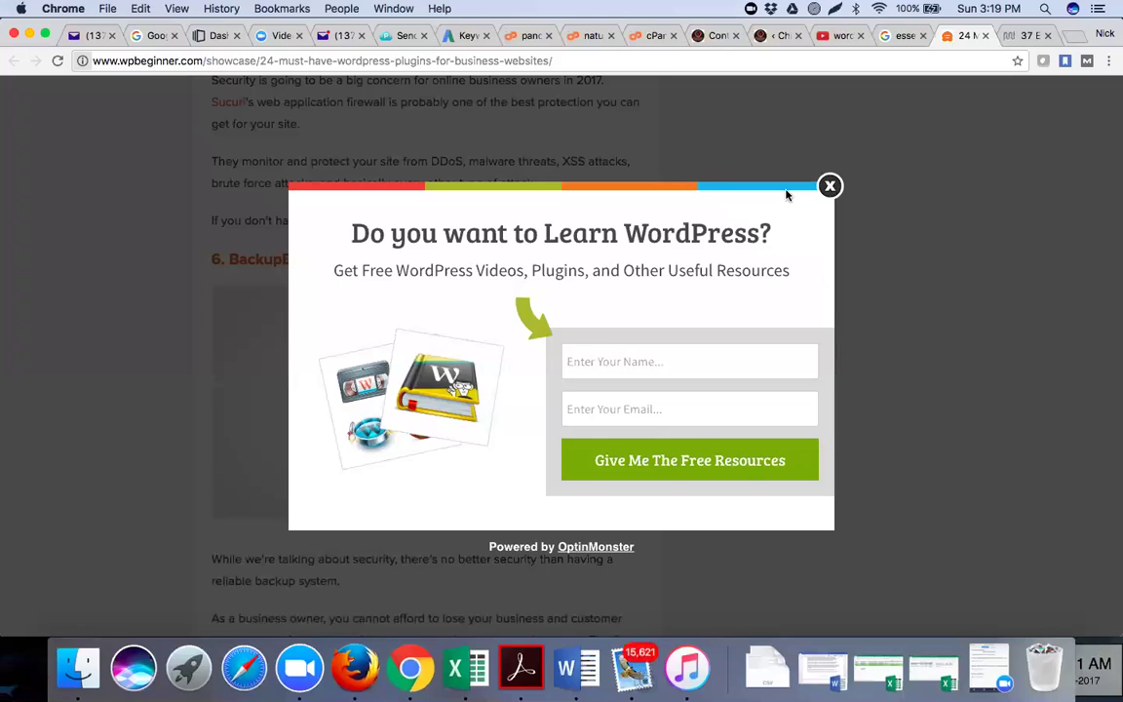
# Dismiss the Learn WordPress sign-up popup and return to the 1. OptinMonster heading
pyautogui.click(392, 564)
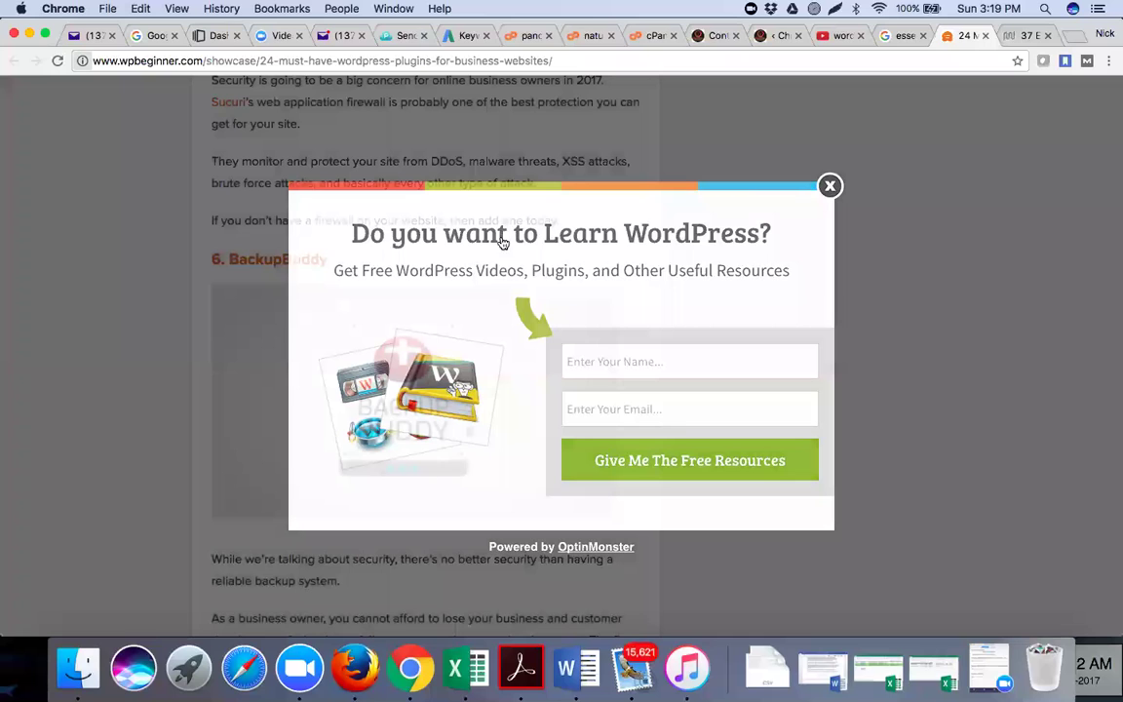
pyautogui.scroll(15, 312, 224)
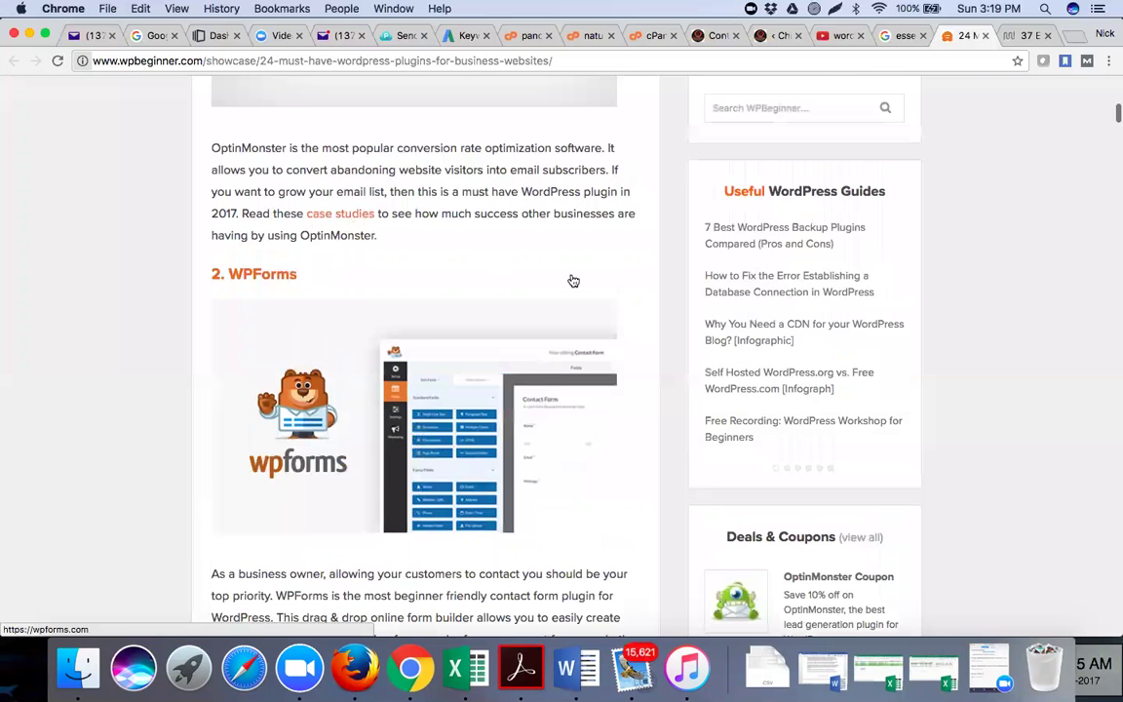
pyautogui.scroll(5, 662, 296)
pyautogui.click(669, 299)
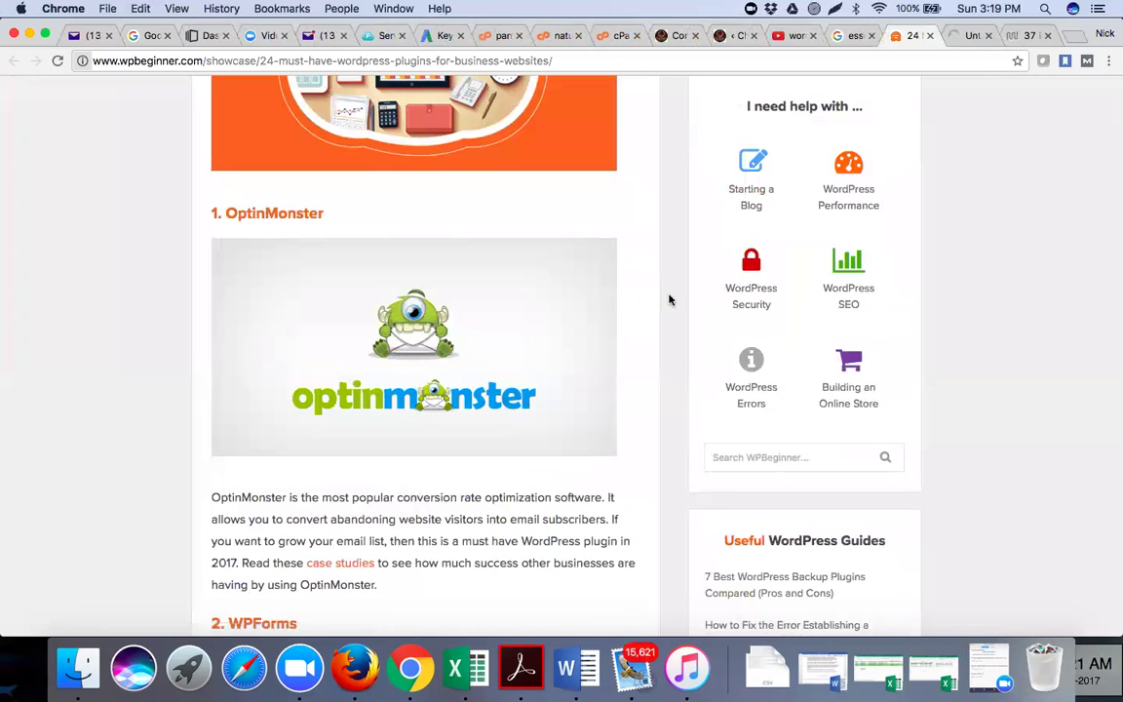
# Read the article past 24. Slack to its author box, then switch to the OptinMonster tab
pyautogui.scroll(-15, 669, 300)
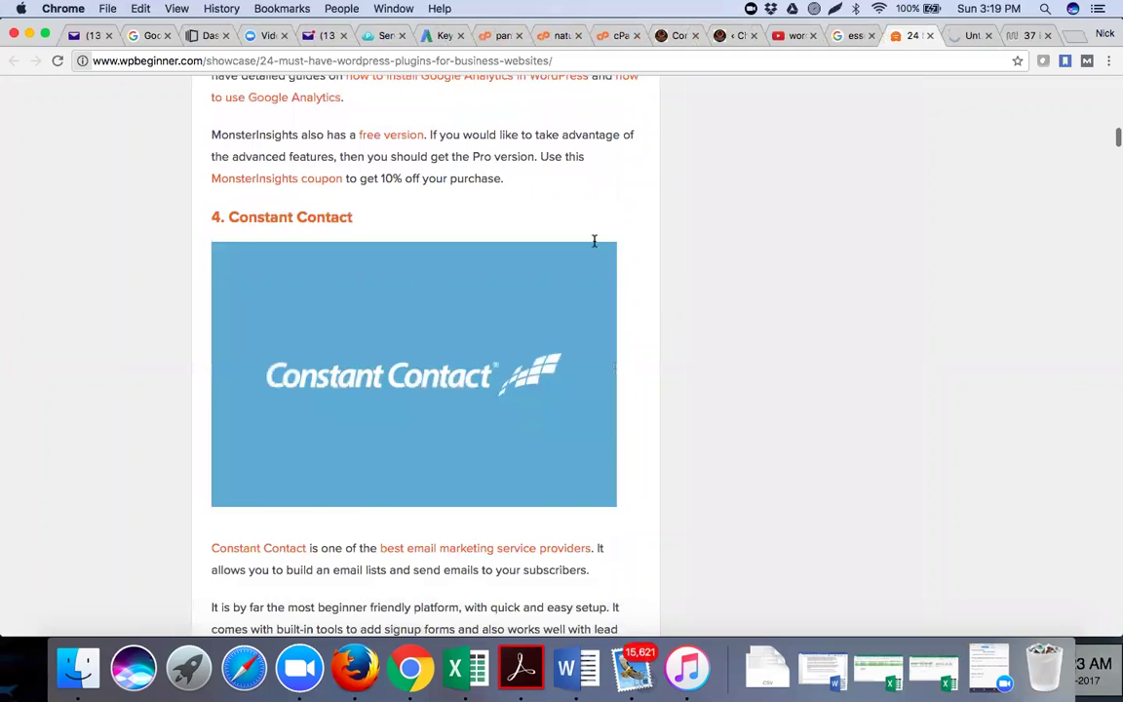
pyautogui.scroll(-10, 594, 241)
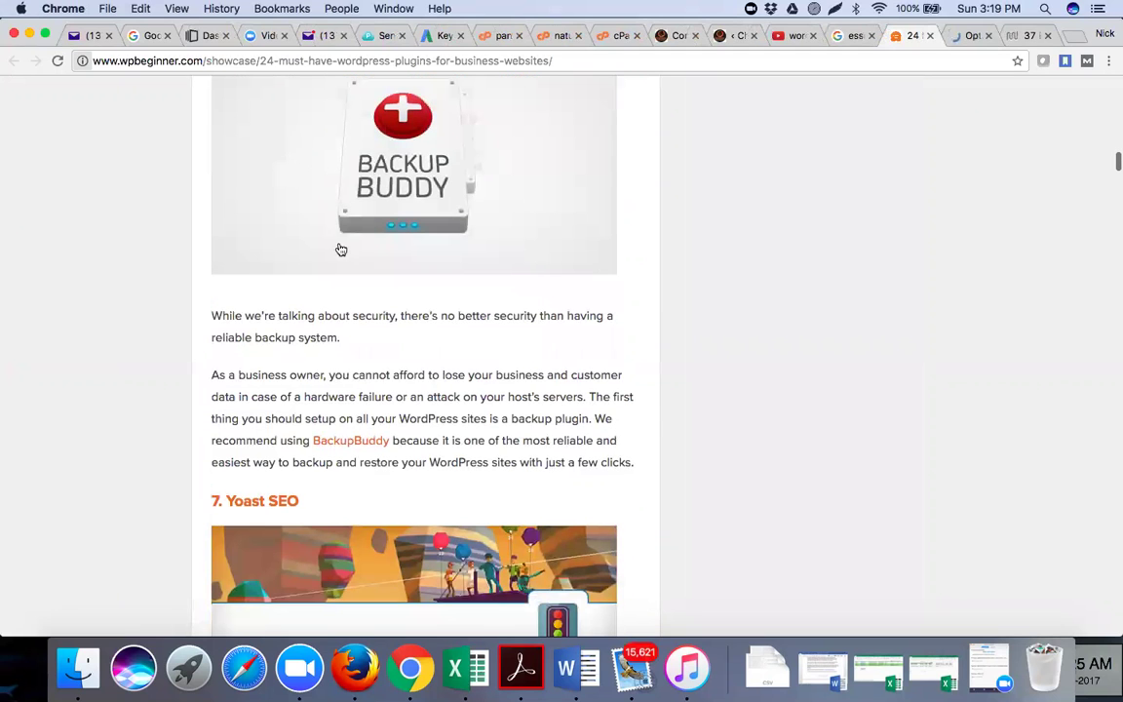
pyautogui.scroll(-5, 697, 363)
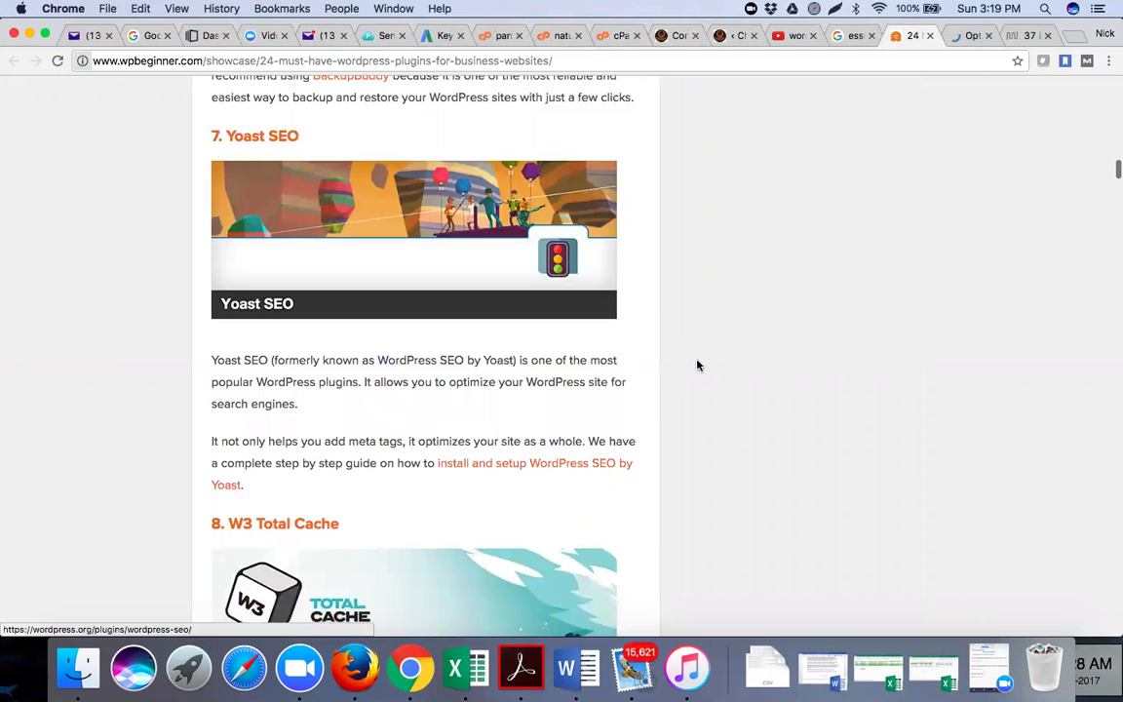
pyautogui.scroll(-5, 697, 365)
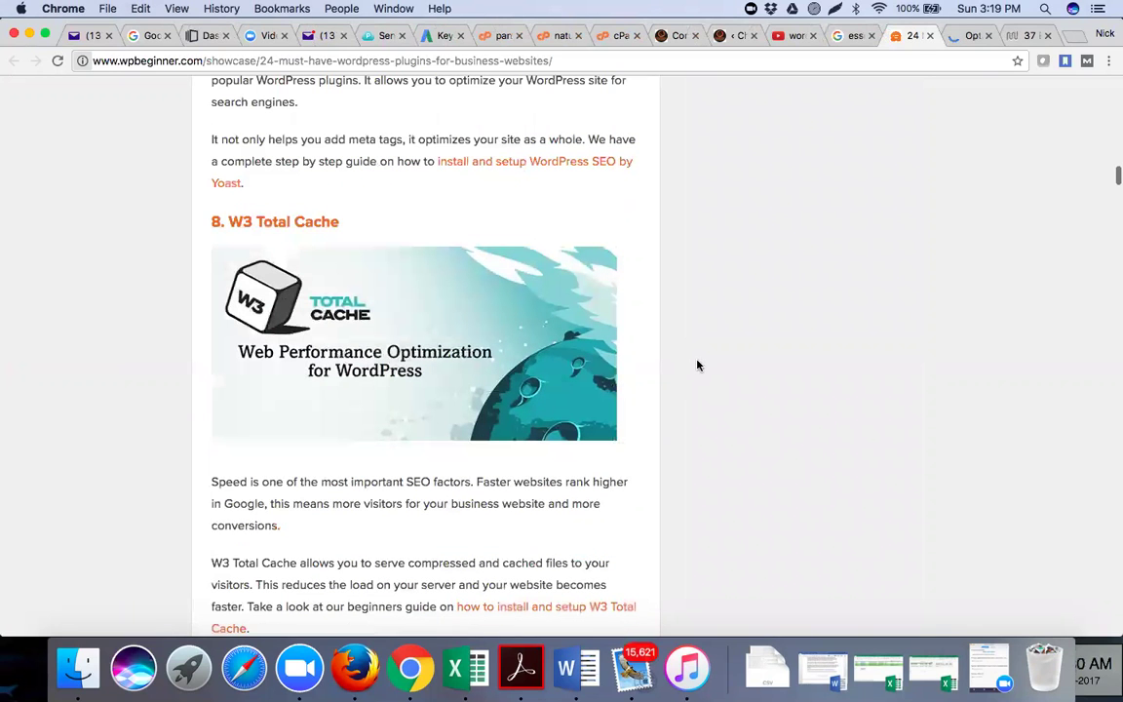
pyautogui.scroll(-8, 697, 365)
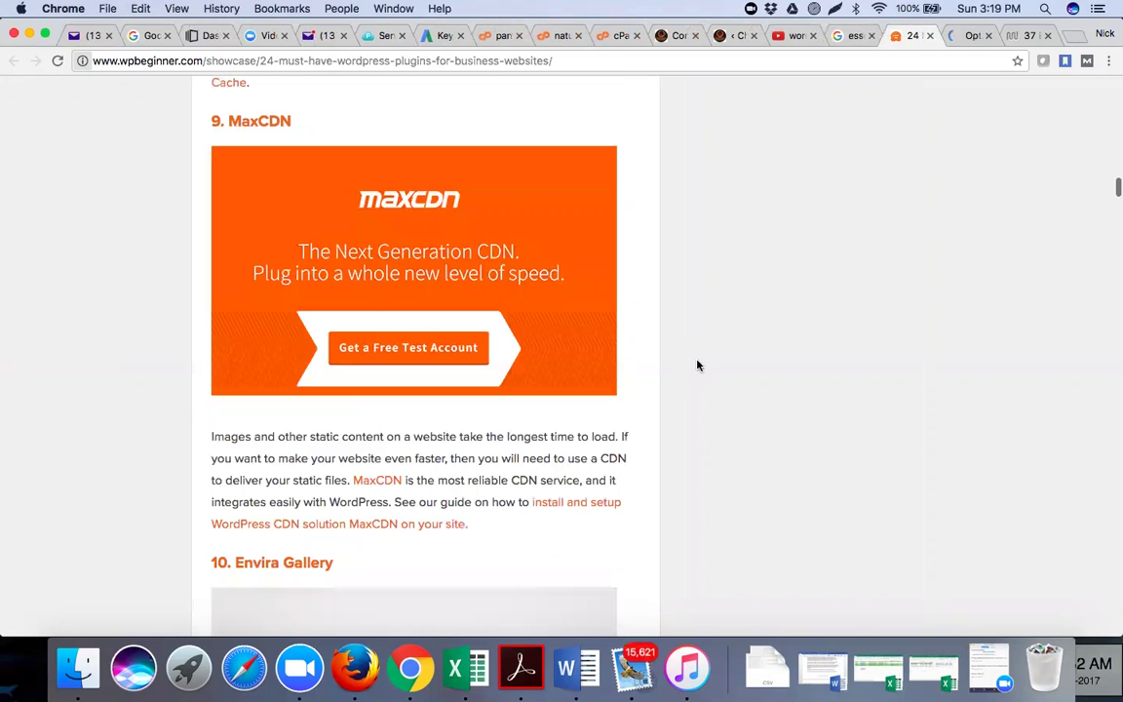
pyautogui.scroll(-5, 697, 365)
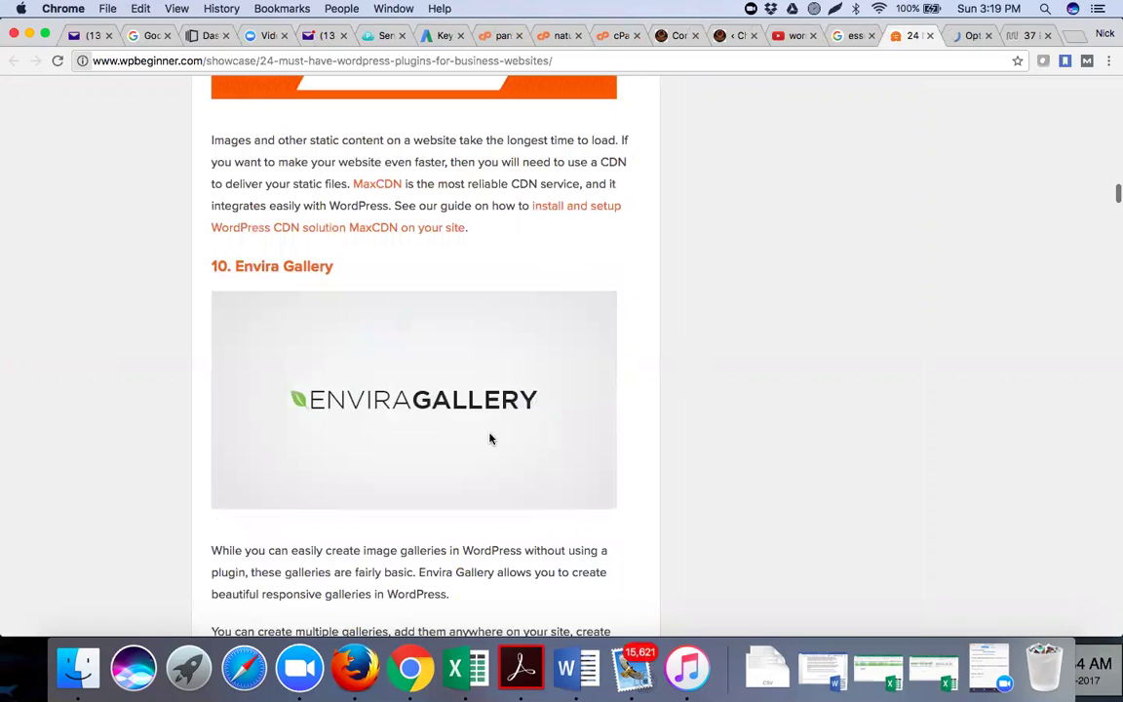
pyautogui.scroll(-8, 490, 439)
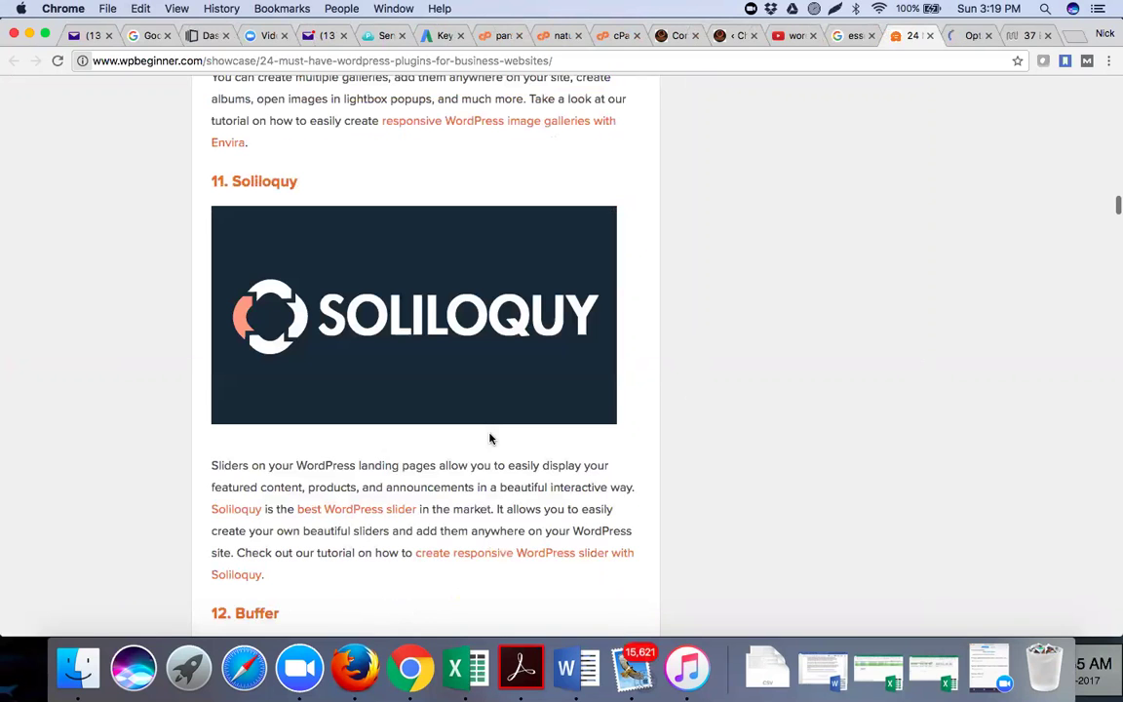
pyautogui.scroll(-5, 491, 439)
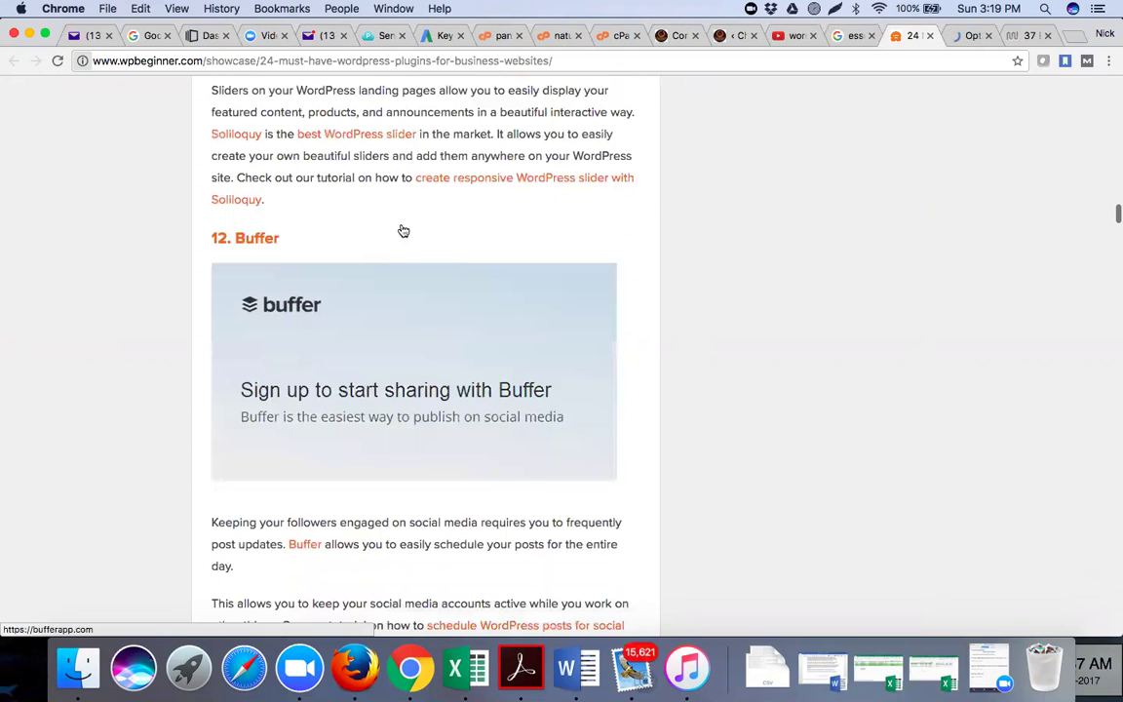
pyautogui.scroll(-3, 403, 231)
pyautogui.scroll(-12, 403, 231)
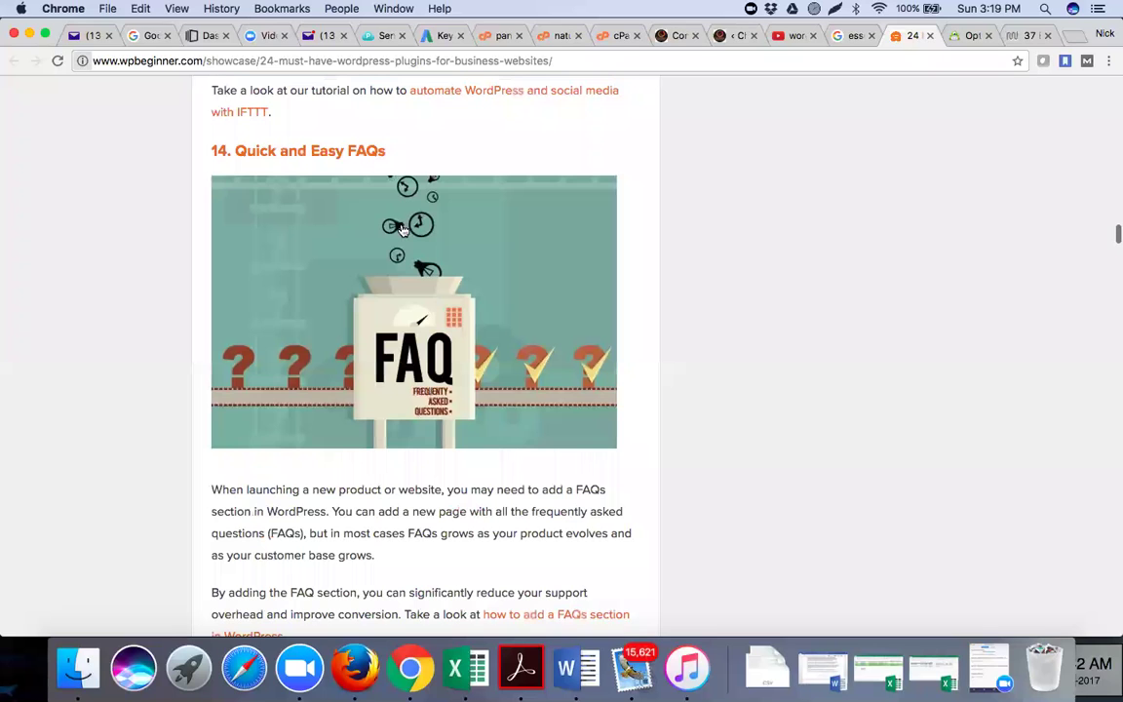
pyautogui.scroll(-7, 403, 229)
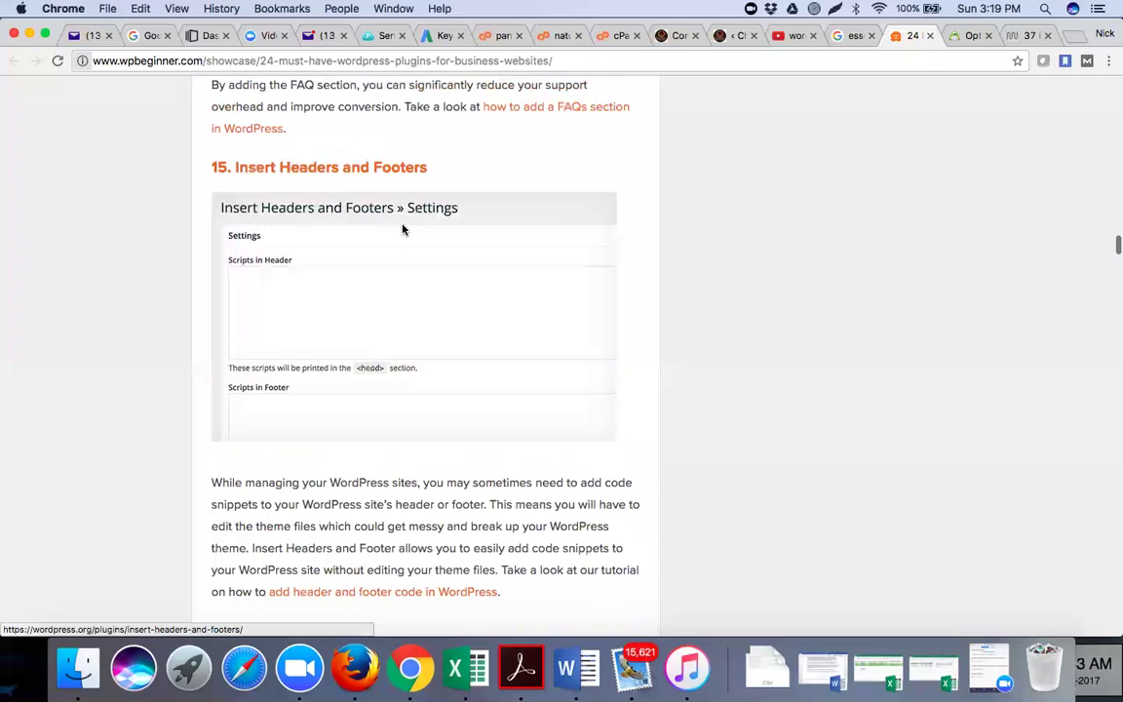
pyautogui.scroll(-11, 403, 230)
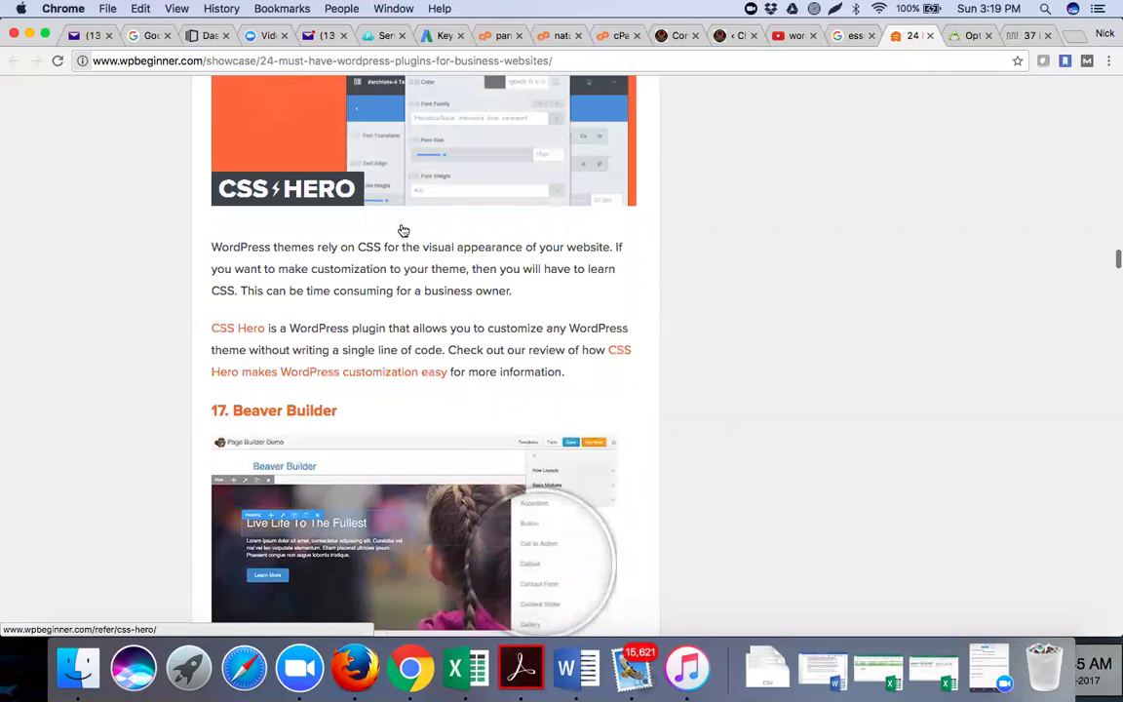
pyautogui.scroll(-9, 403, 231)
pyautogui.scroll(-6, 404, 230)
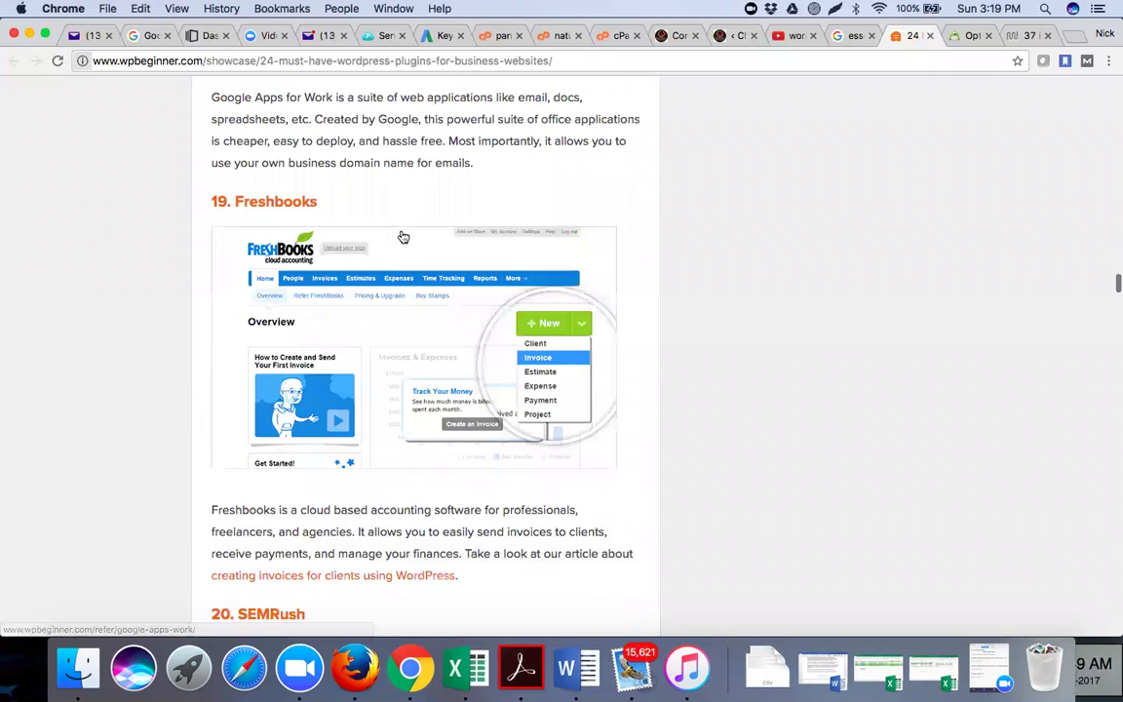
pyautogui.scroll(-7, 403, 237)
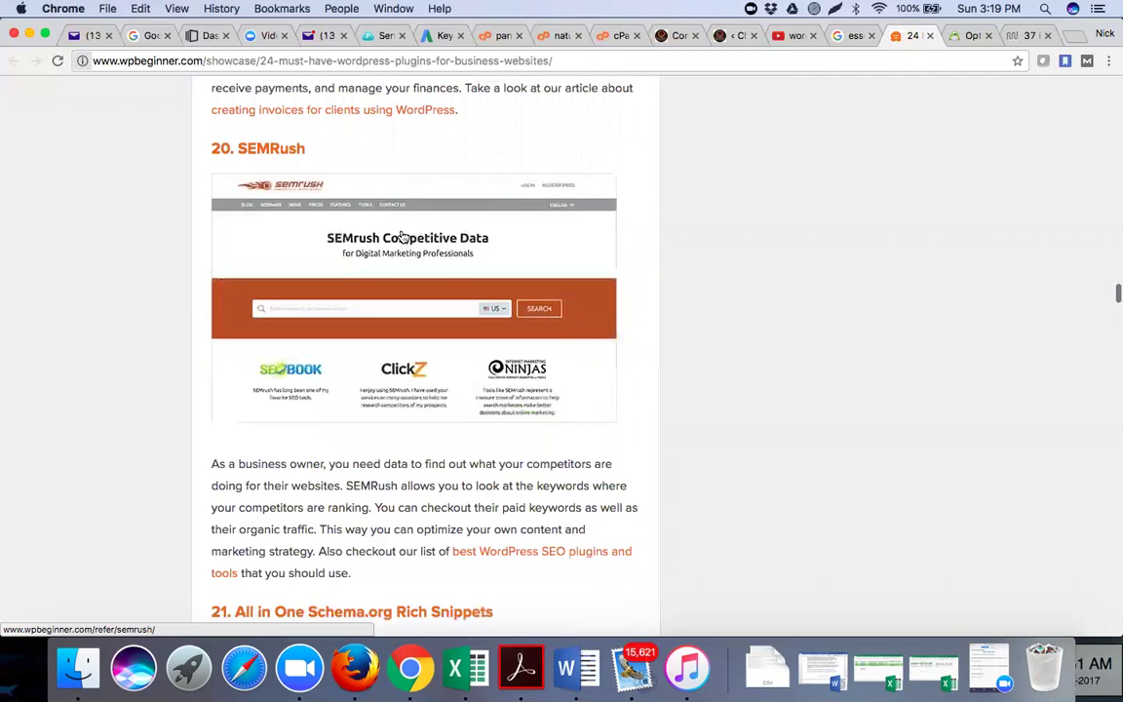
pyautogui.scroll(-7, 404, 236)
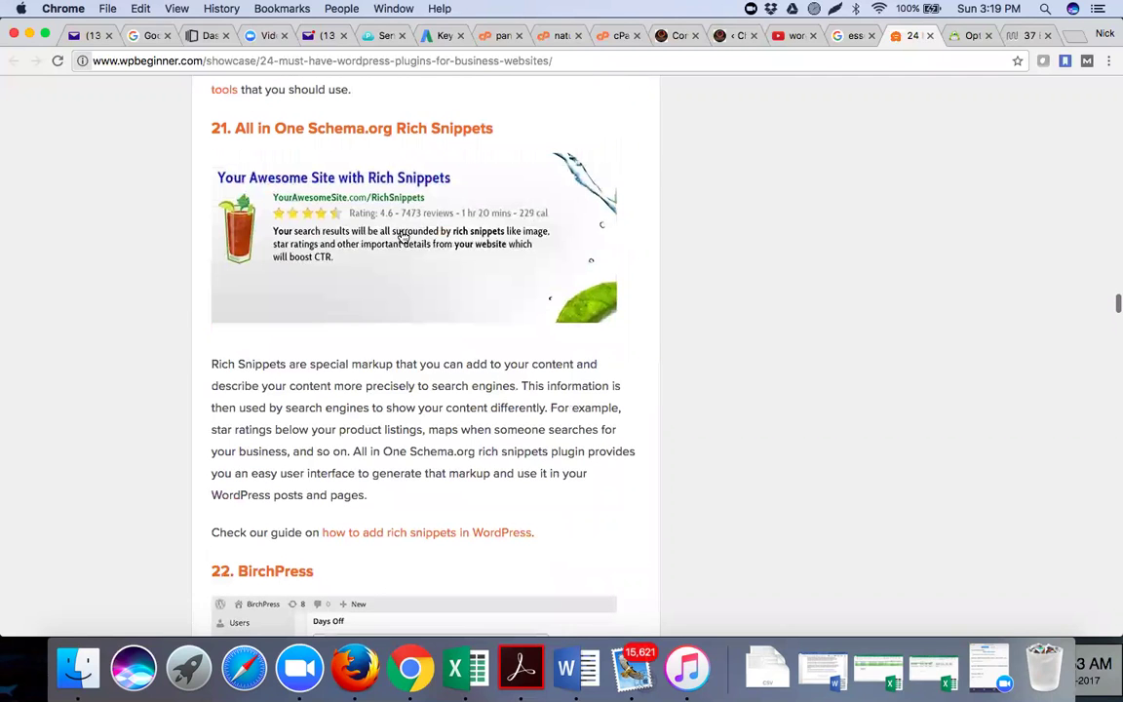
pyautogui.scroll(-7, 402, 232)
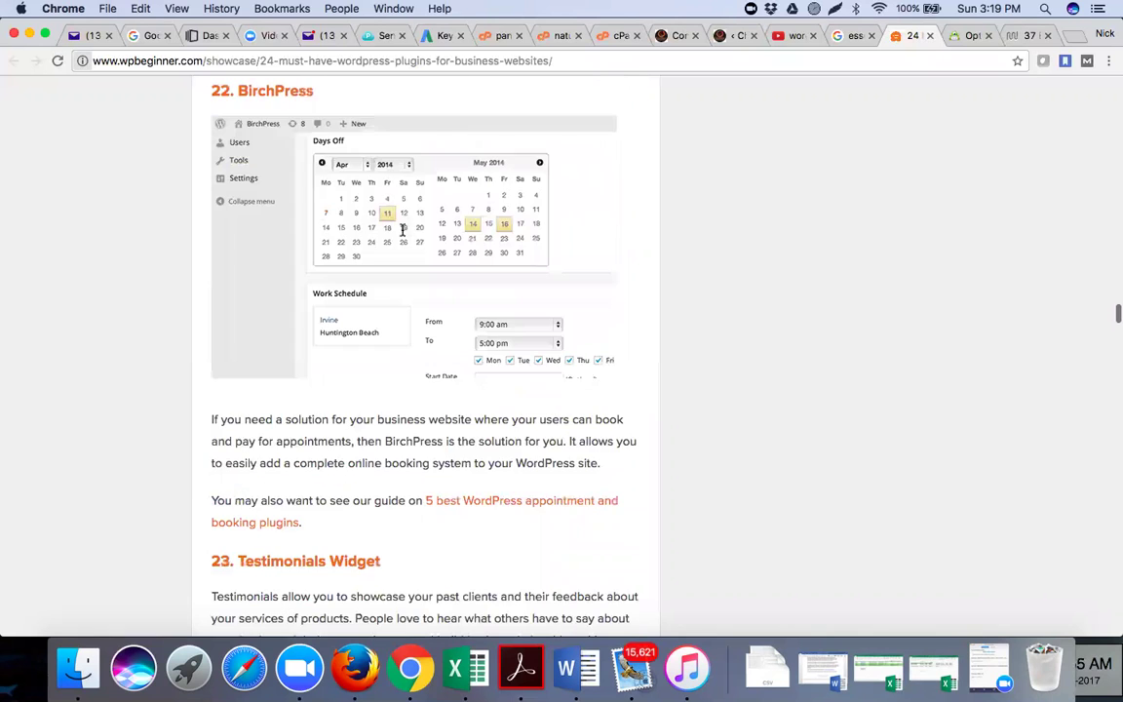
pyautogui.scroll(-10, 403, 230)
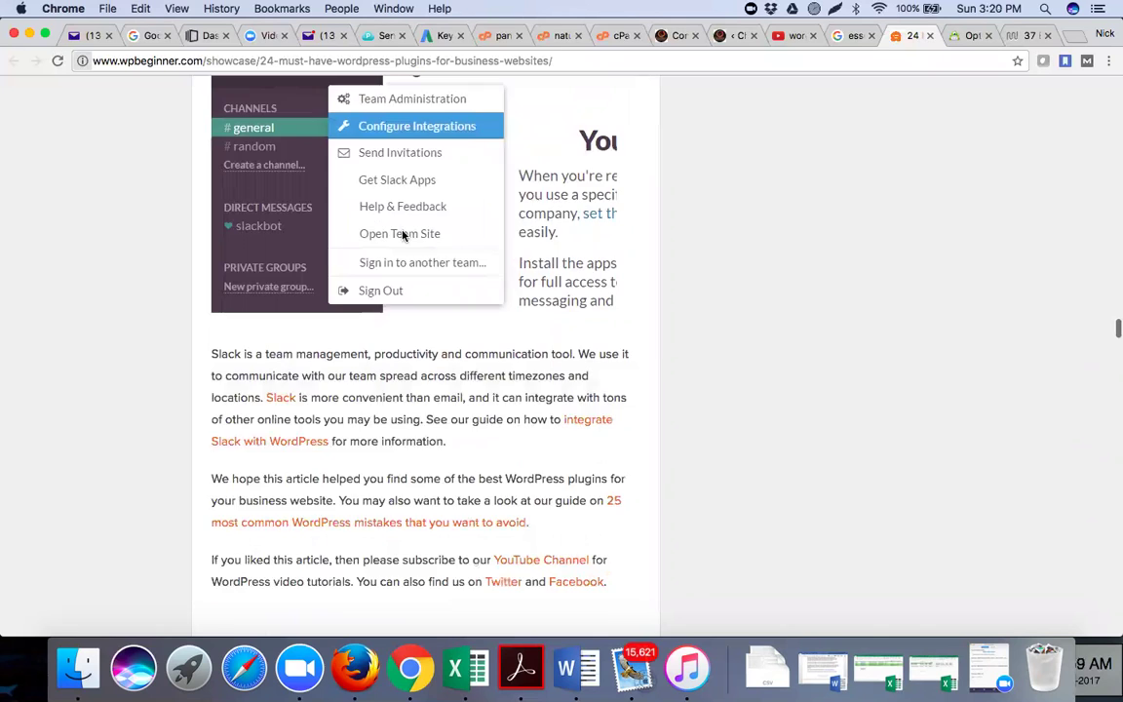
pyautogui.scroll(-1, 401, 230)
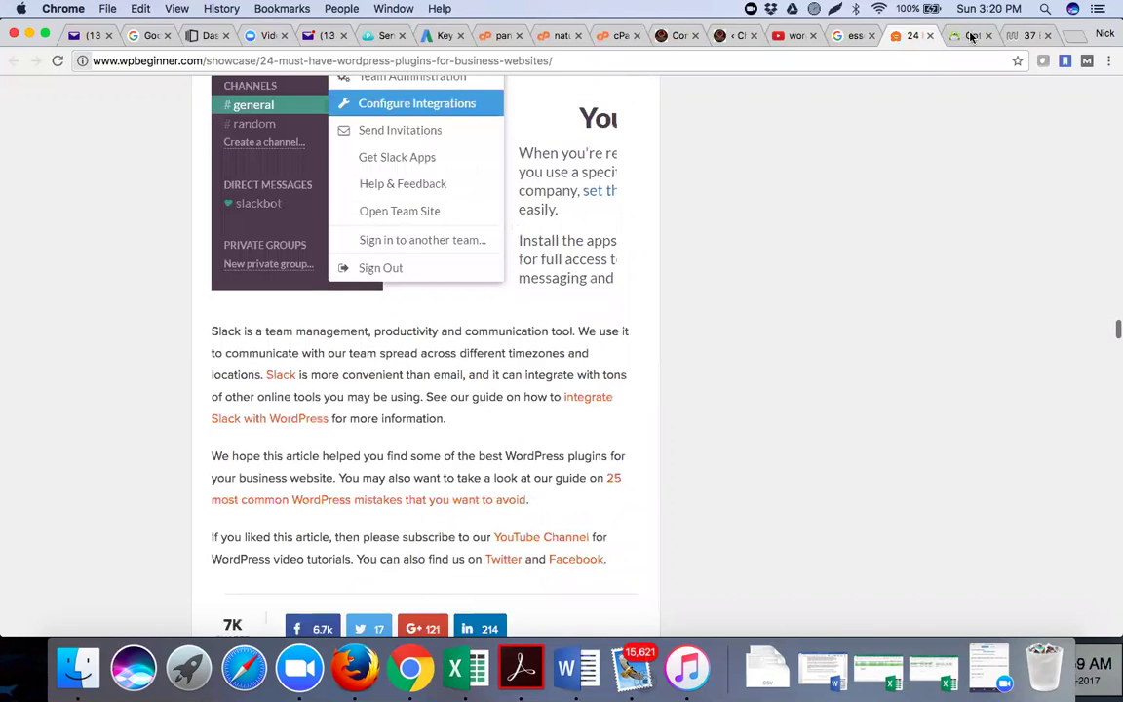
pyautogui.scroll(-11, 971, 36)
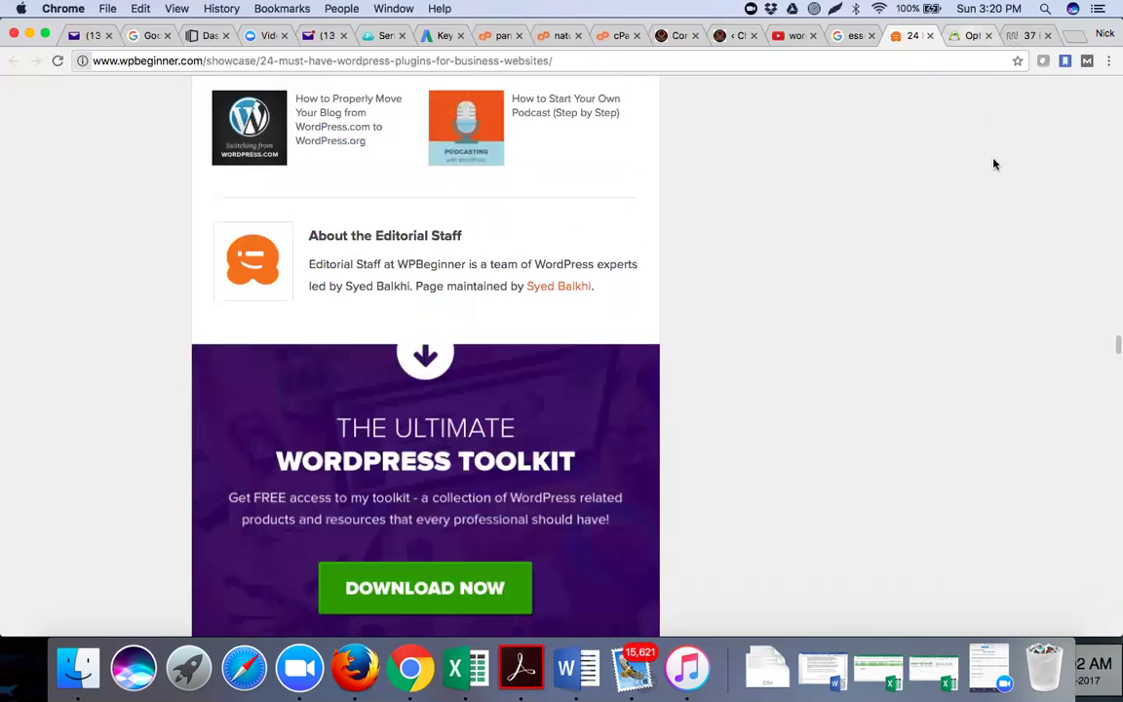
pyautogui.hotkey('ctrl', 'Tab')
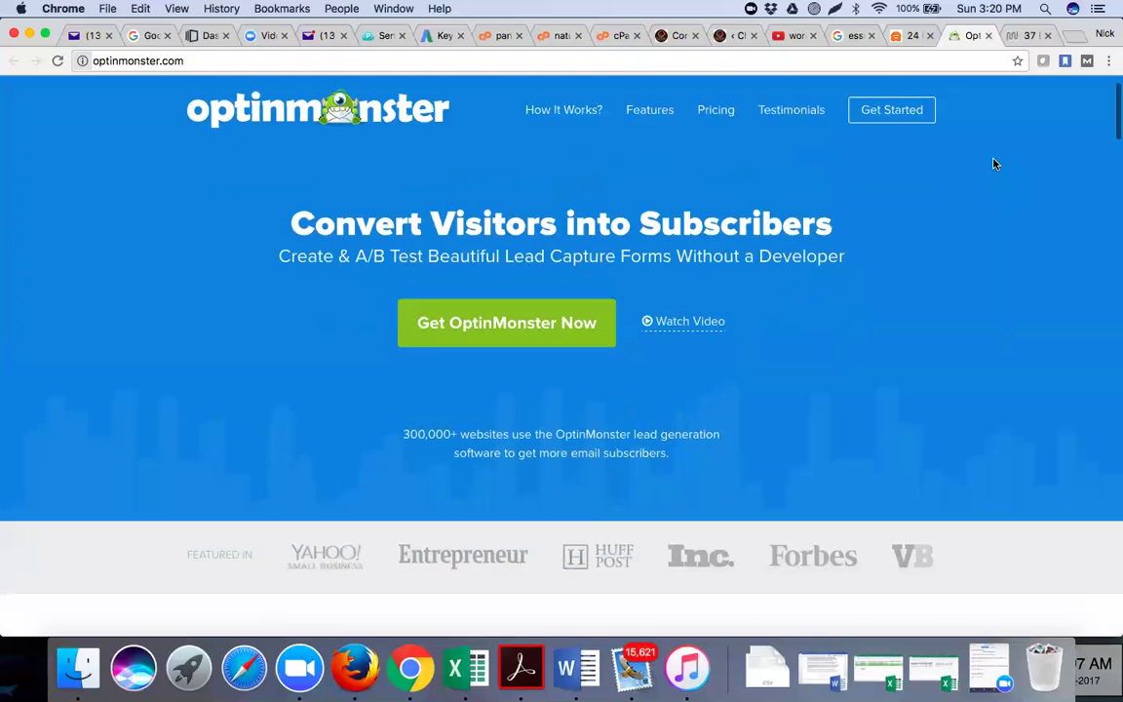
# Scroll OptinMonster's homepage past its integrations and visitor counter to the Exit Intent and A/B testing features
pyautogui.scroll(-3, 993, 163)
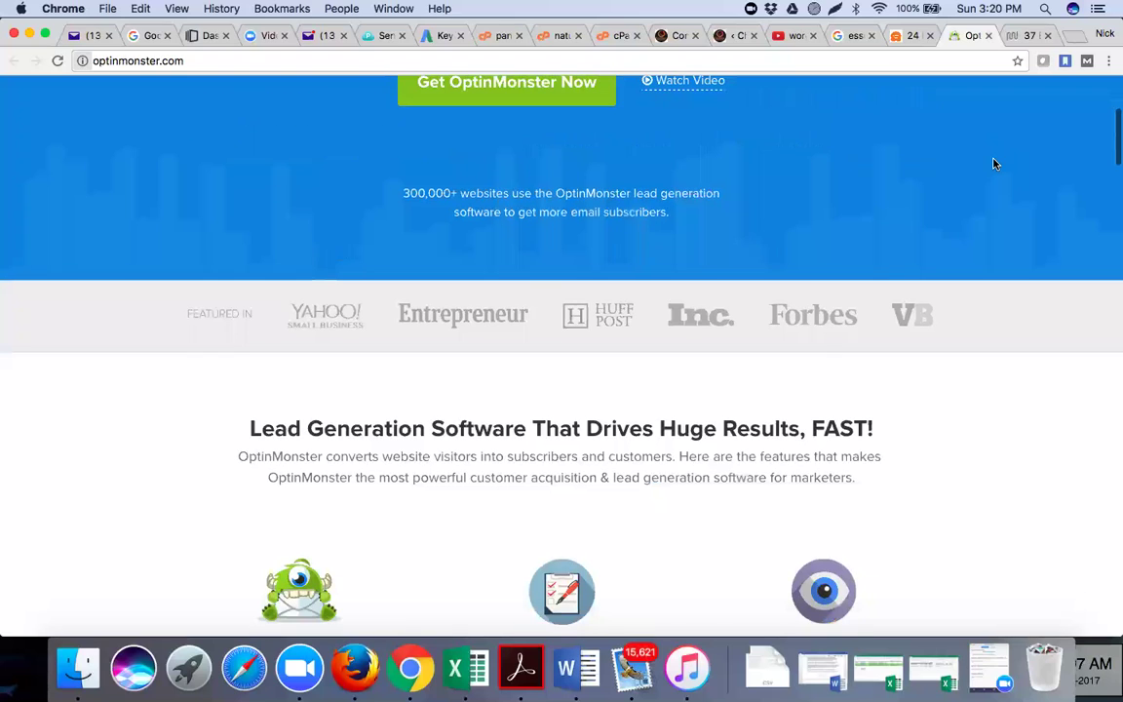
pyautogui.scroll(-9, 300, 192)
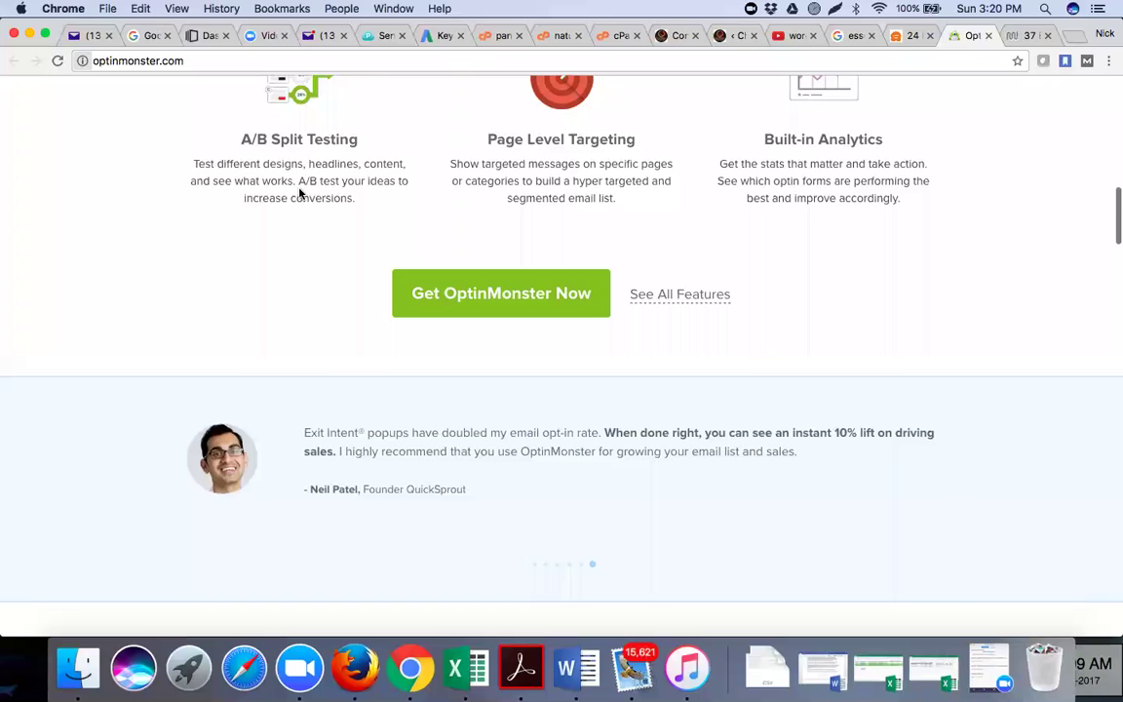
pyautogui.scroll(-6, 301, 192)
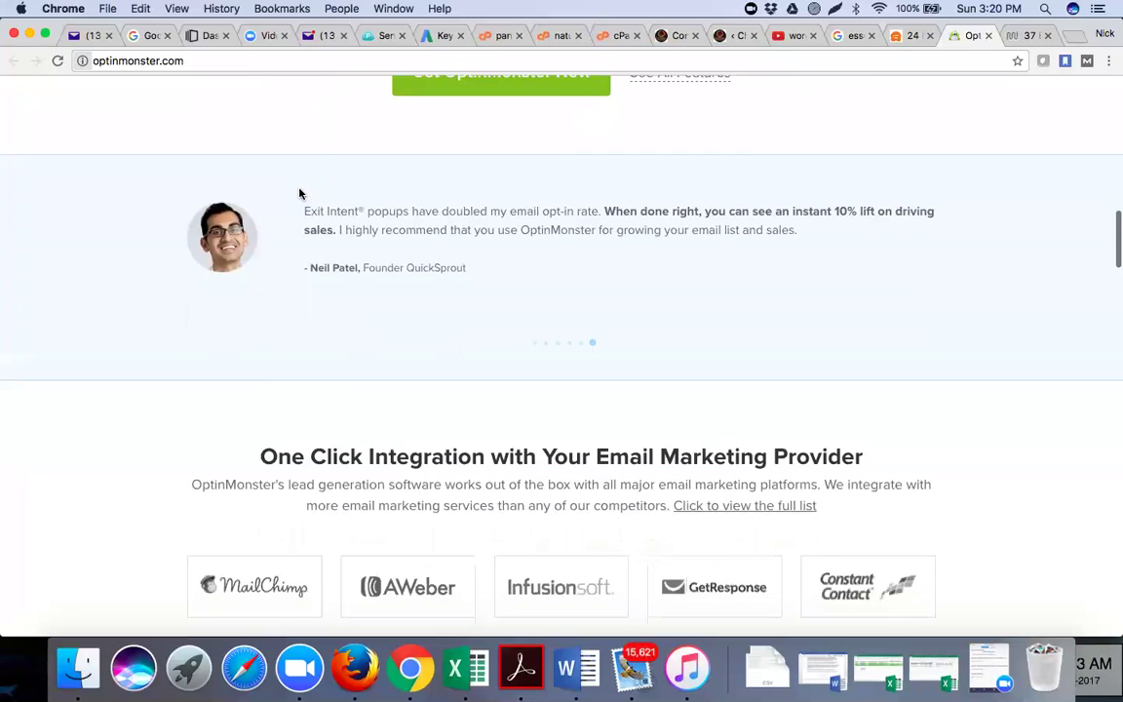
pyautogui.scroll(-1, 300, 192)
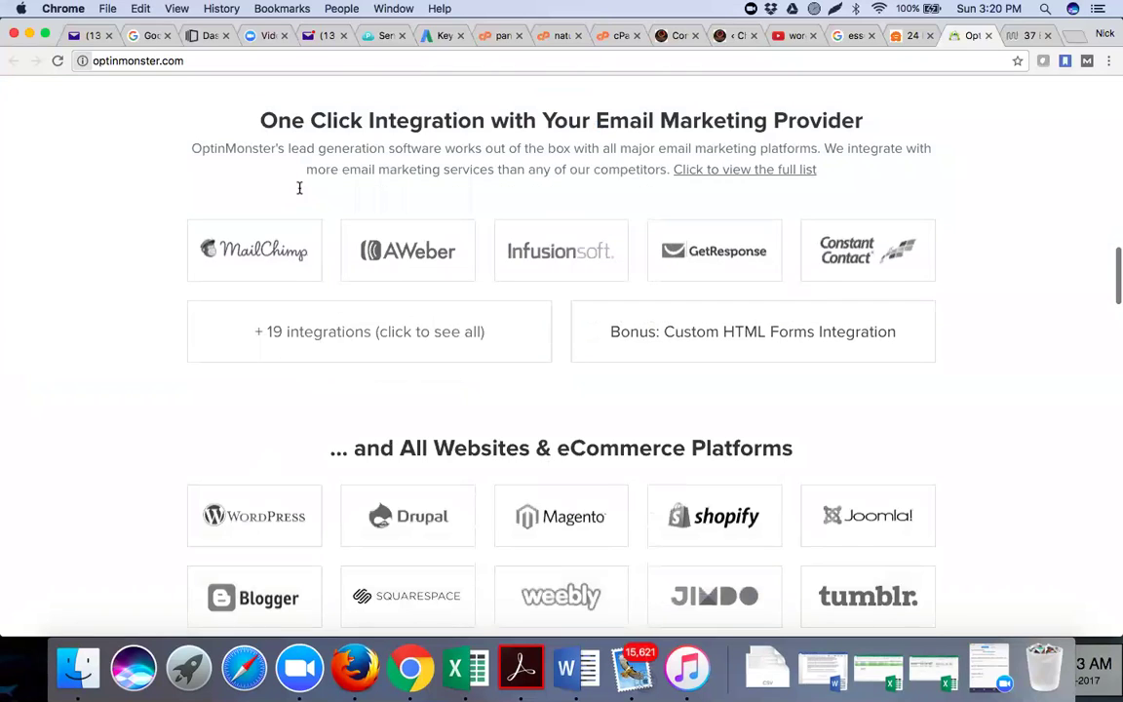
pyautogui.scroll(-10, 299, 188)
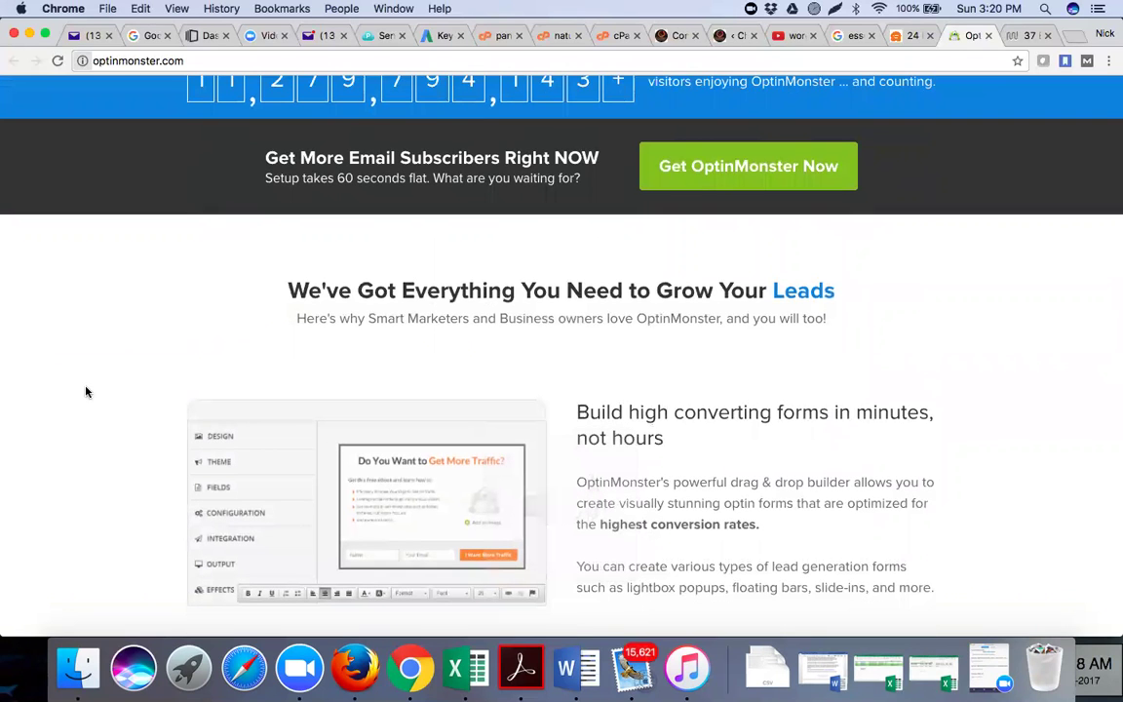
pyautogui.scroll(-10, 86, 391)
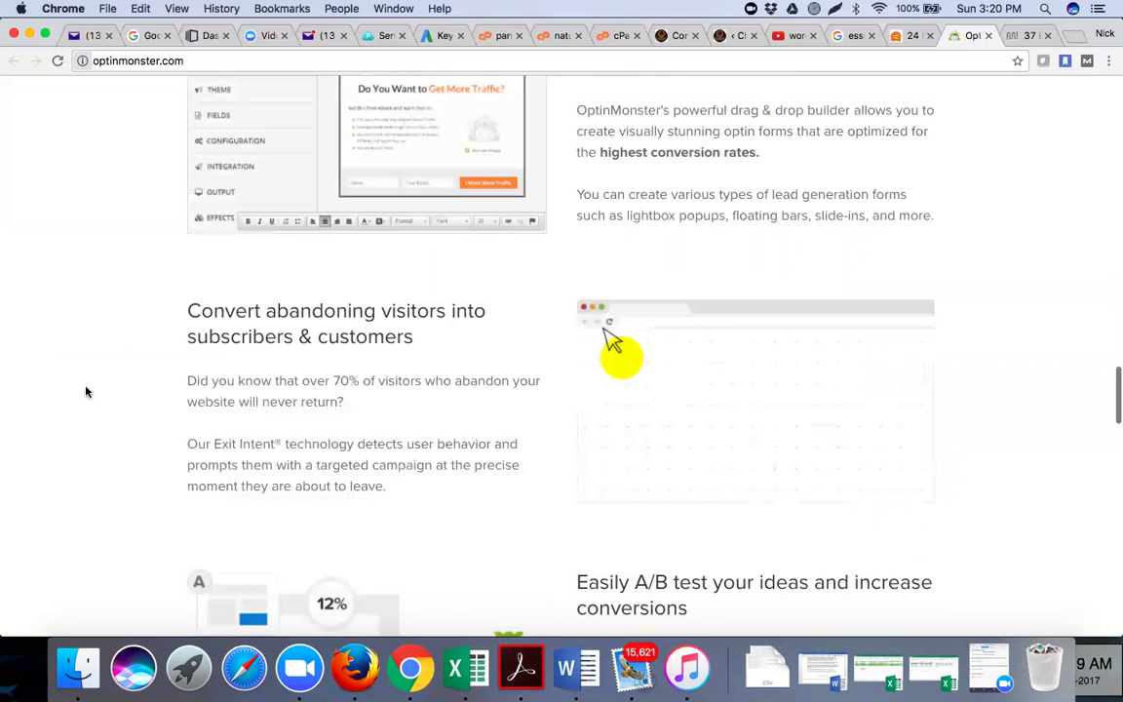
pyautogui.scroll(-2, 86, 391)
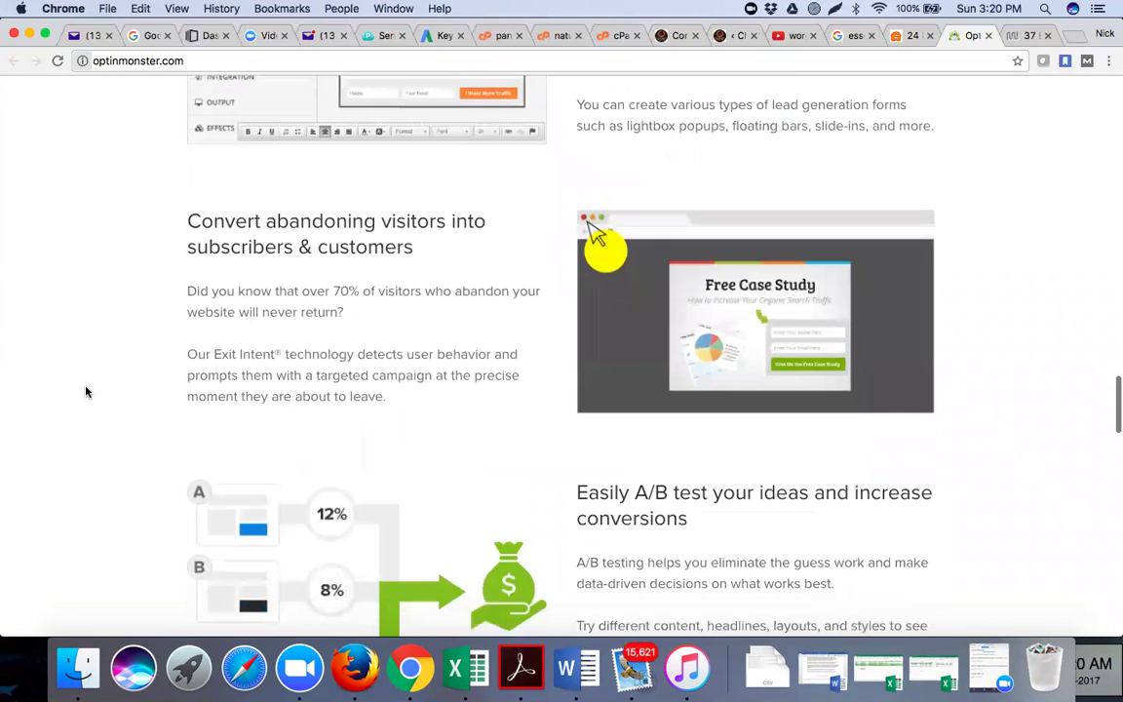
pyautogui.scroll(-12, 86, 392)
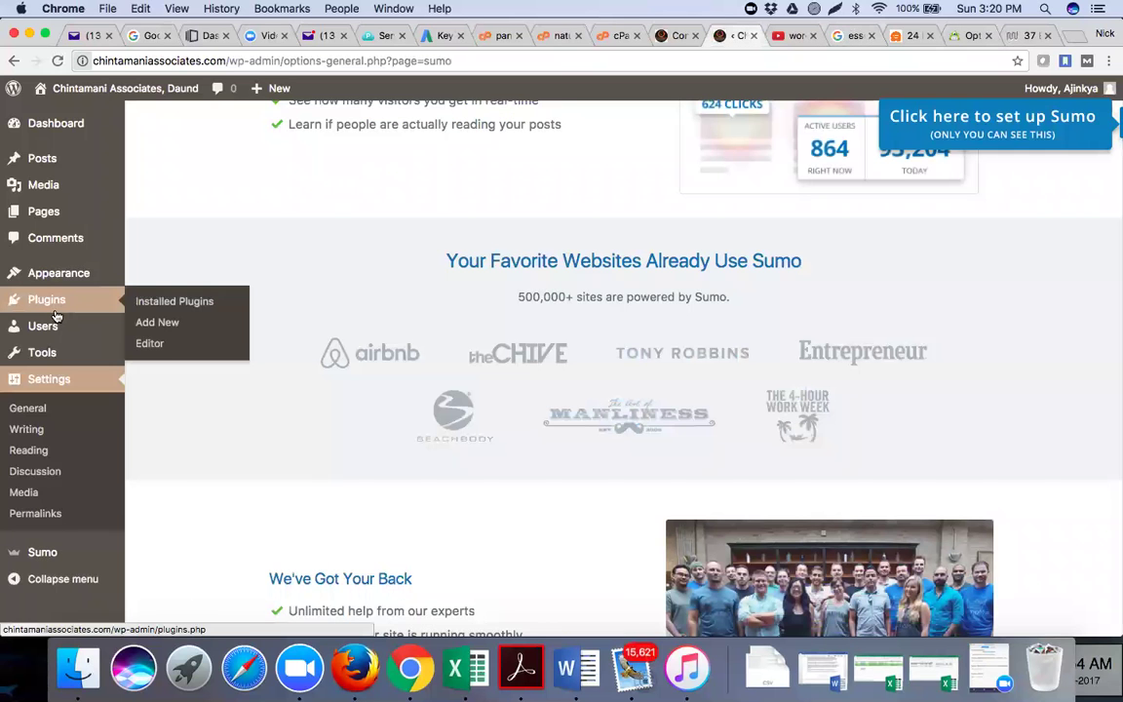
# Look through the Reading, General and Writing settings pages, ending back on Reading
pyautogui.click(44, 451)
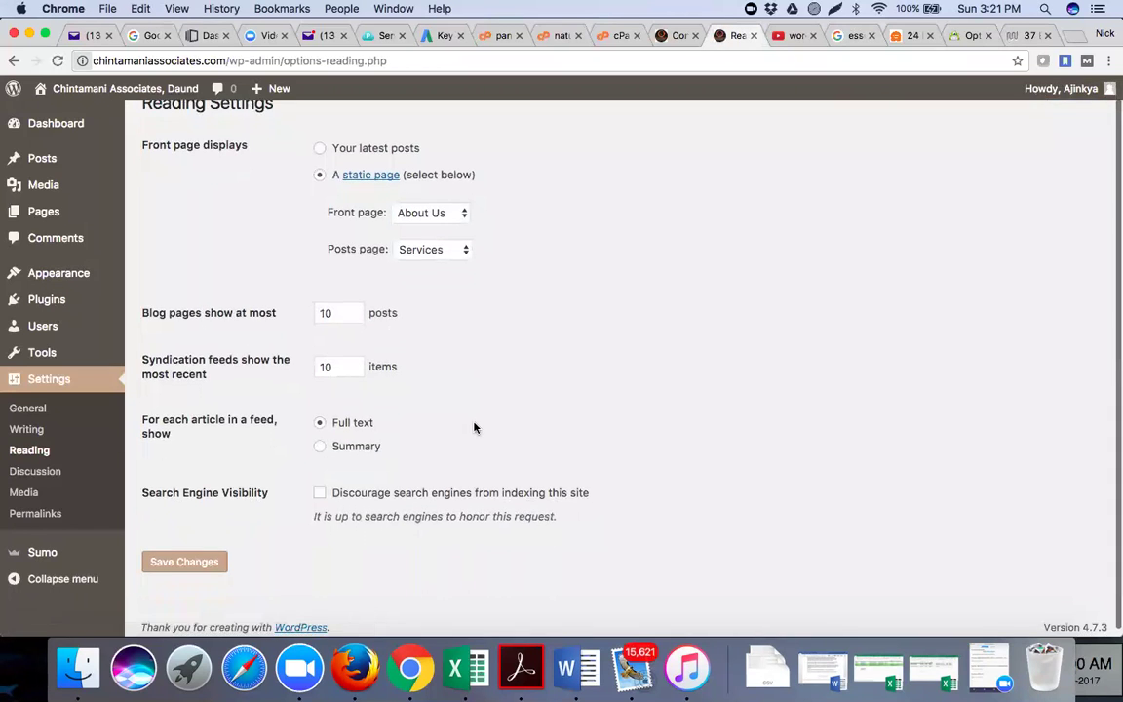
pyautogui.click(28, 414)
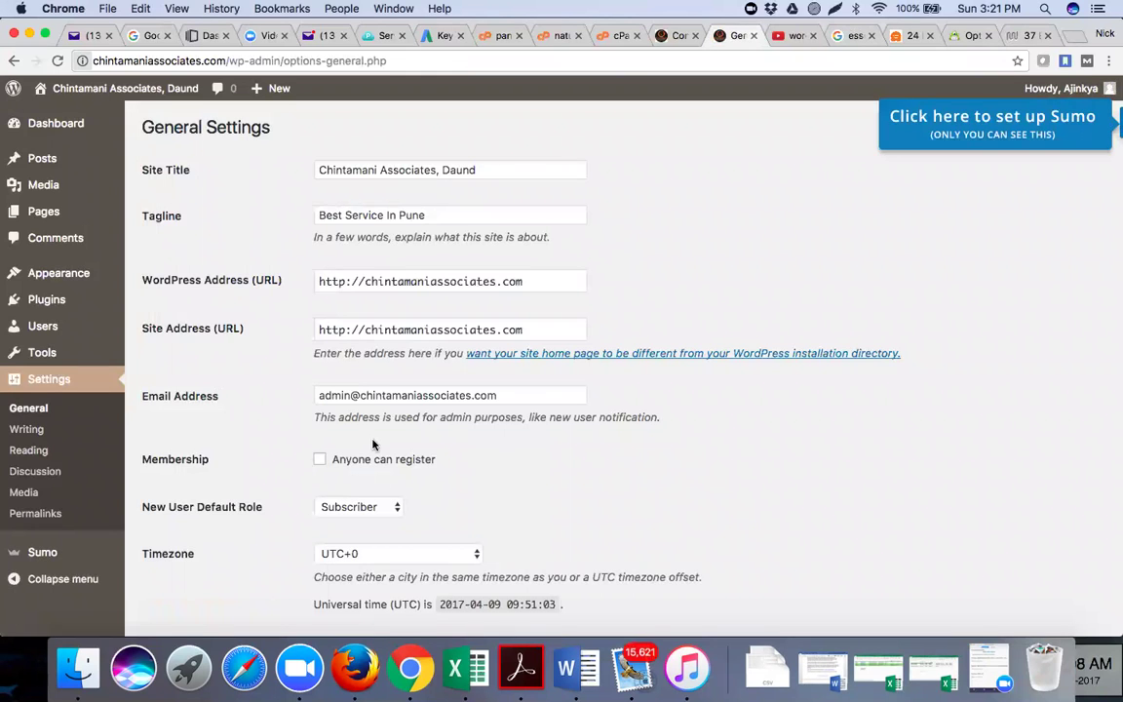
pyautogui.scroll(-3, 371, 442)
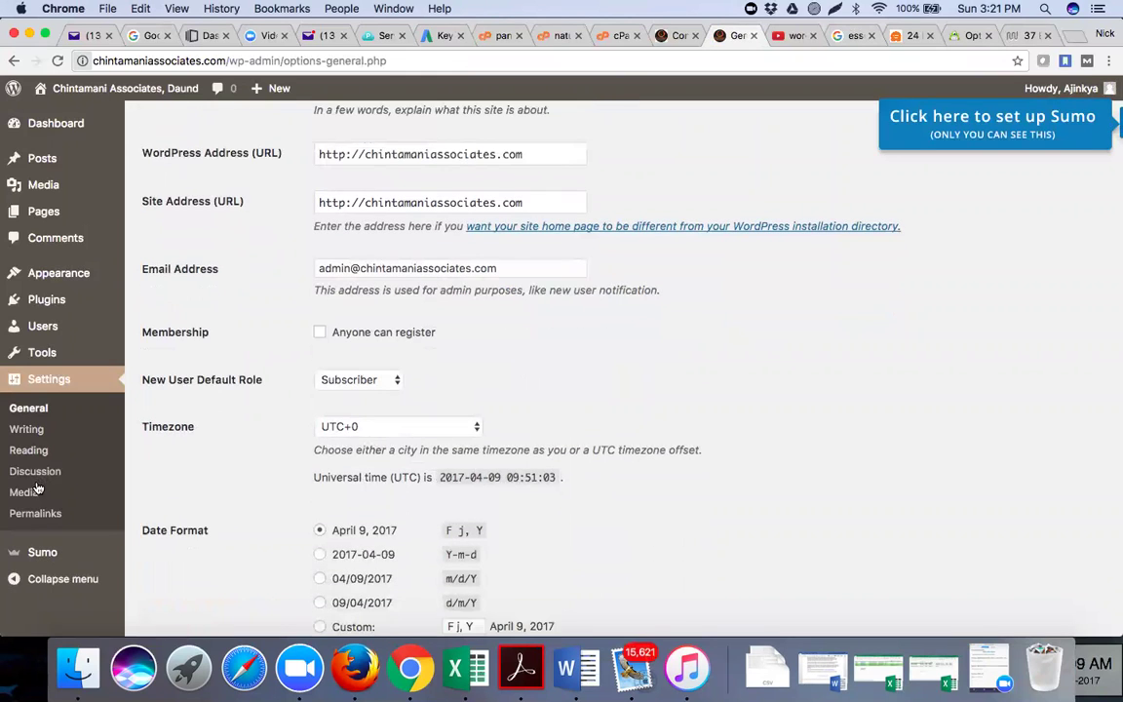
pyautogui.scroll(-1, 36, 444)
pyautogui.scroll(-5, 44, 434)
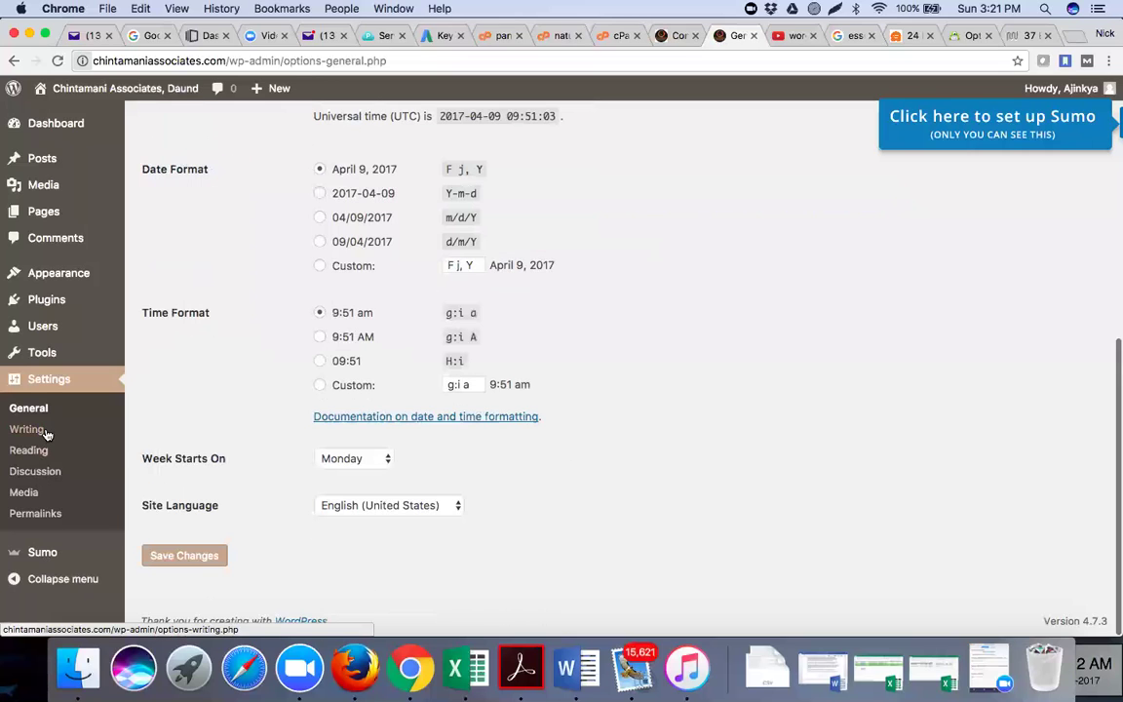
pyautogui.click(46, 434)
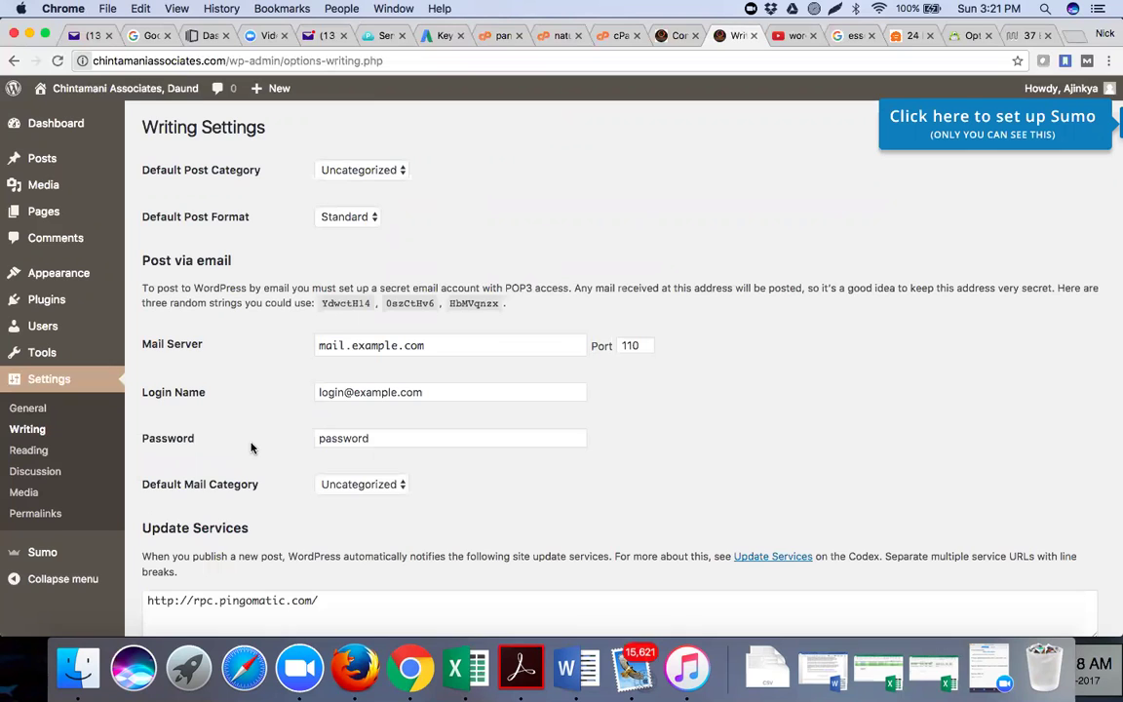
pyautogui.scroll(-3, 251, 448)
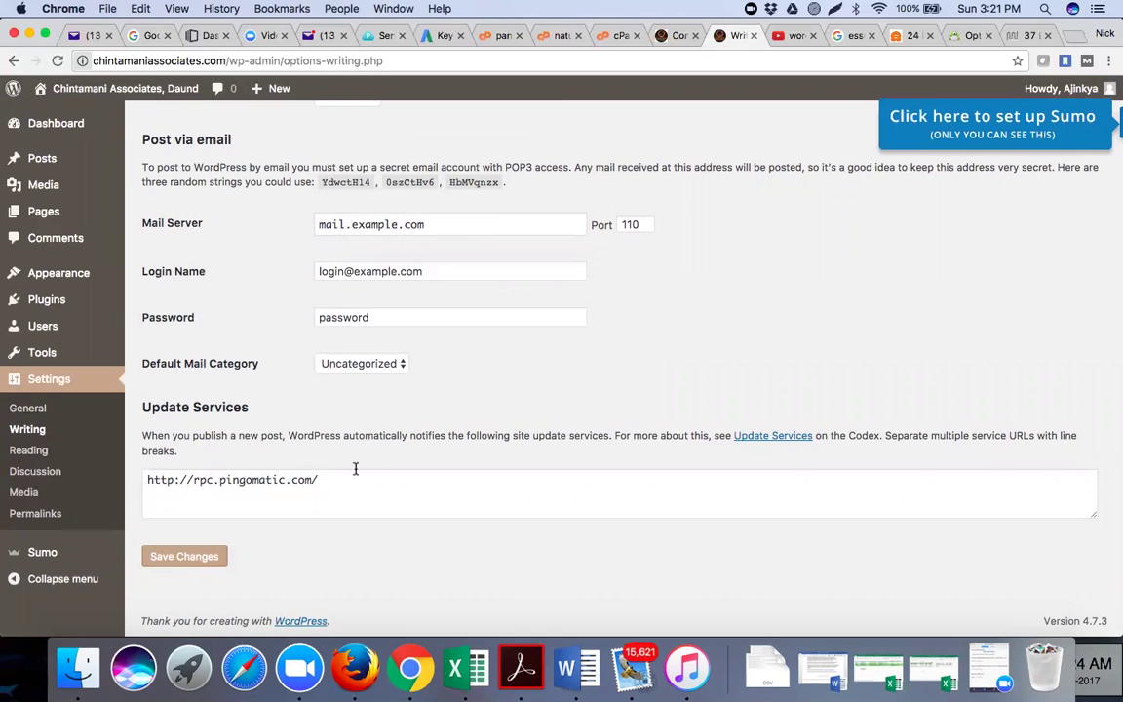
pyautogui.click(37, 451)
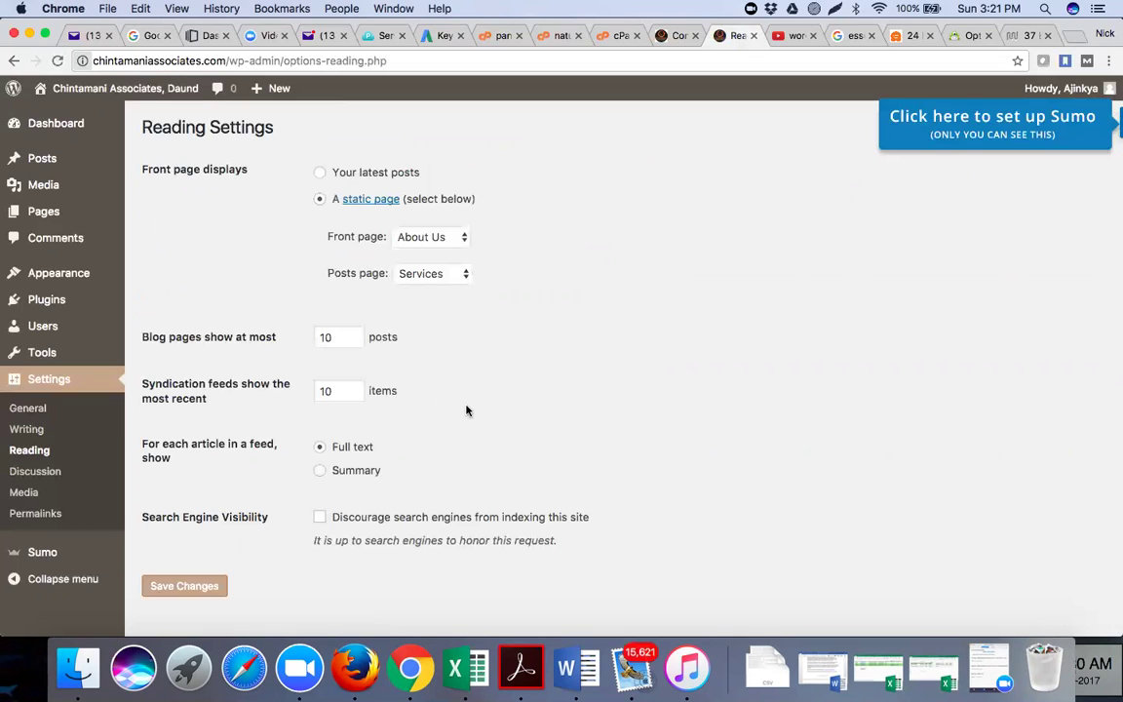
pyautogui.scroll(-1, 466, 410)
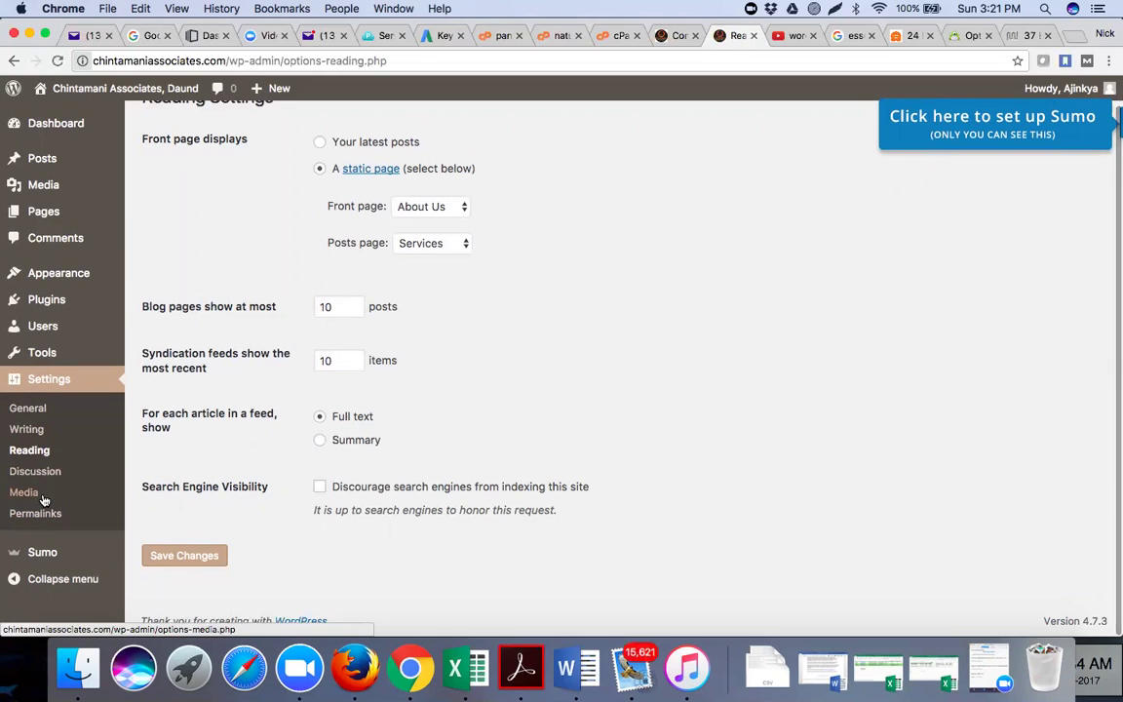
# Open Appearance > Editor to show the Outliner theme's style.css
pyautogui.moveTo(57, 351)
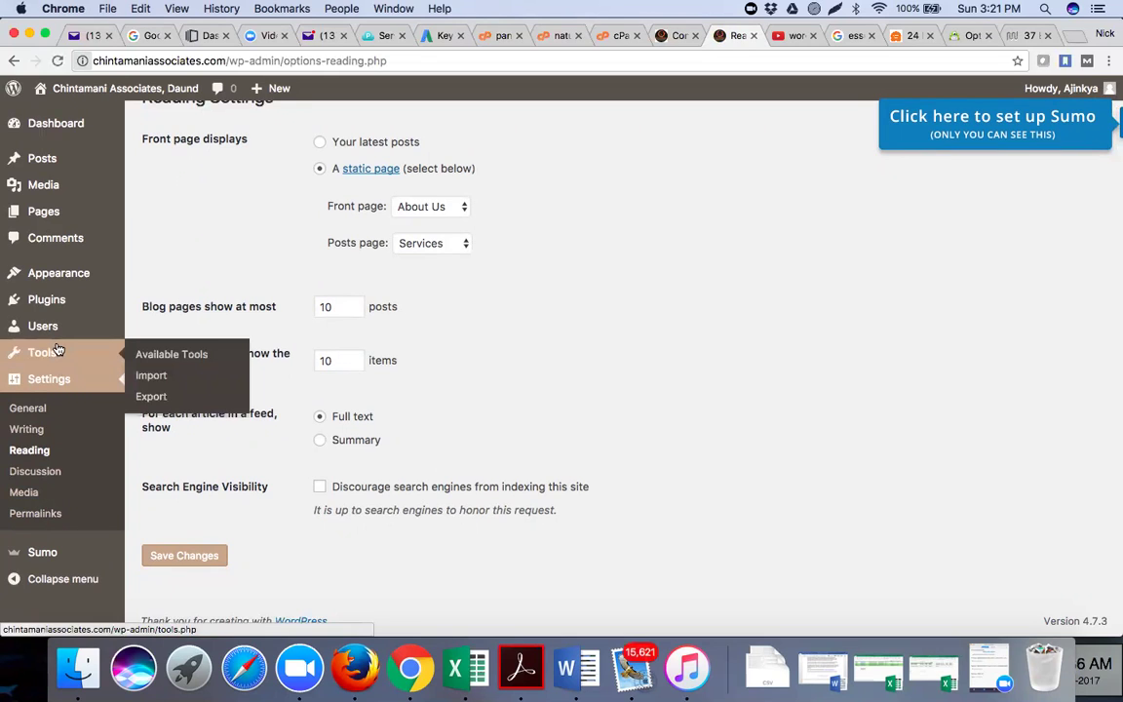
pyautogui.moveTo(68, 273)
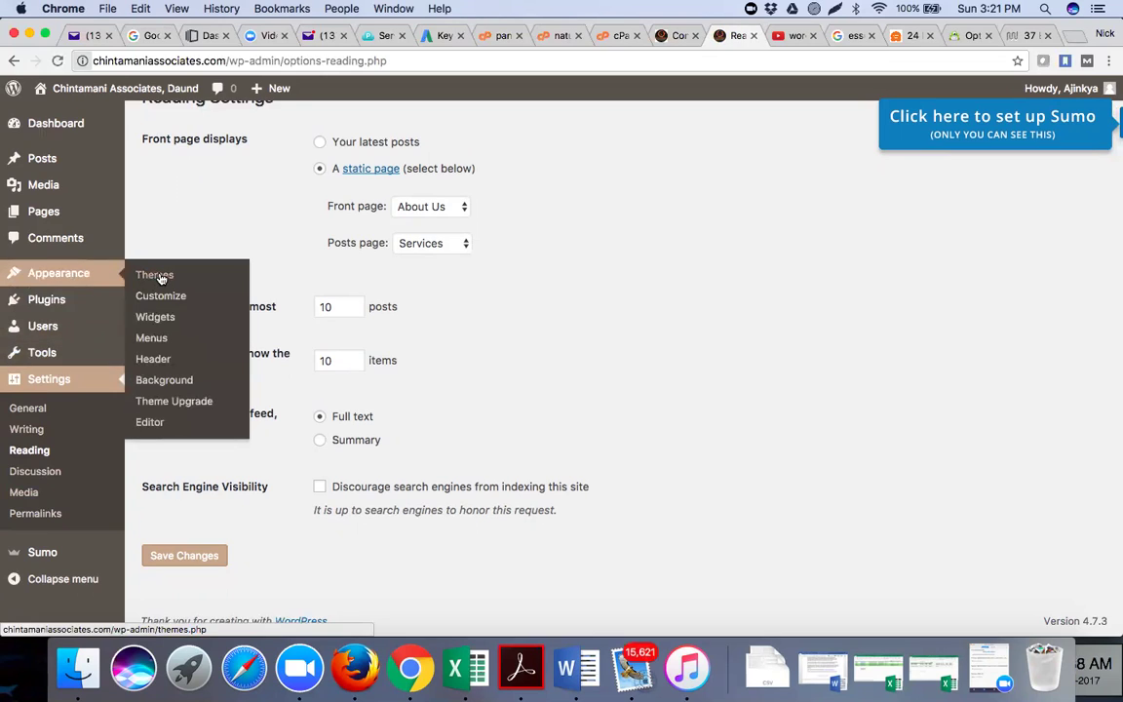
pyautogui.click(152, 422)
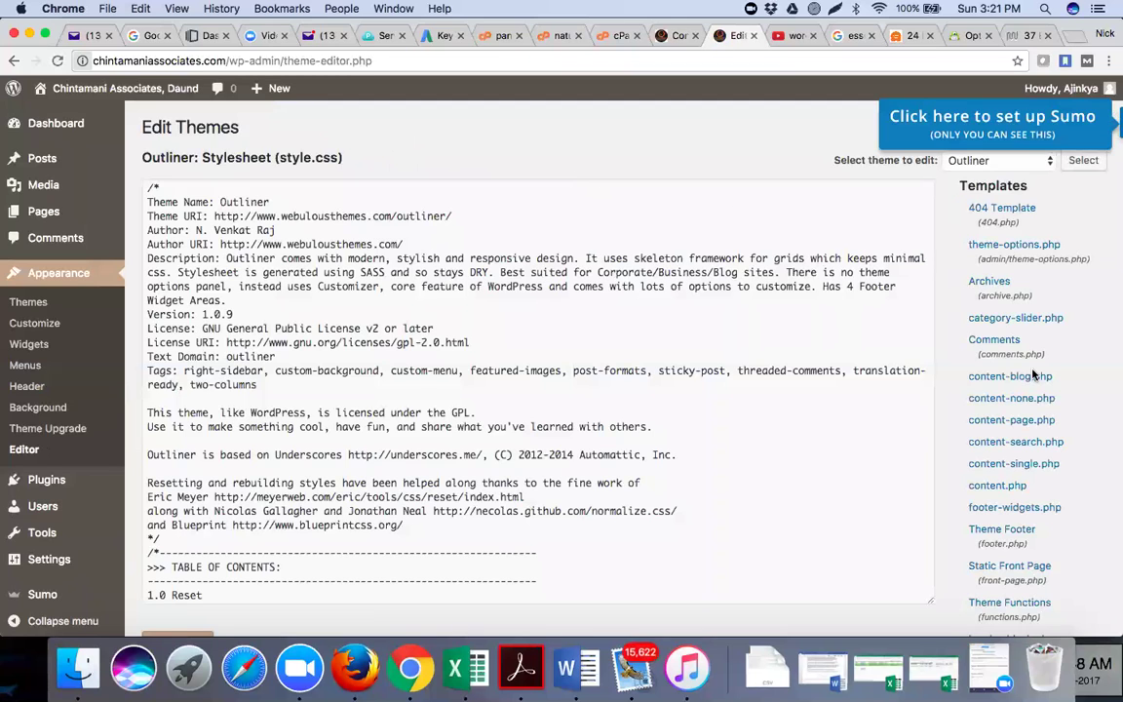
# Scroll down through the Outliner style.css and back up to the top
pyautogui.scroll(-1, 1034, 376)
pyautogui.scroll(-1, 1033, 375)
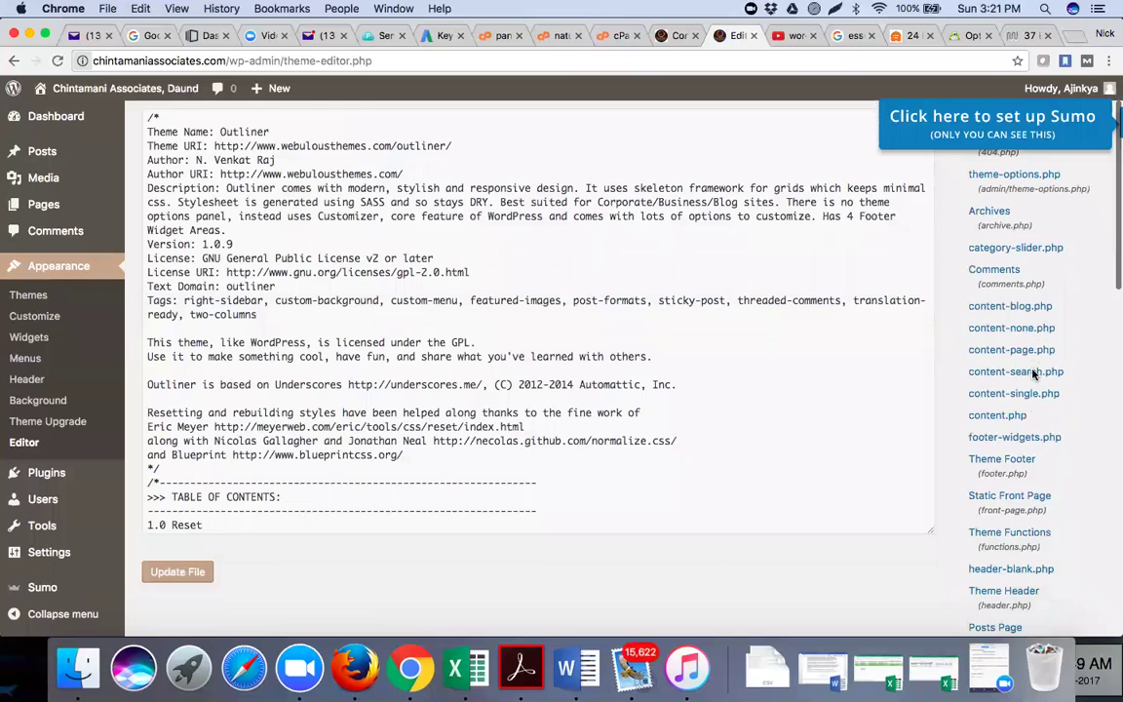
pyautogui.scroll(-4, 1033, 373)
pyautogui.scroll(-10, 1033, 374)
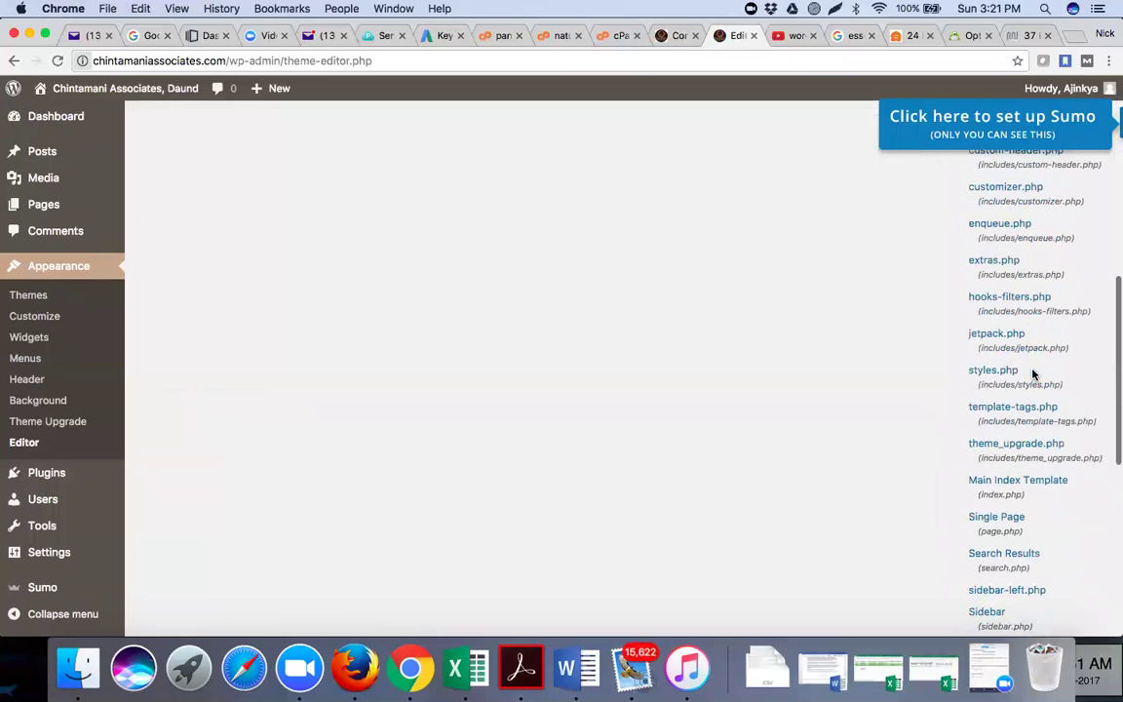
pyautogui.scroll(-7, 1024, 444)
pyautogui.scroll(-6, 1018, 466)
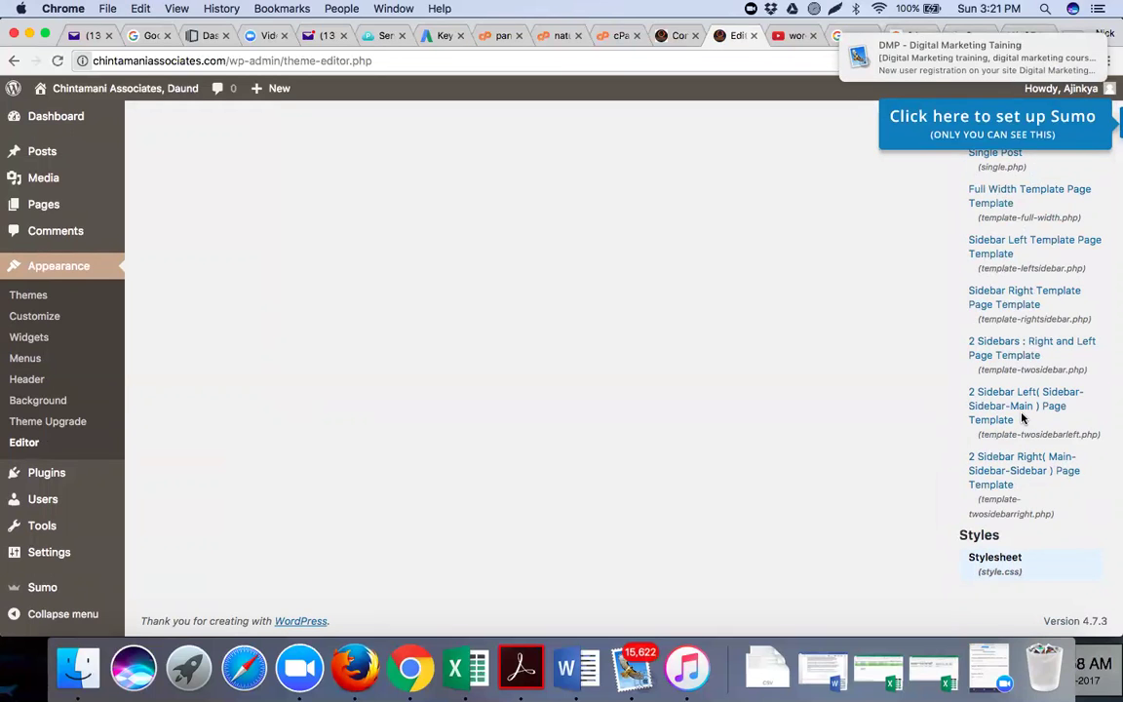
pyautogui.scroll(5, 1022, 418)
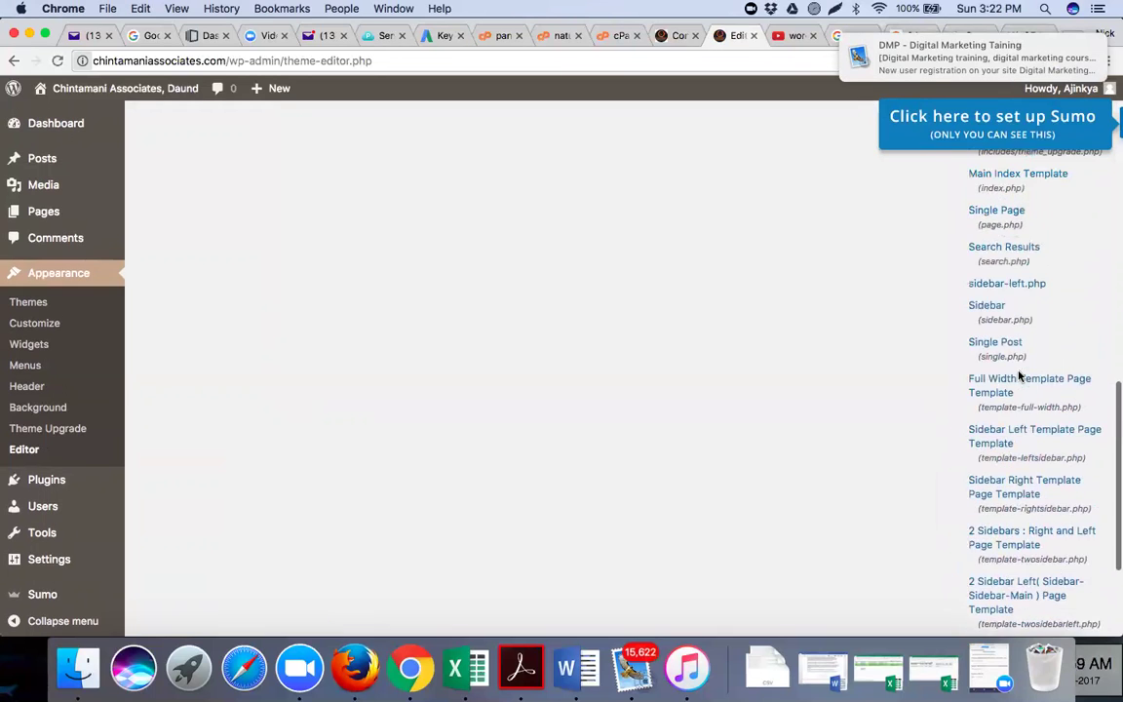
pyautogui.scroll(4, 1019, 377)
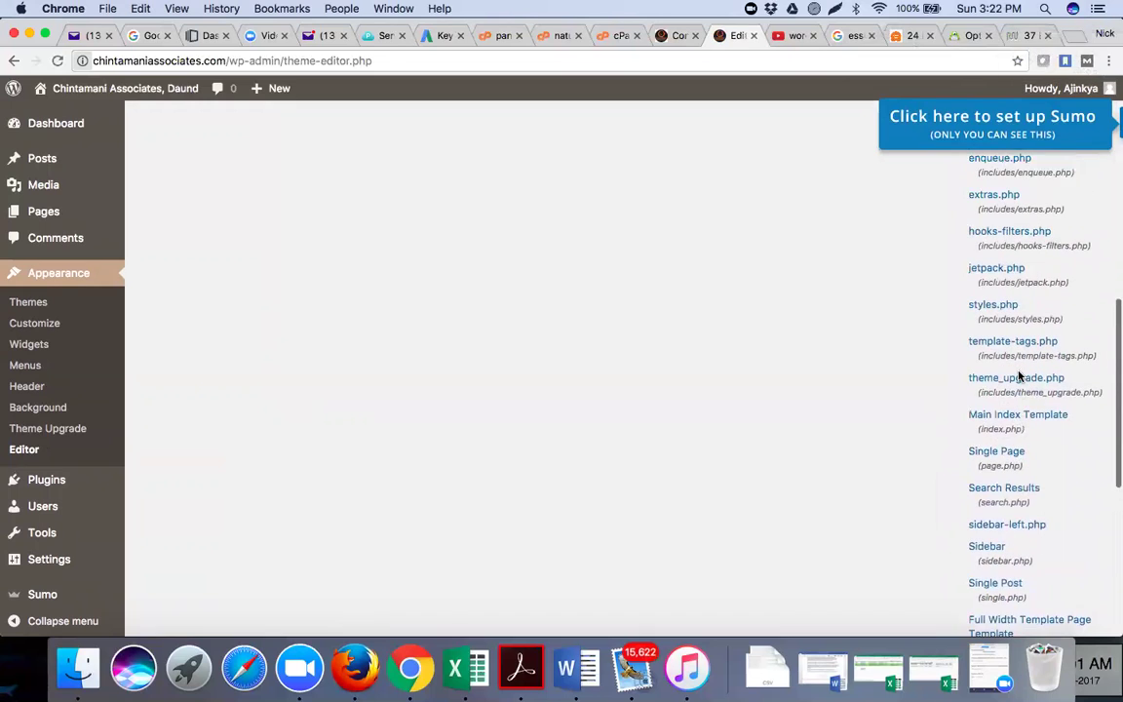
pyautogui.scroll(5, 1019, 375)
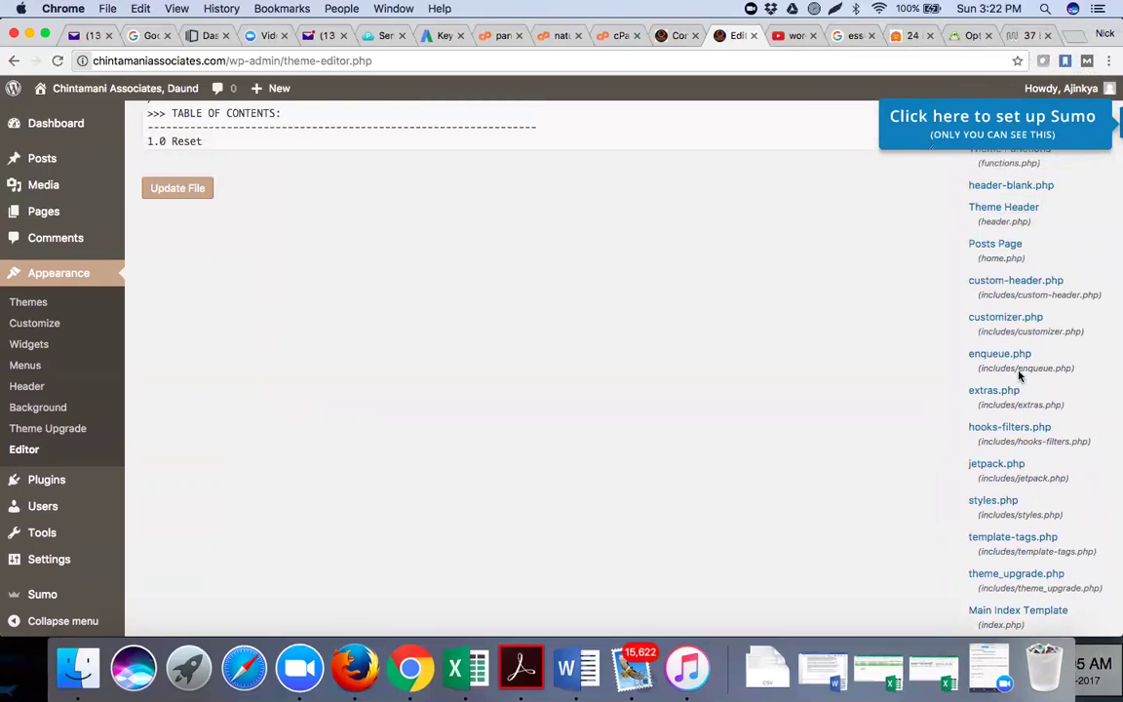
pyautogui.scroll(2, 1019, 375)
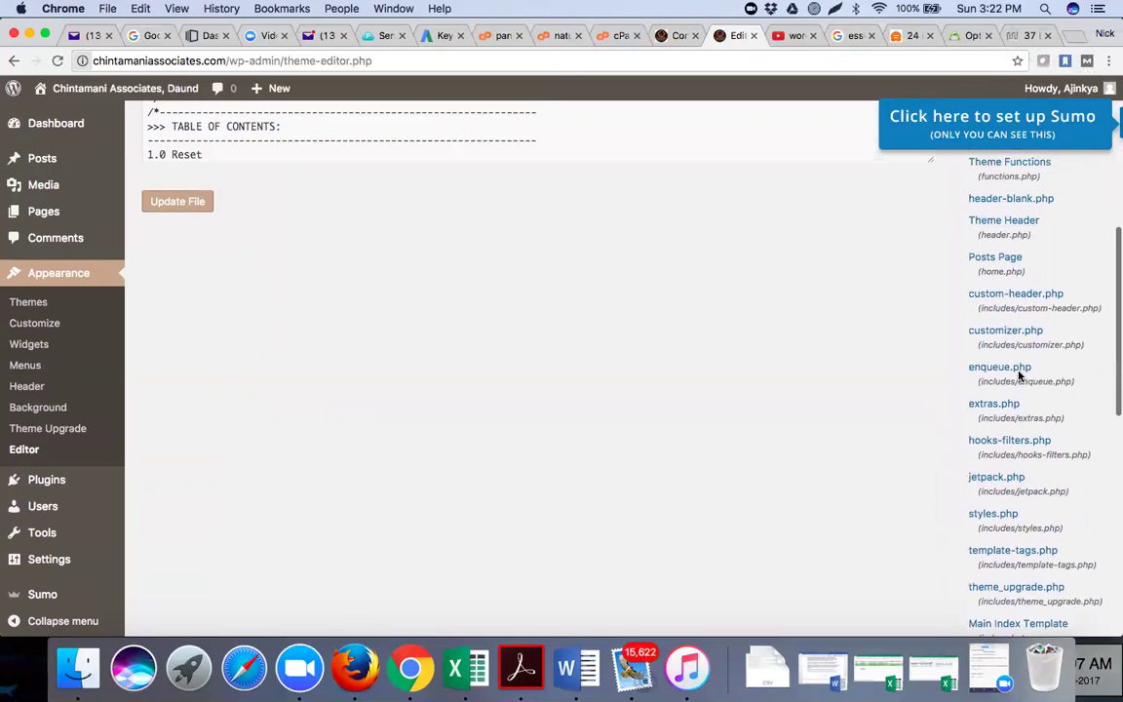
pyautogui.scroll(1, 1018, 376)
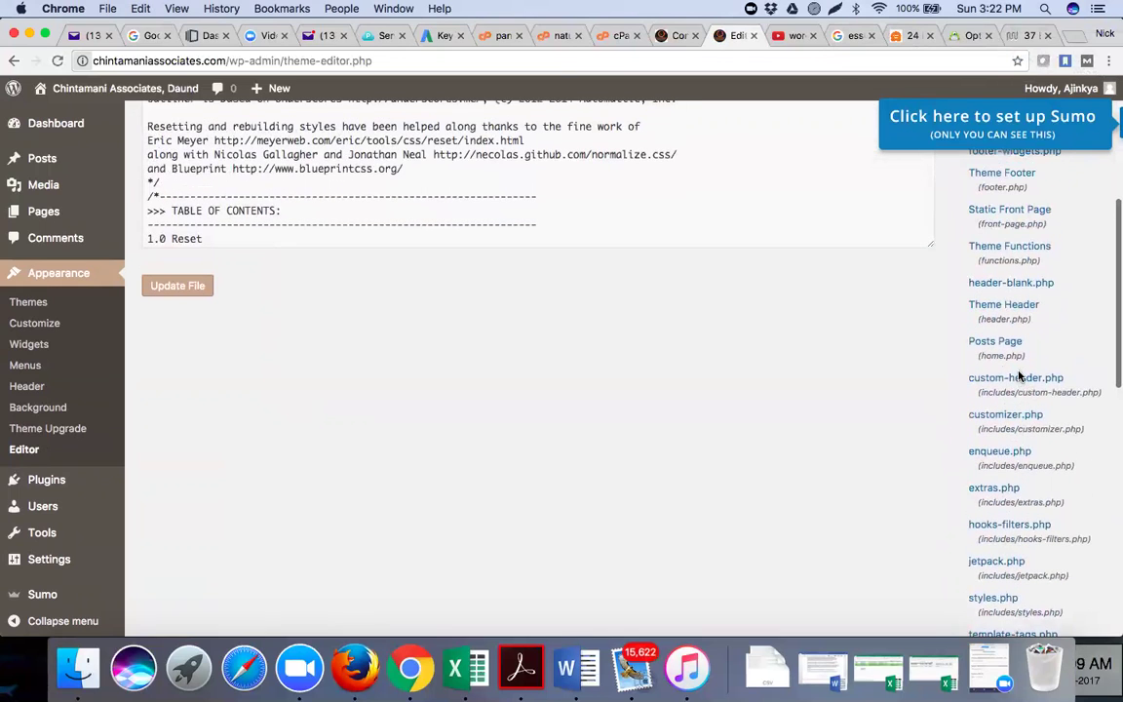
pyautogui.scroll(1, 1018, 376)
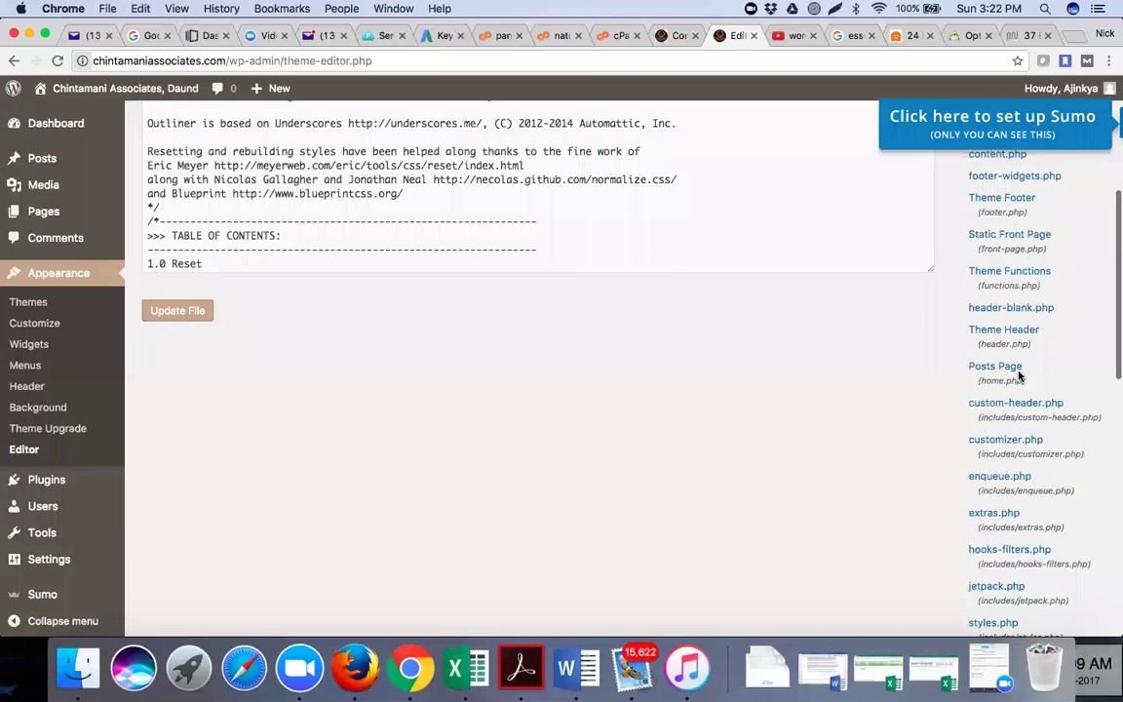
pyautogui.scroll(5, 1019, 375)
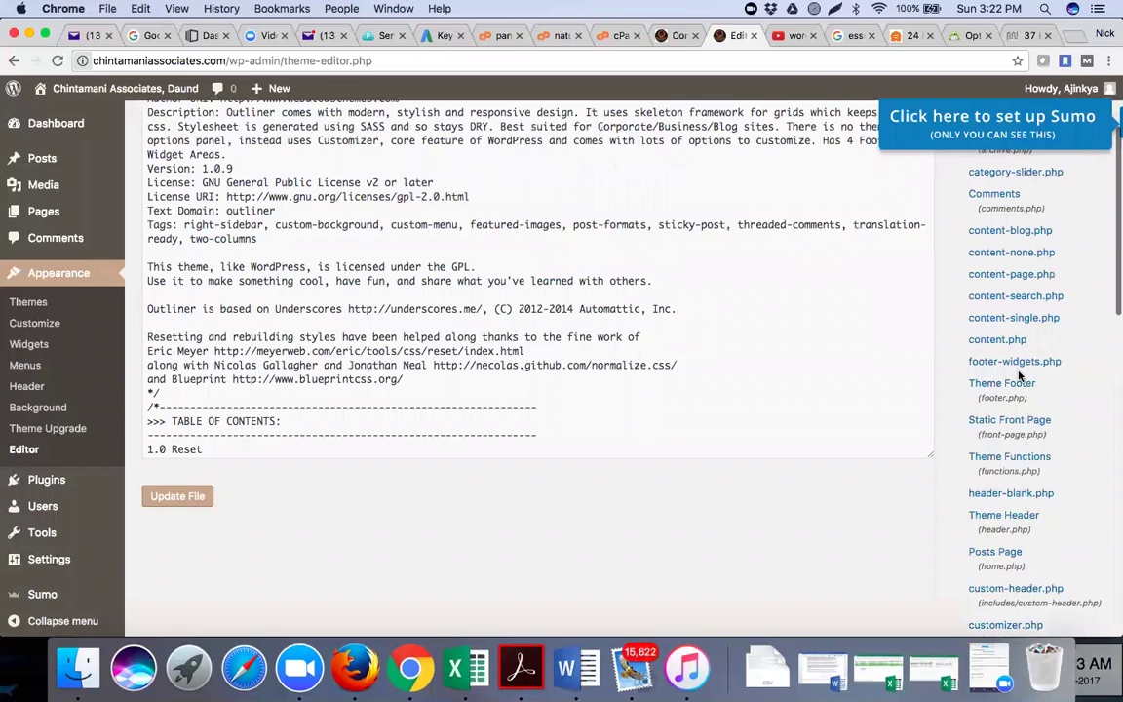
pyautogui.scroll(3, 1019, 376)
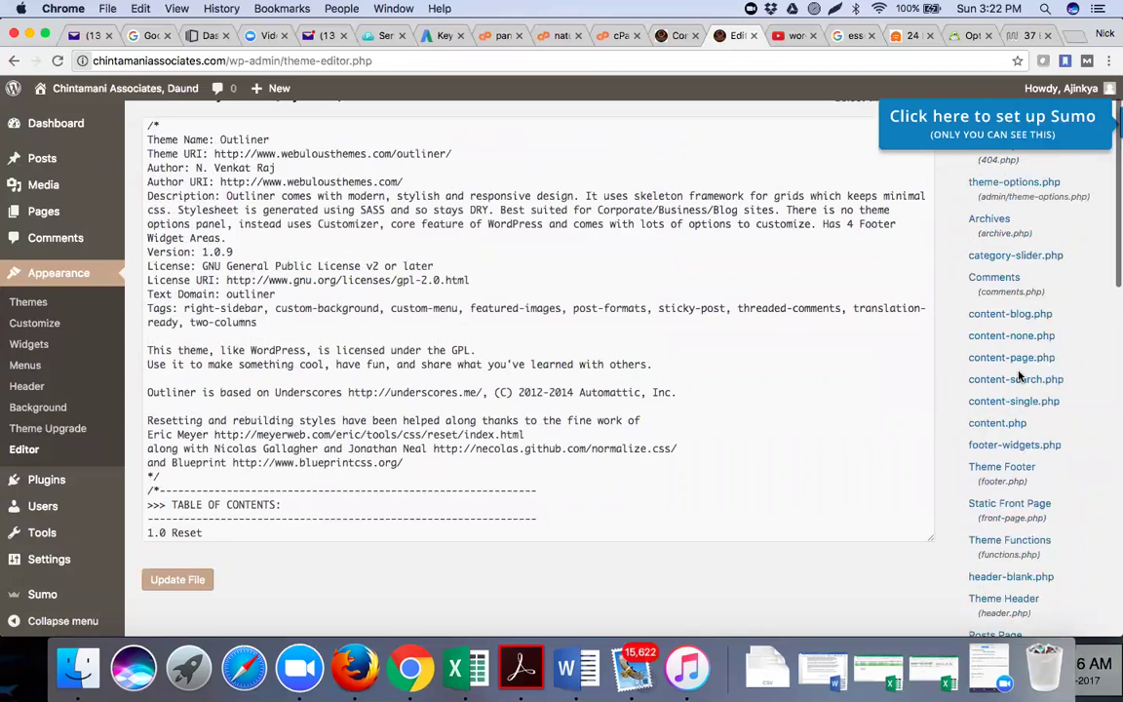
pyautogui.scroll(2, 1019, 375)
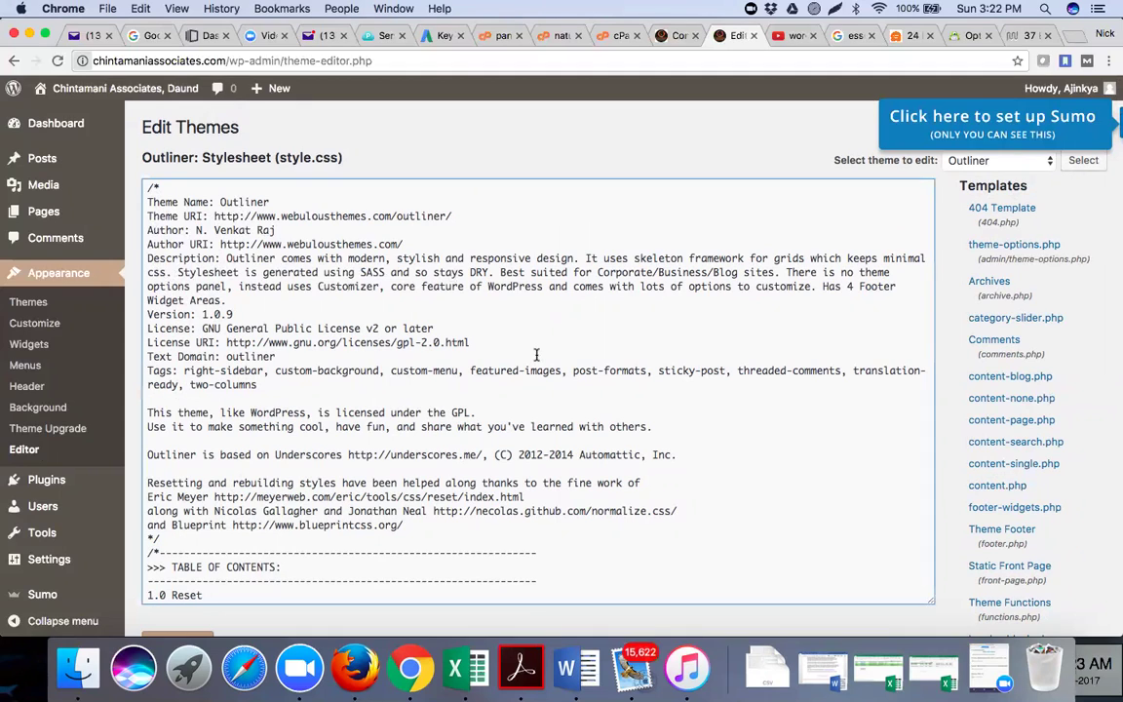
# Search the stylesheet for 'powered', which finds nothing, then open the Customizer
pyautogui.press('super+f')
pyautogui.write('powere')
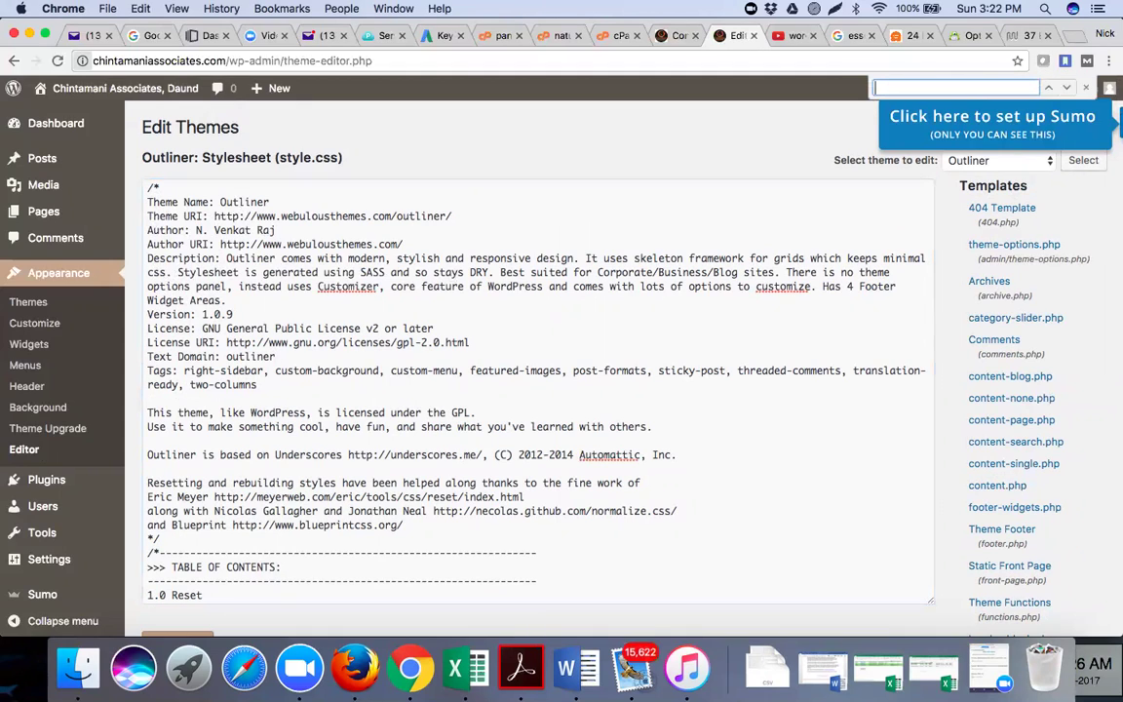
pyautogui.write('d')
pyautogui.click(39, 410)
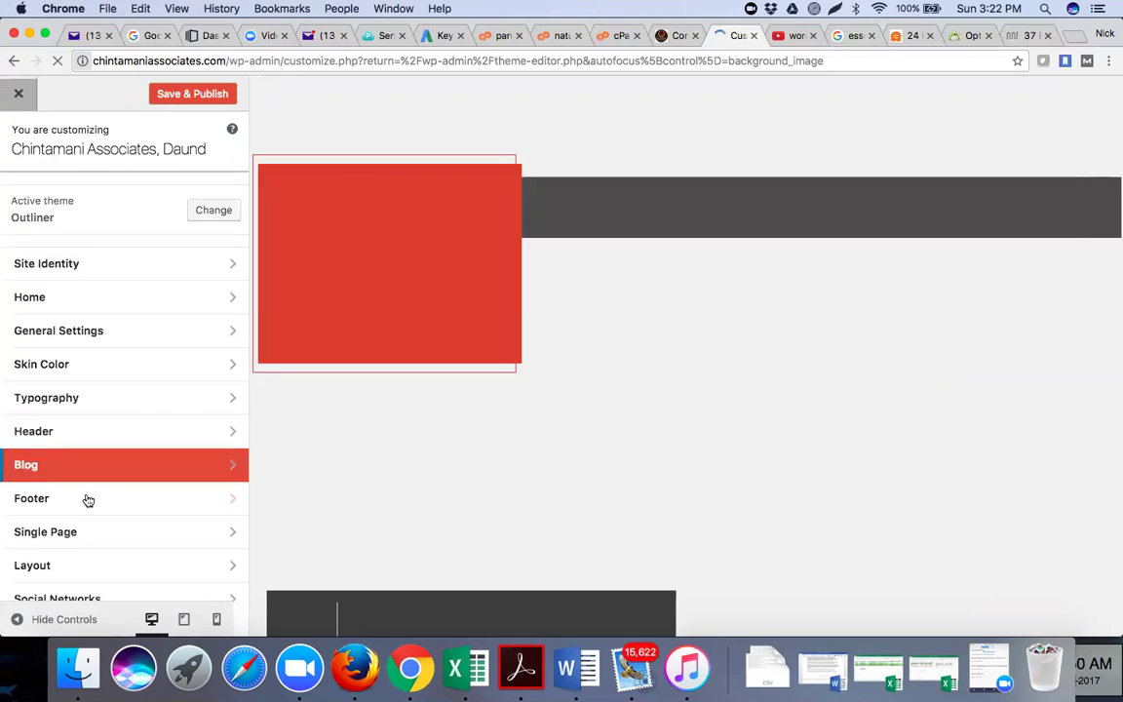
pyautogui.click(88, 498)
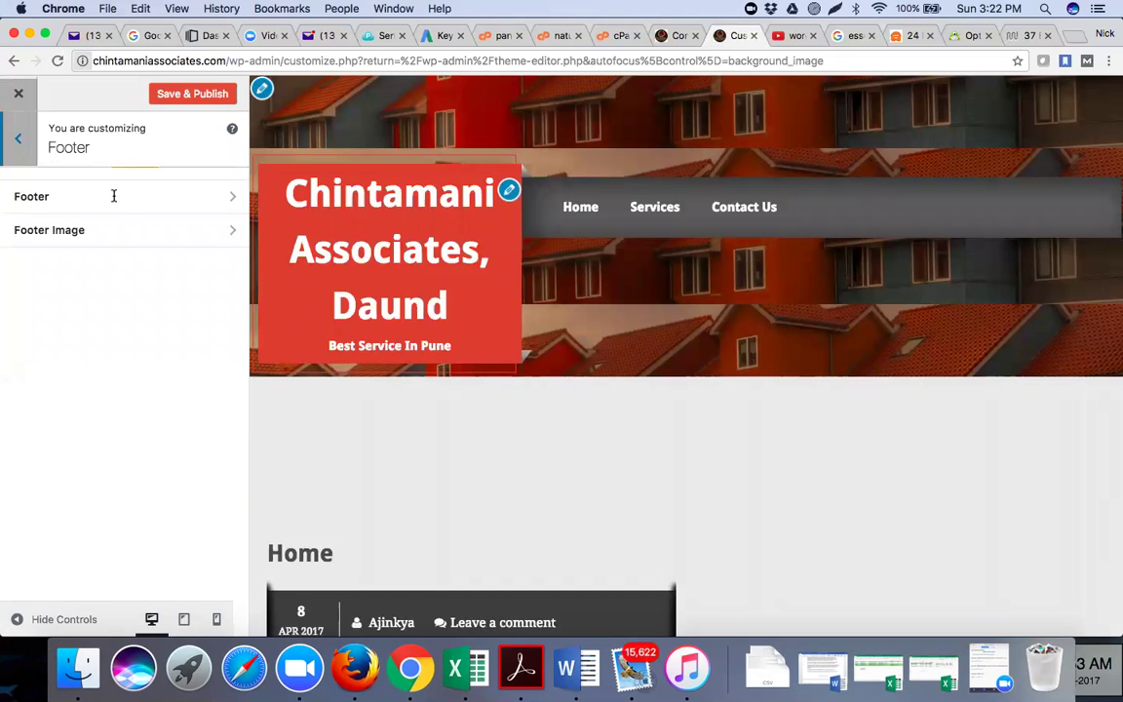
pyautogui.click(114, 196)
pyautogui.click(84, 408)
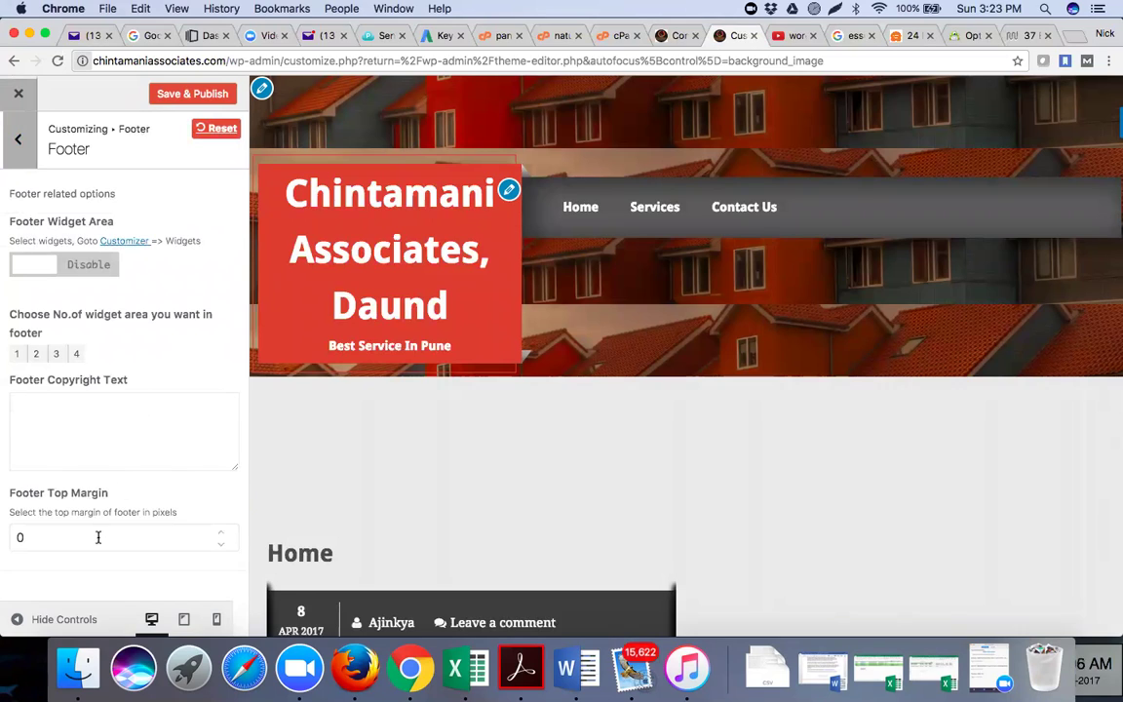
pyautogui.press('XF86AudioRaiseVolume')
pyautogui.click(170, 97)
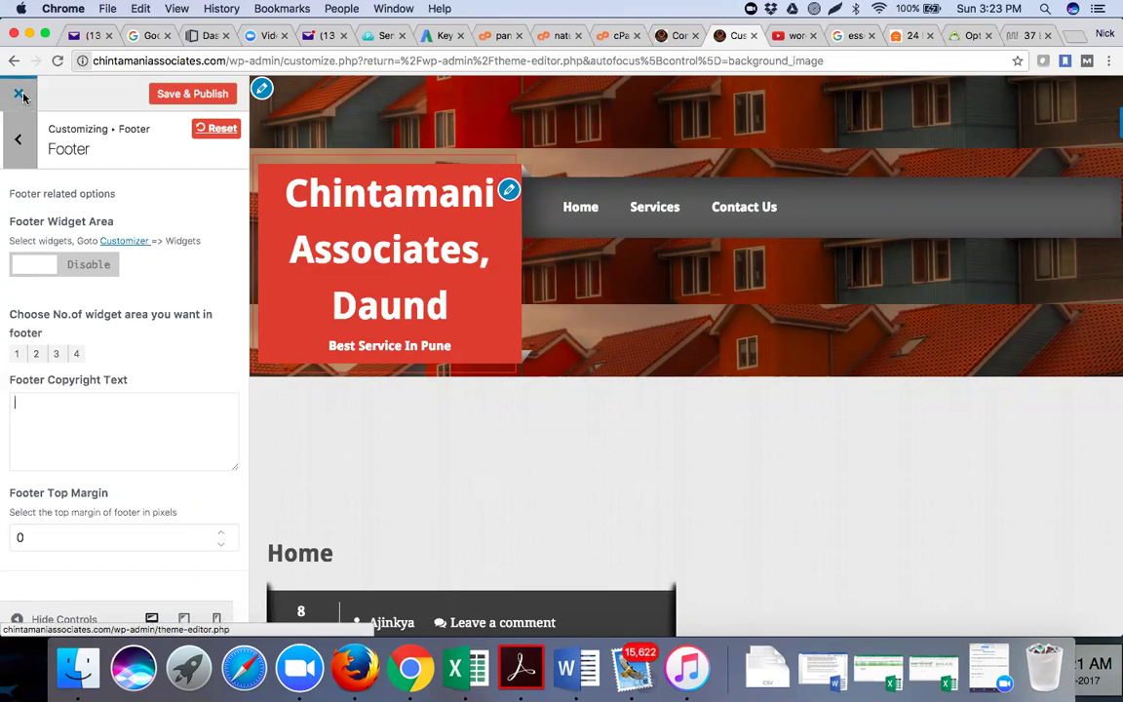
pyautogui.click(21, 95)
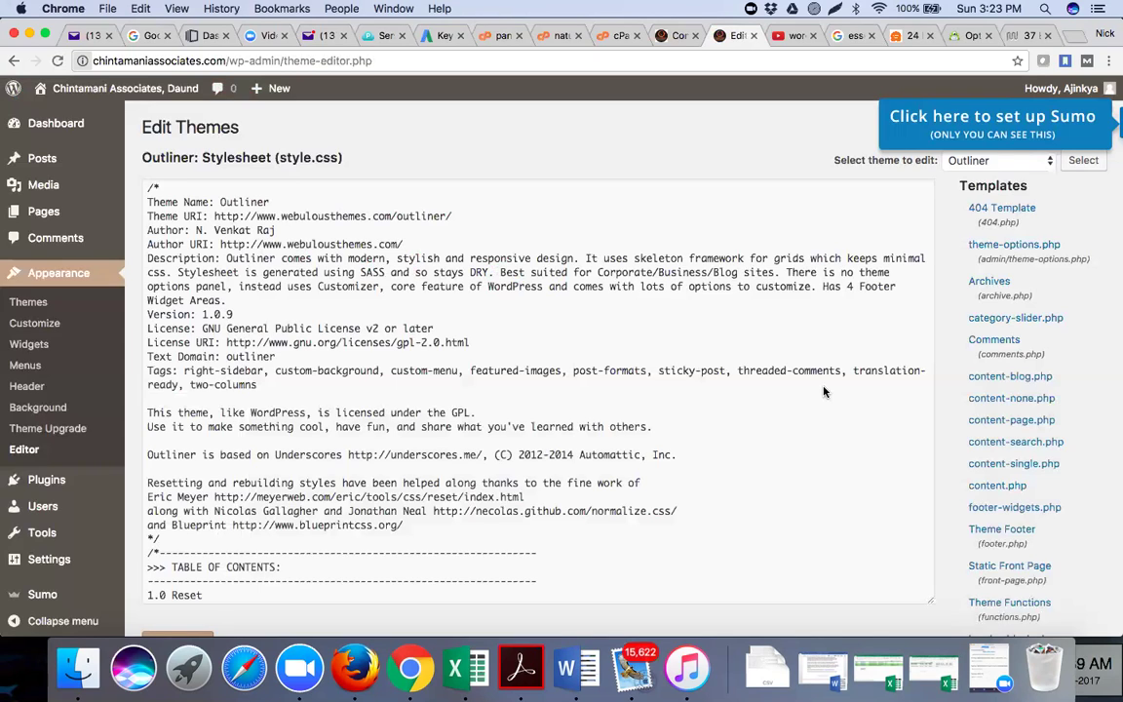
pyautogui.click(899, 41)
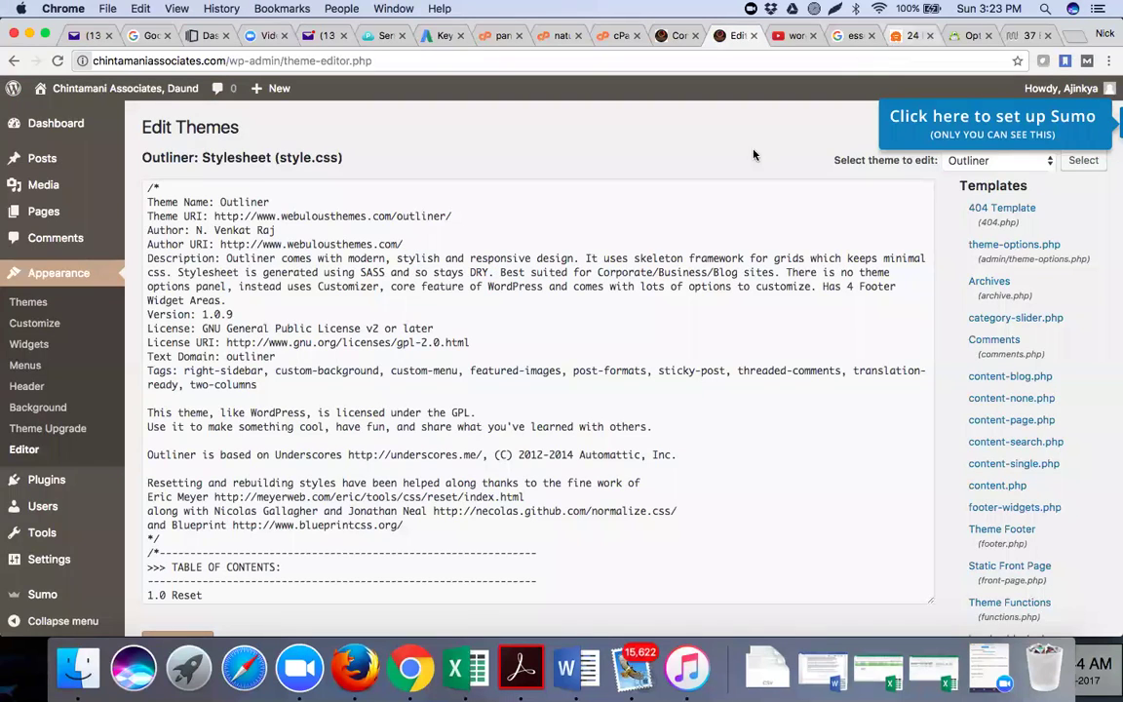
# Scroll back up the WPBeginner article and switch to the natusolutions.com cPanel login tab
pyautogui.scroll(1, 695, 159)
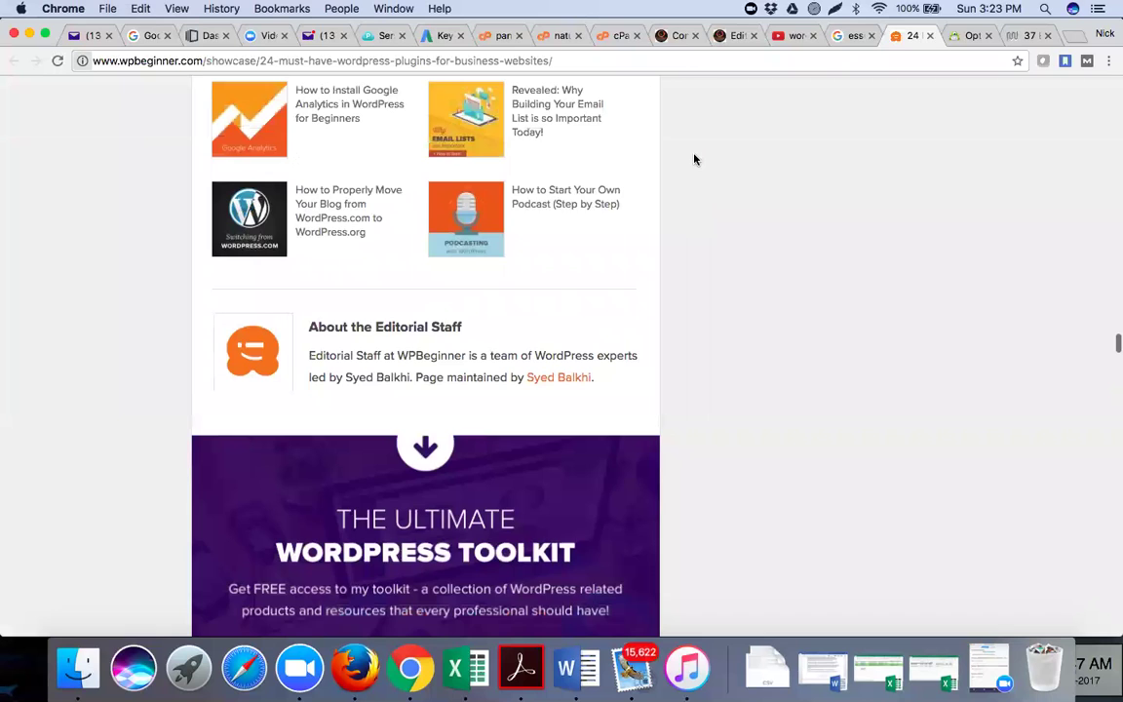
pyautogui.scroll(5, 695, 159)
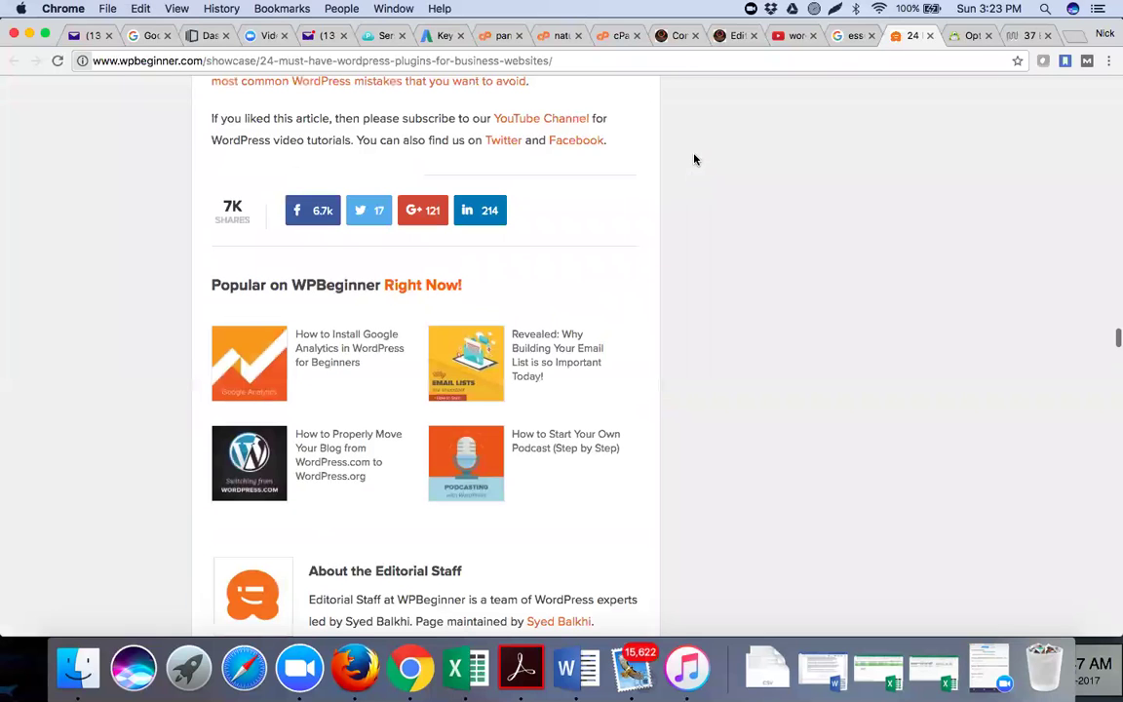
pyautogui.scroll(15, 695, 159)
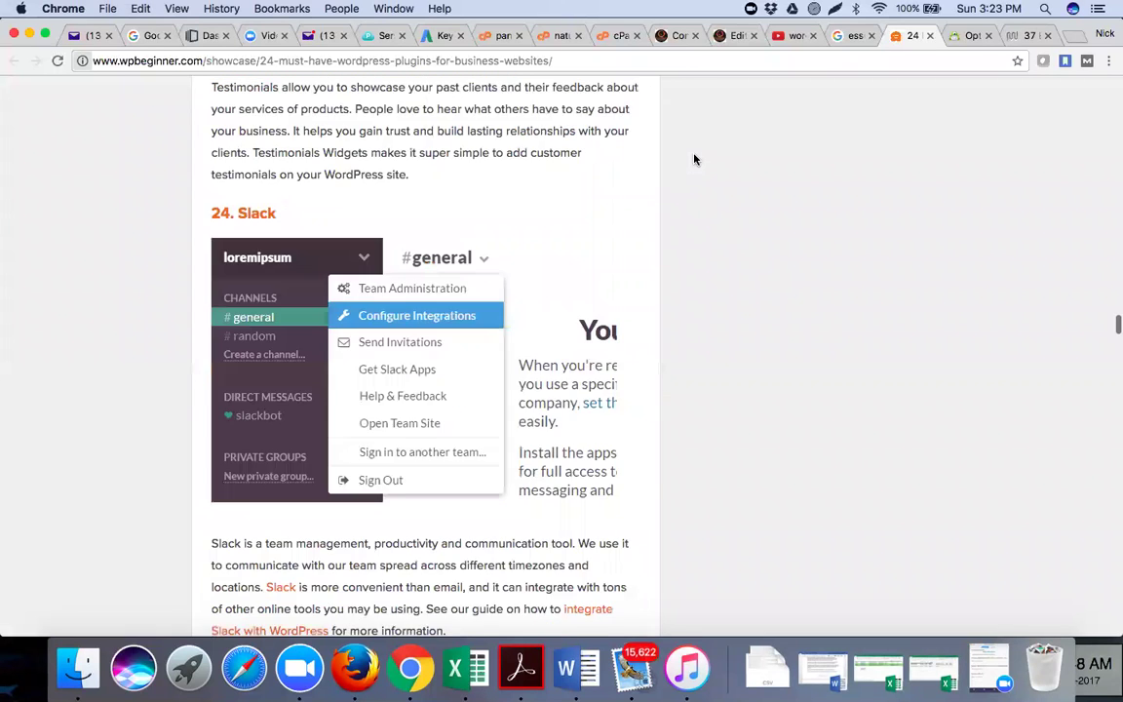
pyautogui.scroll(15, 695, 159)
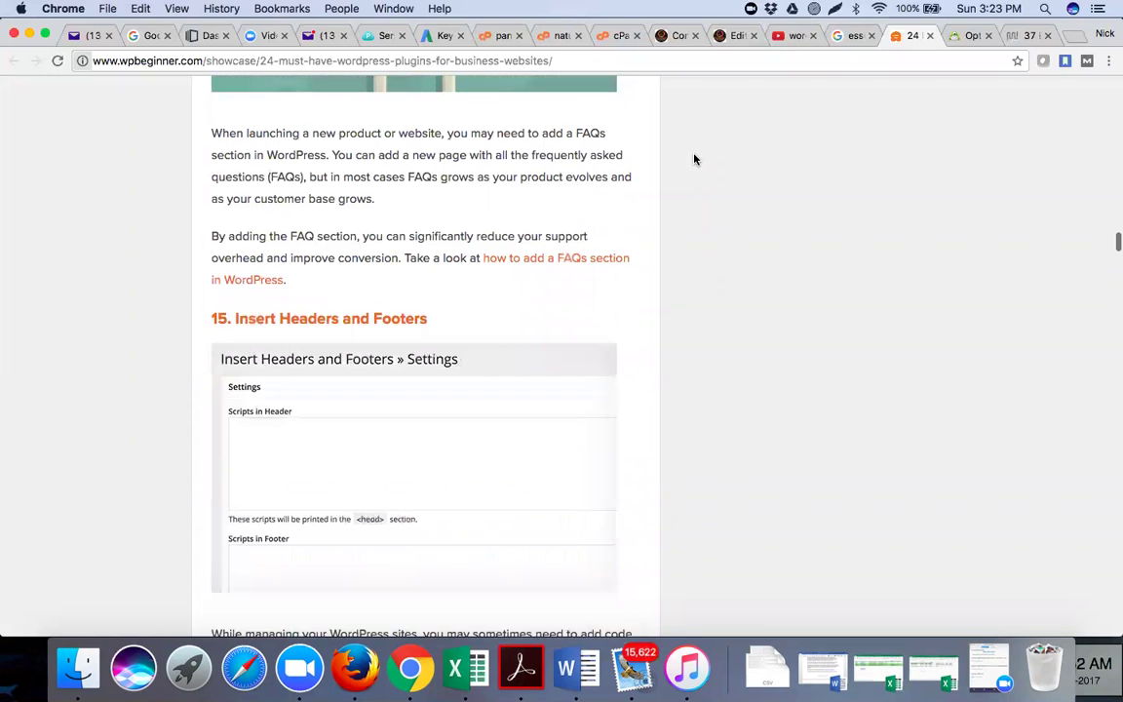
pyautogui.scroll(15, 695, 159)
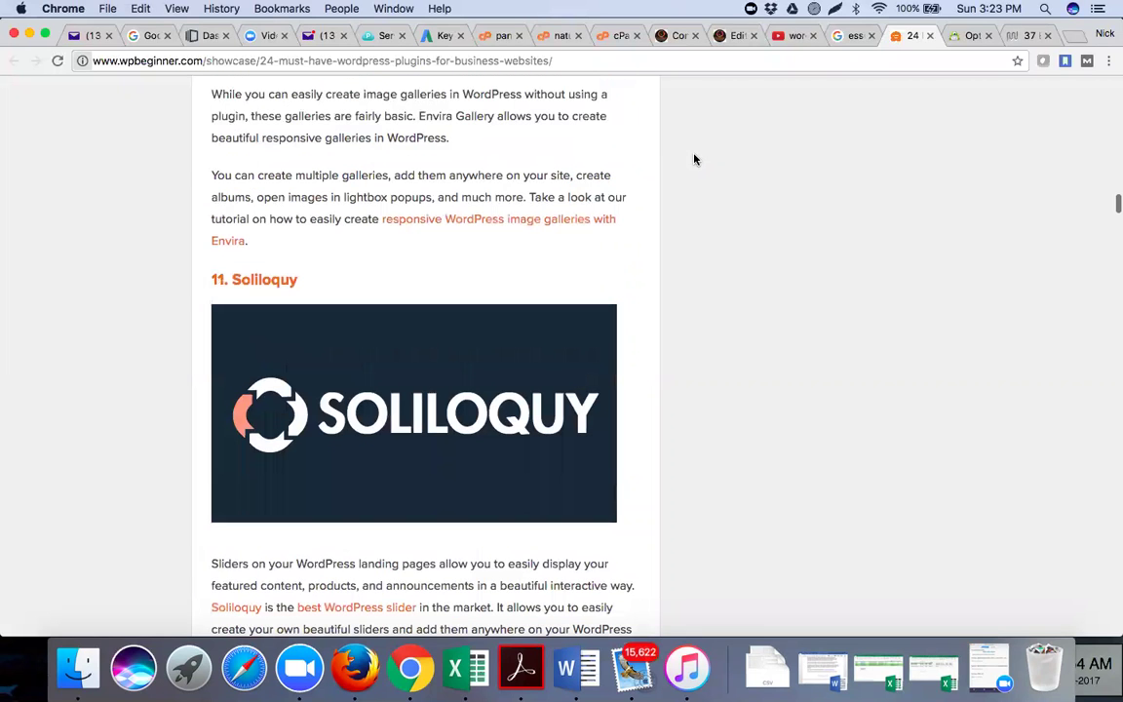
pyautogui.scroll(10, 695, 159)
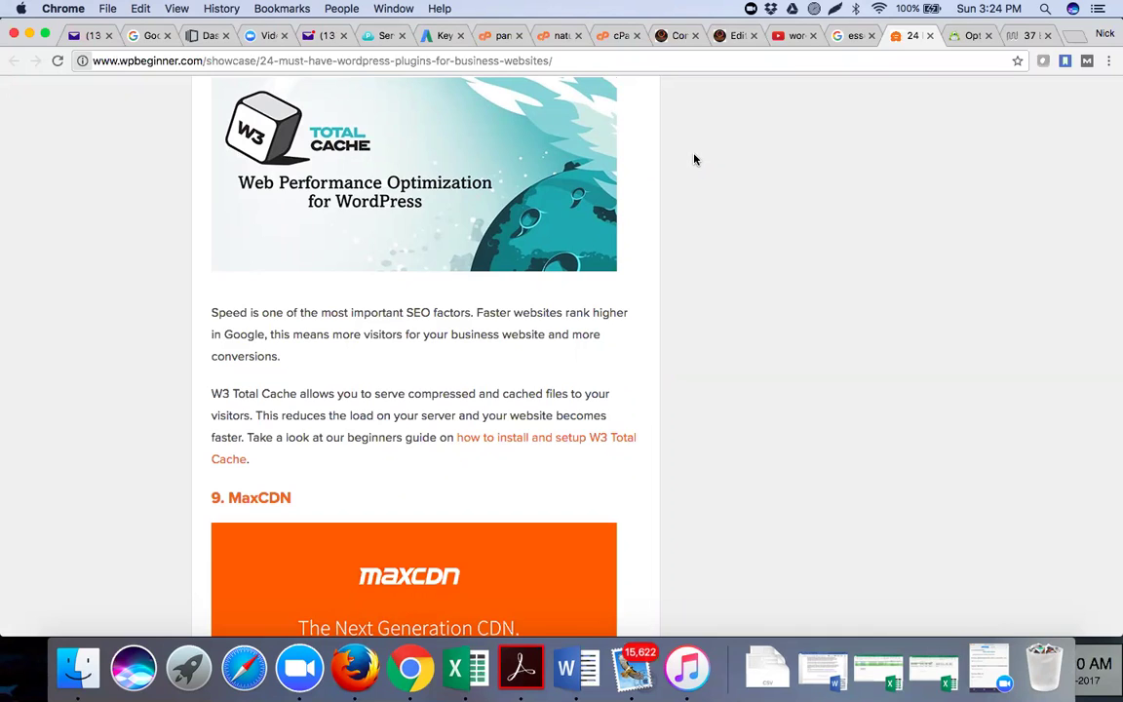
pyautogui.click(619, 39)
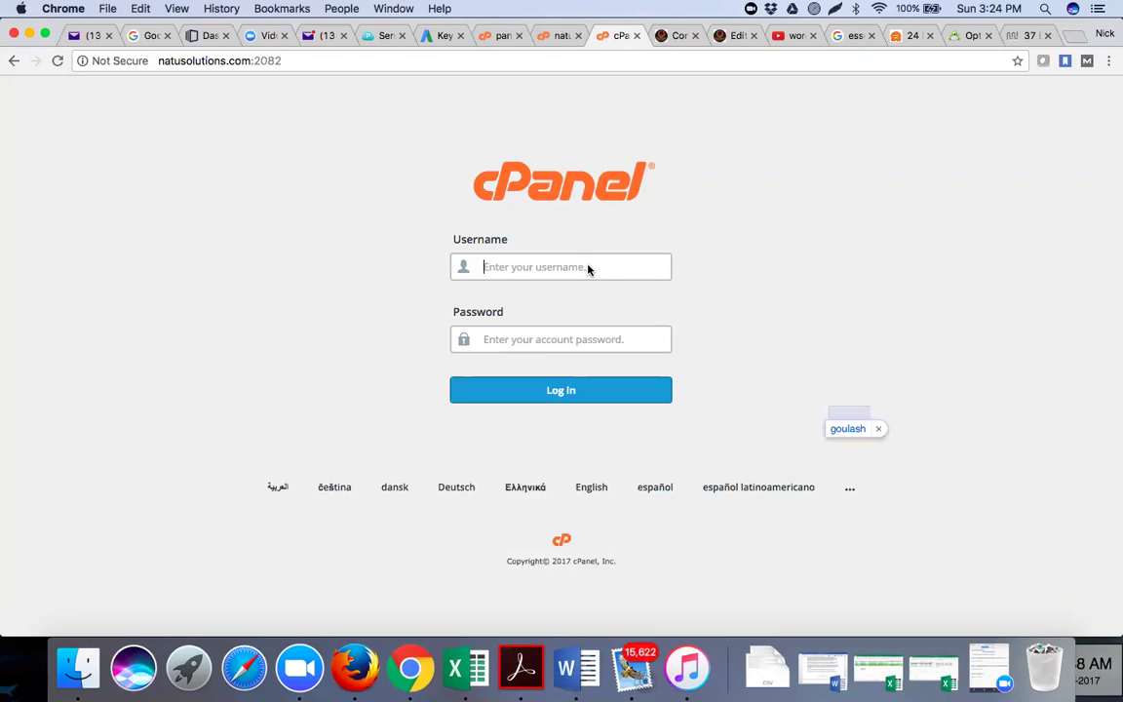
# Log in to the natusolutions.com cPanel with the account username and the pasted password
pyautogui.click(588, 266)
pyautogui.write('gouresh')
pyautogui.click(614, 340)
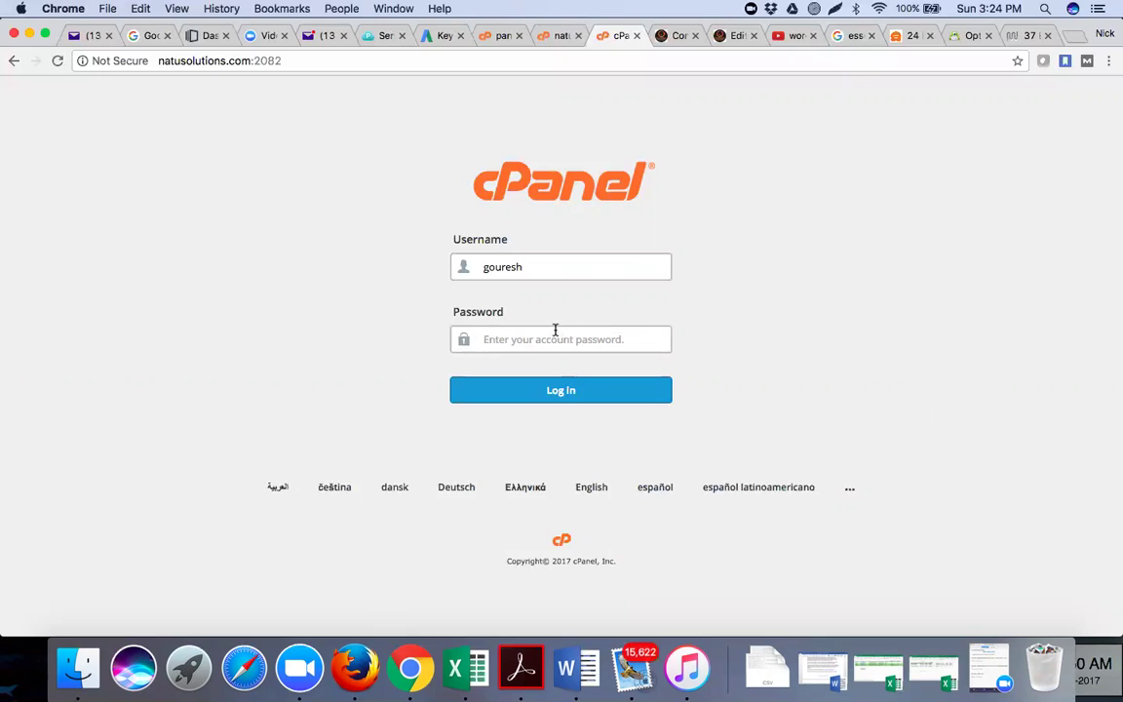
pyautogui.press('super+v')
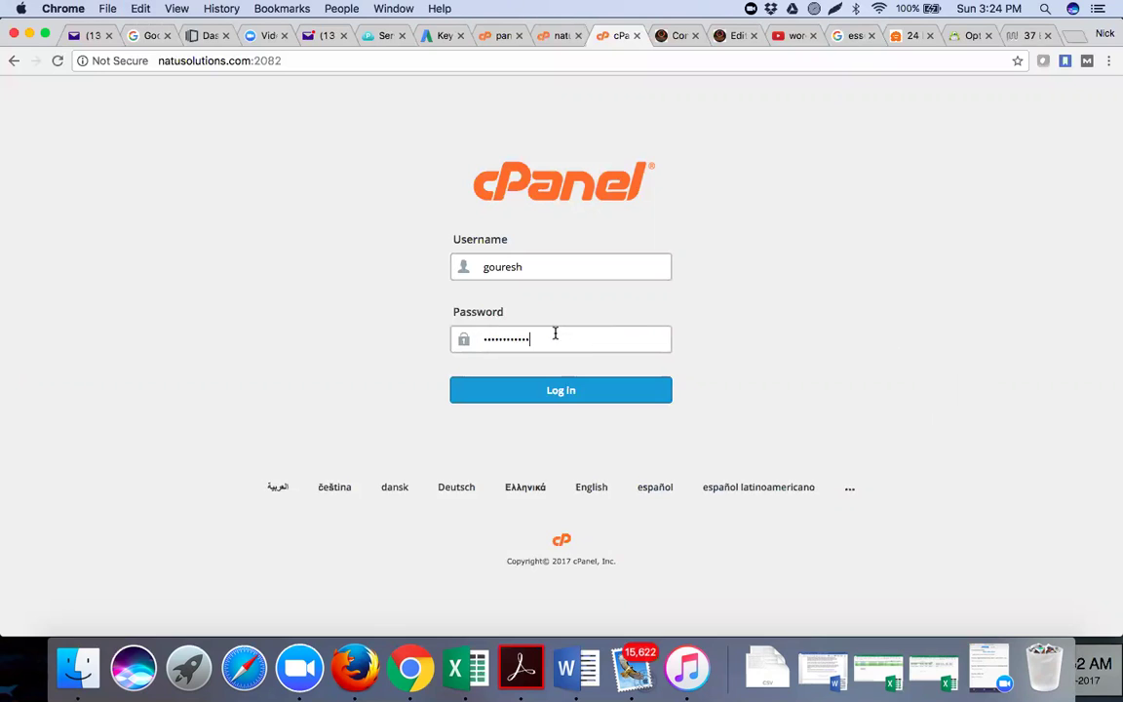
pyautogui.click(555, 392)
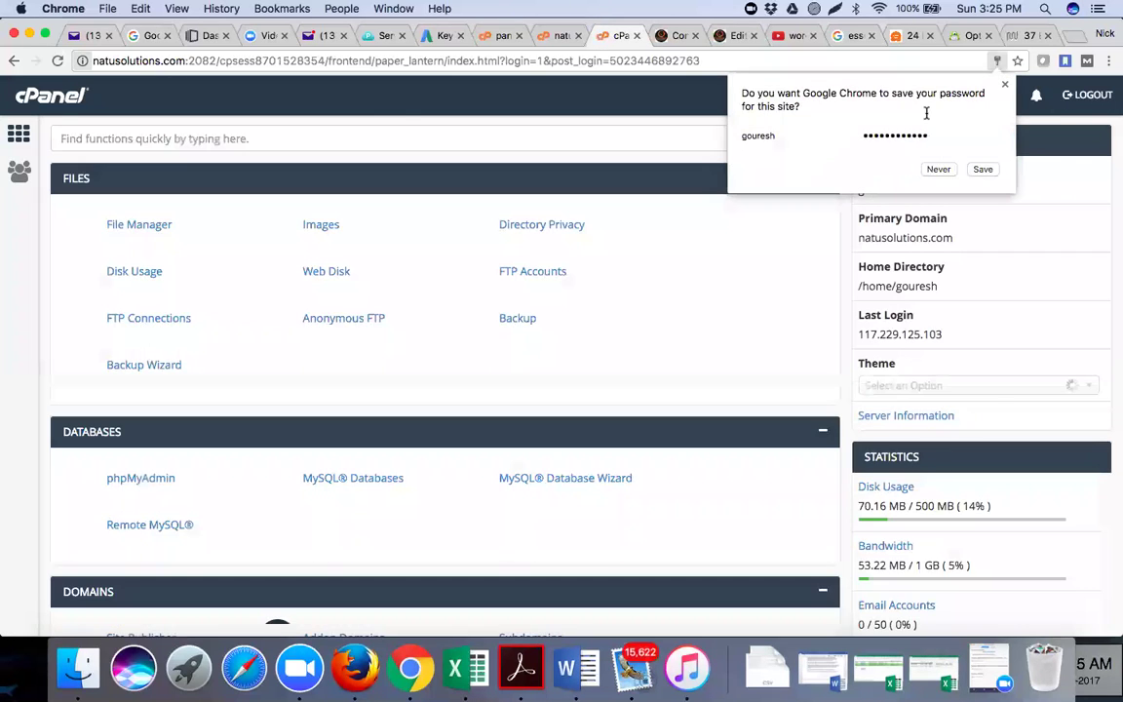
# Decline Chrome's save-password prompt and open Email Accounts from cPanel's EMAIL section
pyautogui.click(937, 169)
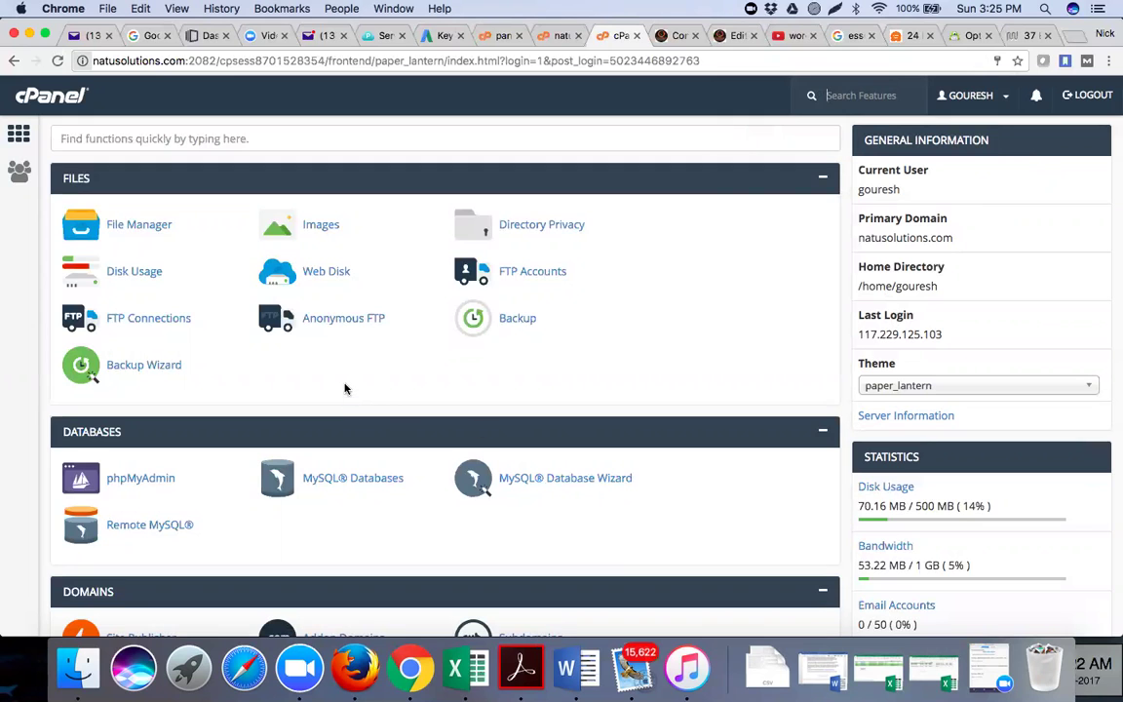
pyautogui.scroll(-1, 344, 388)
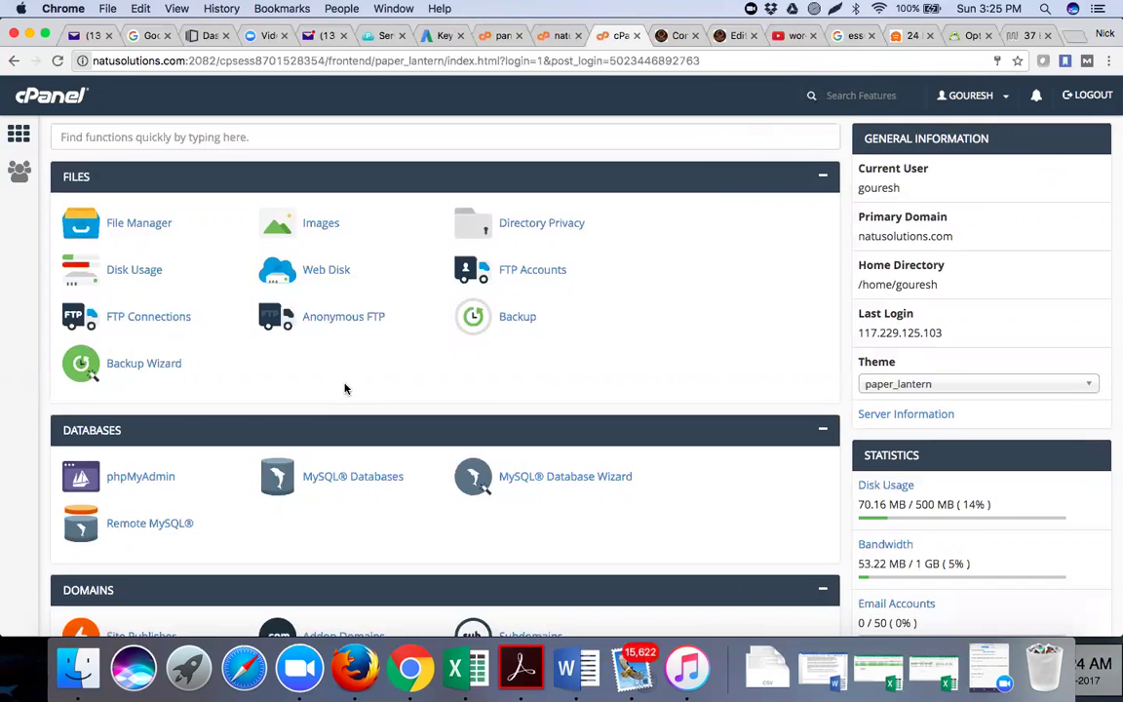
pyautogui.scroll(-3, 344, 388)
pyautogui.scroll(2, 345, 388)
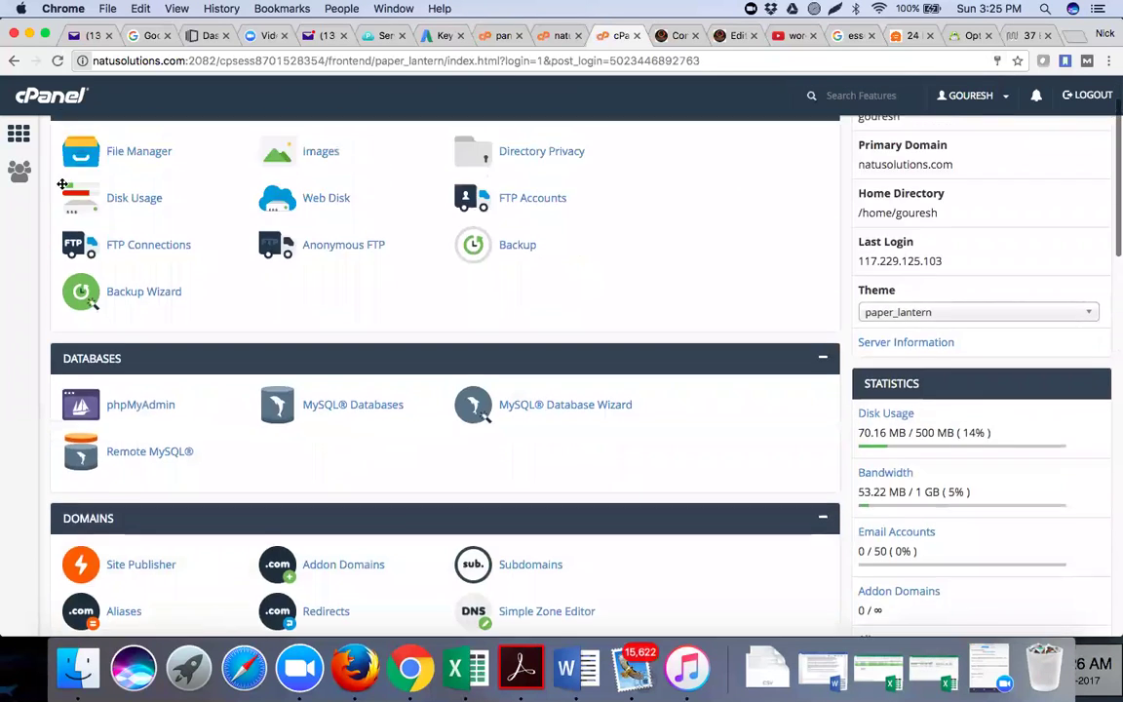
pyautogui.scroll(2, 171, 365)
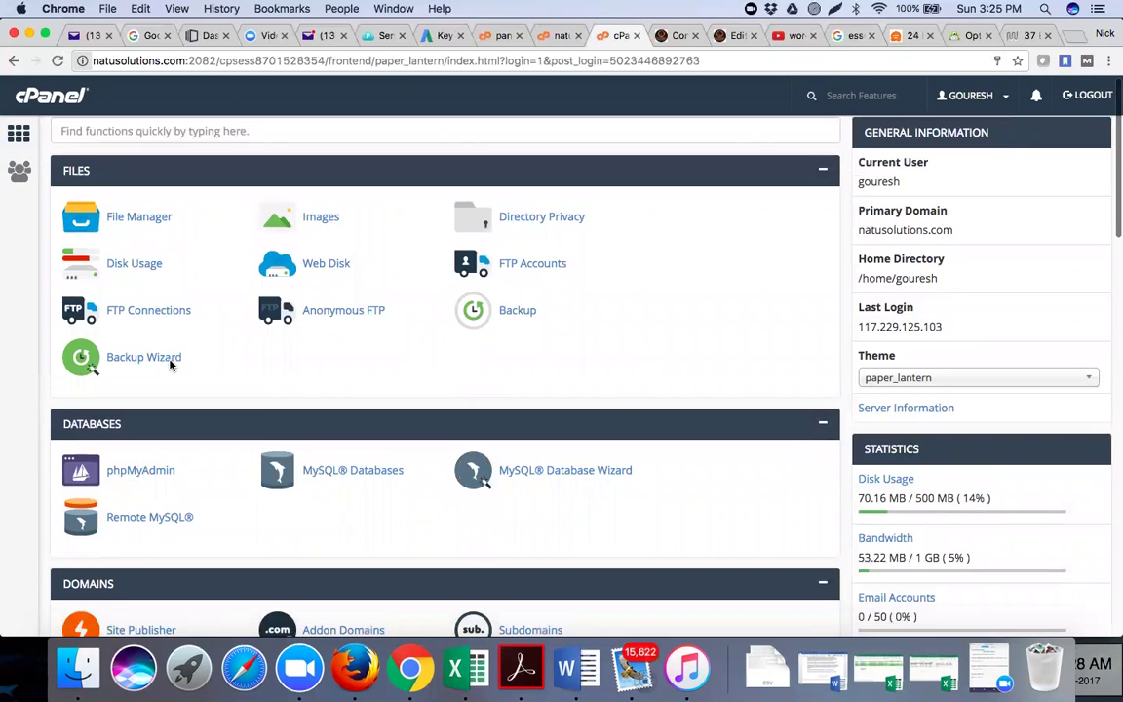
pyautogui.scroll(-5, 163, 308)
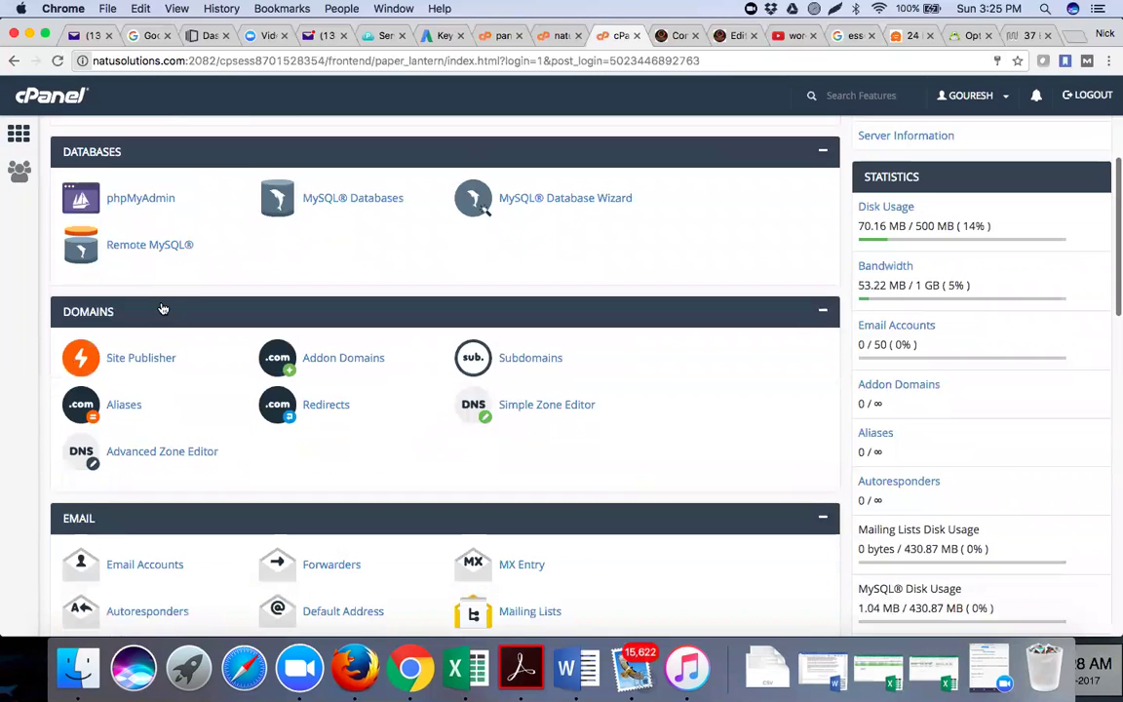
pyautogui.scroll(-5, 162, 308)
pyautogui.click(163, 308)
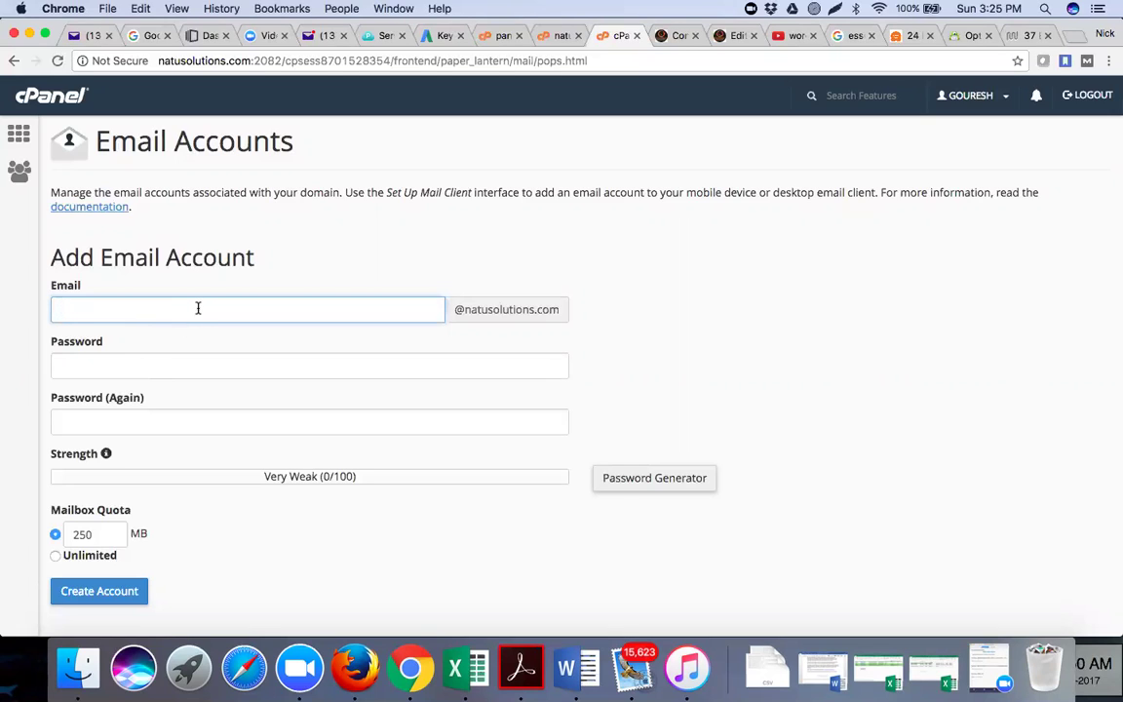
pyautogui.click(185, 366)
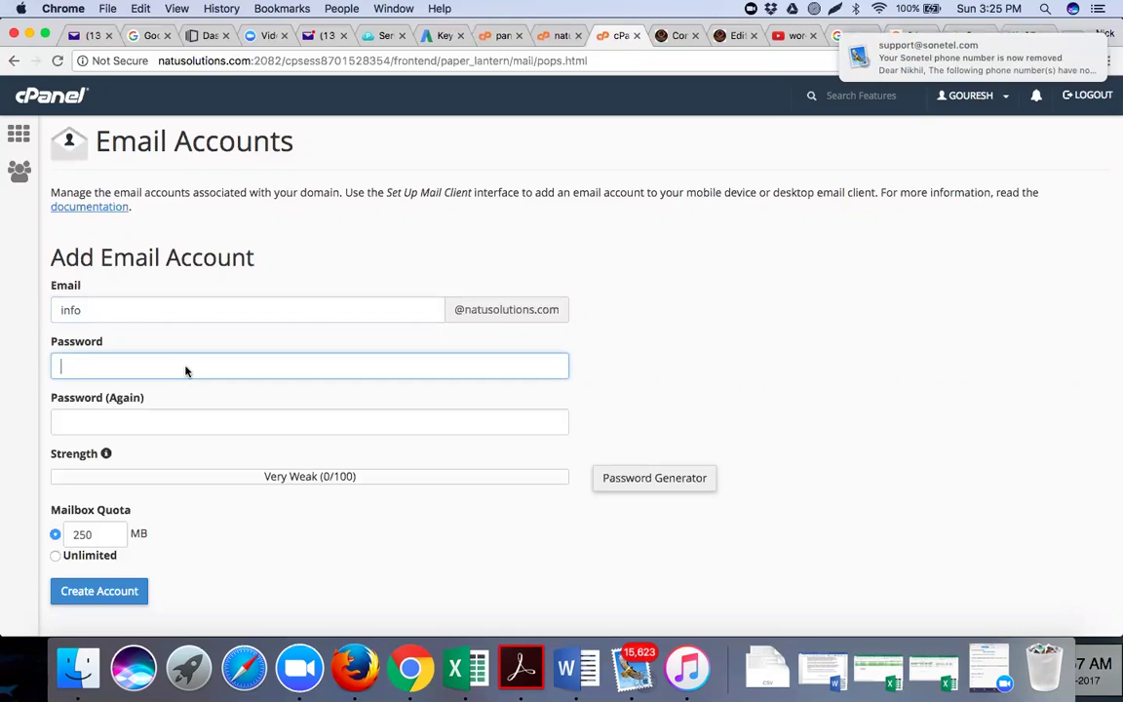
pyautogui.press('super+v')
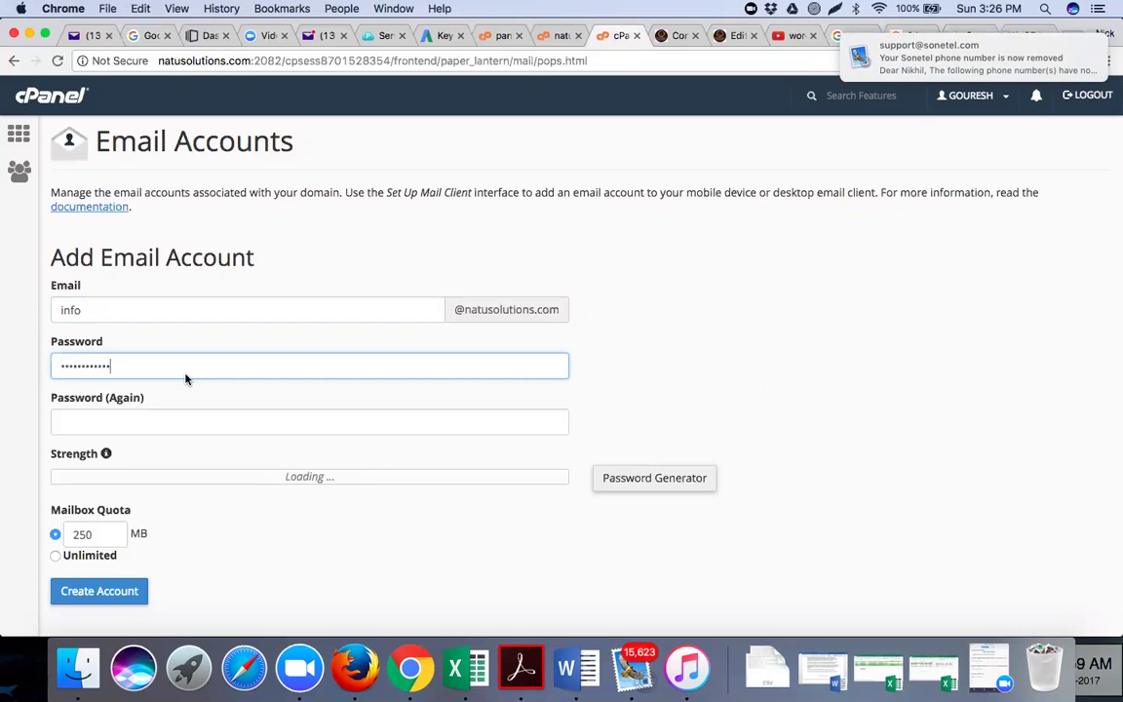
pyautogui.click(170, 429)
pyautogui.press('super+v')
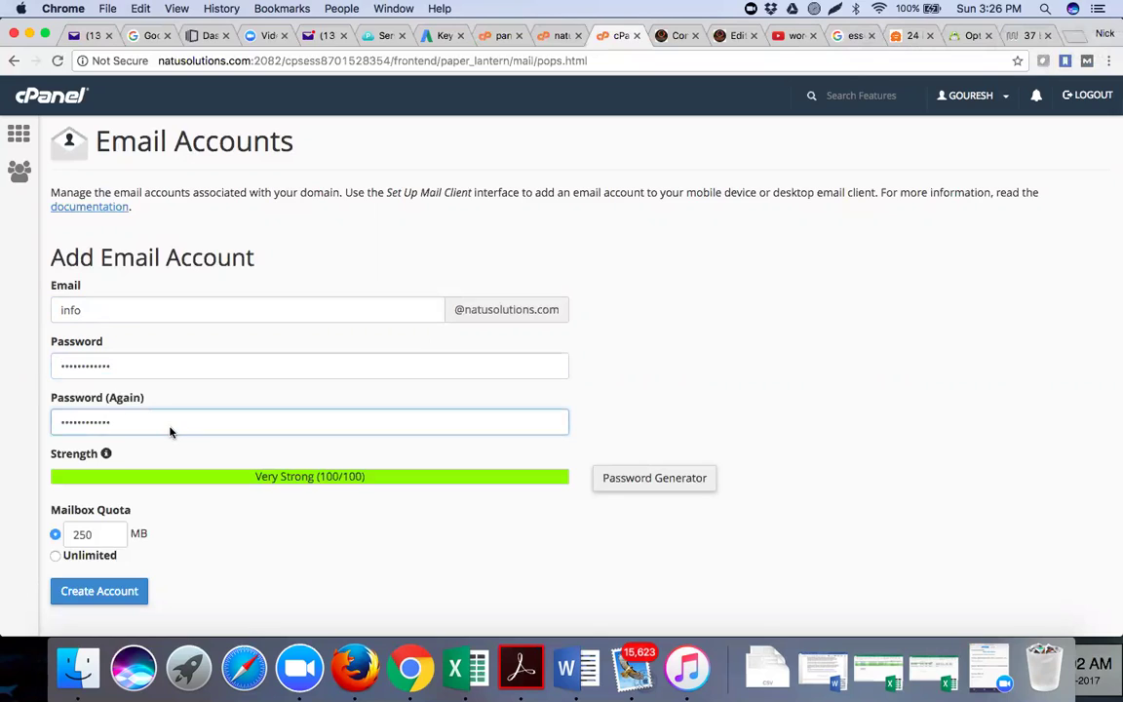
pyautogui.click(642, 412)
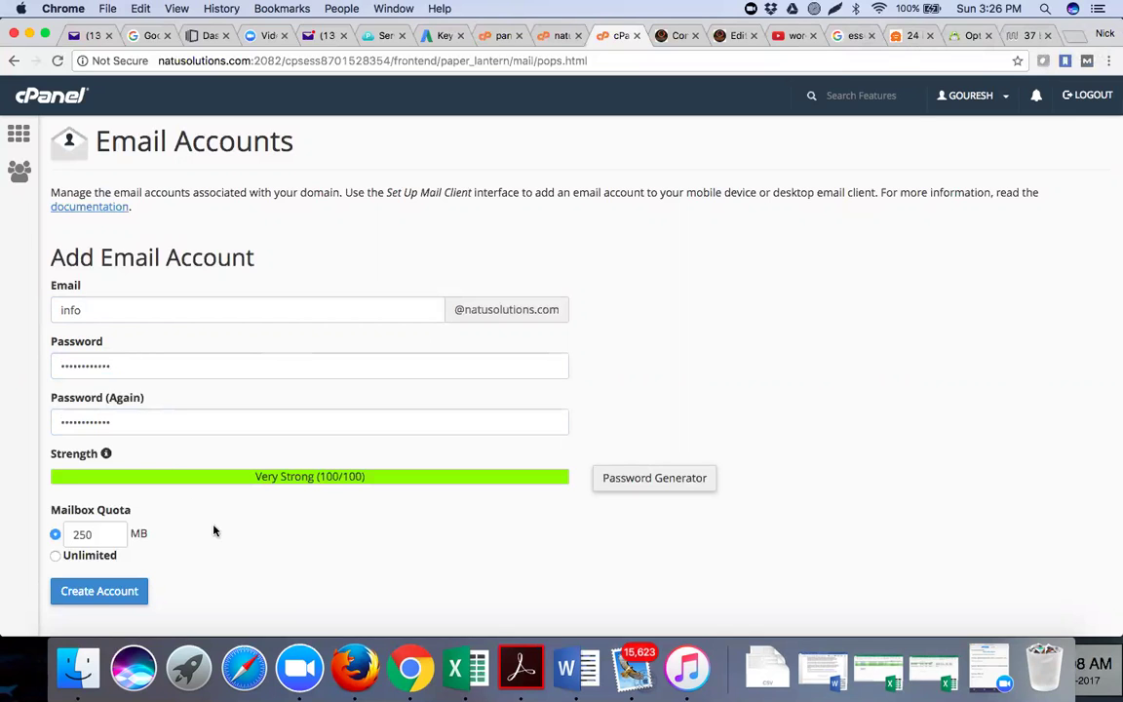
pyautogui.scroll(-3, 215, 536)
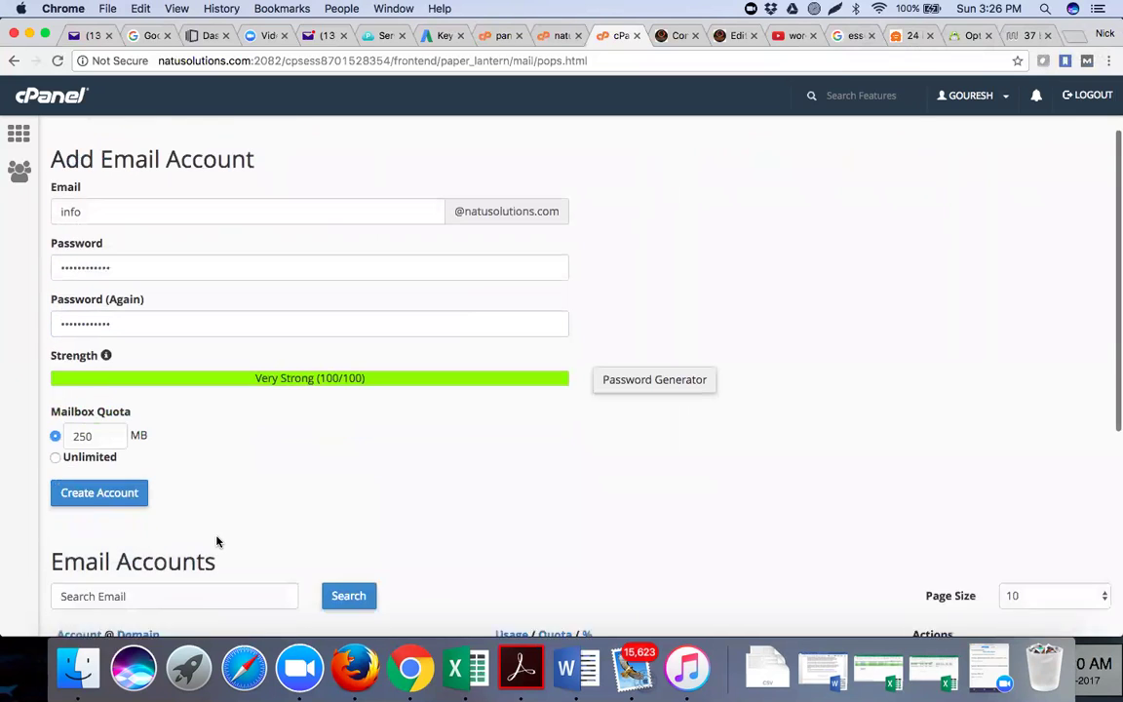
pyautogui.scroll(-1, 217, 541)
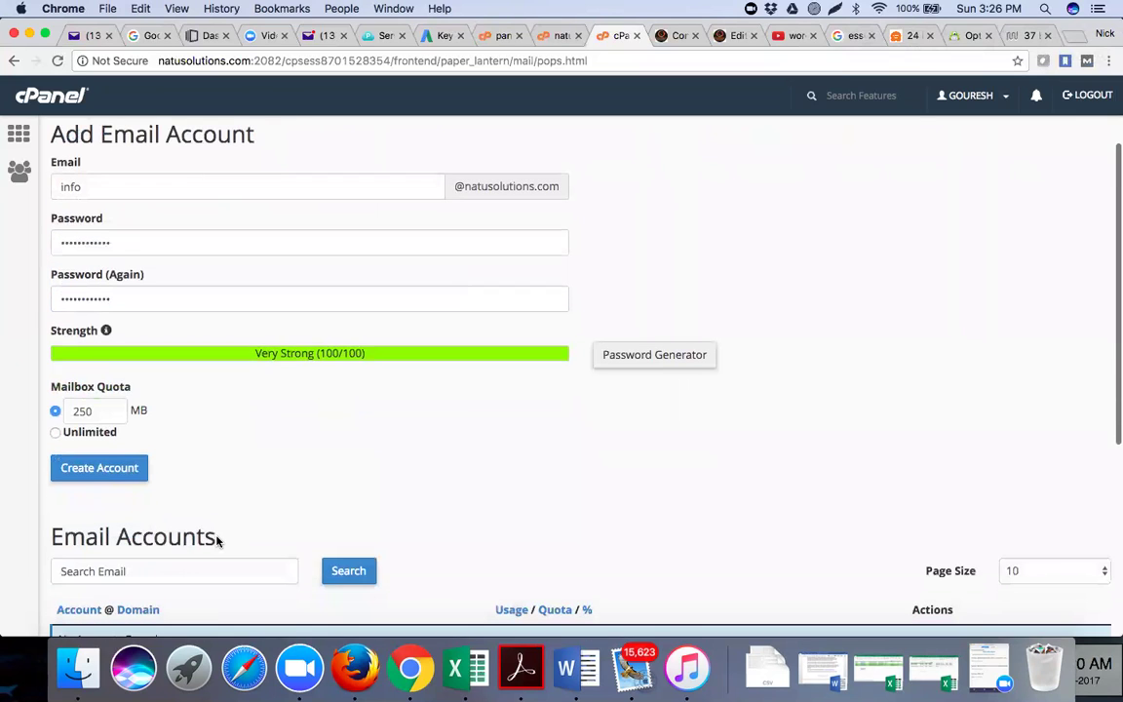
pyautogui.scroll(-2, 83, 326)
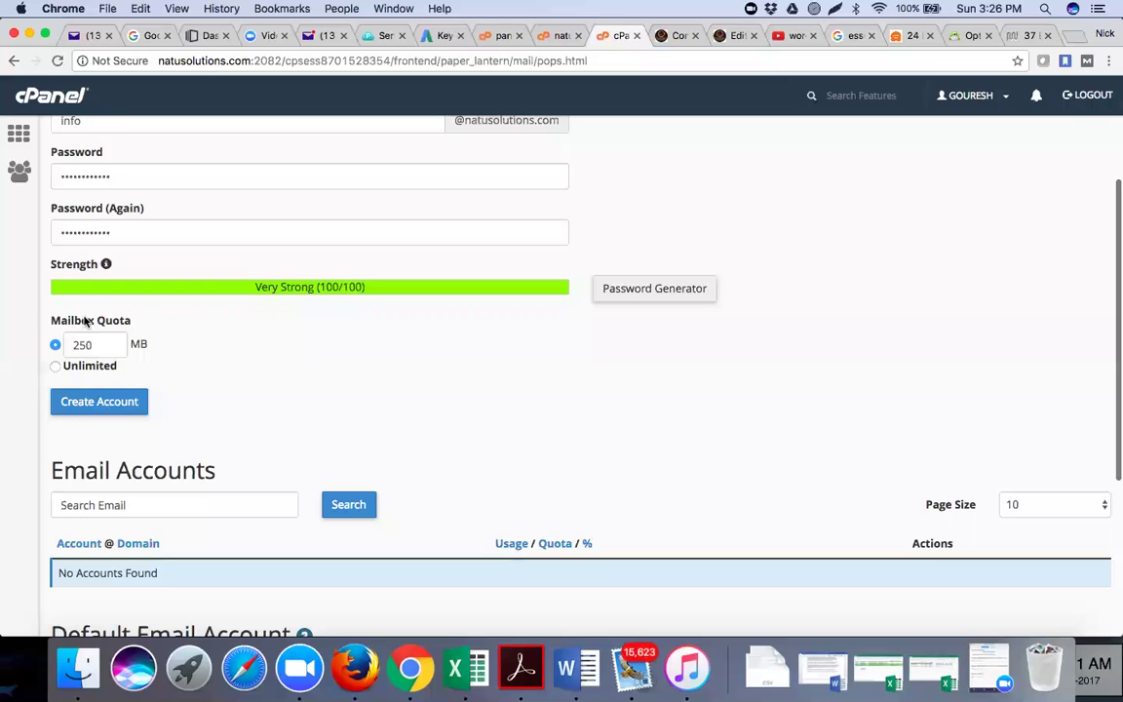
pyautogui.scroll(-1, 86, 321)
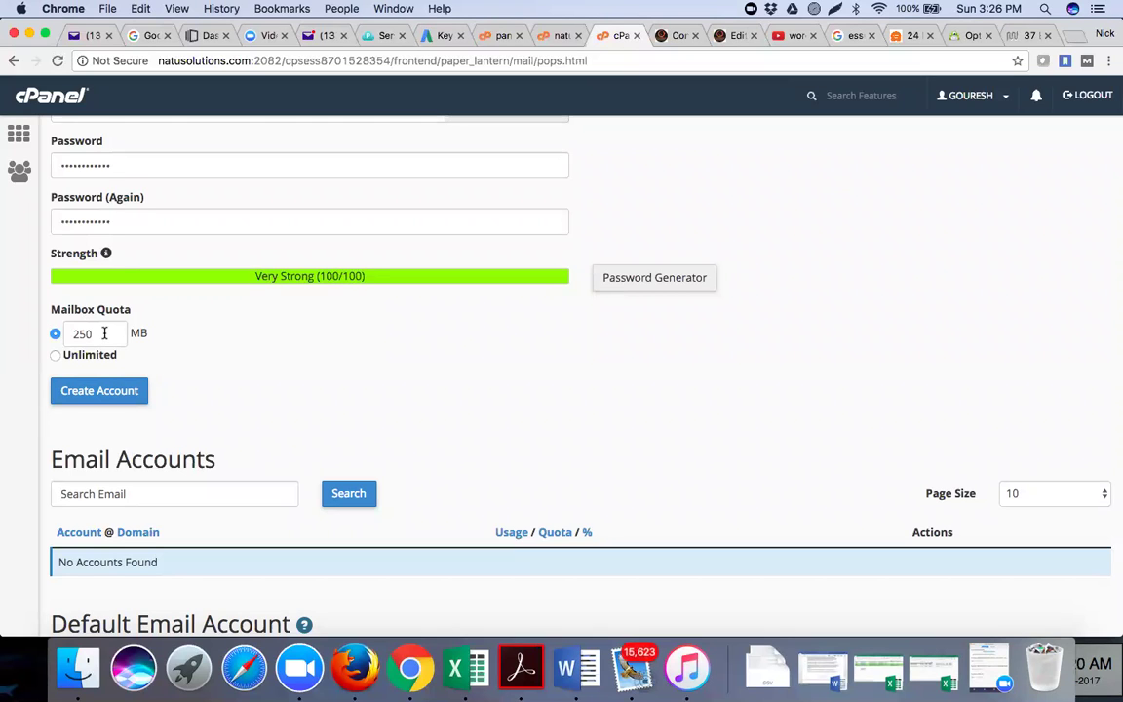
pyautogui.click(105, 393)
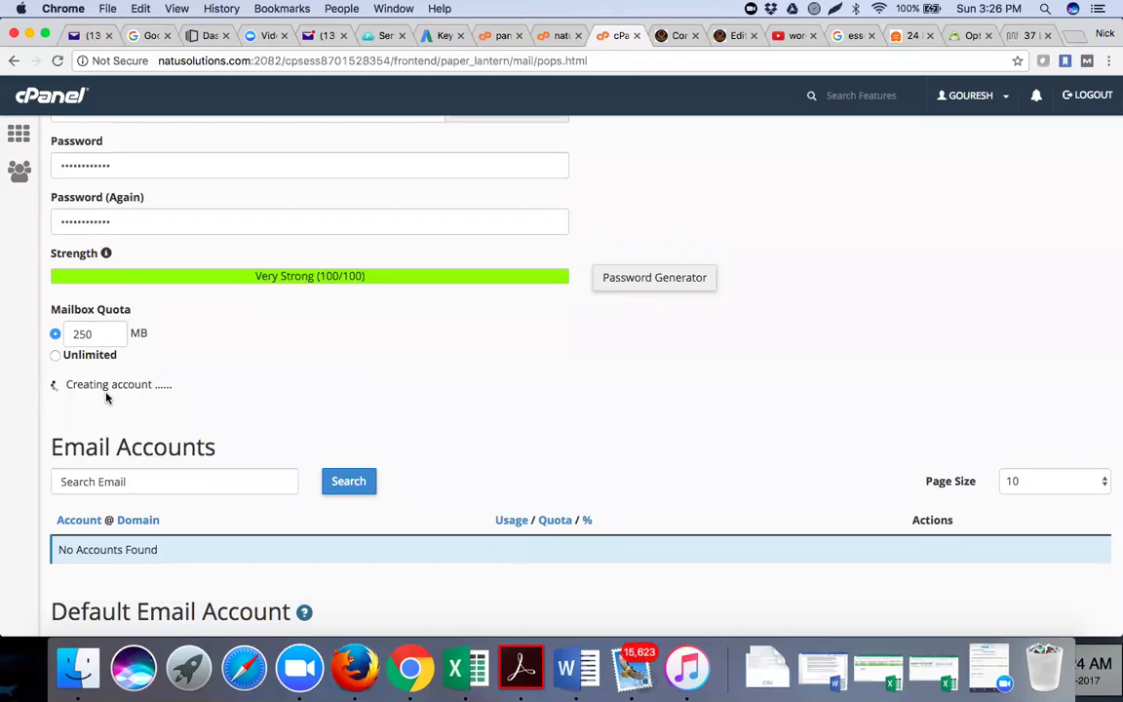
pyautogui.scroll(-3, 209, 417)
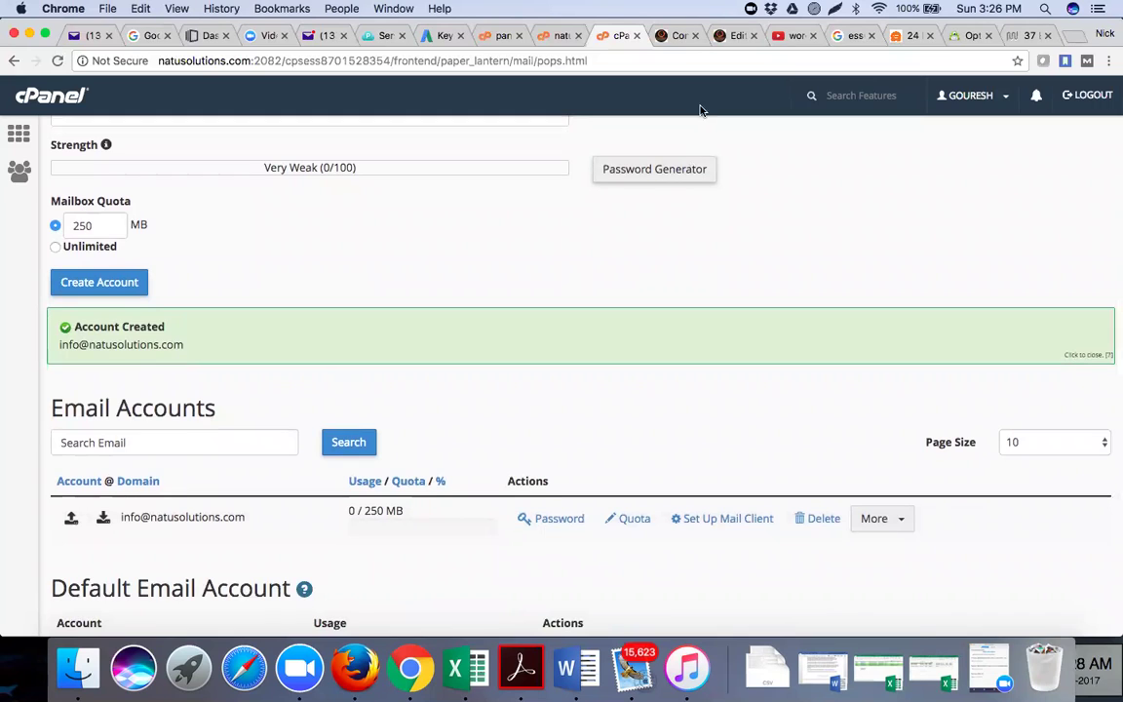
# Load natusolutions.com/webmail in the last browser tab, replacing the plugins blog page
pyautogui.click(1031, 36)
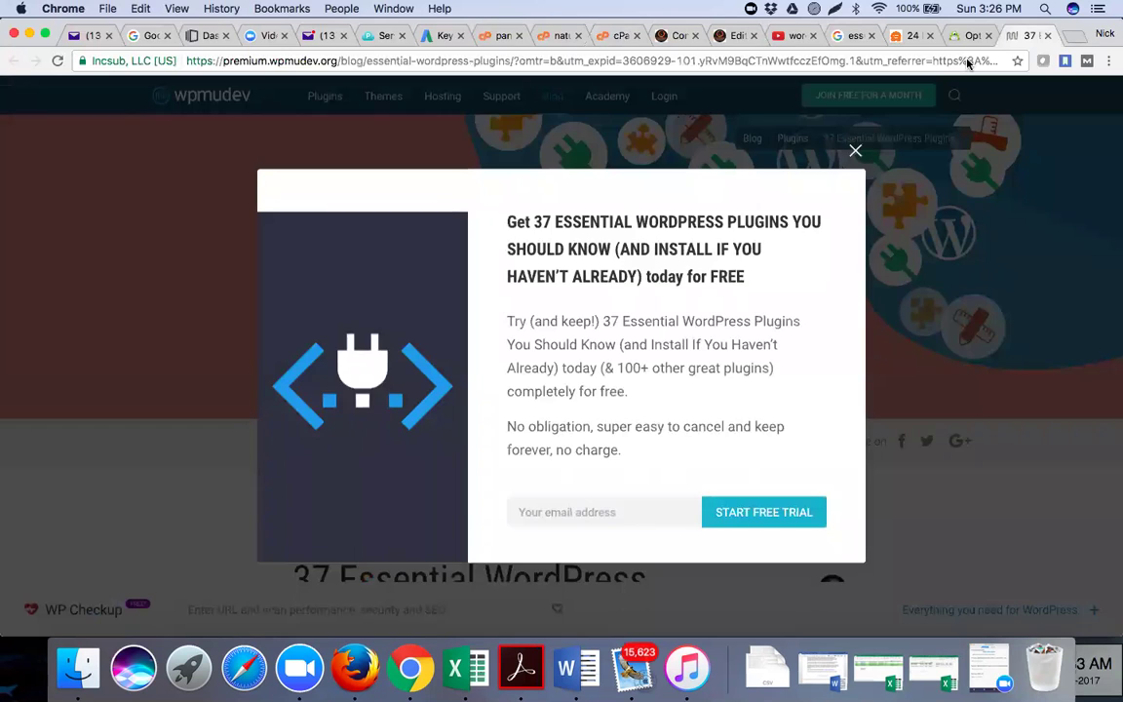
pyautogui.click(968, 62)
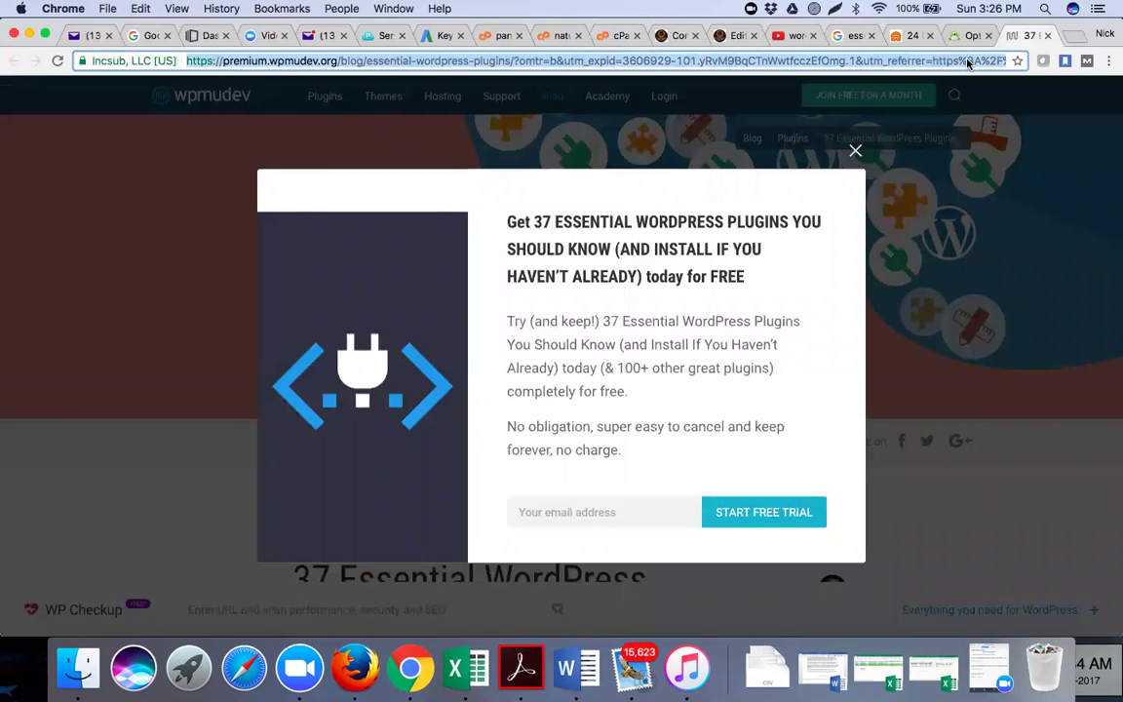
pyautogui.write('natu')
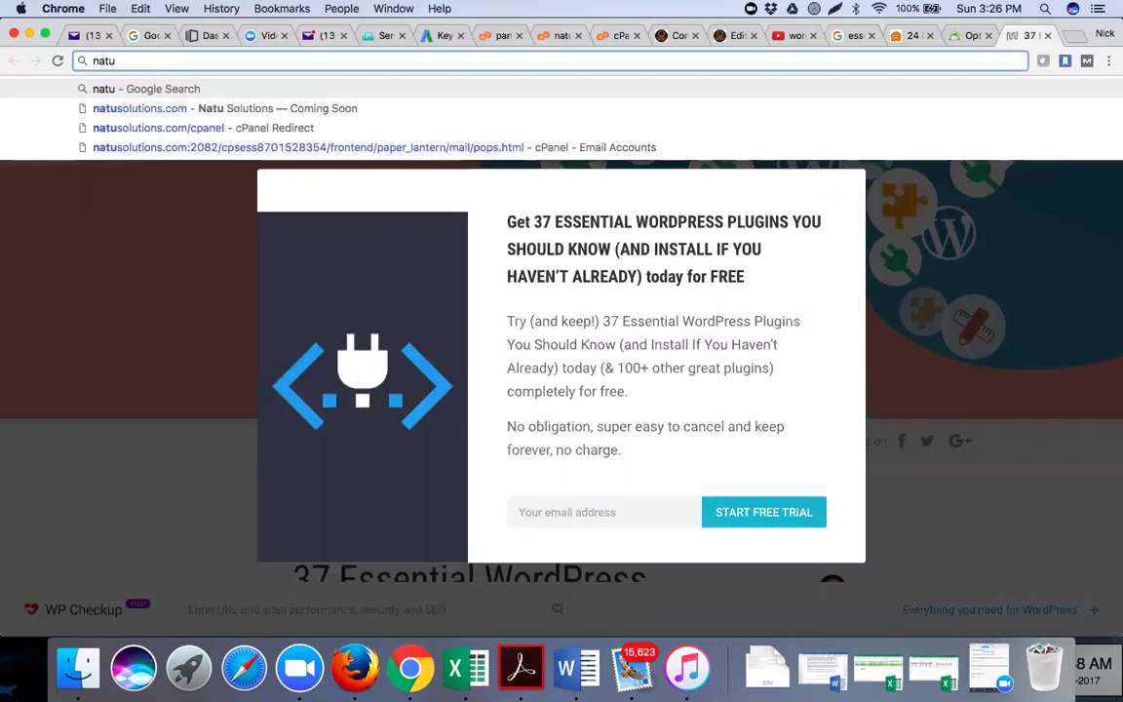
pyautogui.press('Down')
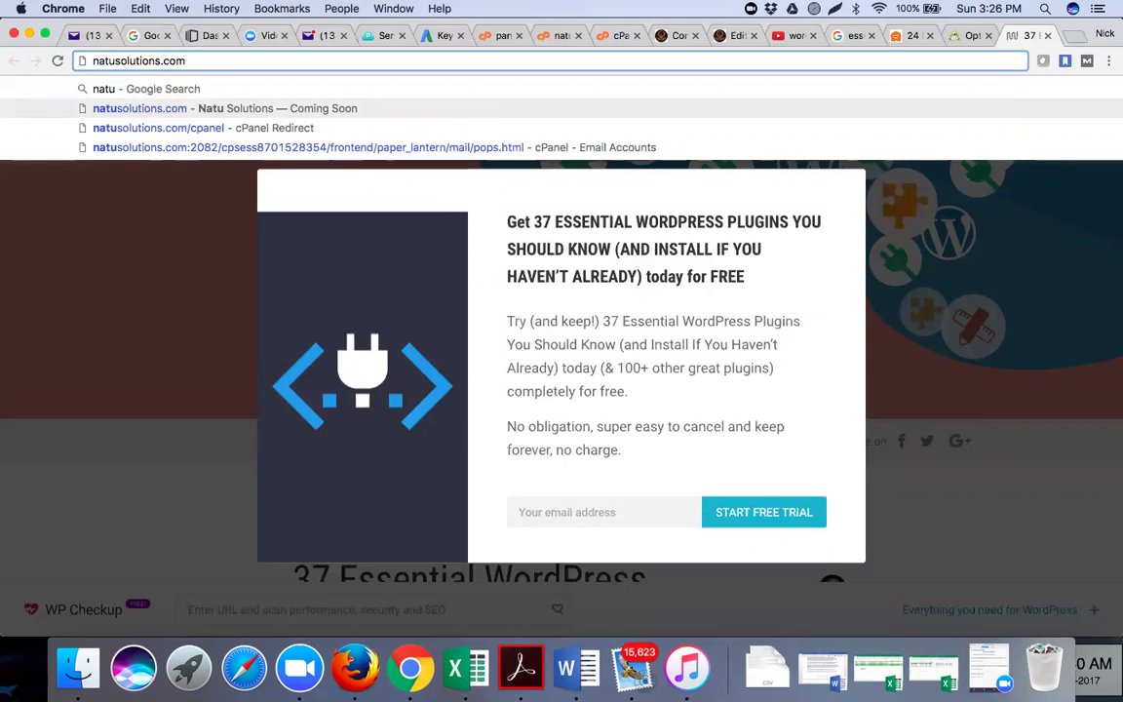
pyautogui.write('/')
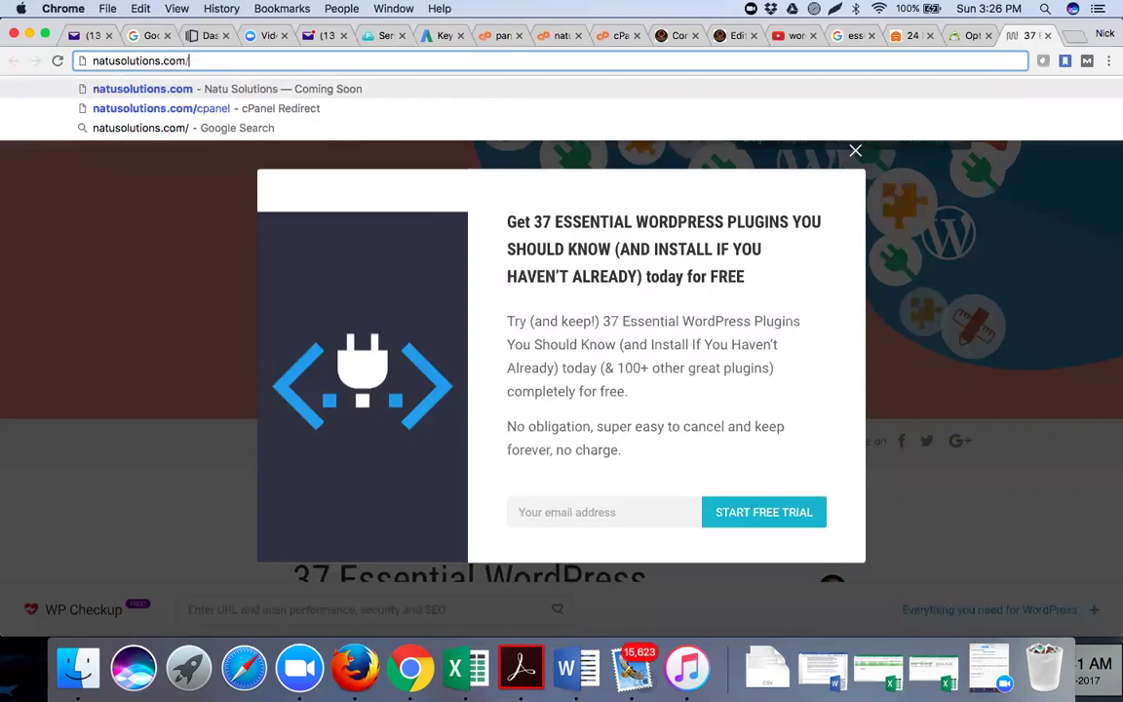
pyautogui.write('webmail')
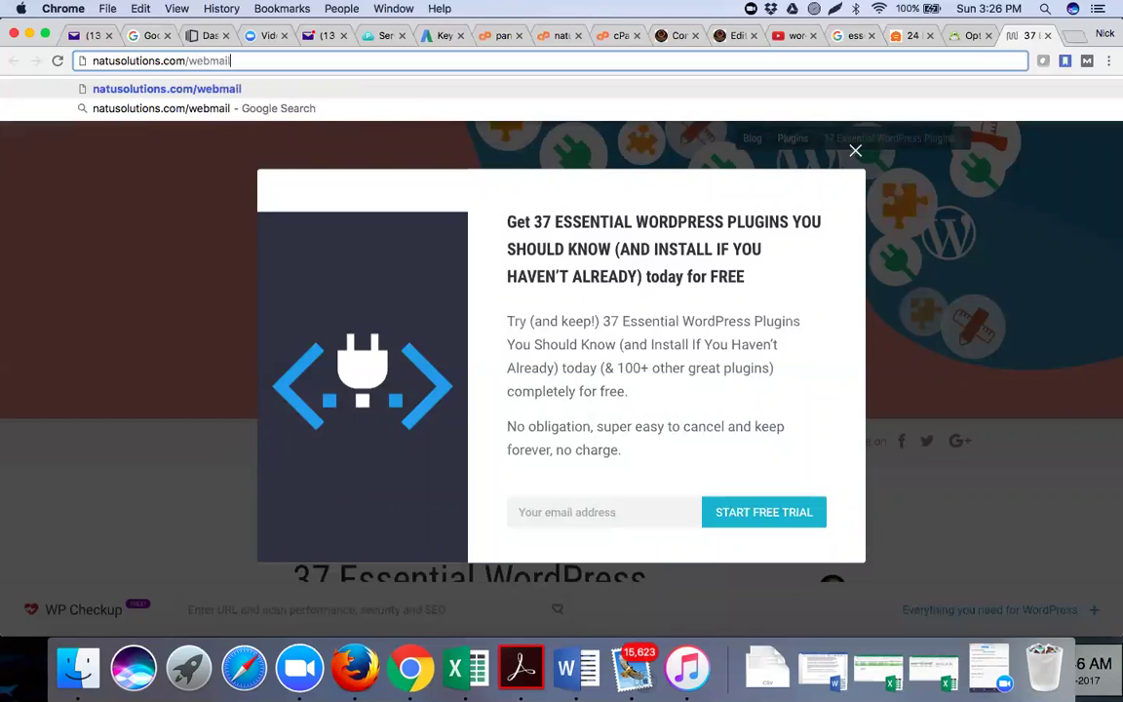
pyautogui.press('Return')
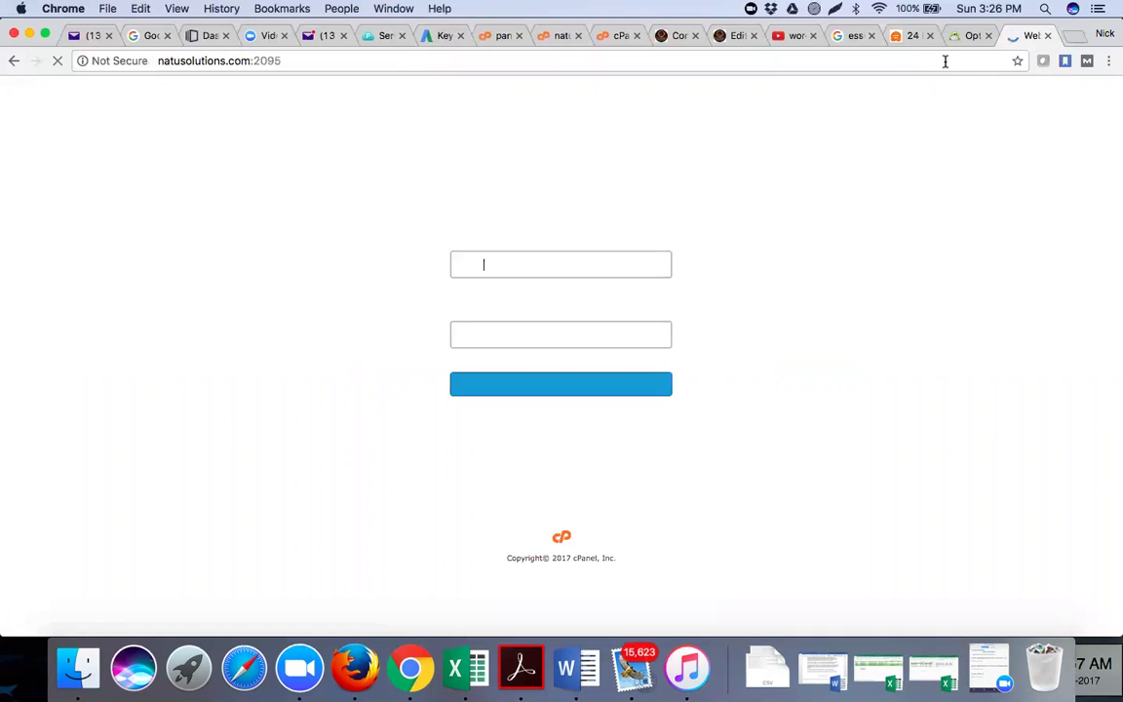
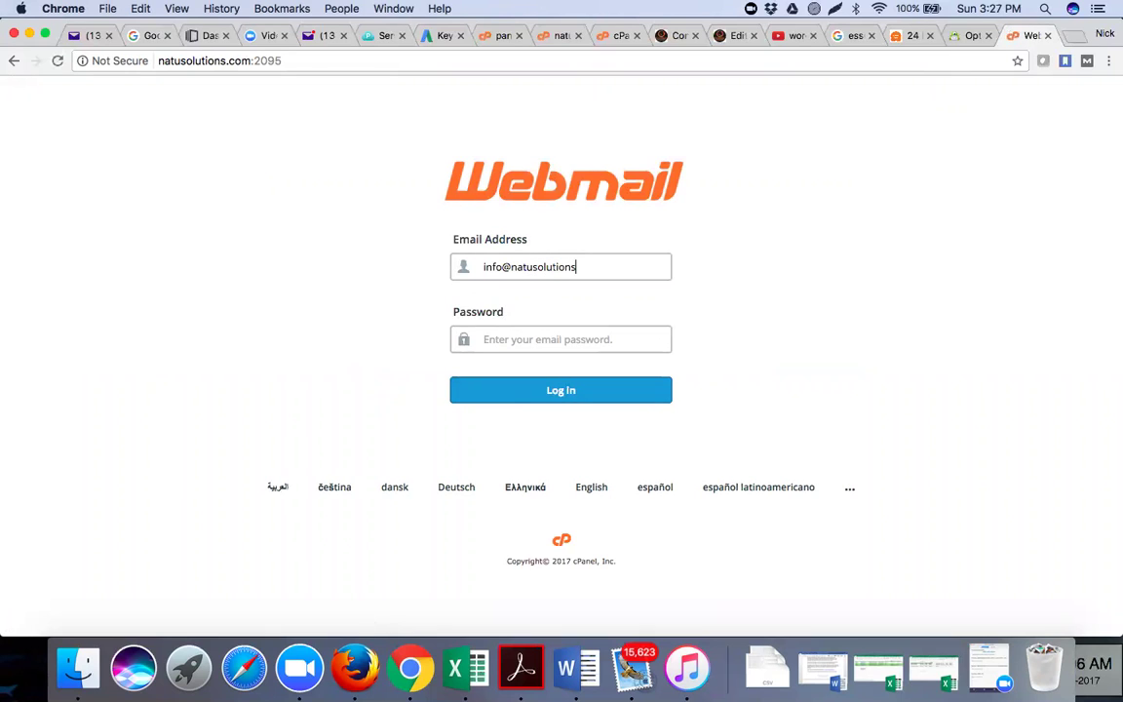
# Log in to Webmail with the info mailbox's address and password, declining password saving and dismissing the tip
pyautogui.click(622, 336)
pyautogui.write('••••••••••••')
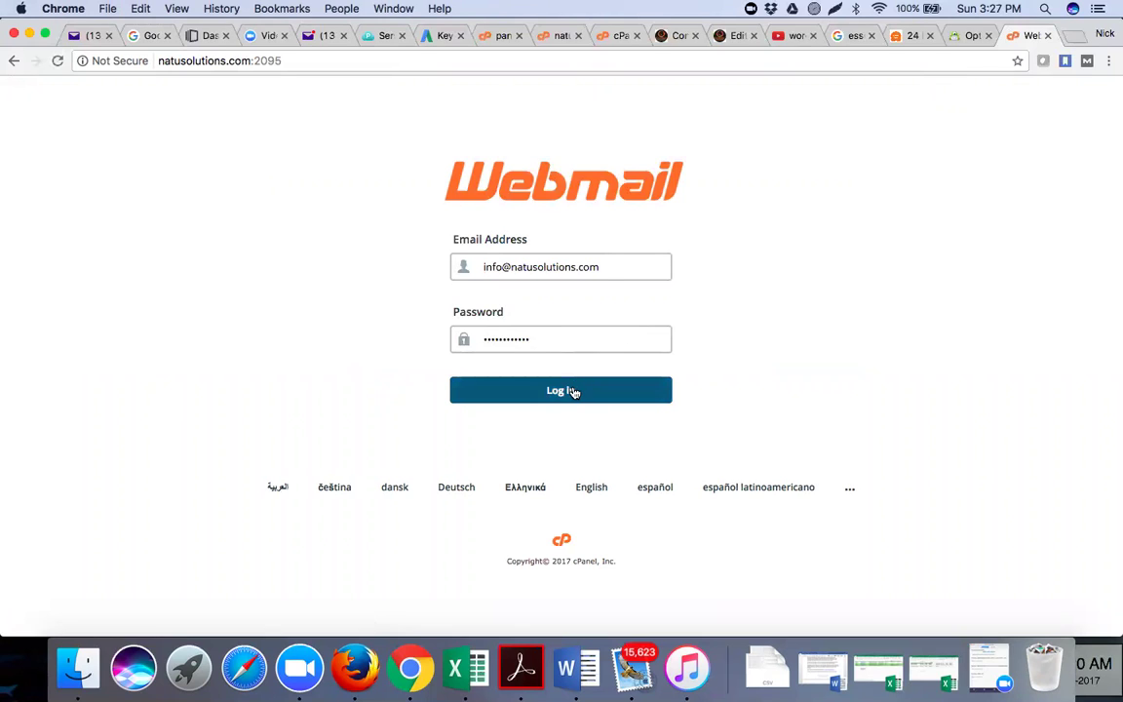
pyautogui.click(573, 391)
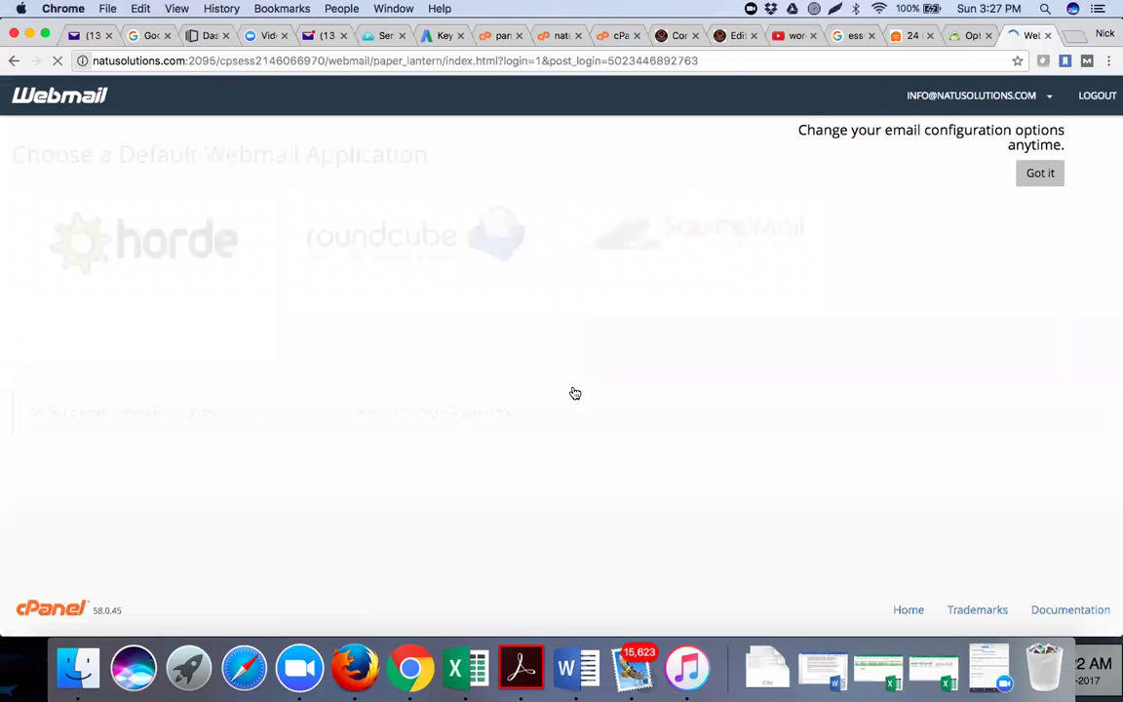
pyautogui.click(933, 174)
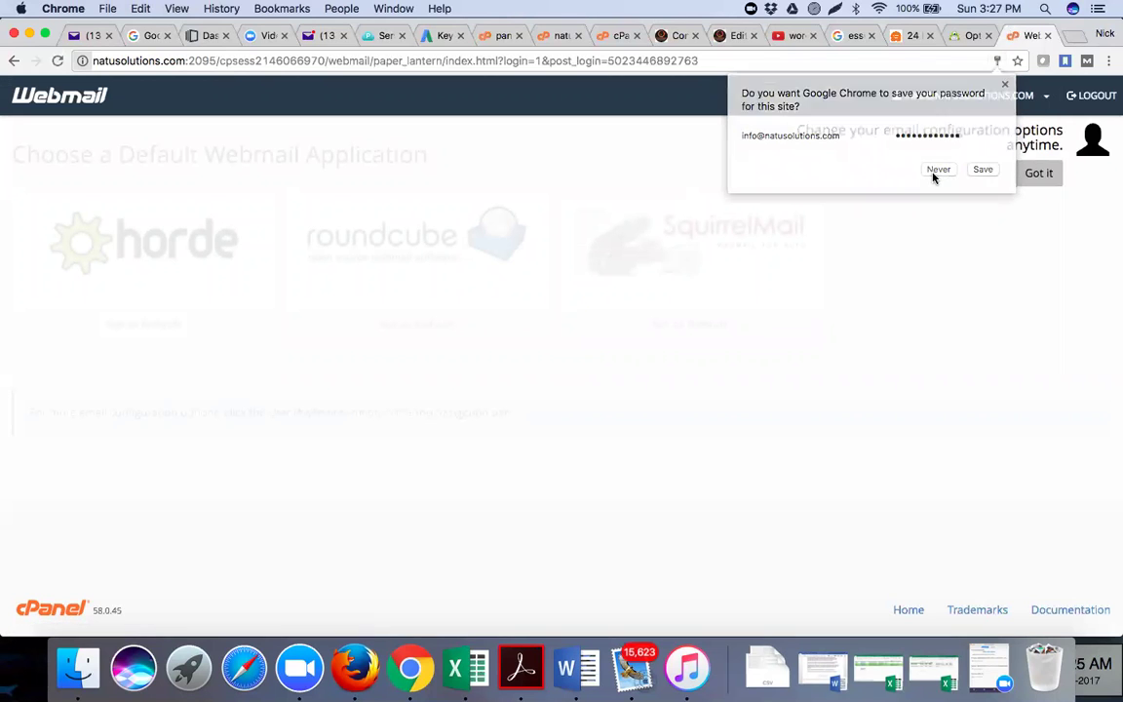
pyautogui.click(1038, 173)
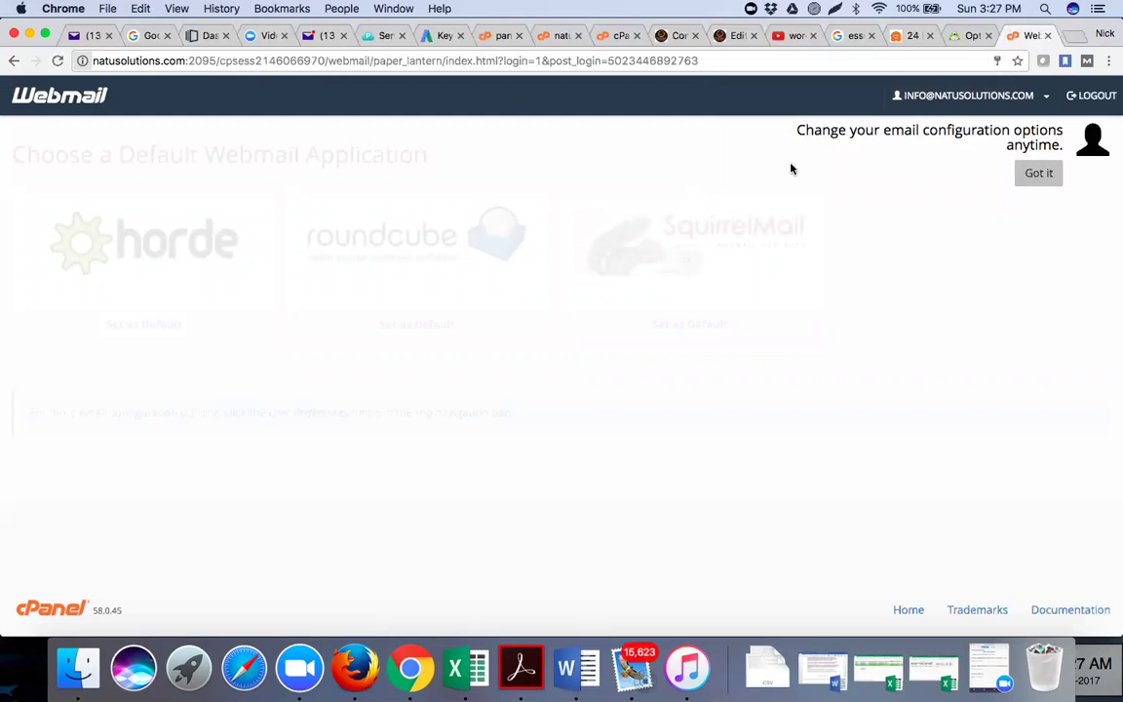